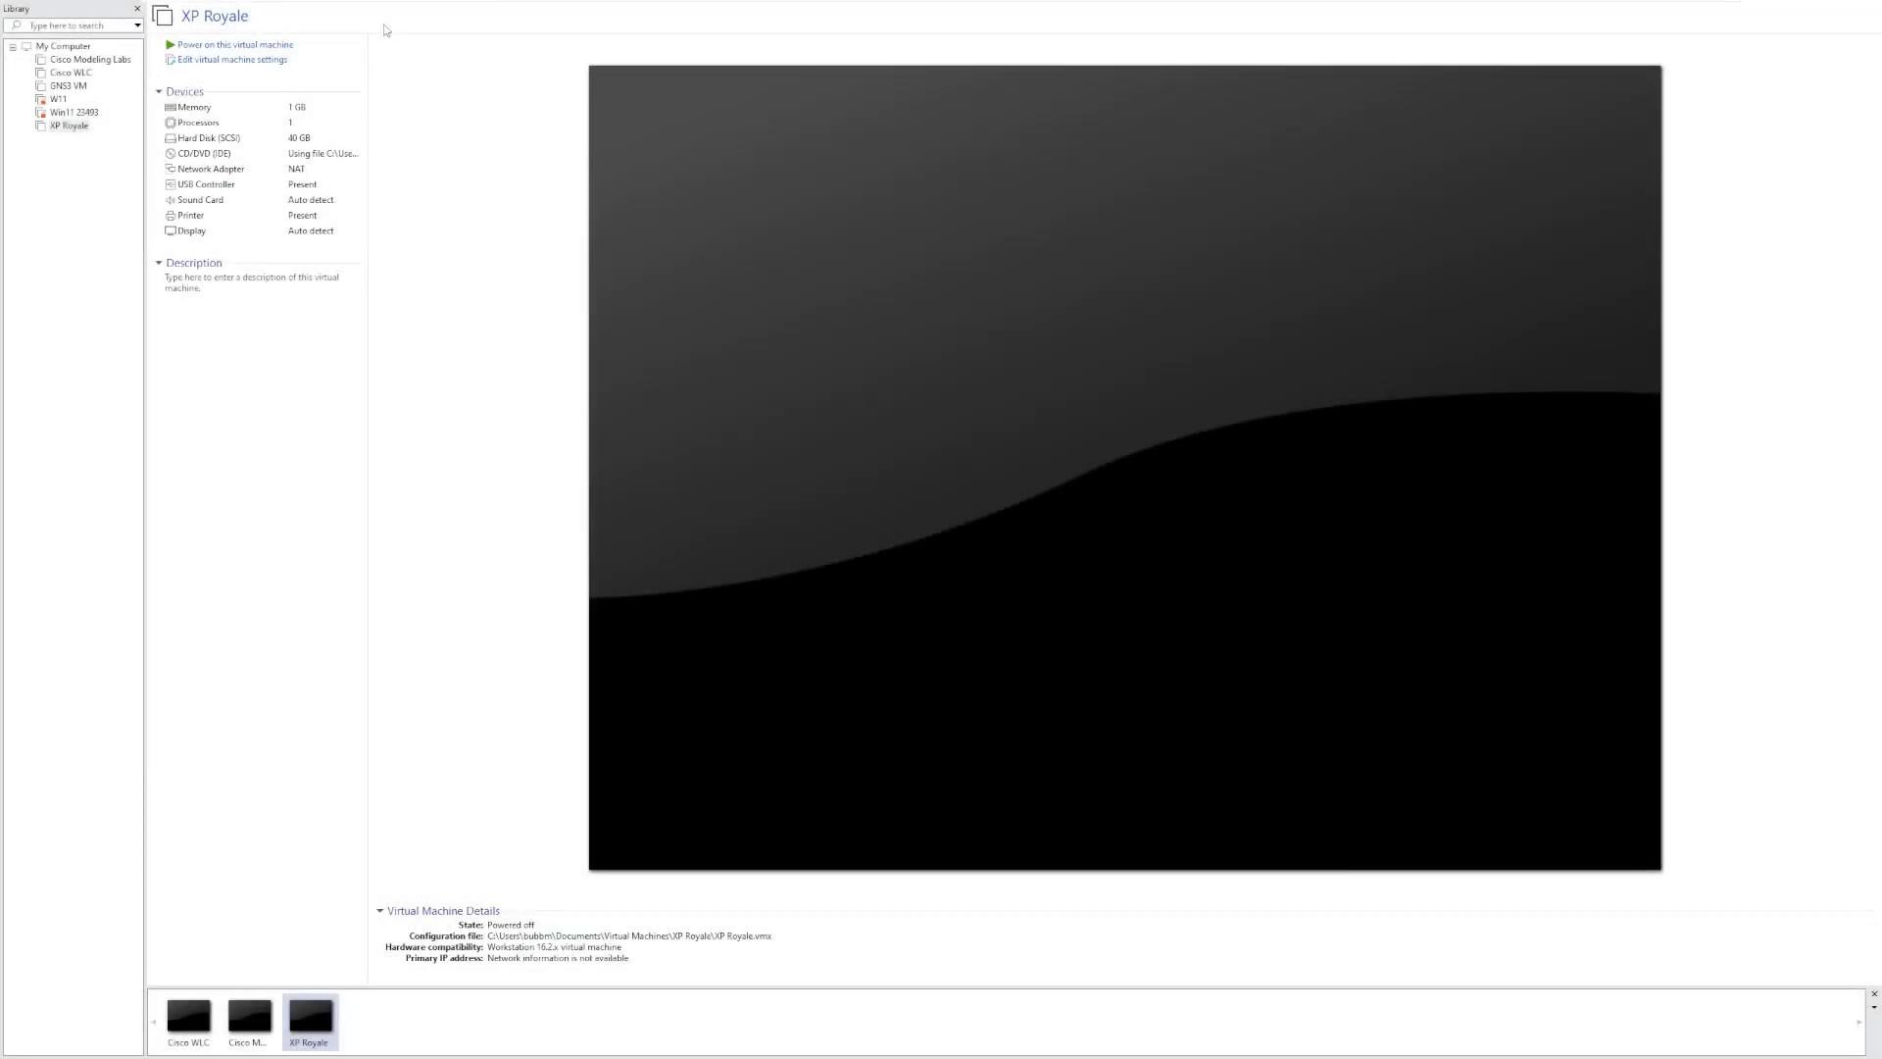
Power on XP Royale and start Windows setup, then quit because no hard disk exists
click(235, 44)
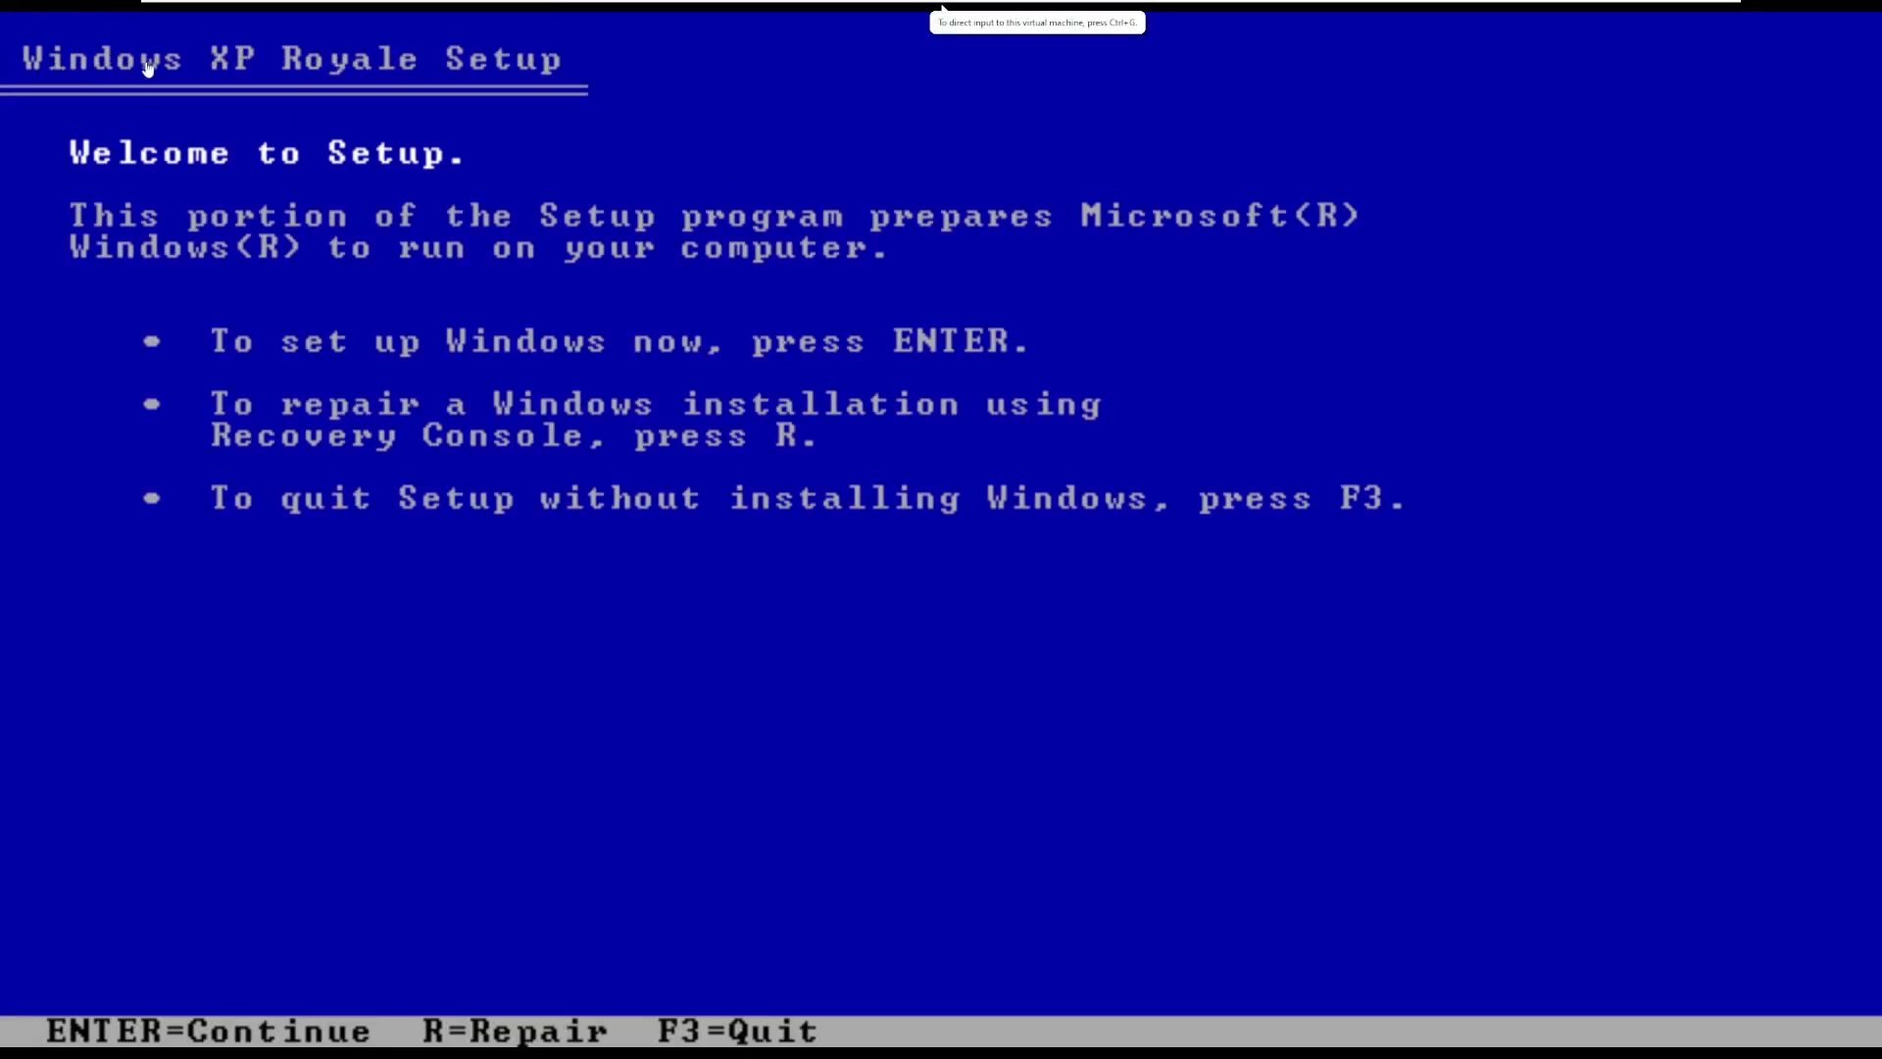
click(374, 102)
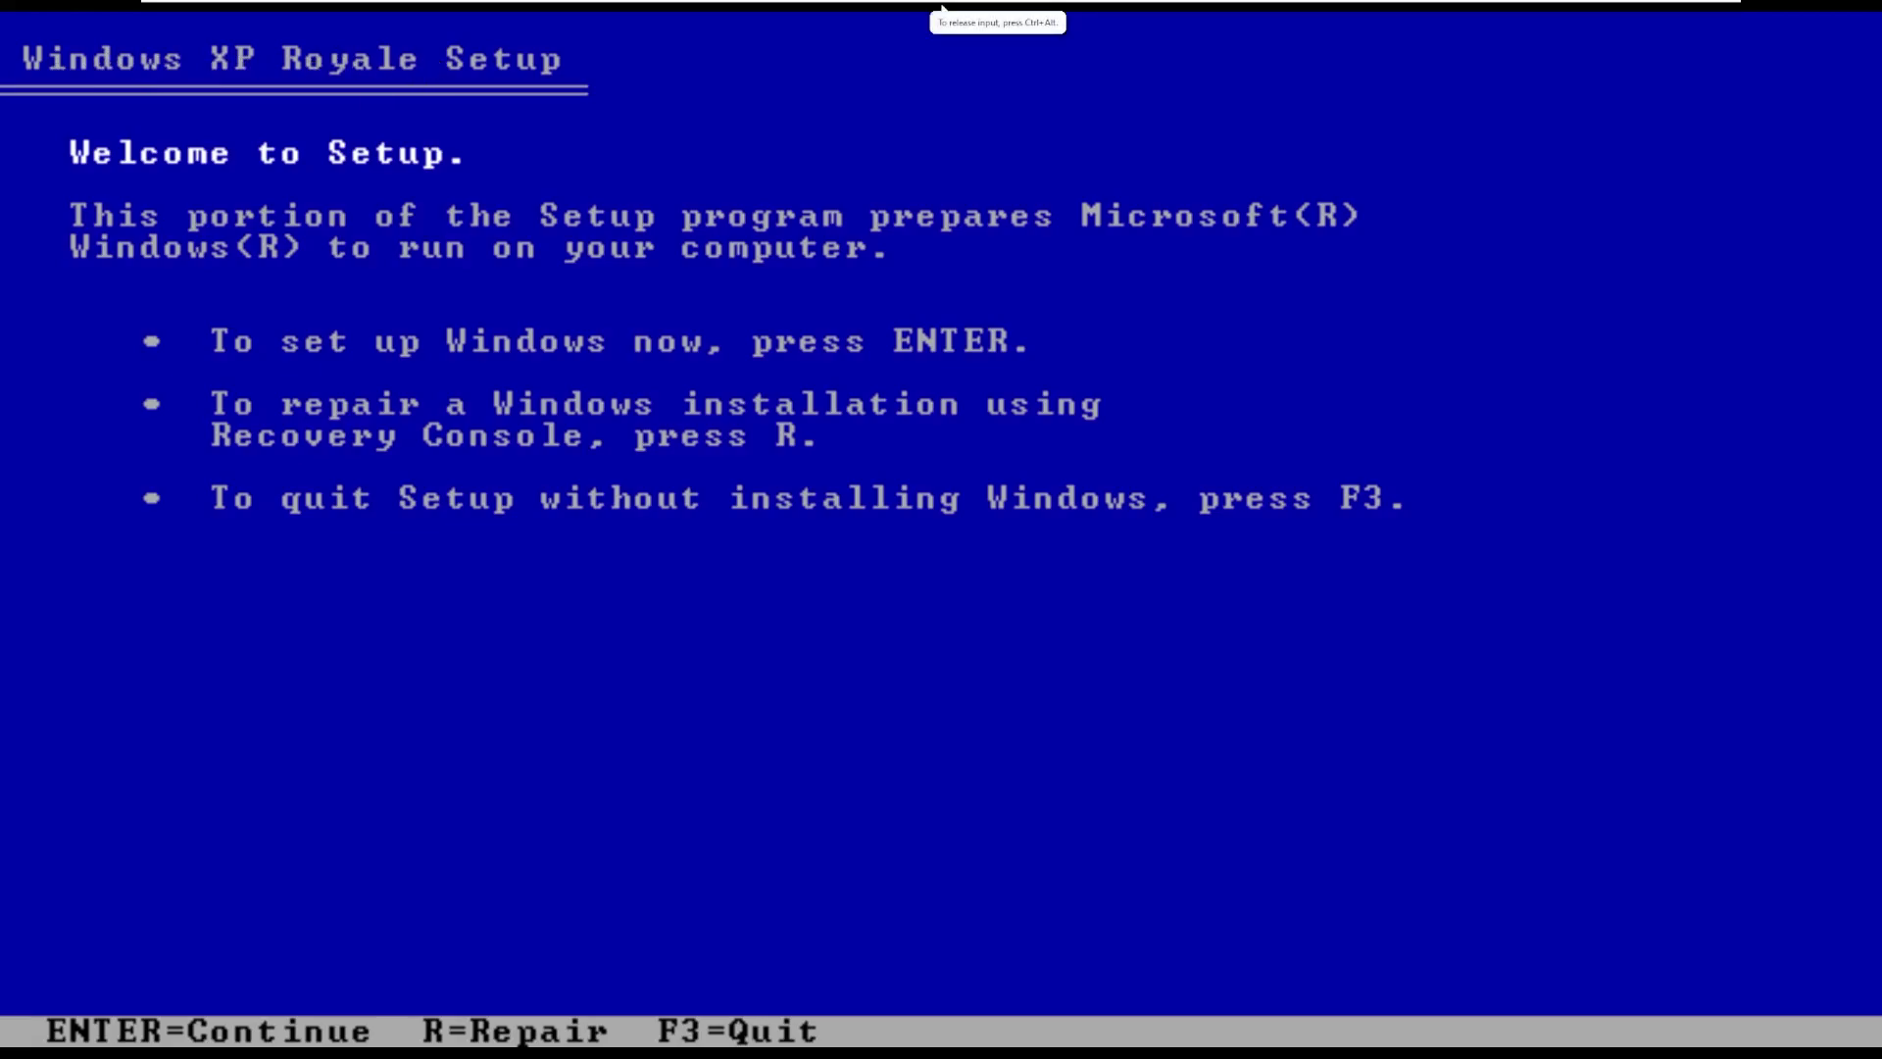
key(Return)
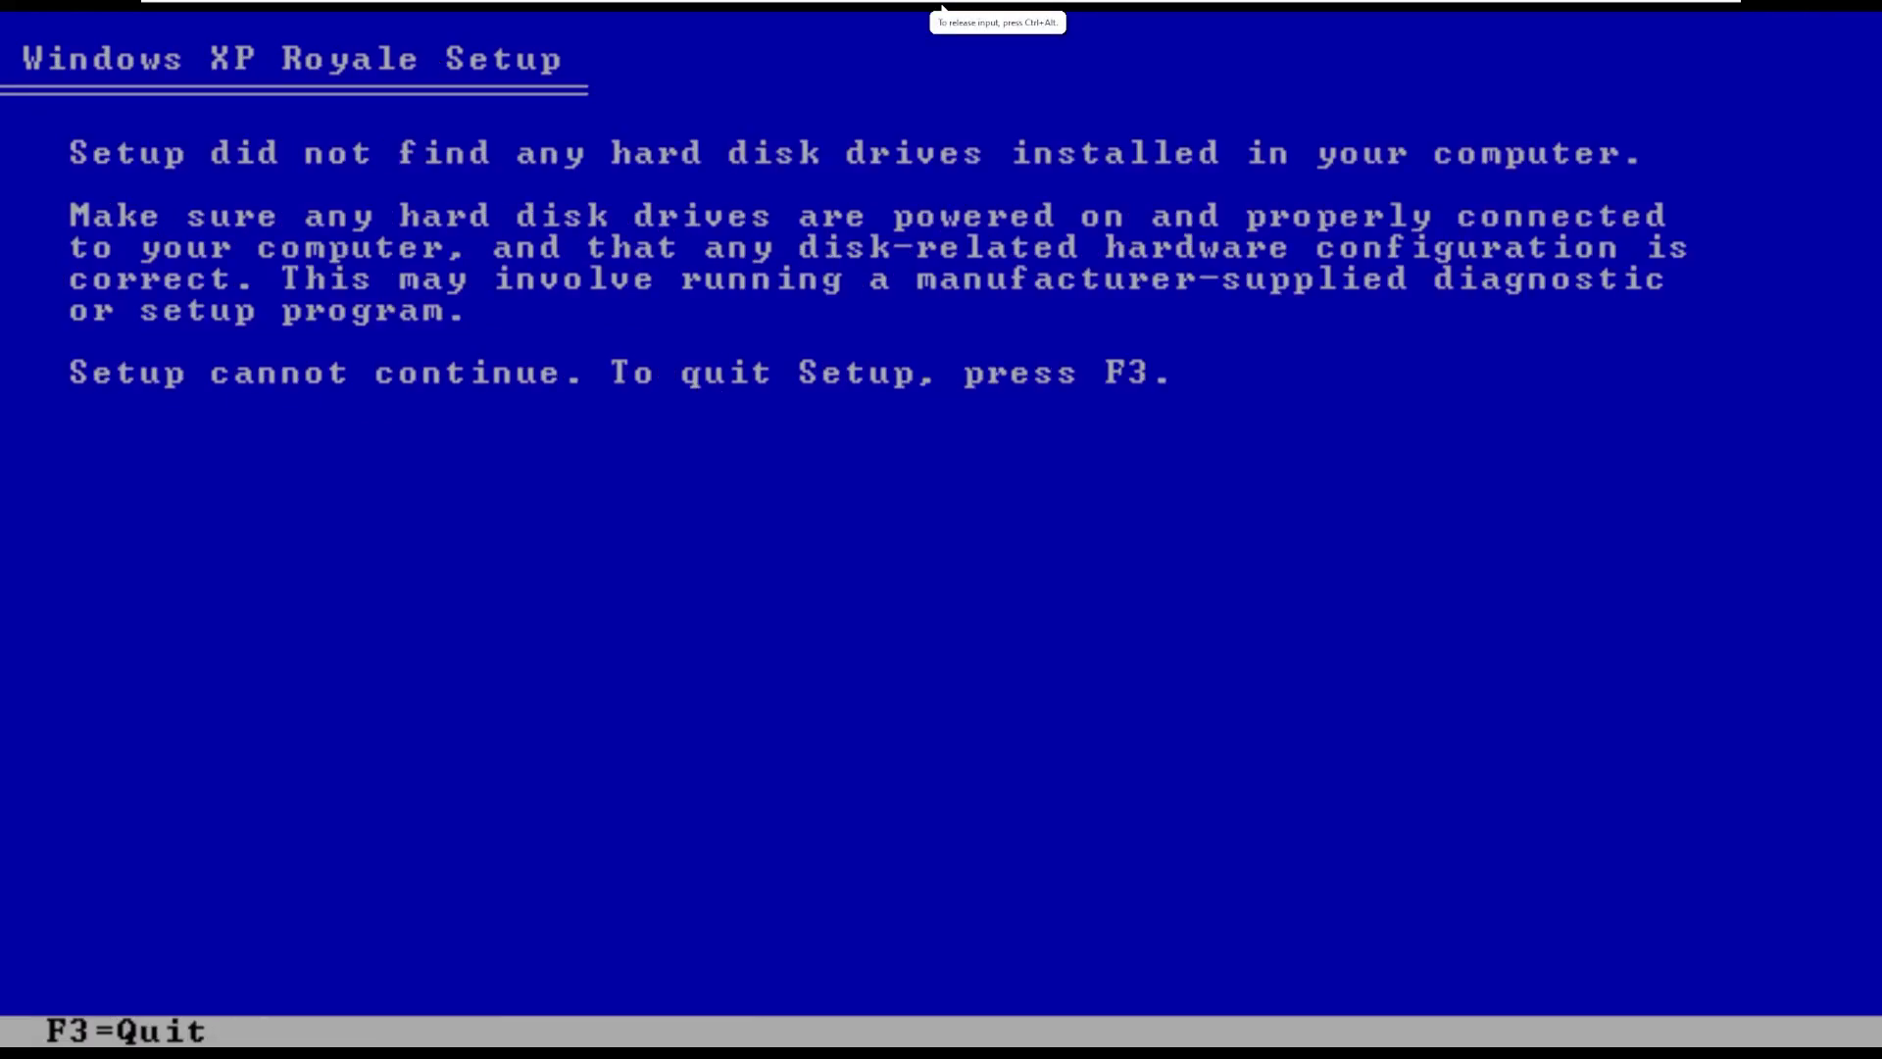
key(F3)
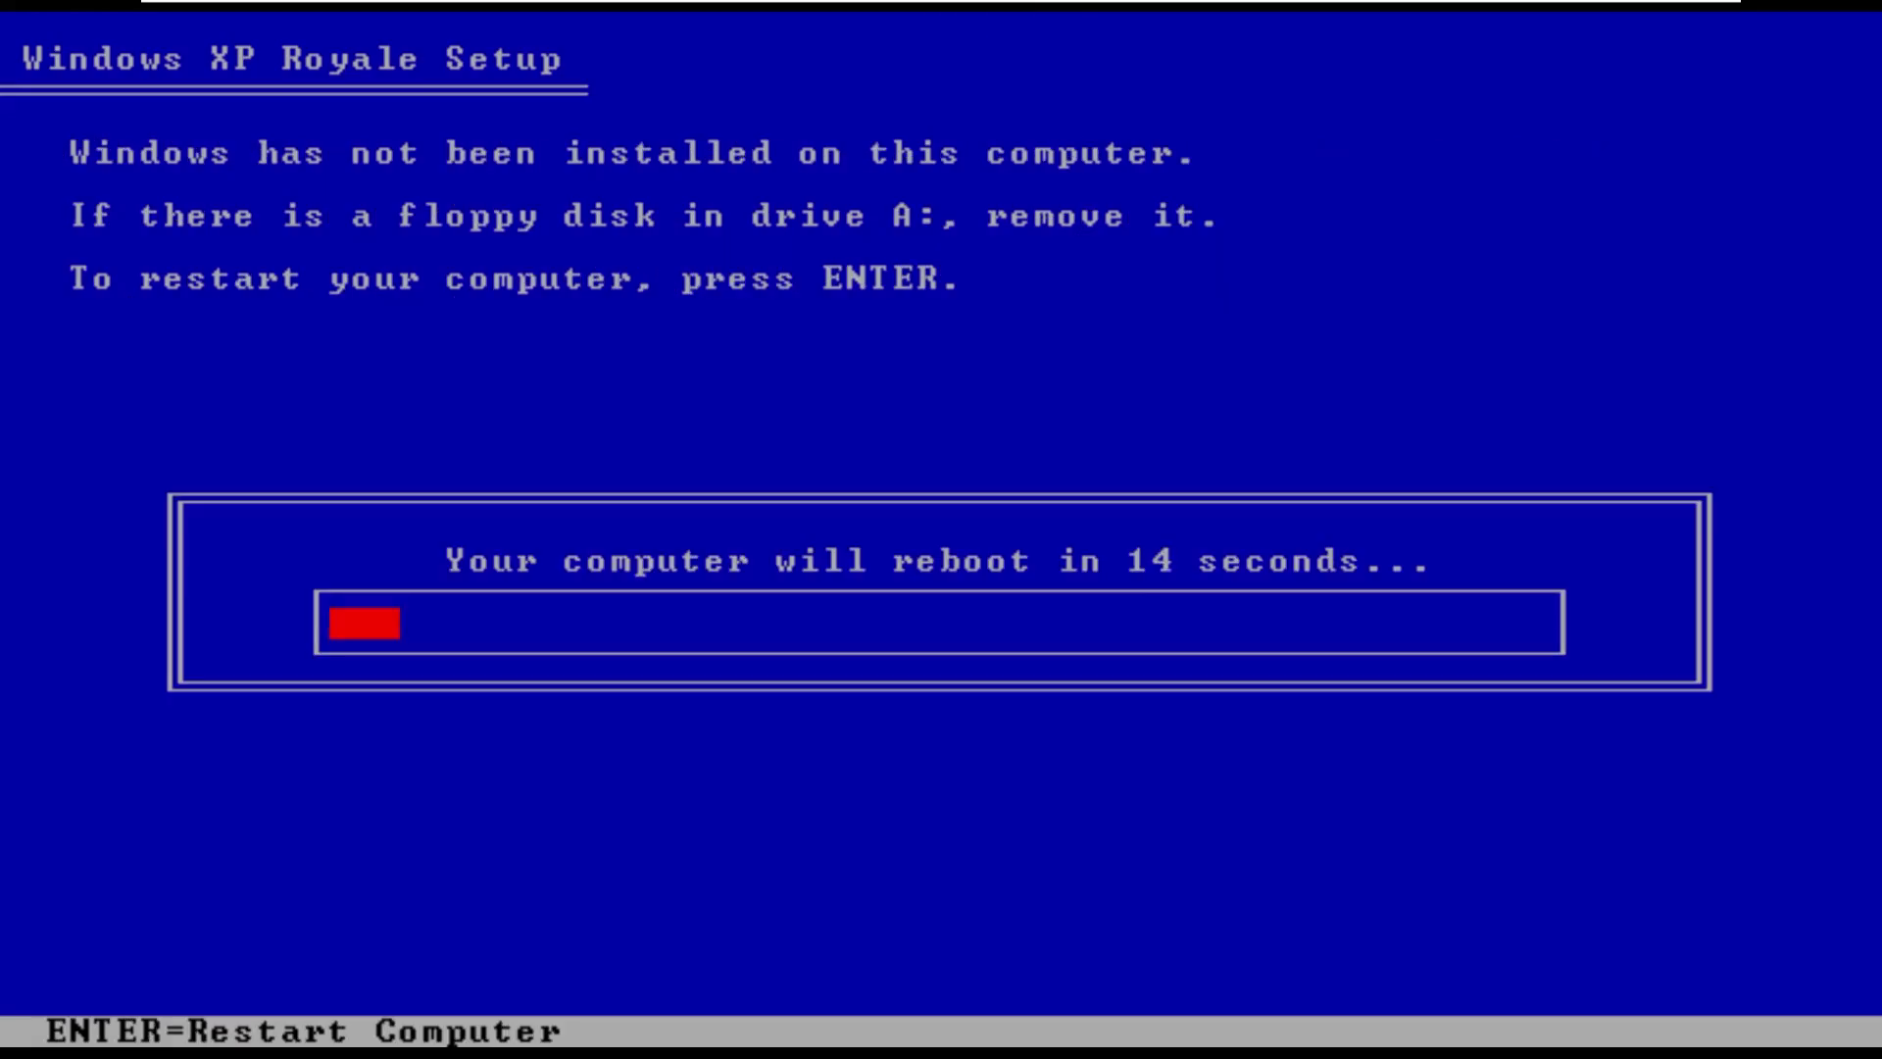
key(ctrl+alt)
Power off the XP Royale virtual machine
mouse_move(263, 5)
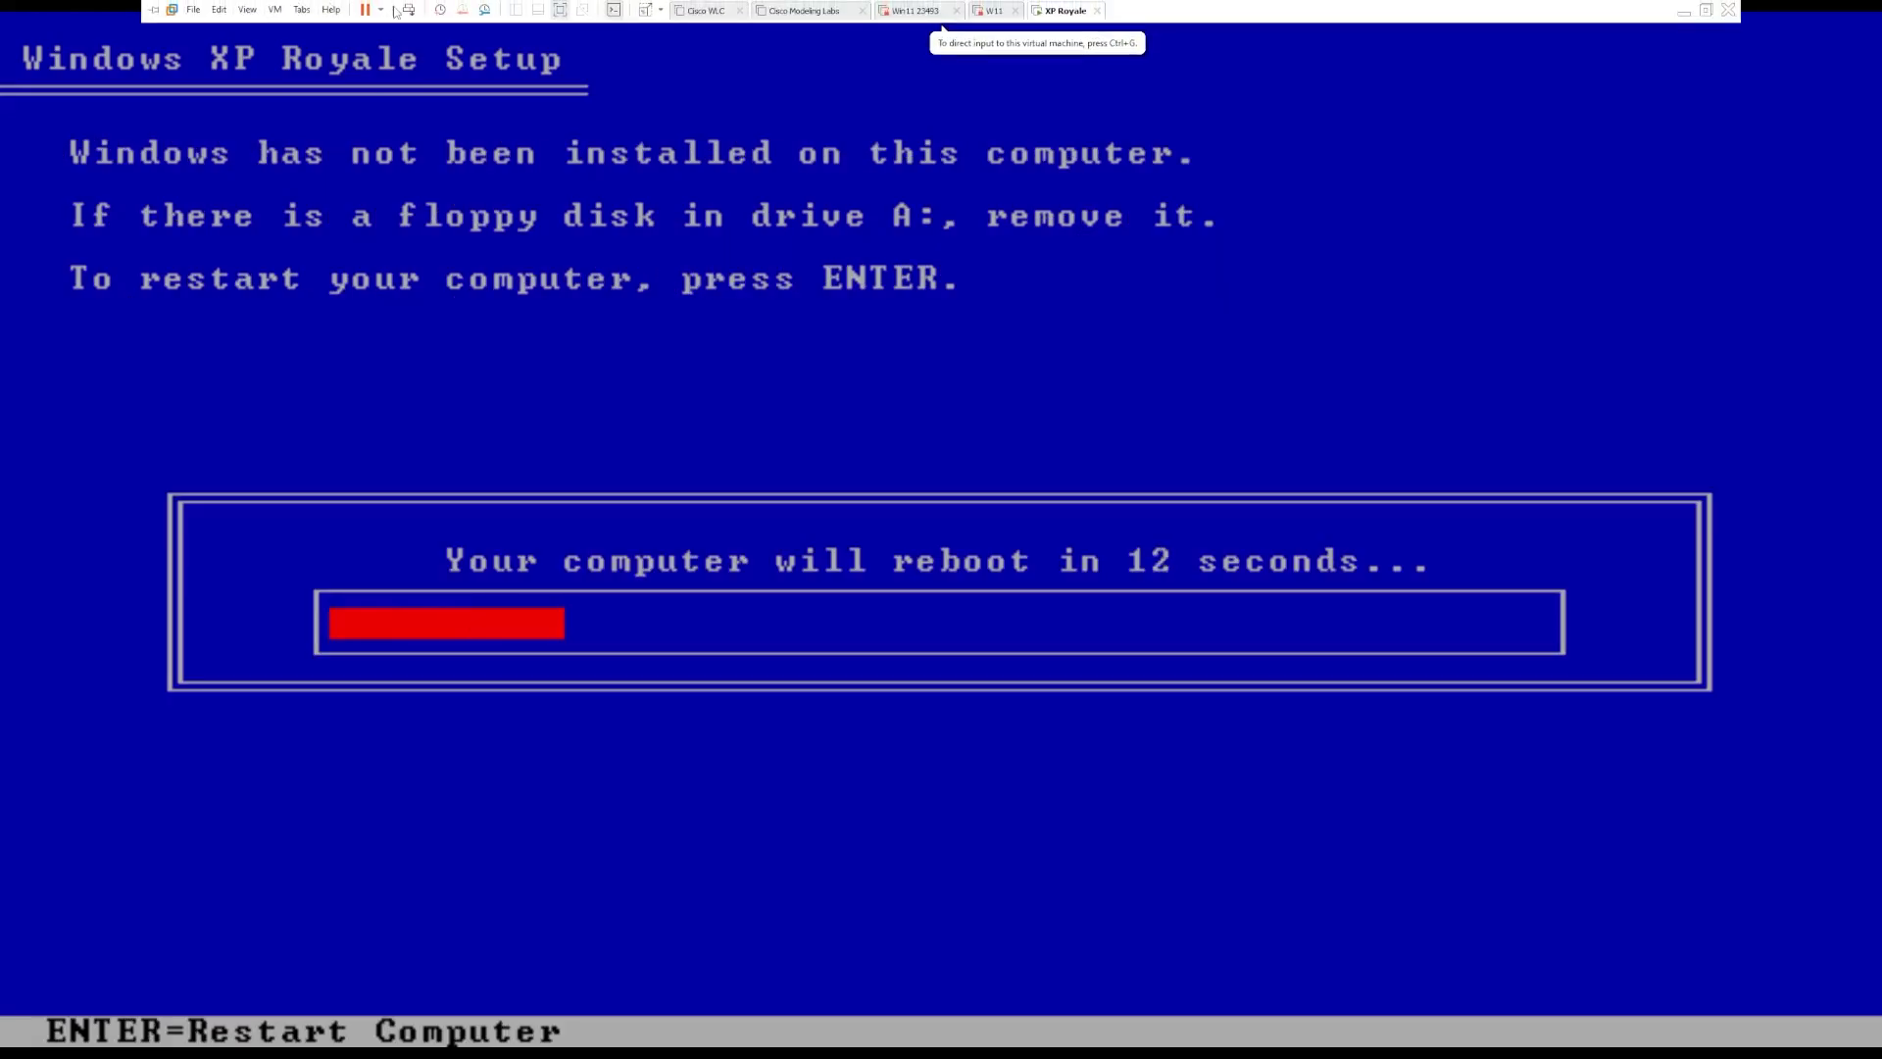
click(380, 10)
click(451, 123)
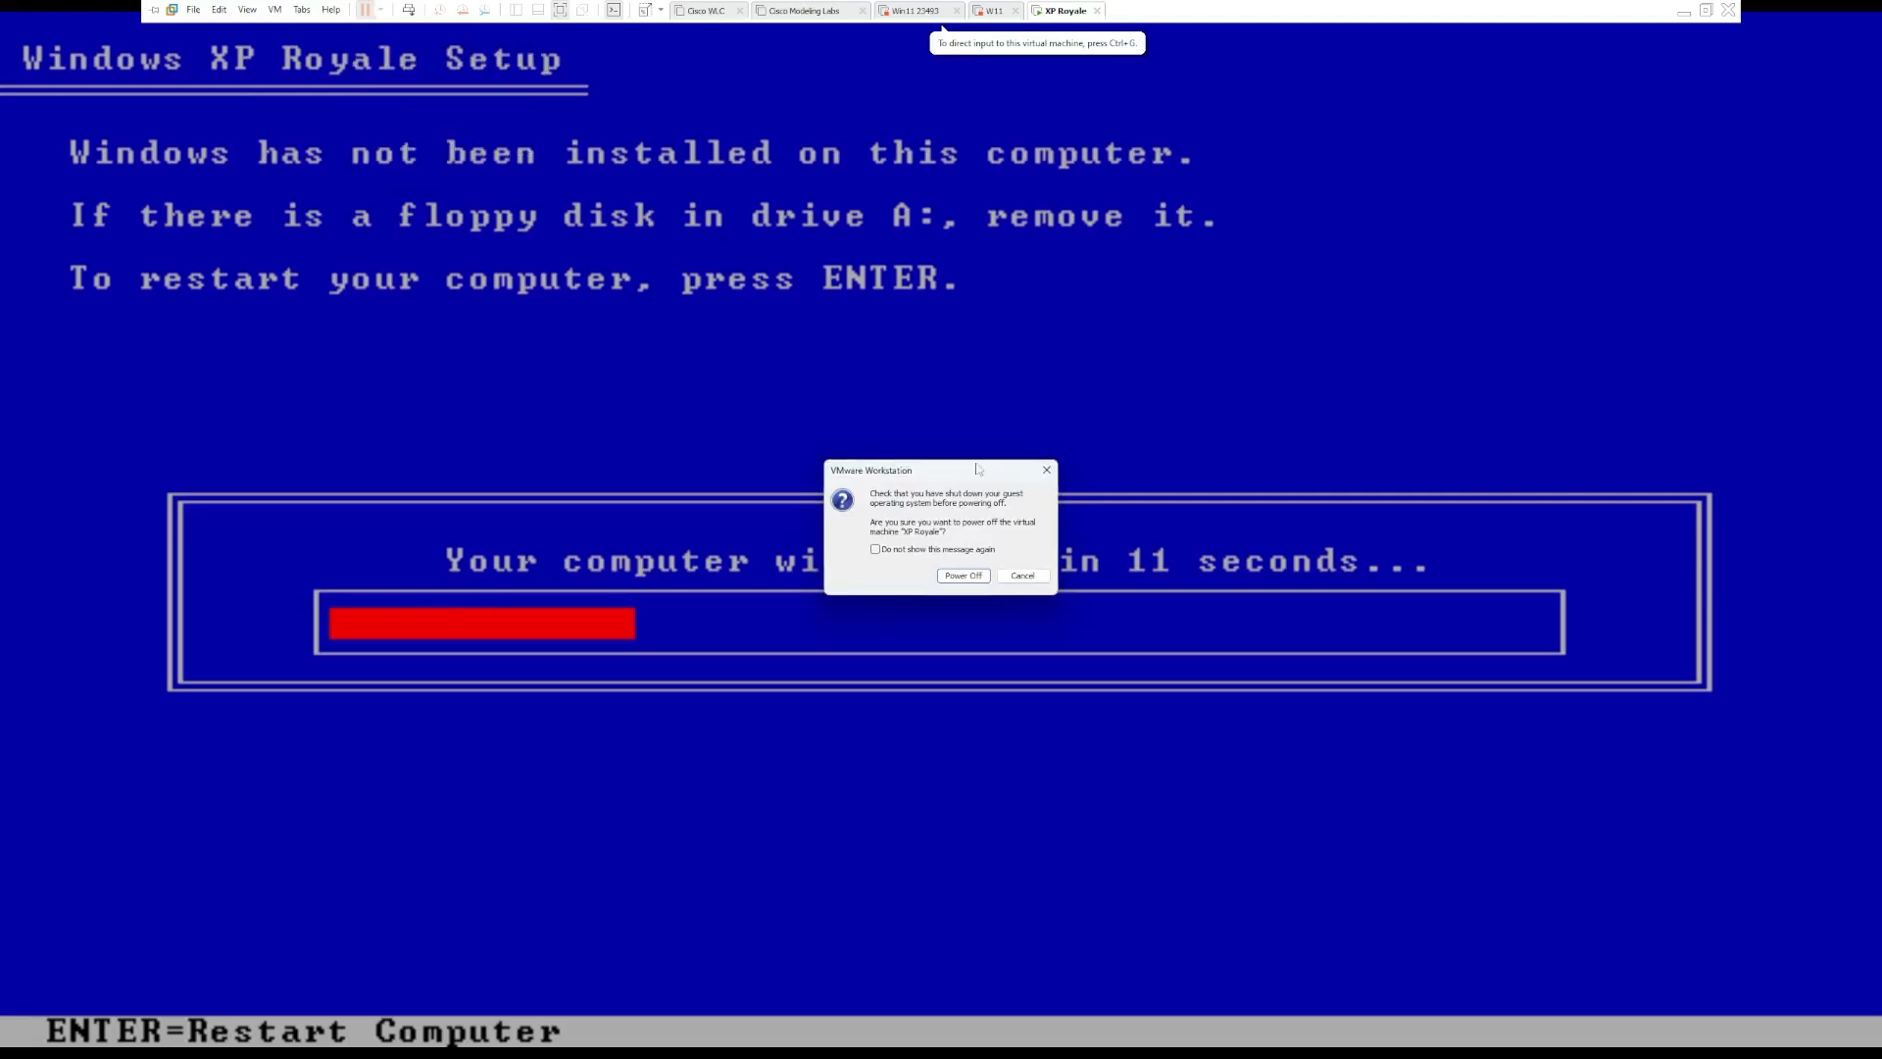
click(984, 575)
Add a new IDE hard disk in the VM's hardware settings
click(245, 60)
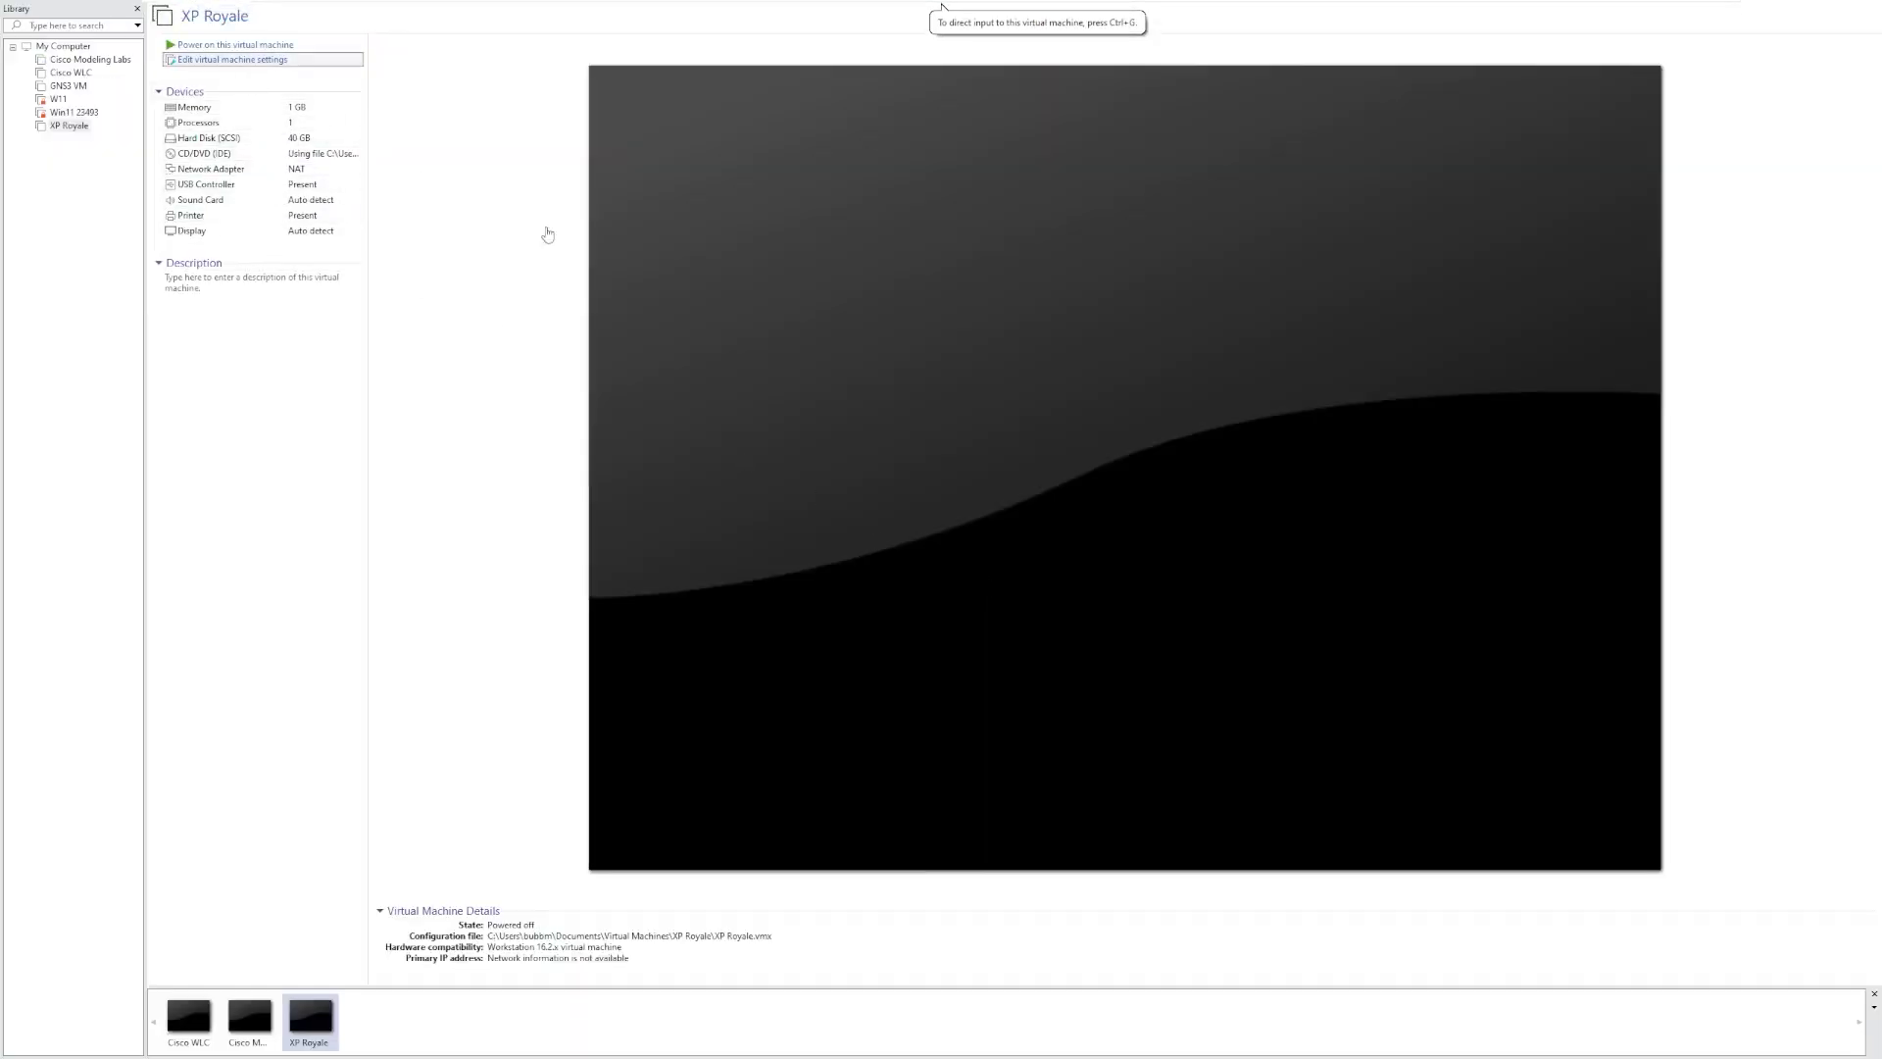
click(810, 754)
key(Tab)
key(Return)
click(1025, 680)
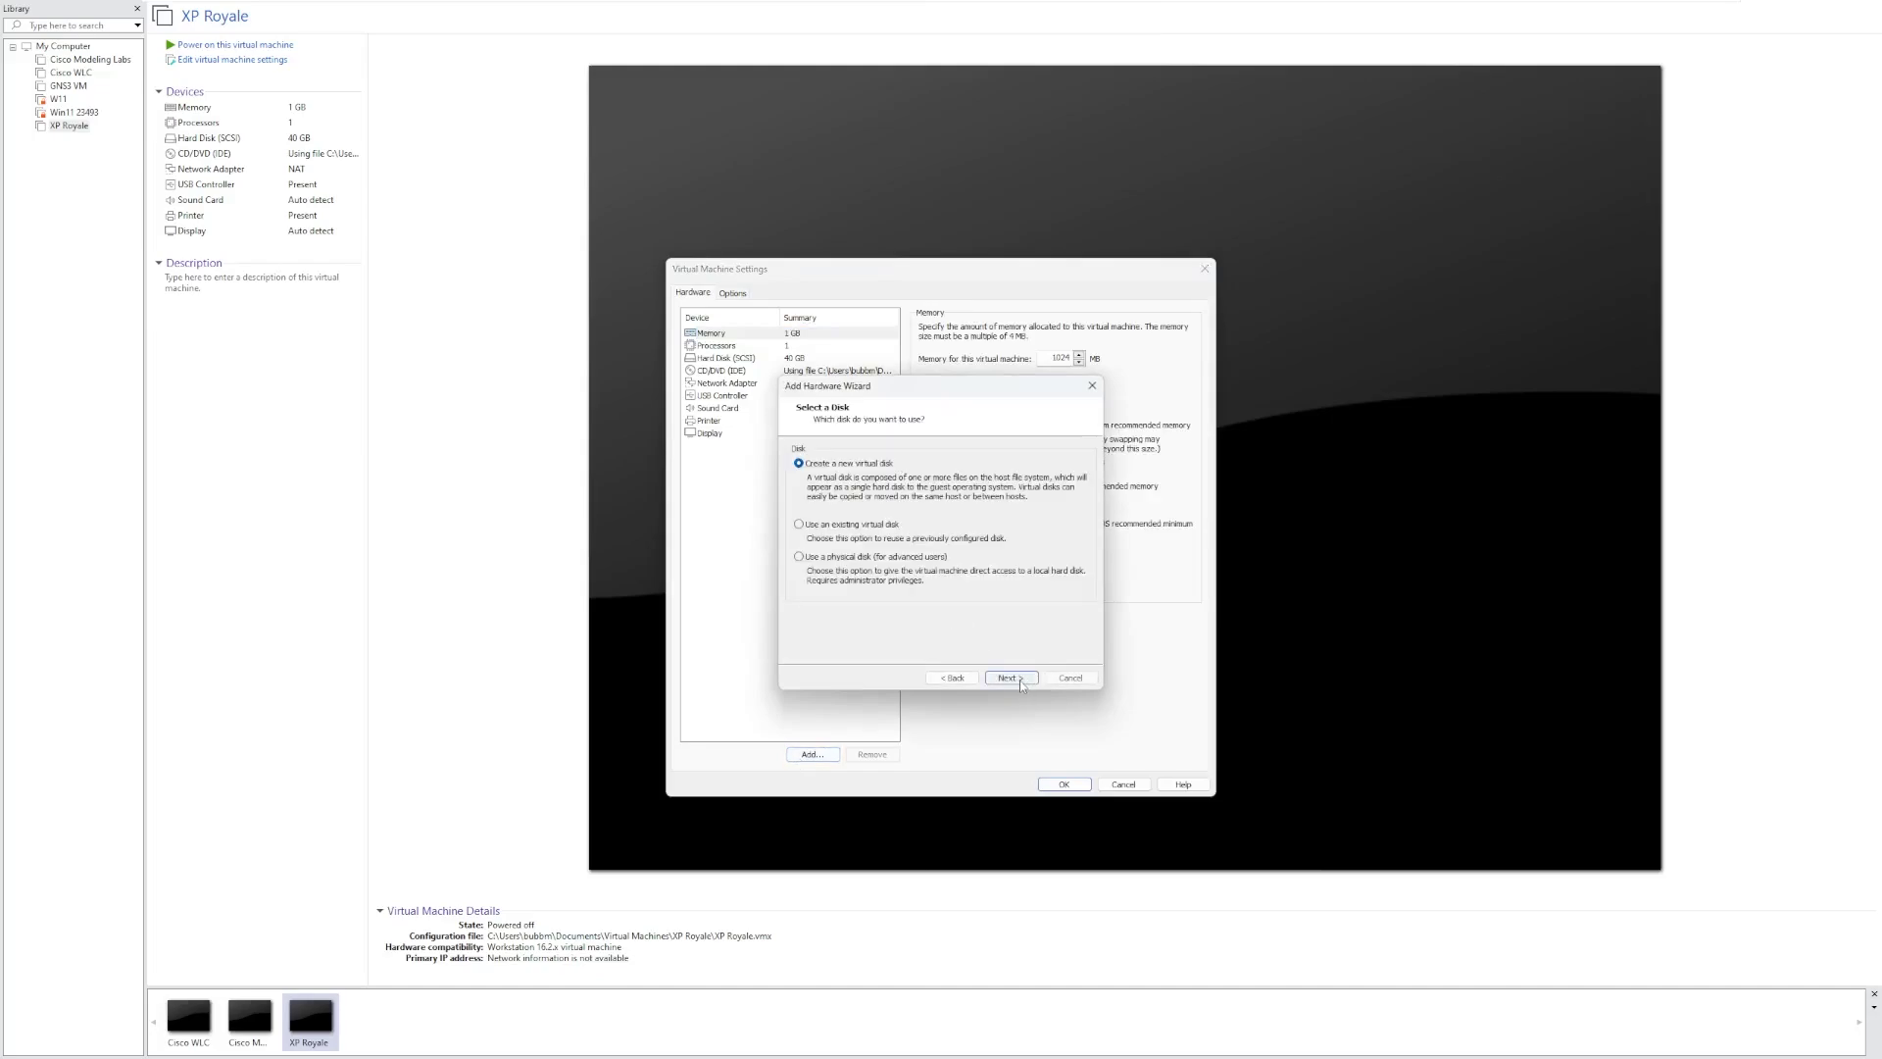
click(1020, 680)
click(1010, 680)
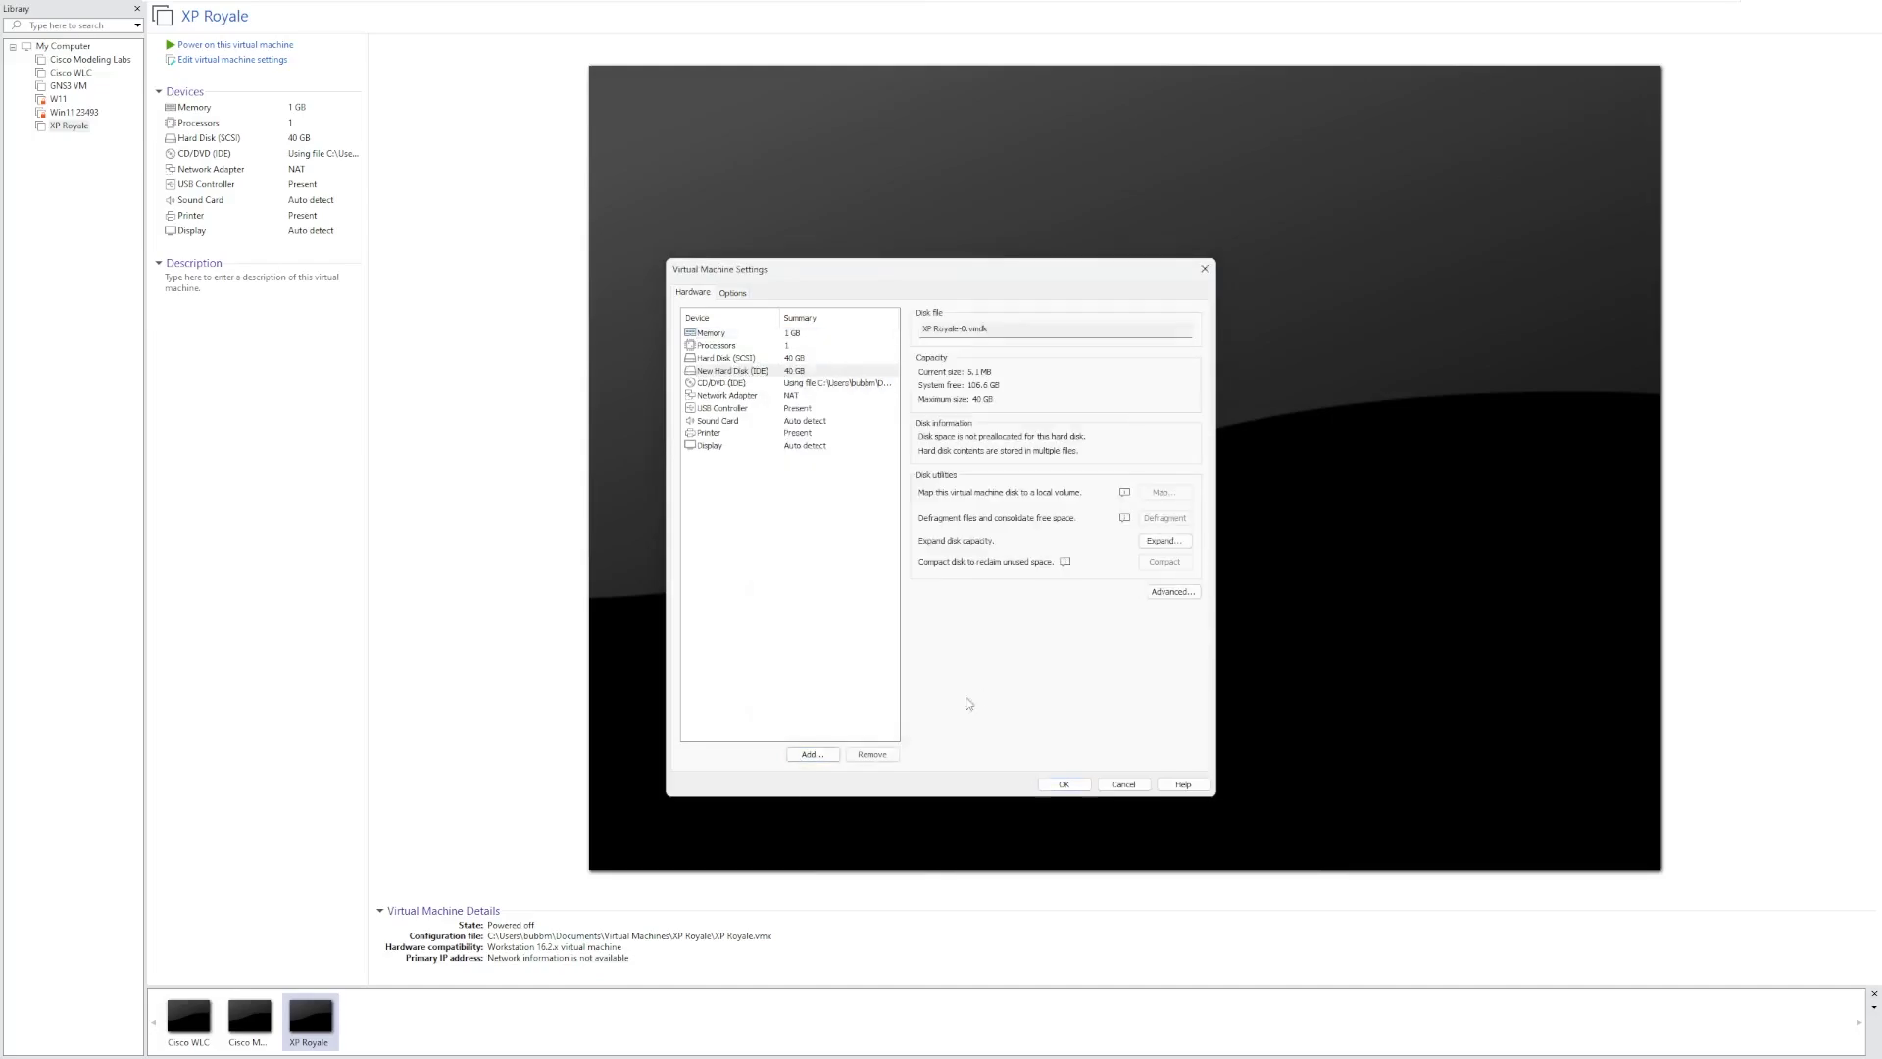
Add a new SATA hard disk at the default capacity and review the IDE disk's details
click(811, 753)
click(1015, 678)
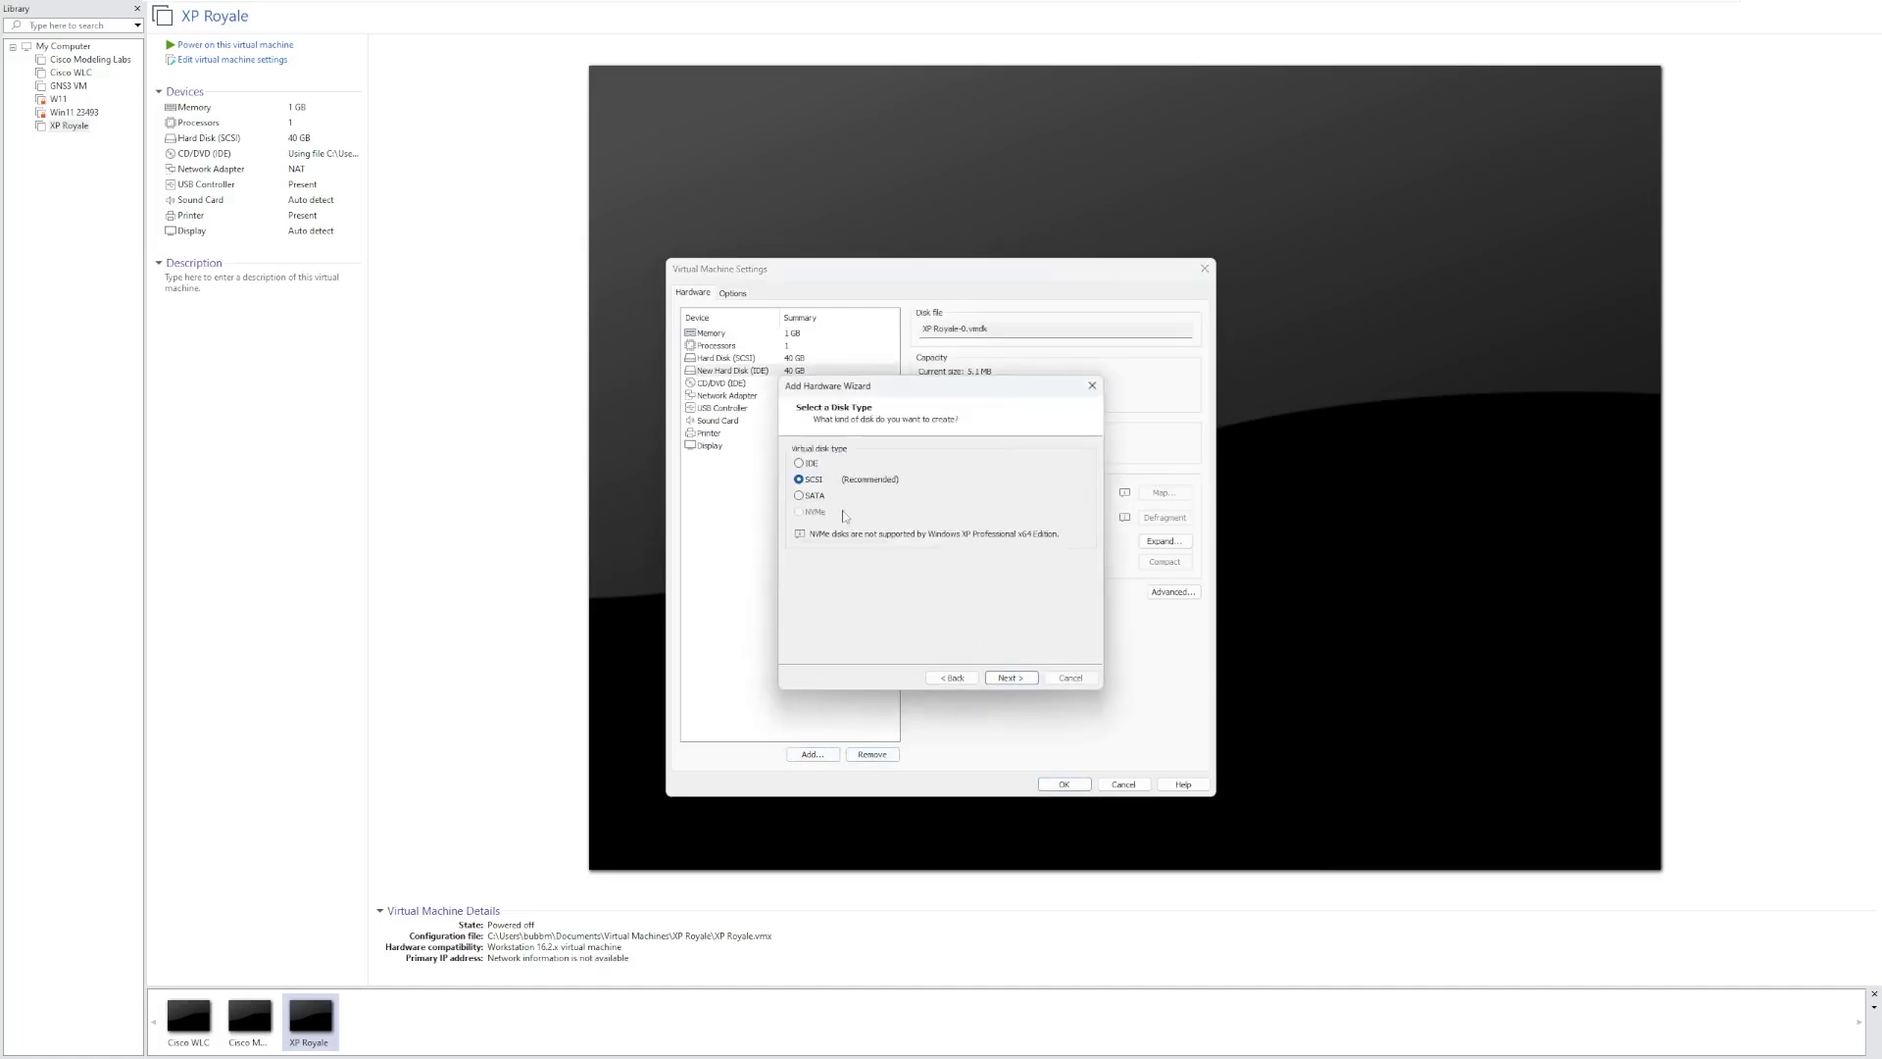
click(1026, 681)
click(1025, 680)
click(1025, 680)
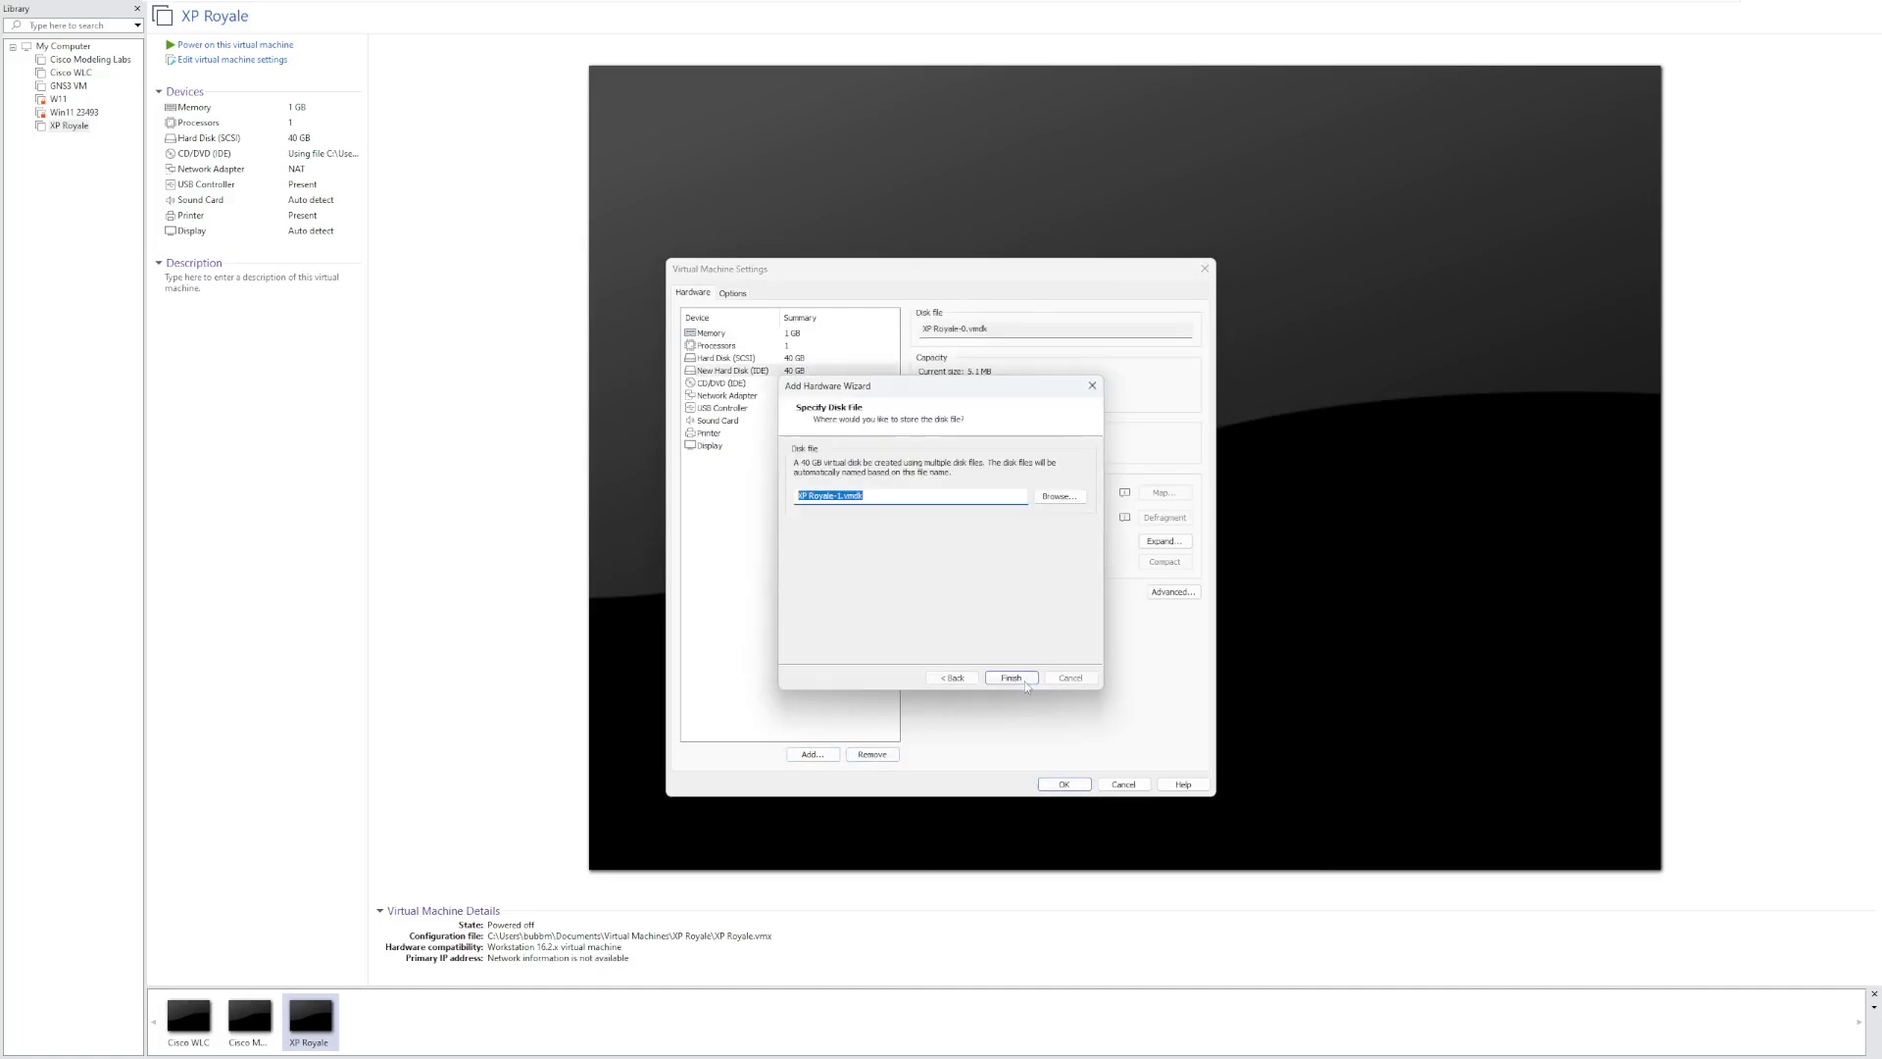
click(1009, 677)
key(Down)
key(Down)
Save the hardware changes and power the VM back on into XP setup
click(1064, 784)
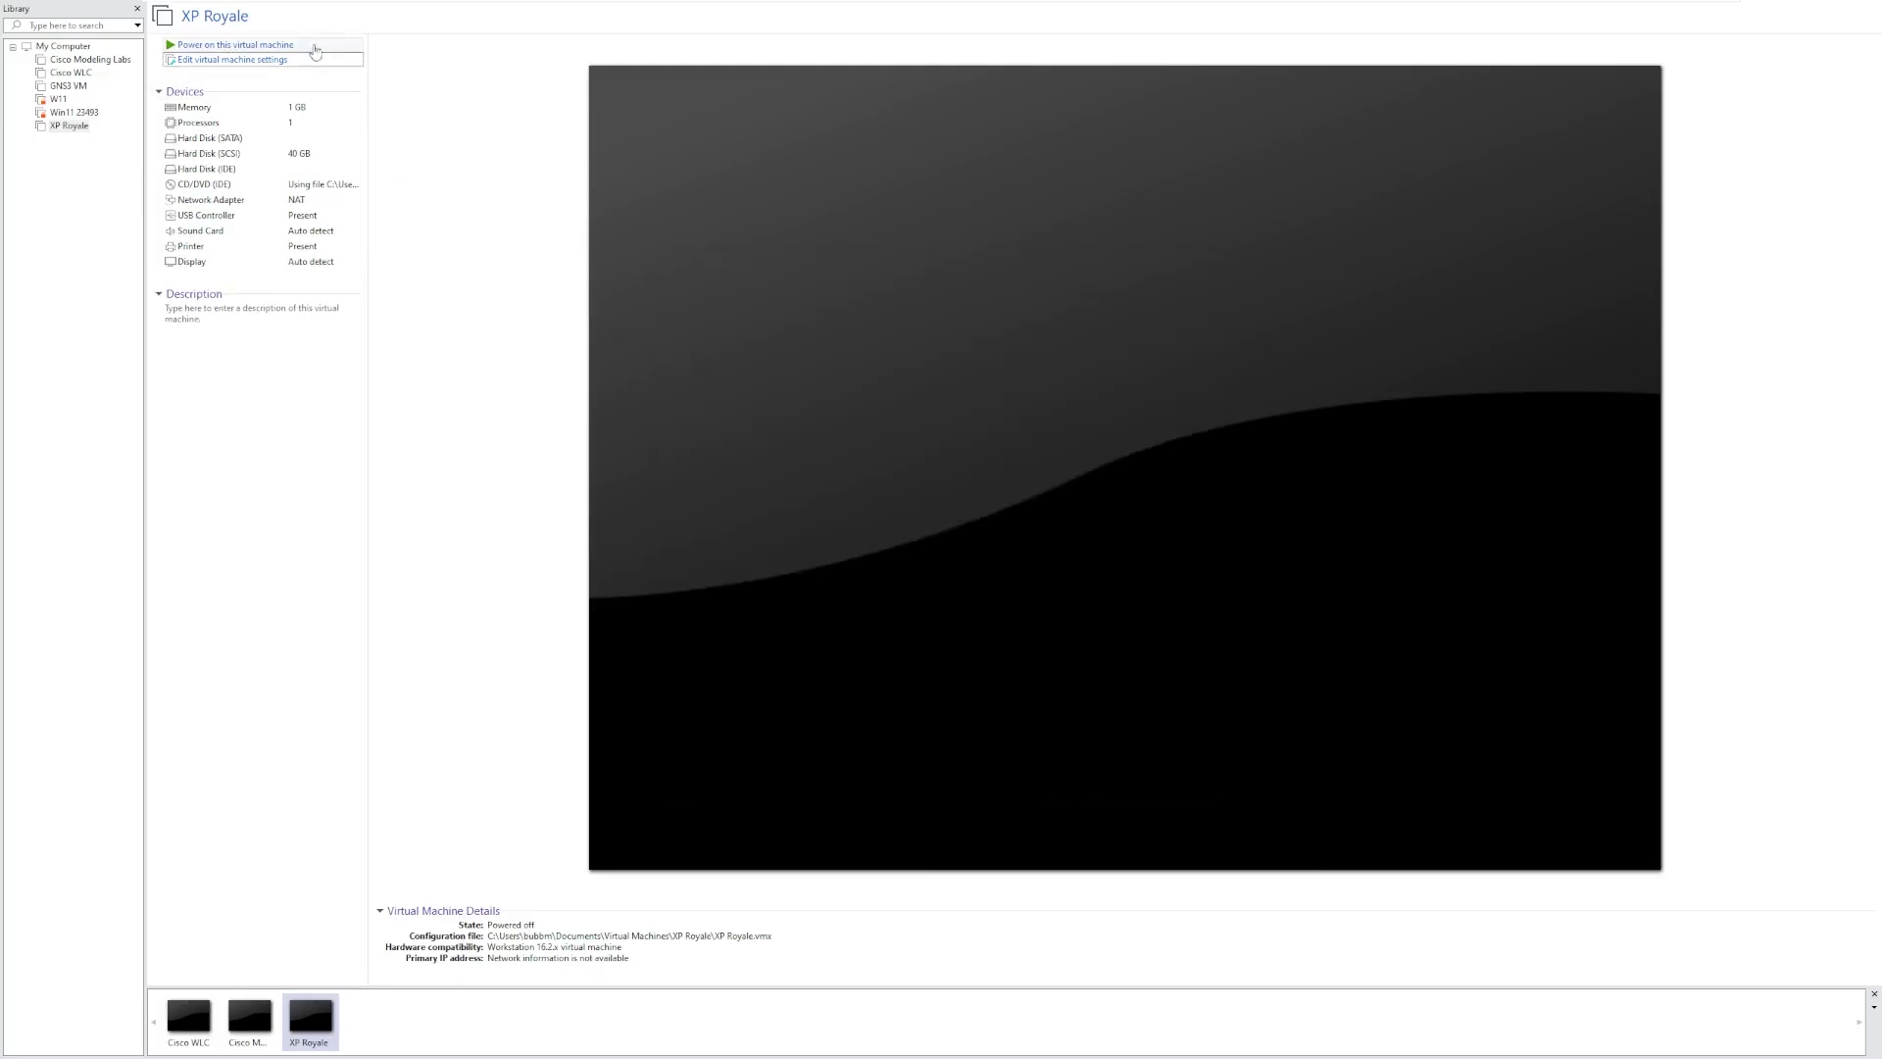
click(235, 45)
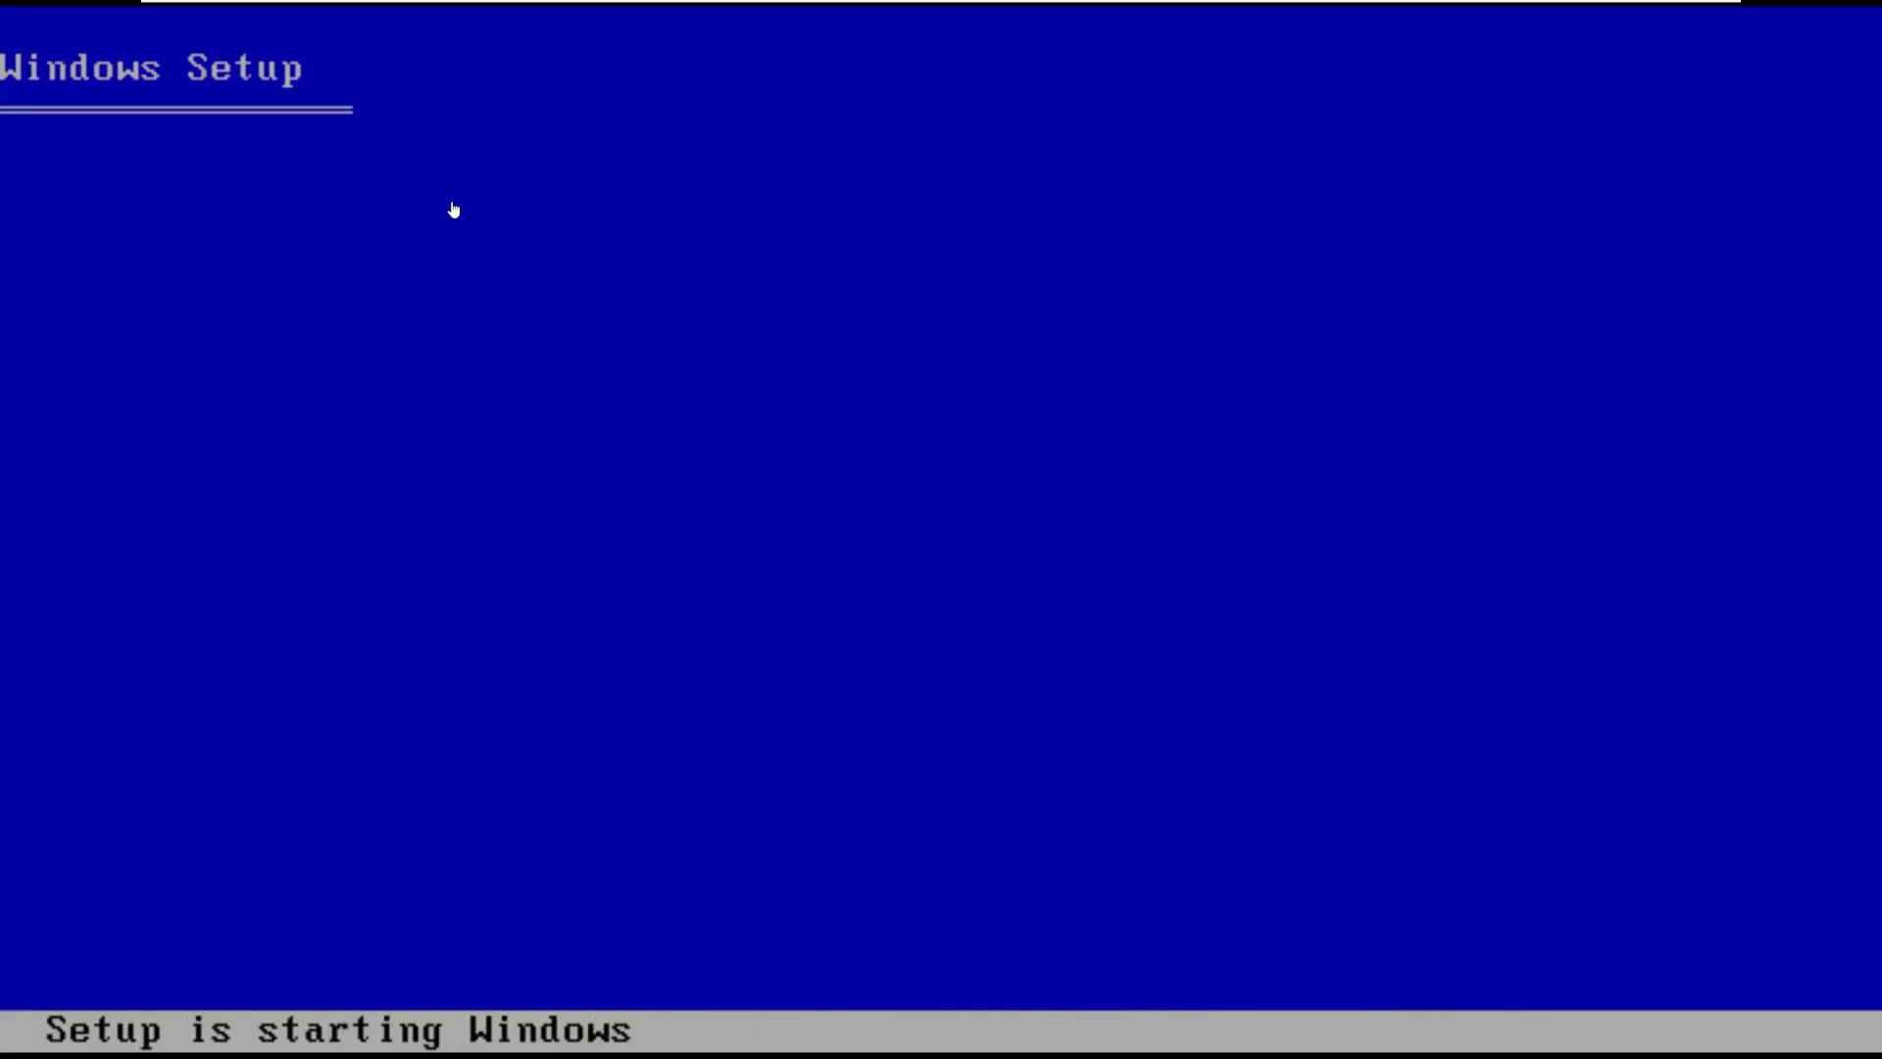
key(Return)
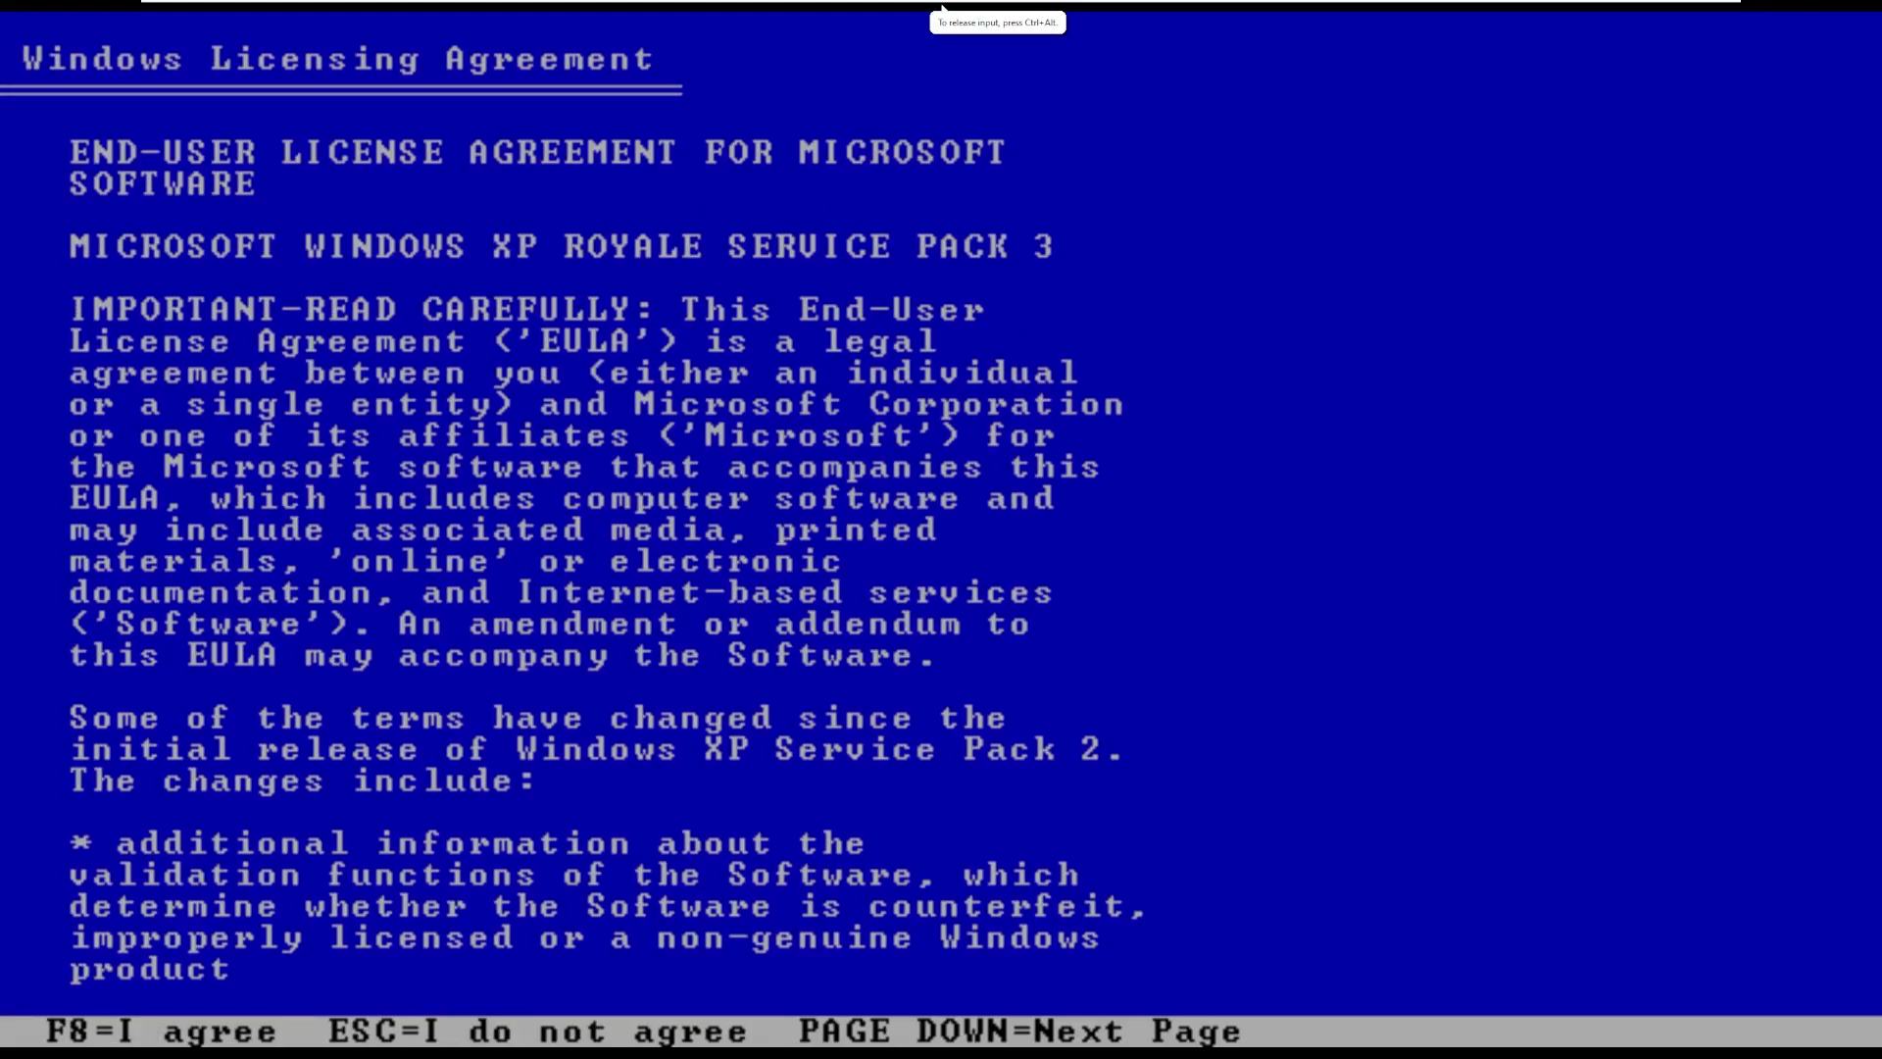
Accept the license and format the unpartitioned space as C: with quick NTFS
key(F8)
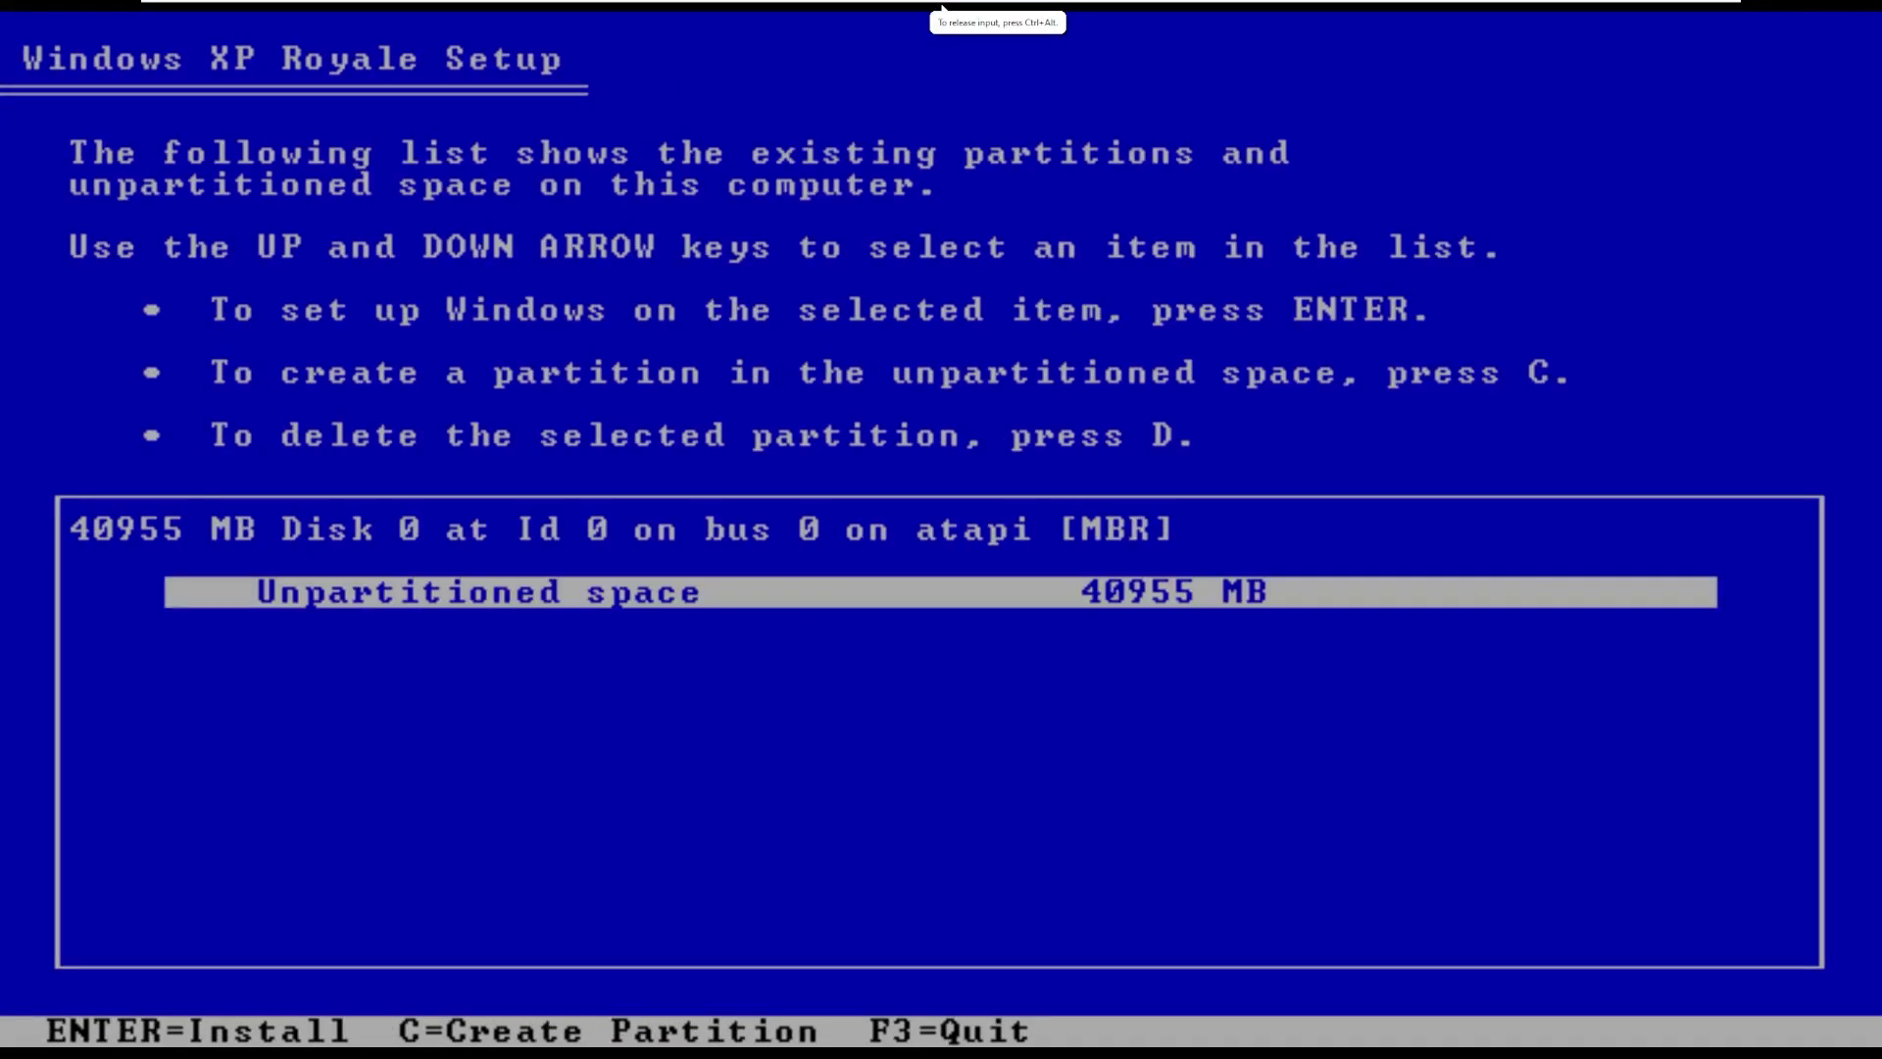
key(Return)
key(Up)
key(Return)
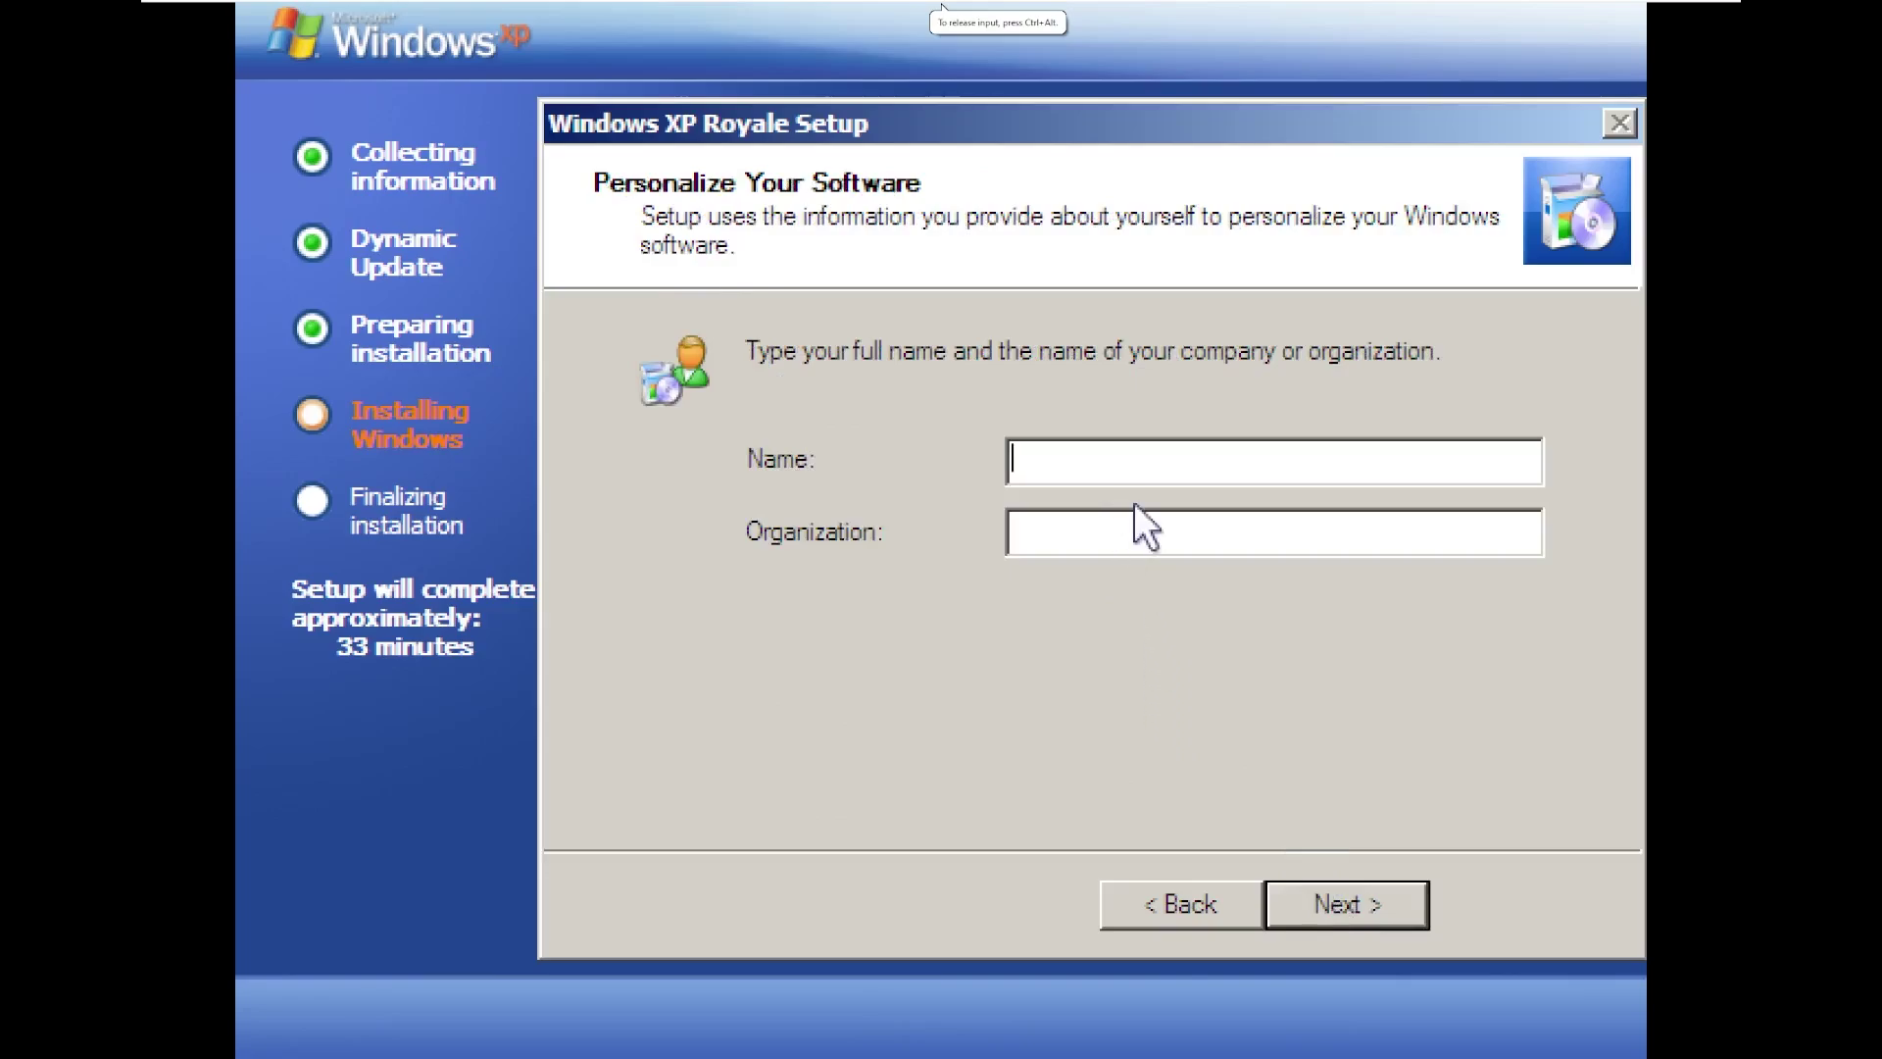
Enter 'Royale' as the owner name, skip the product key, and move to the computer name
text(Royale)
key(Return)
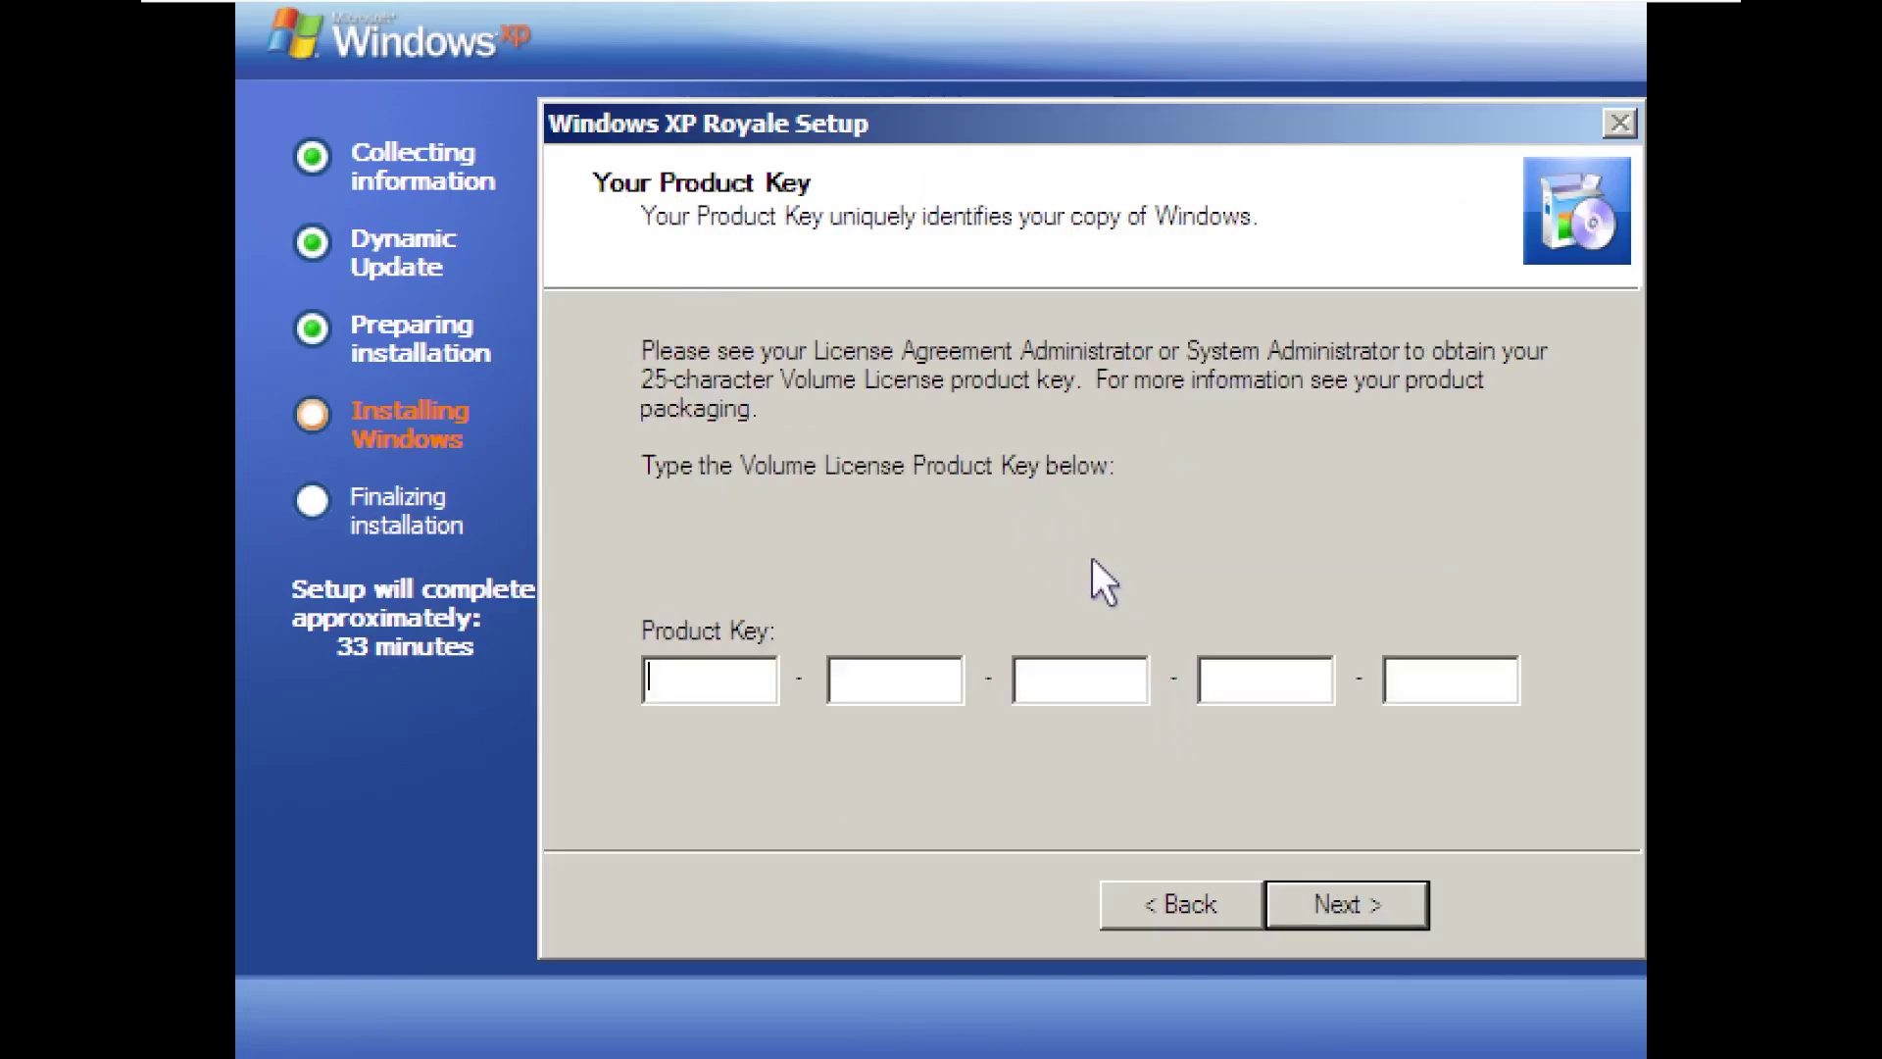
key(Return)
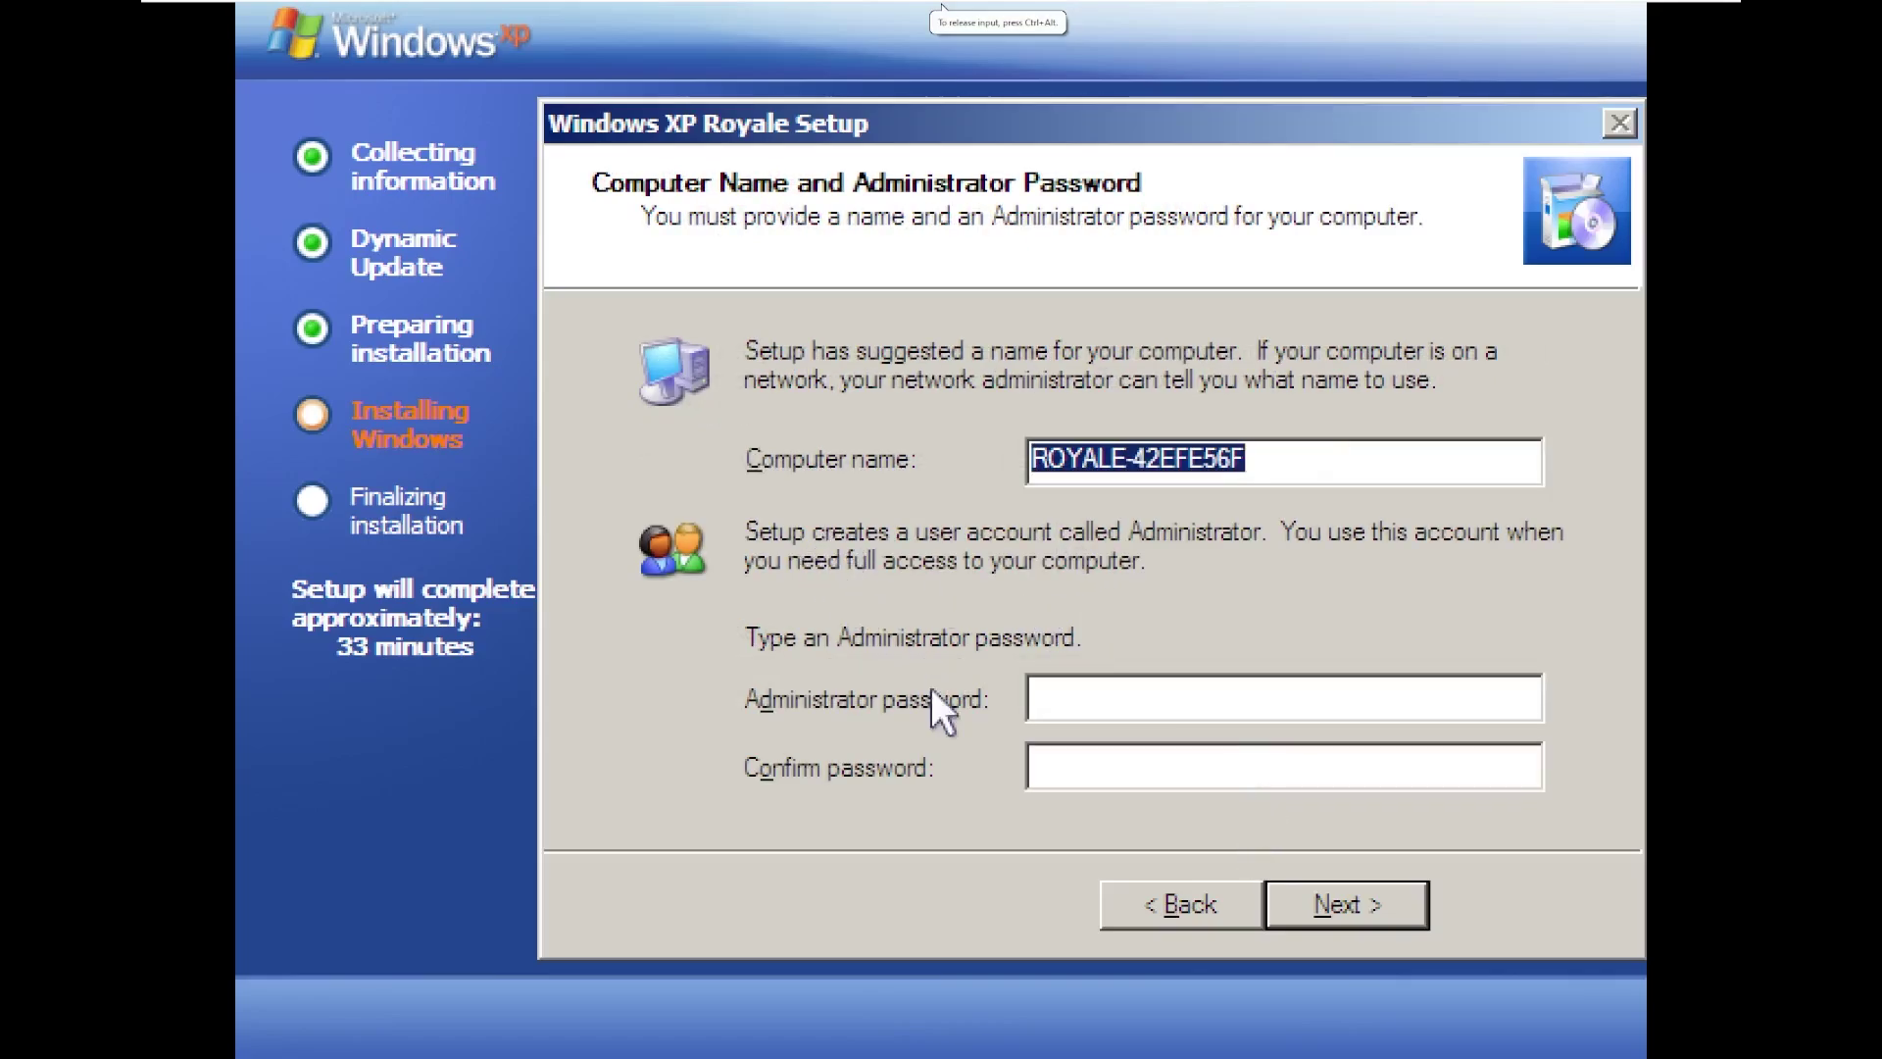
click(1338, 901)
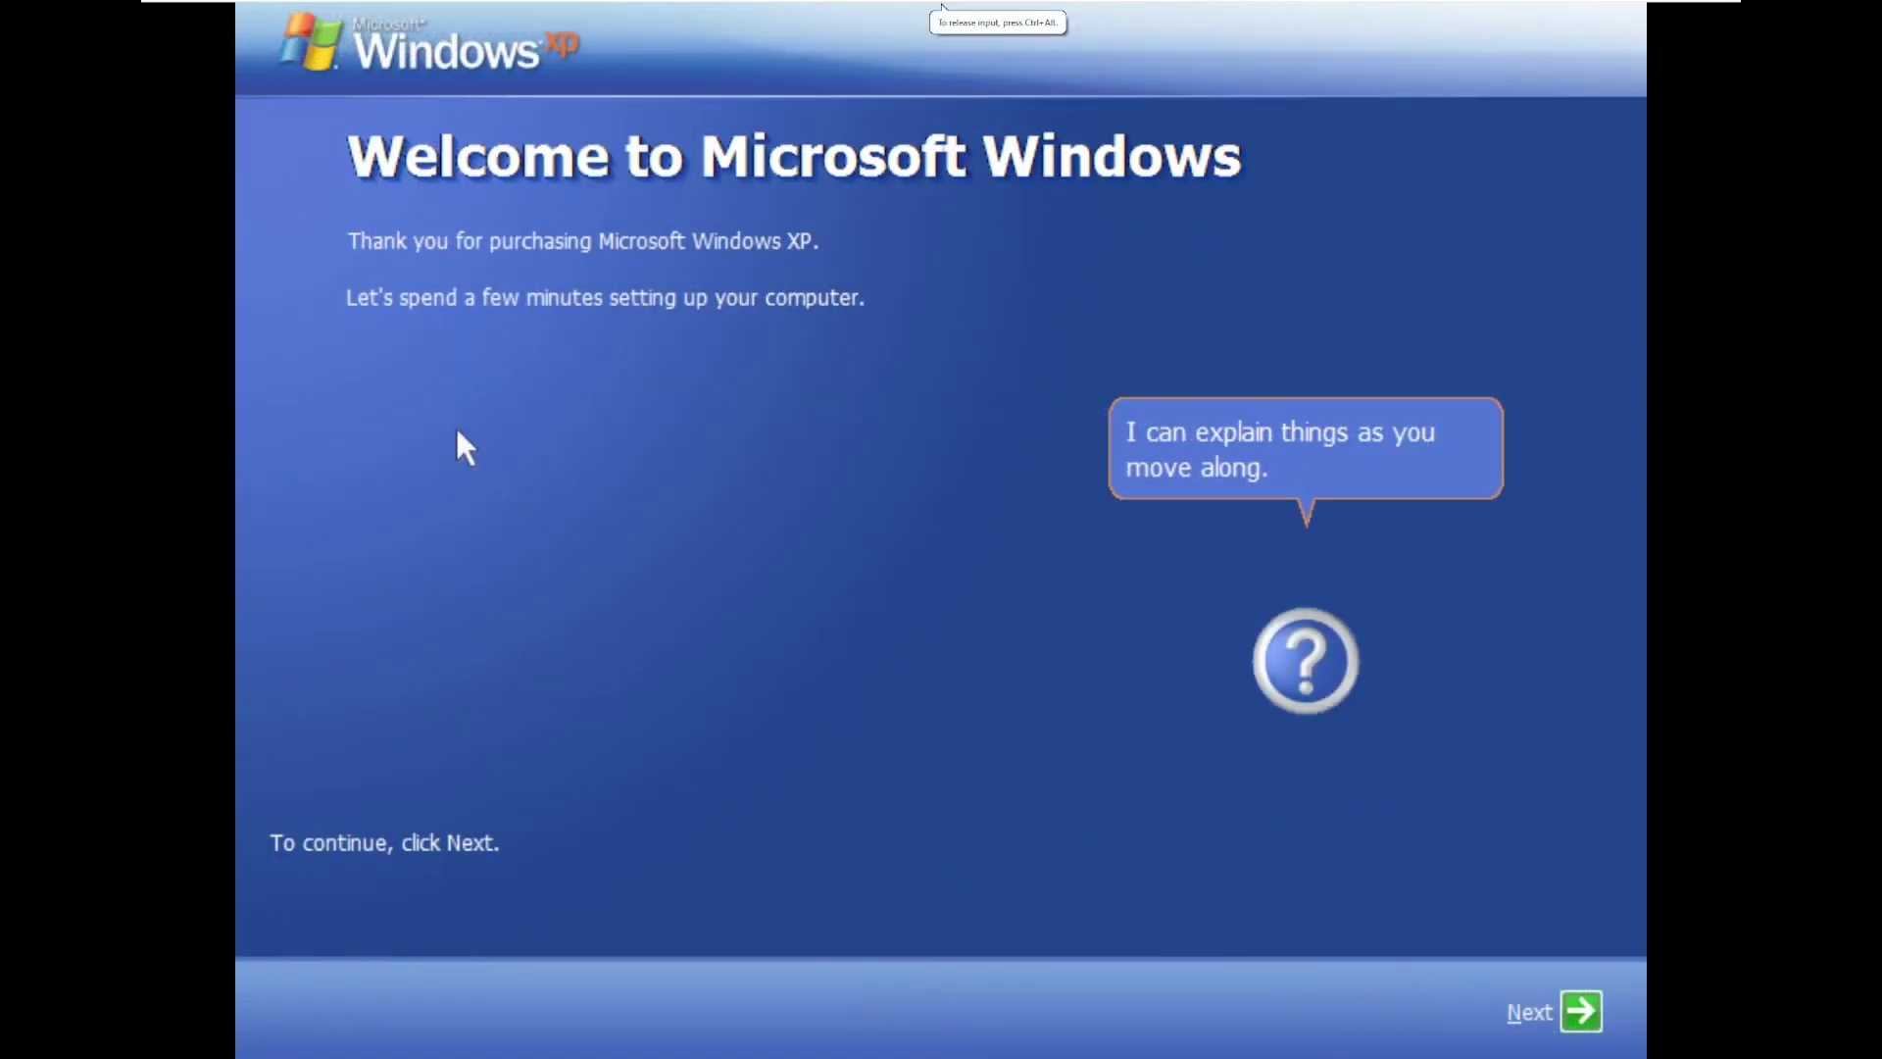
Decline Automatic Updates, skip the connectivity check, and decline Microsoft registration
click(1554, 995)
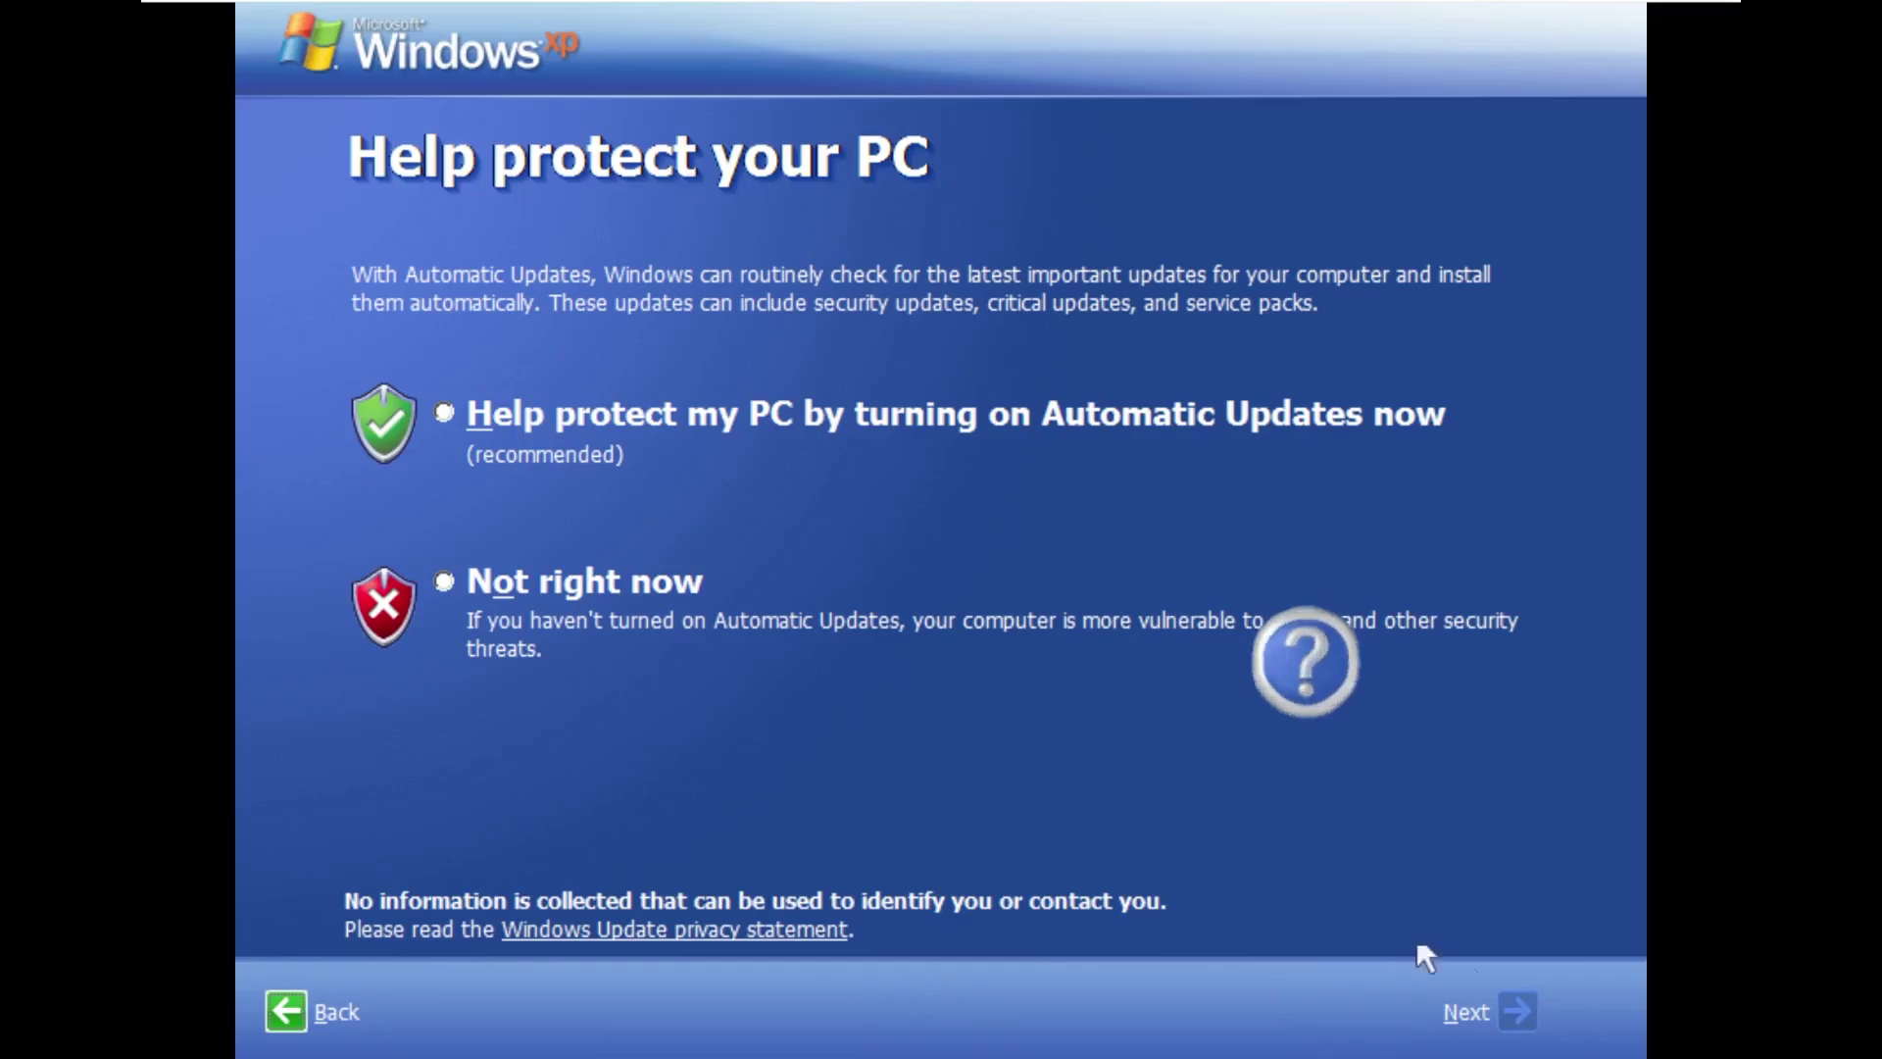
click(621, 584)
click(1515, 1009)
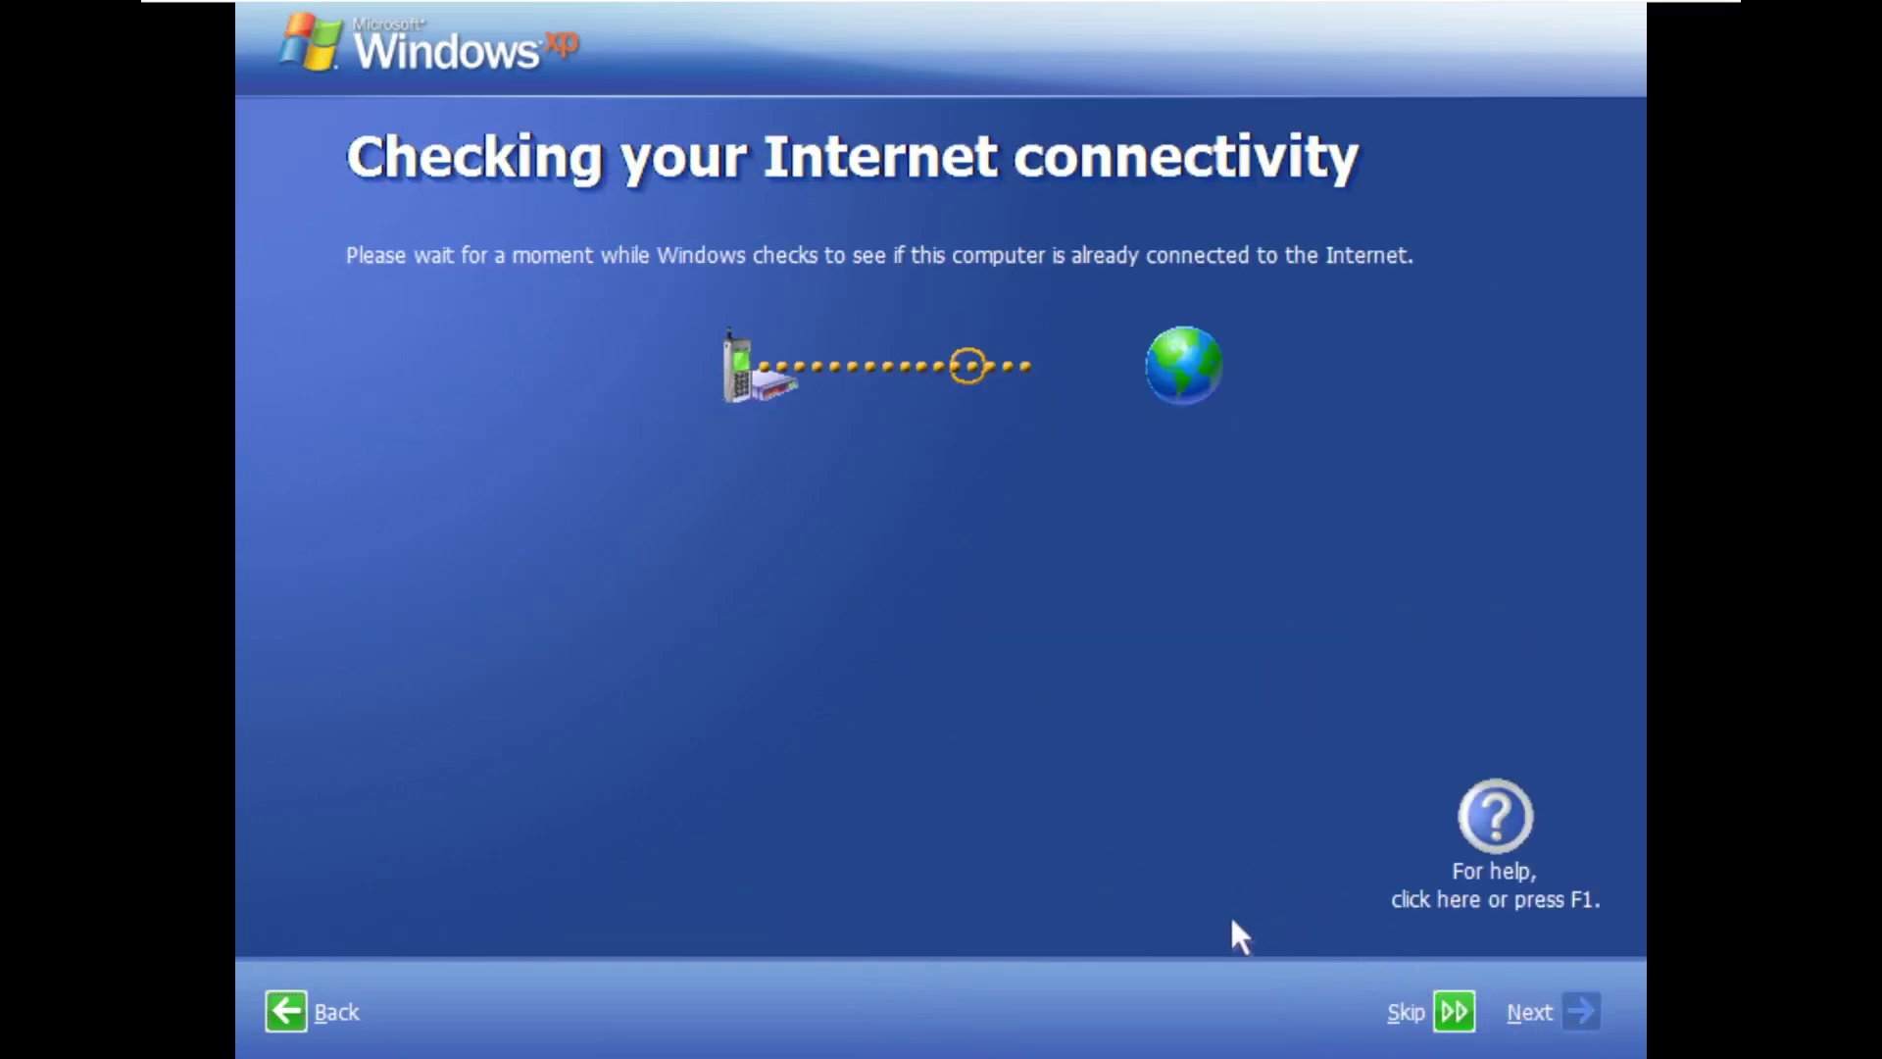
click(1453, 1009)
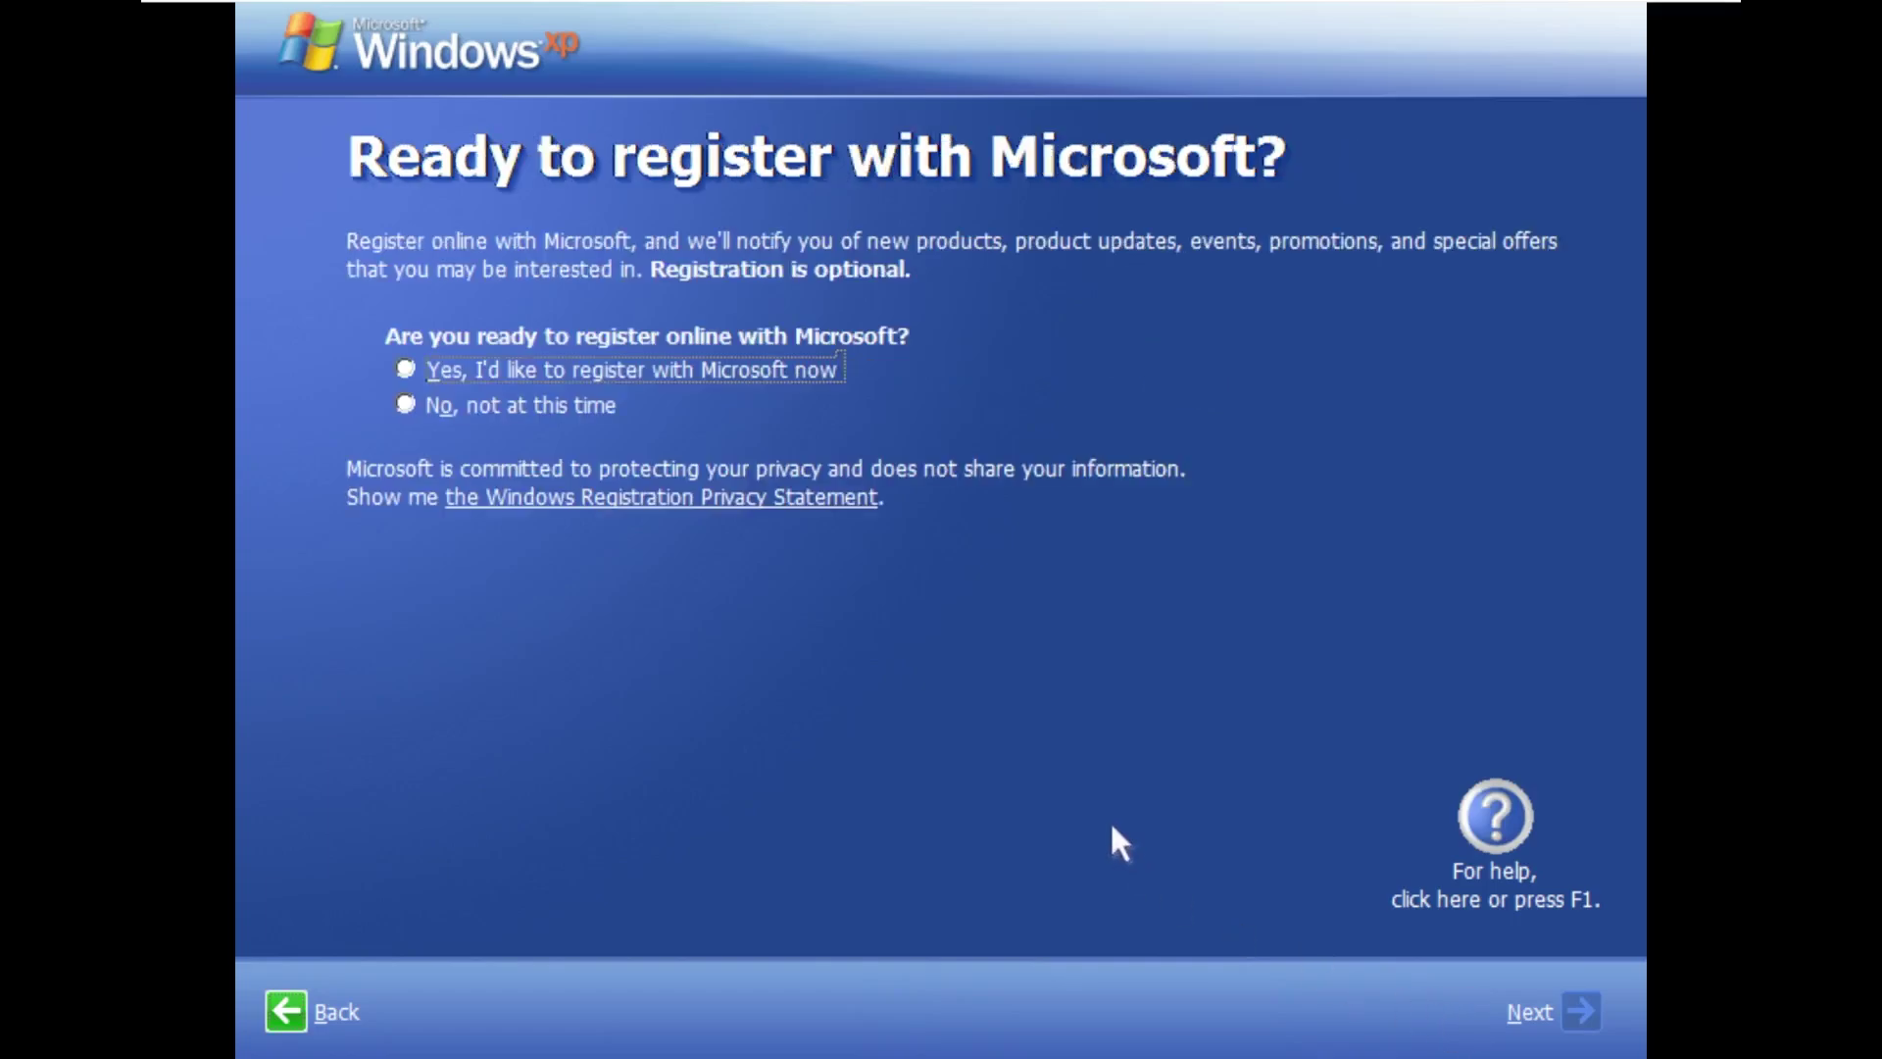
click(556, 412)
click(1569, 1011)
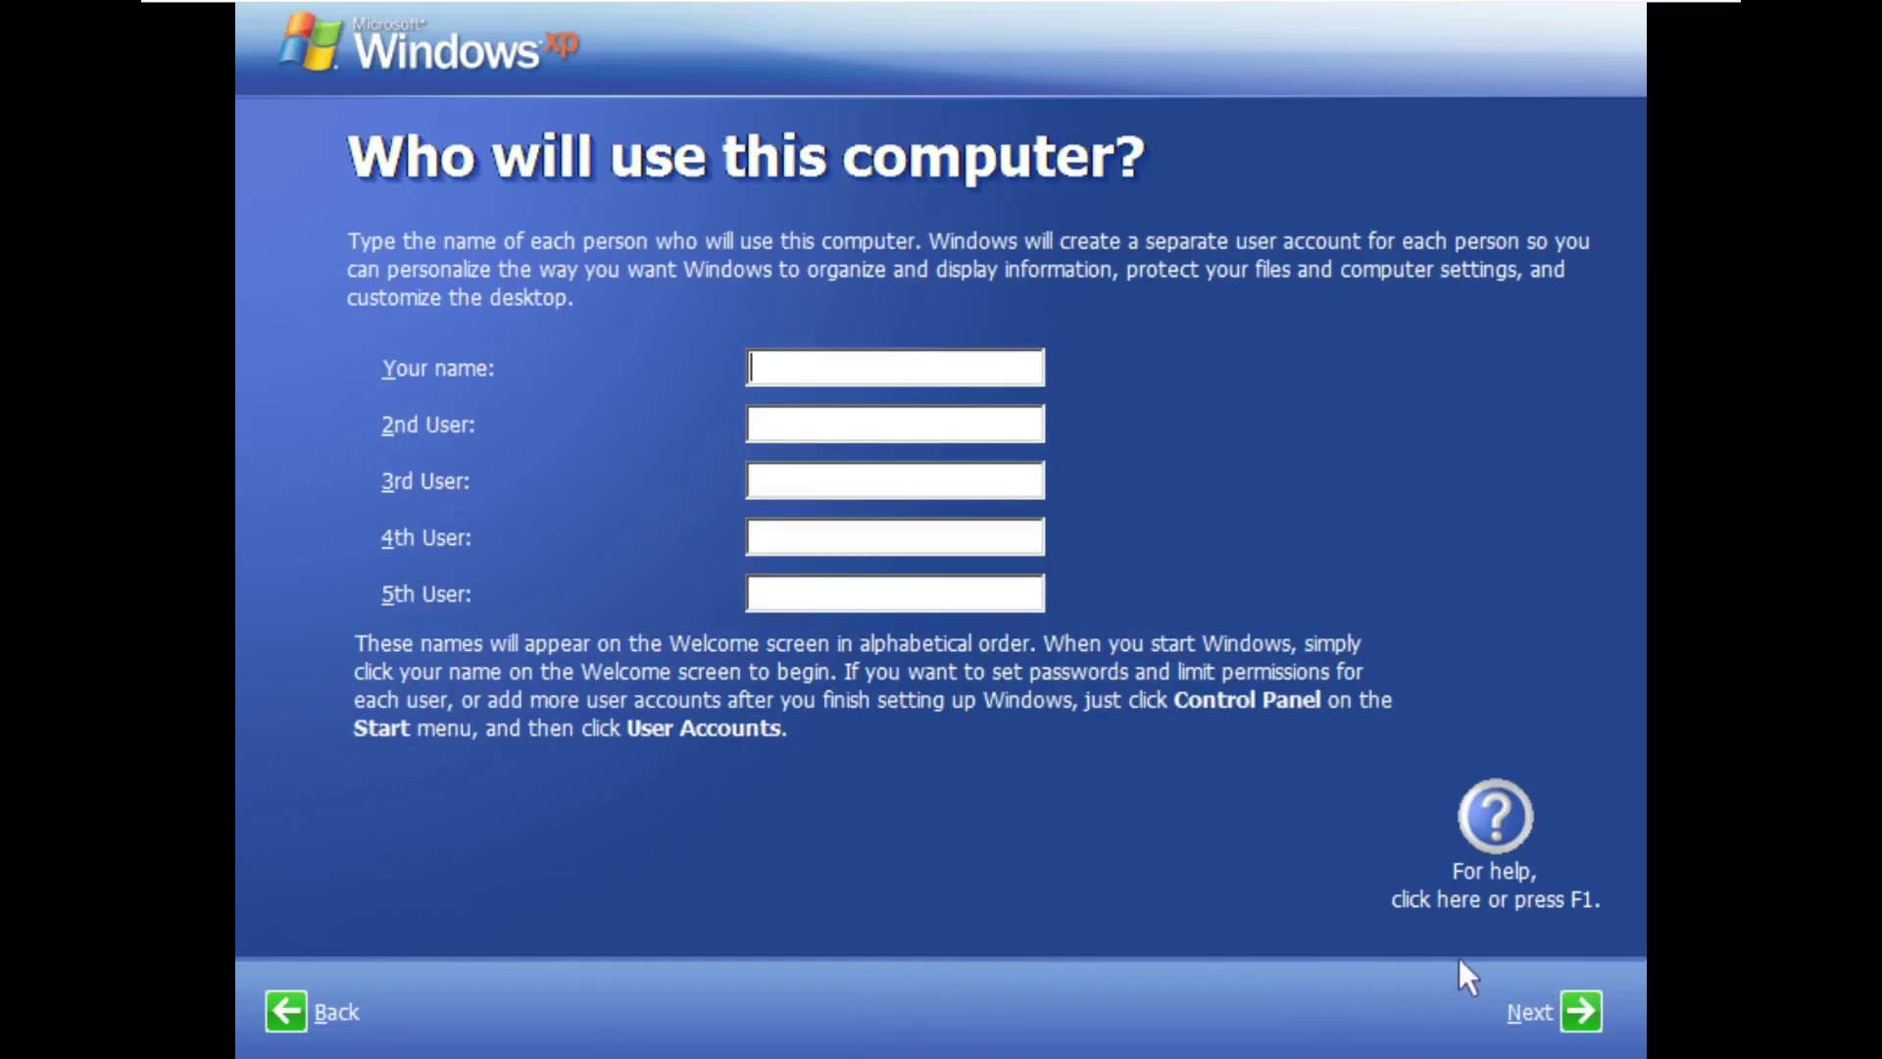
Create the user account 'Royale' and finish setup to the desktop
text(Royale)
click(1580, 1009)
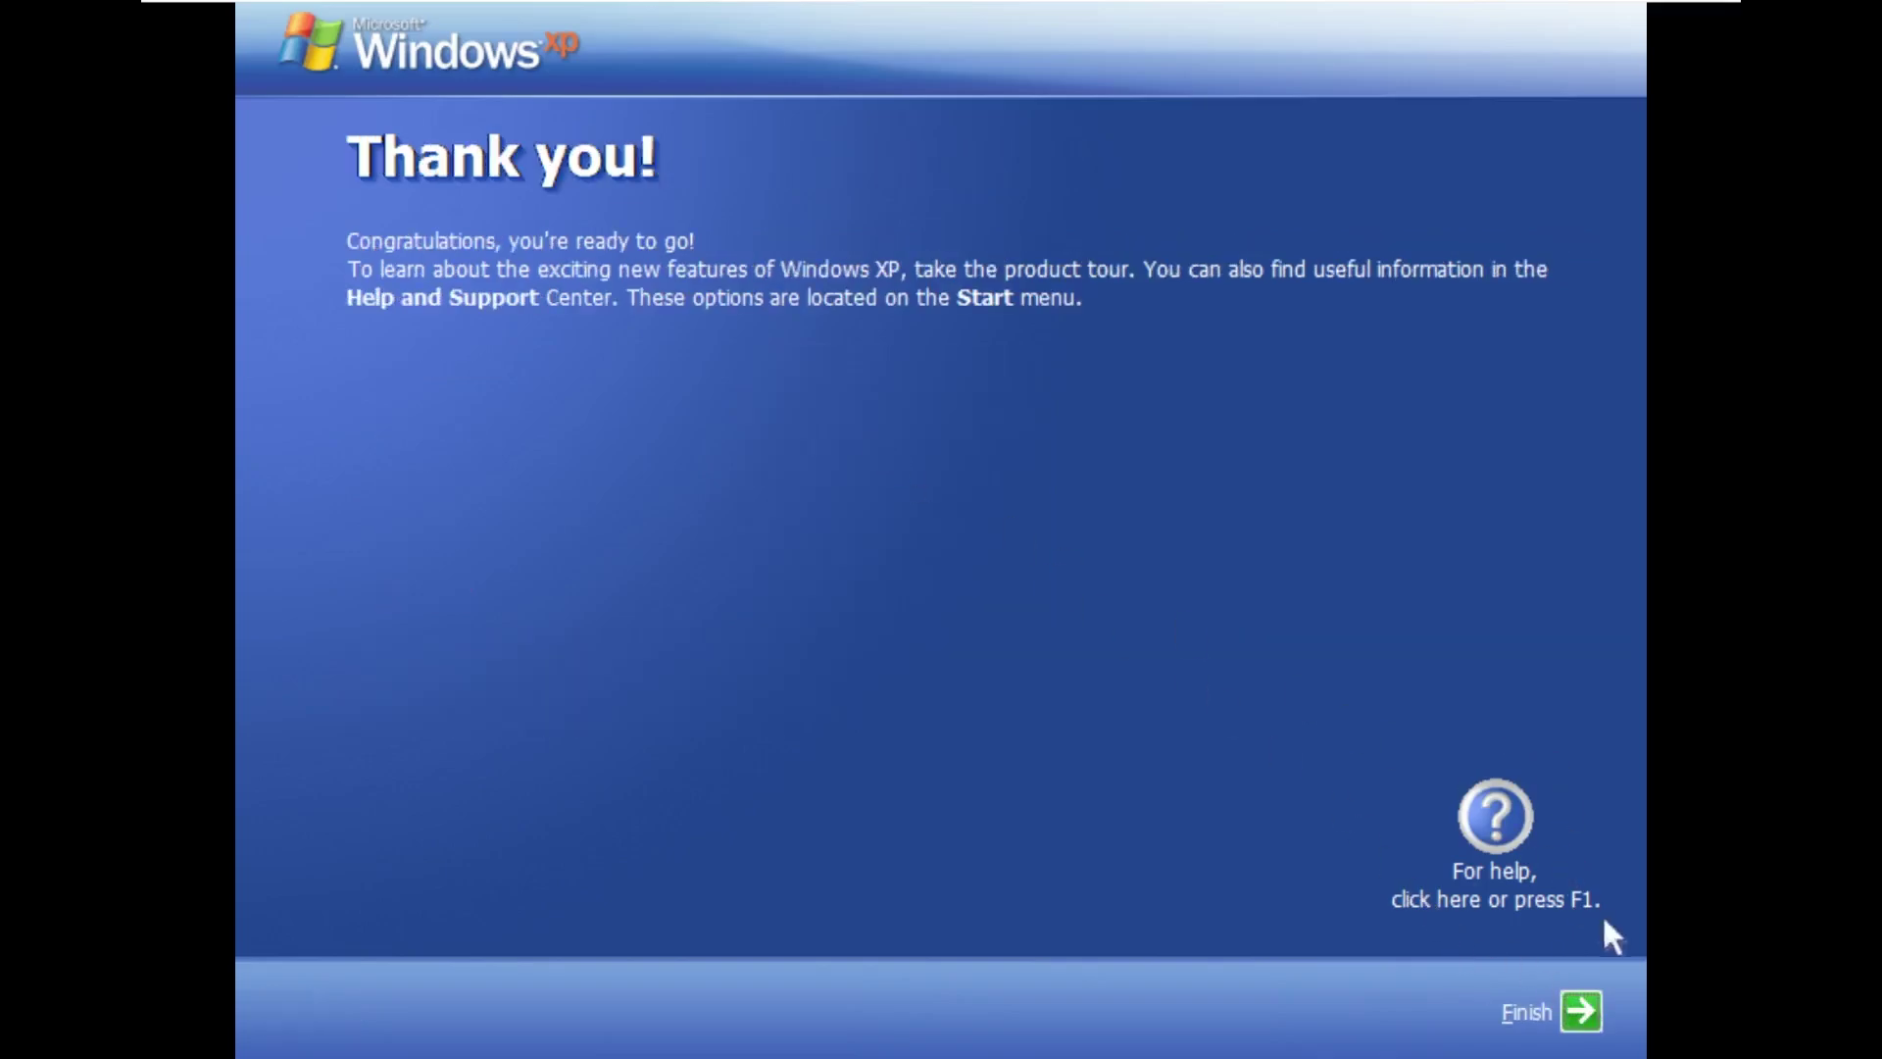
click(1582, 1011)
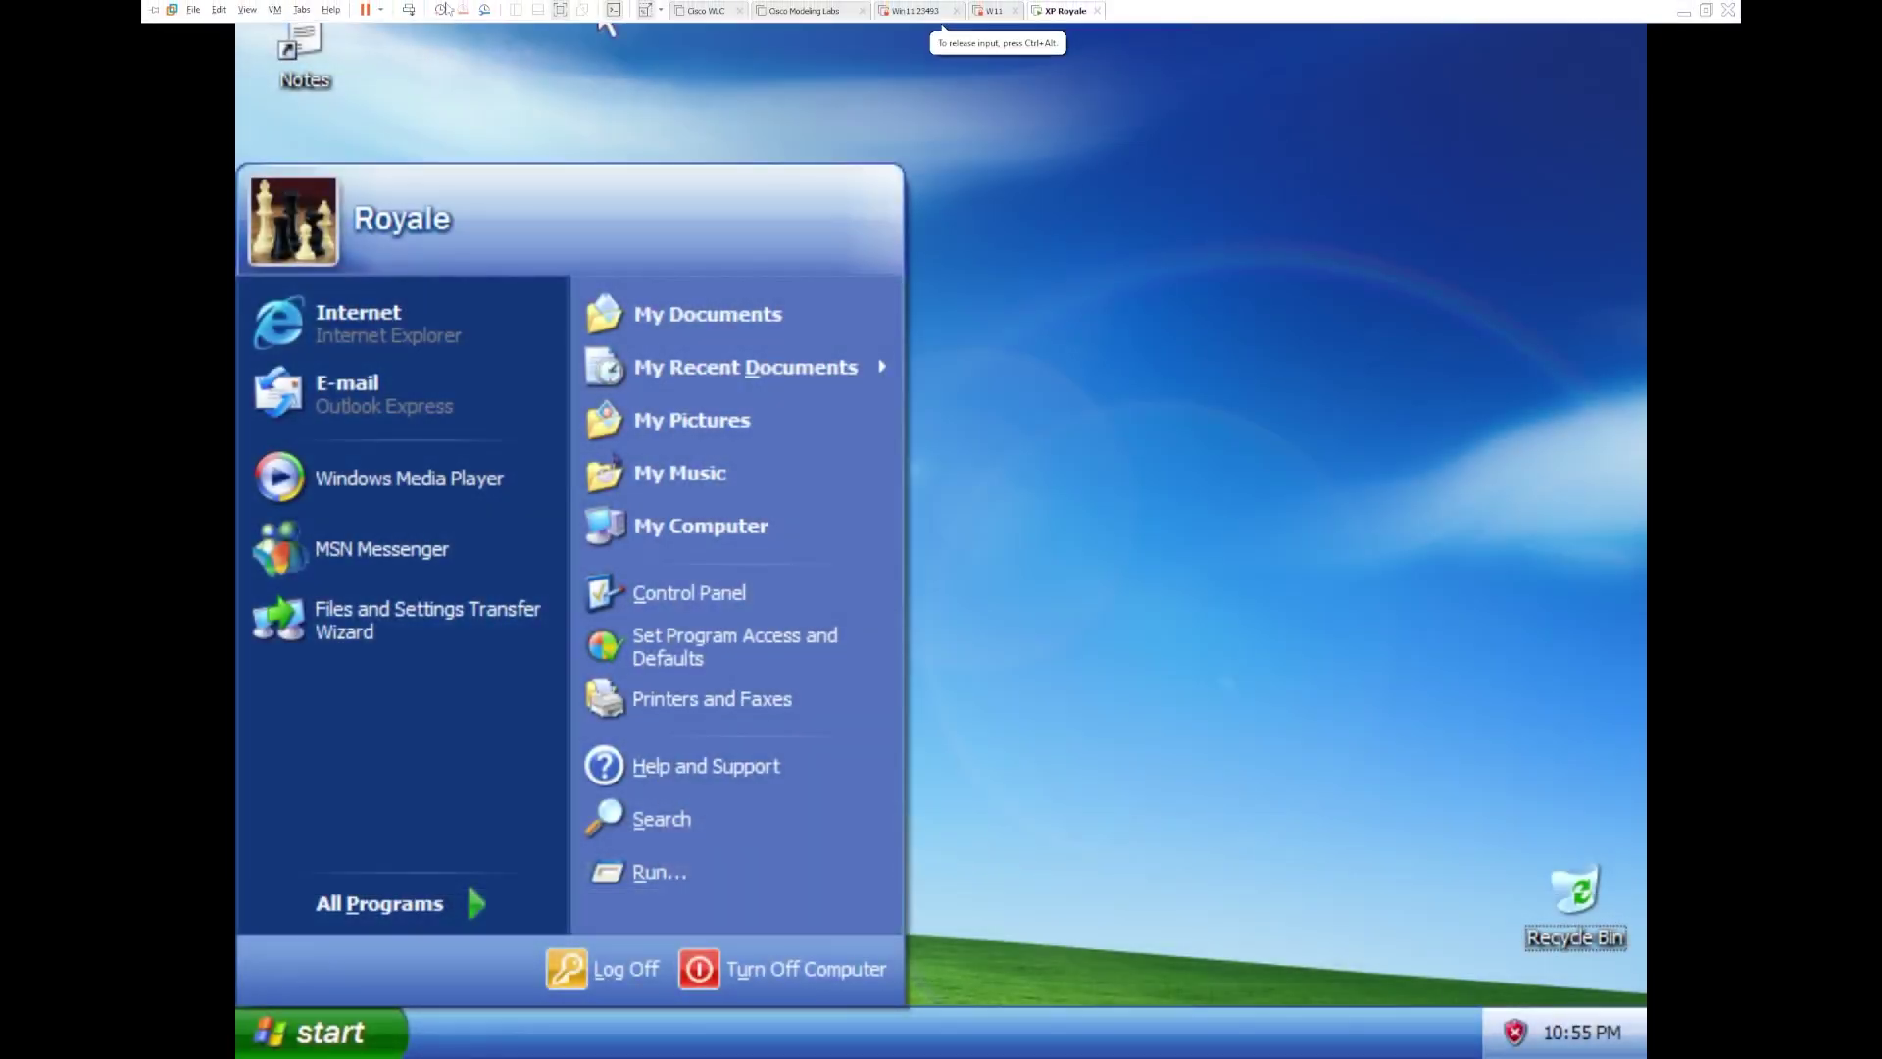
Mount the VMware Tools installer and open My Computer to its disc
click(274, 10)
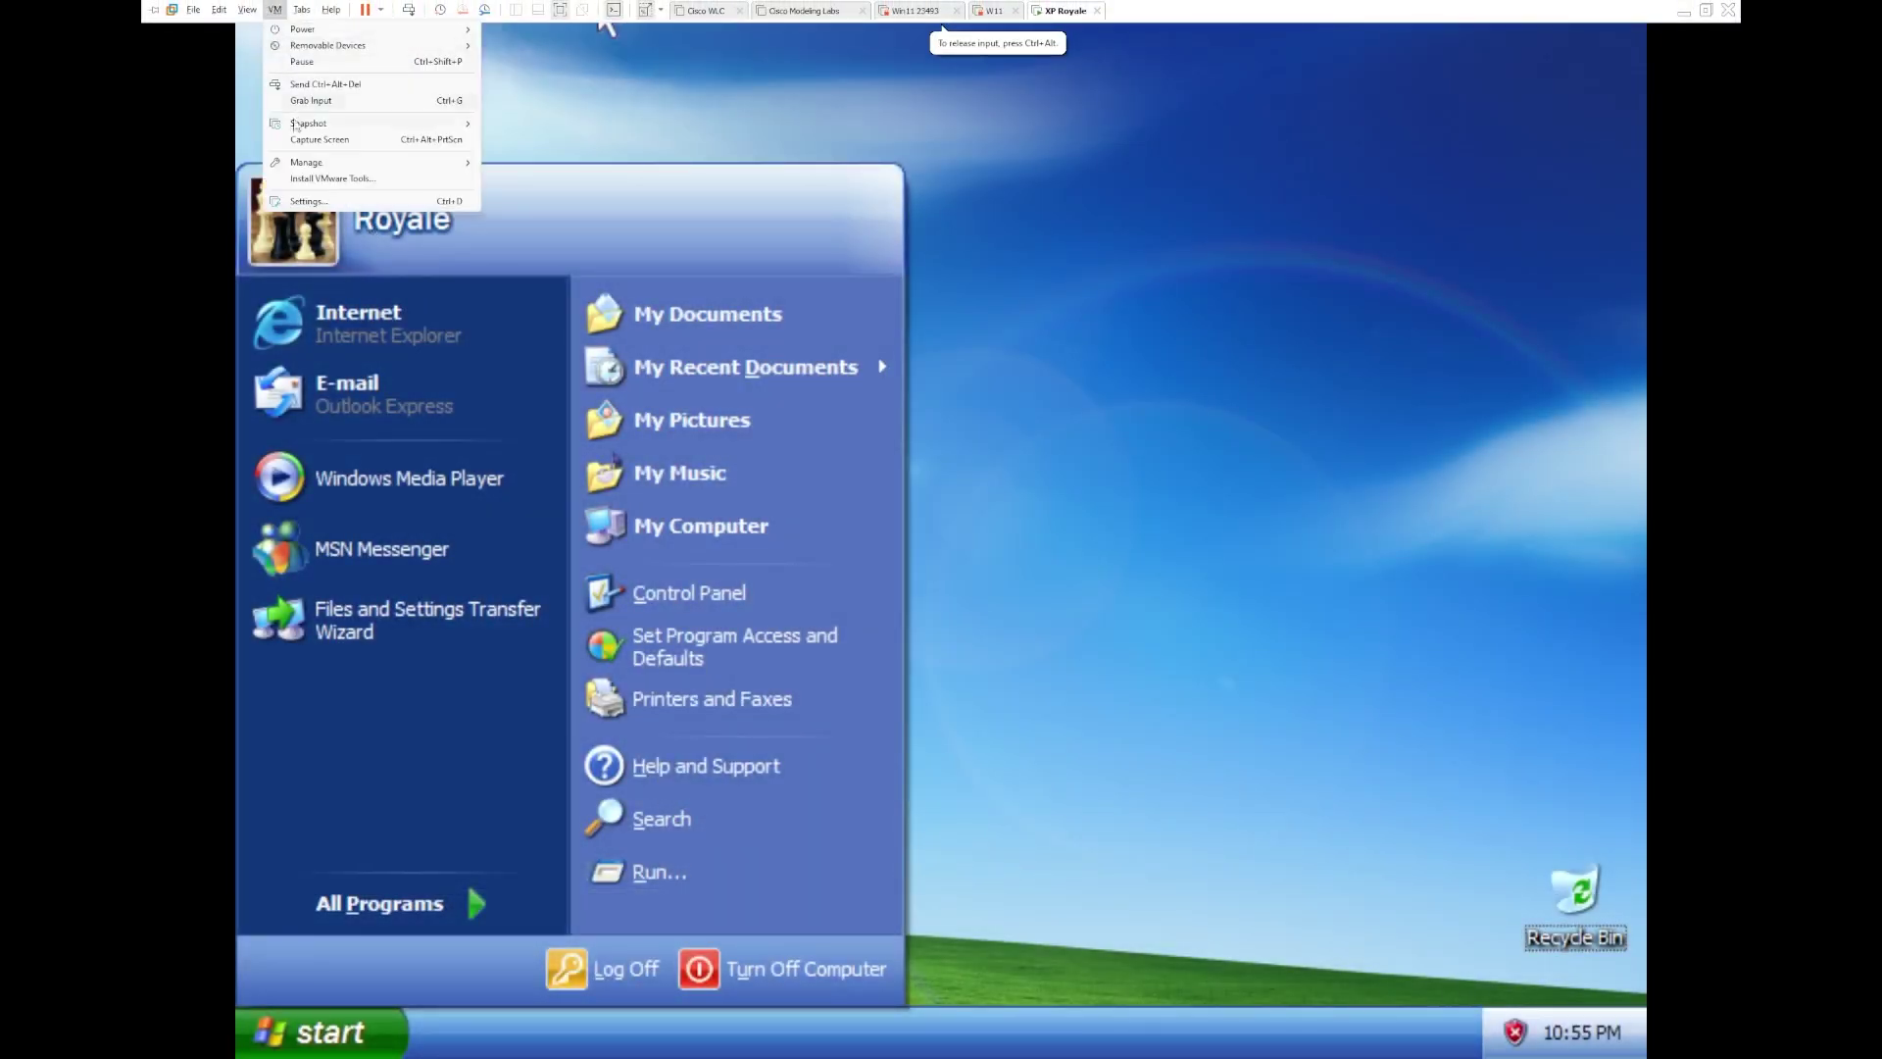
click(306, 180)
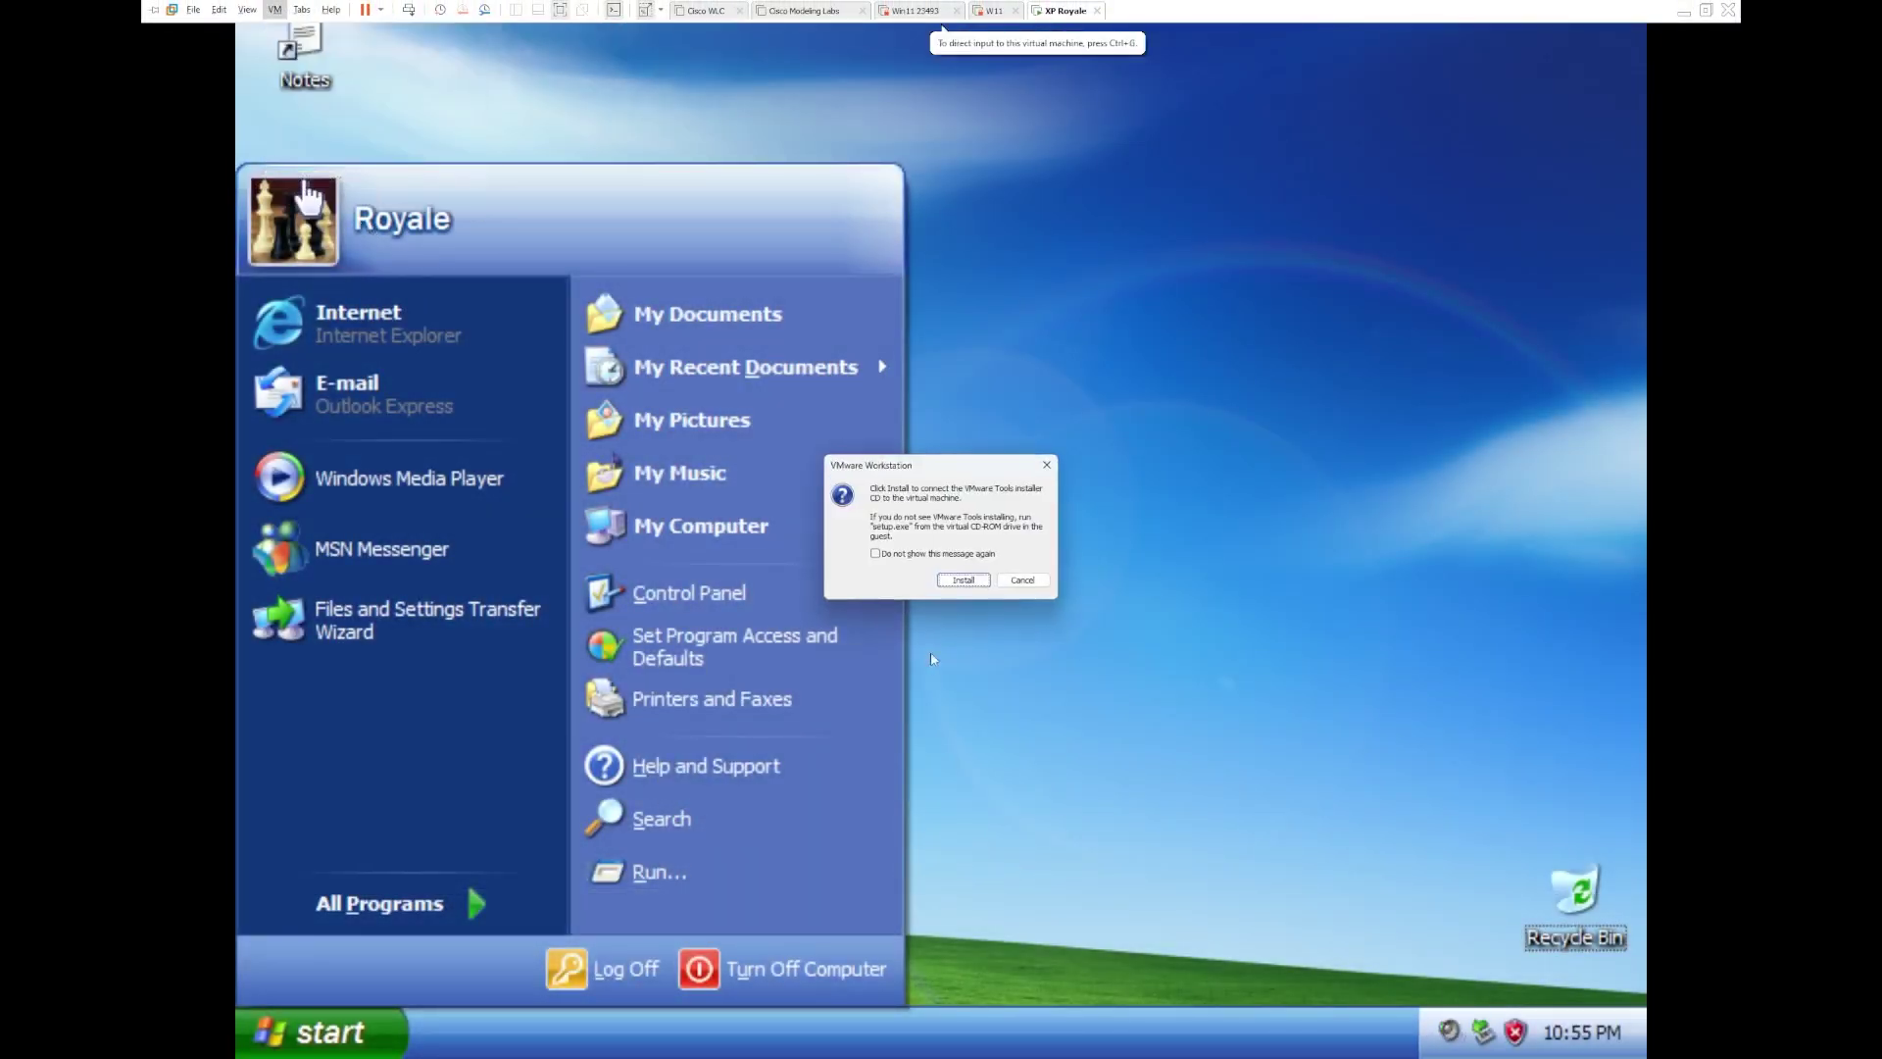
click(958, 580)
click(722, 521)
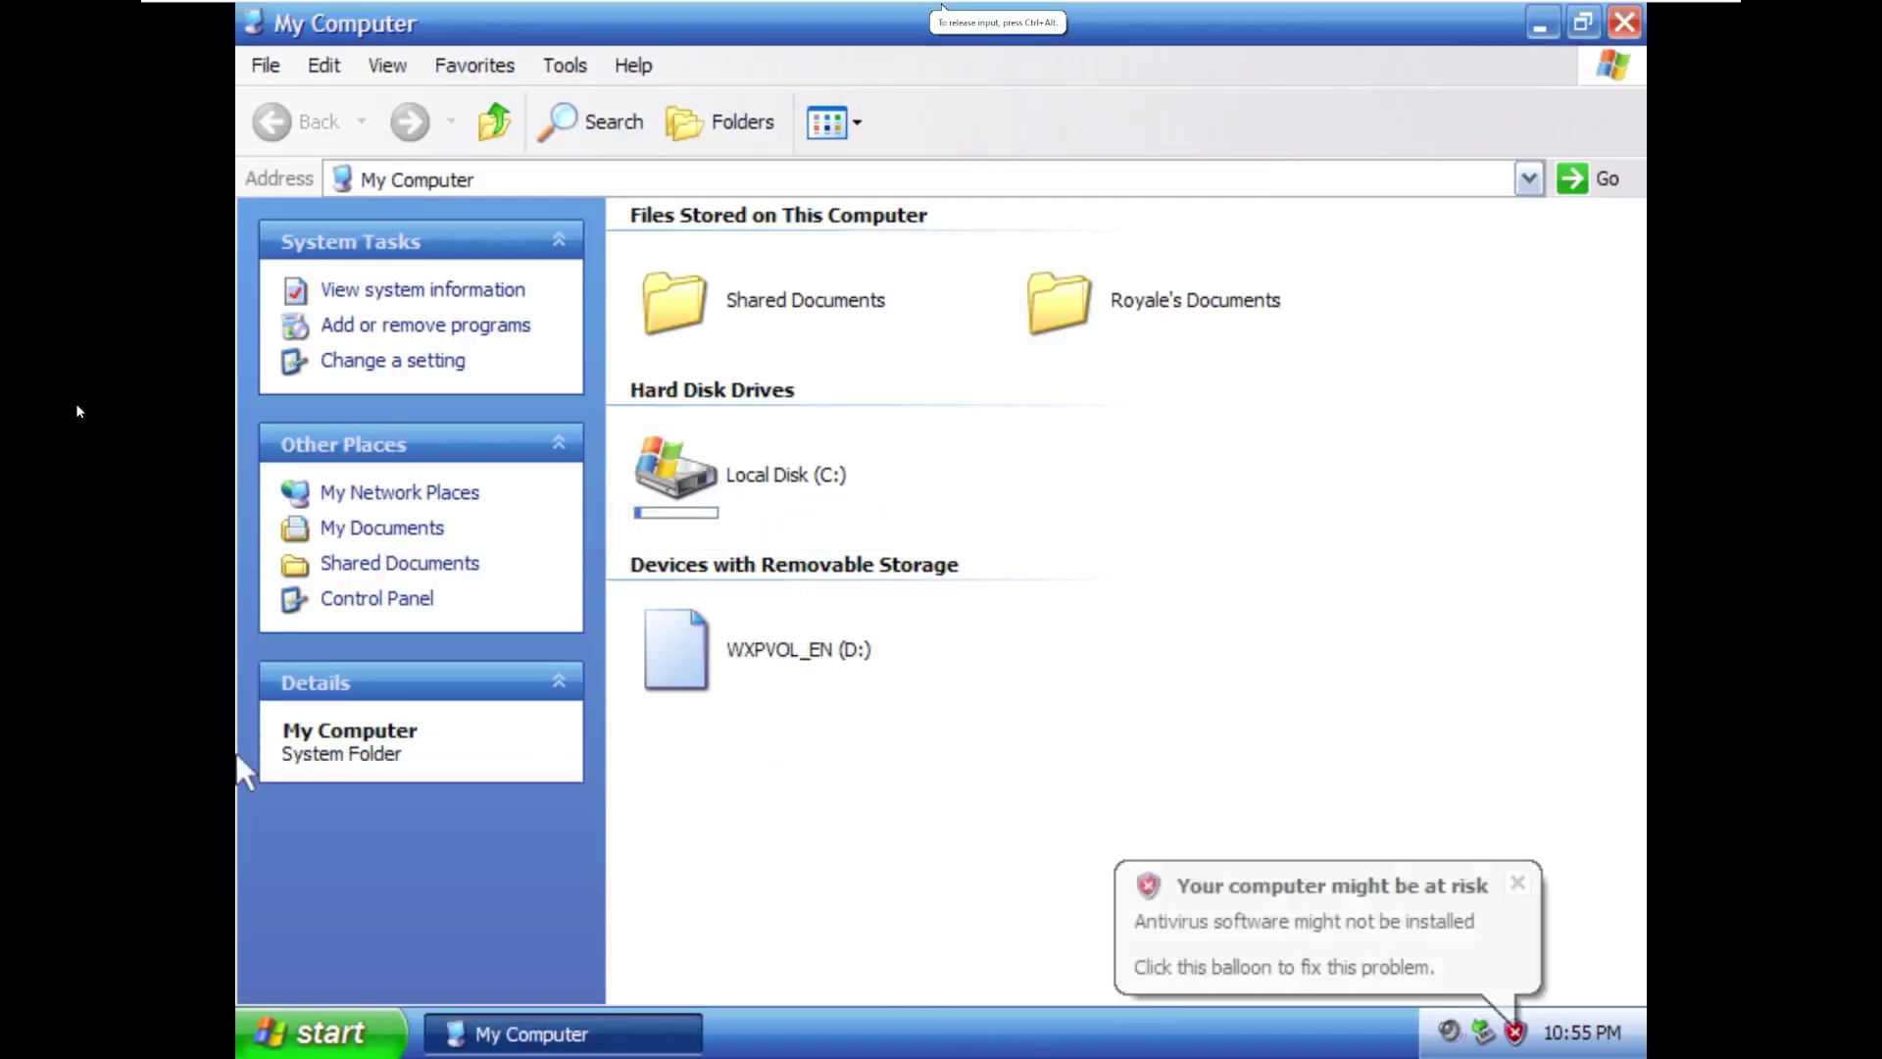
click(1113, 174)
Install VMware Tools with Typical setup, turn off Stretch, and decline the restart
click(804, 673)
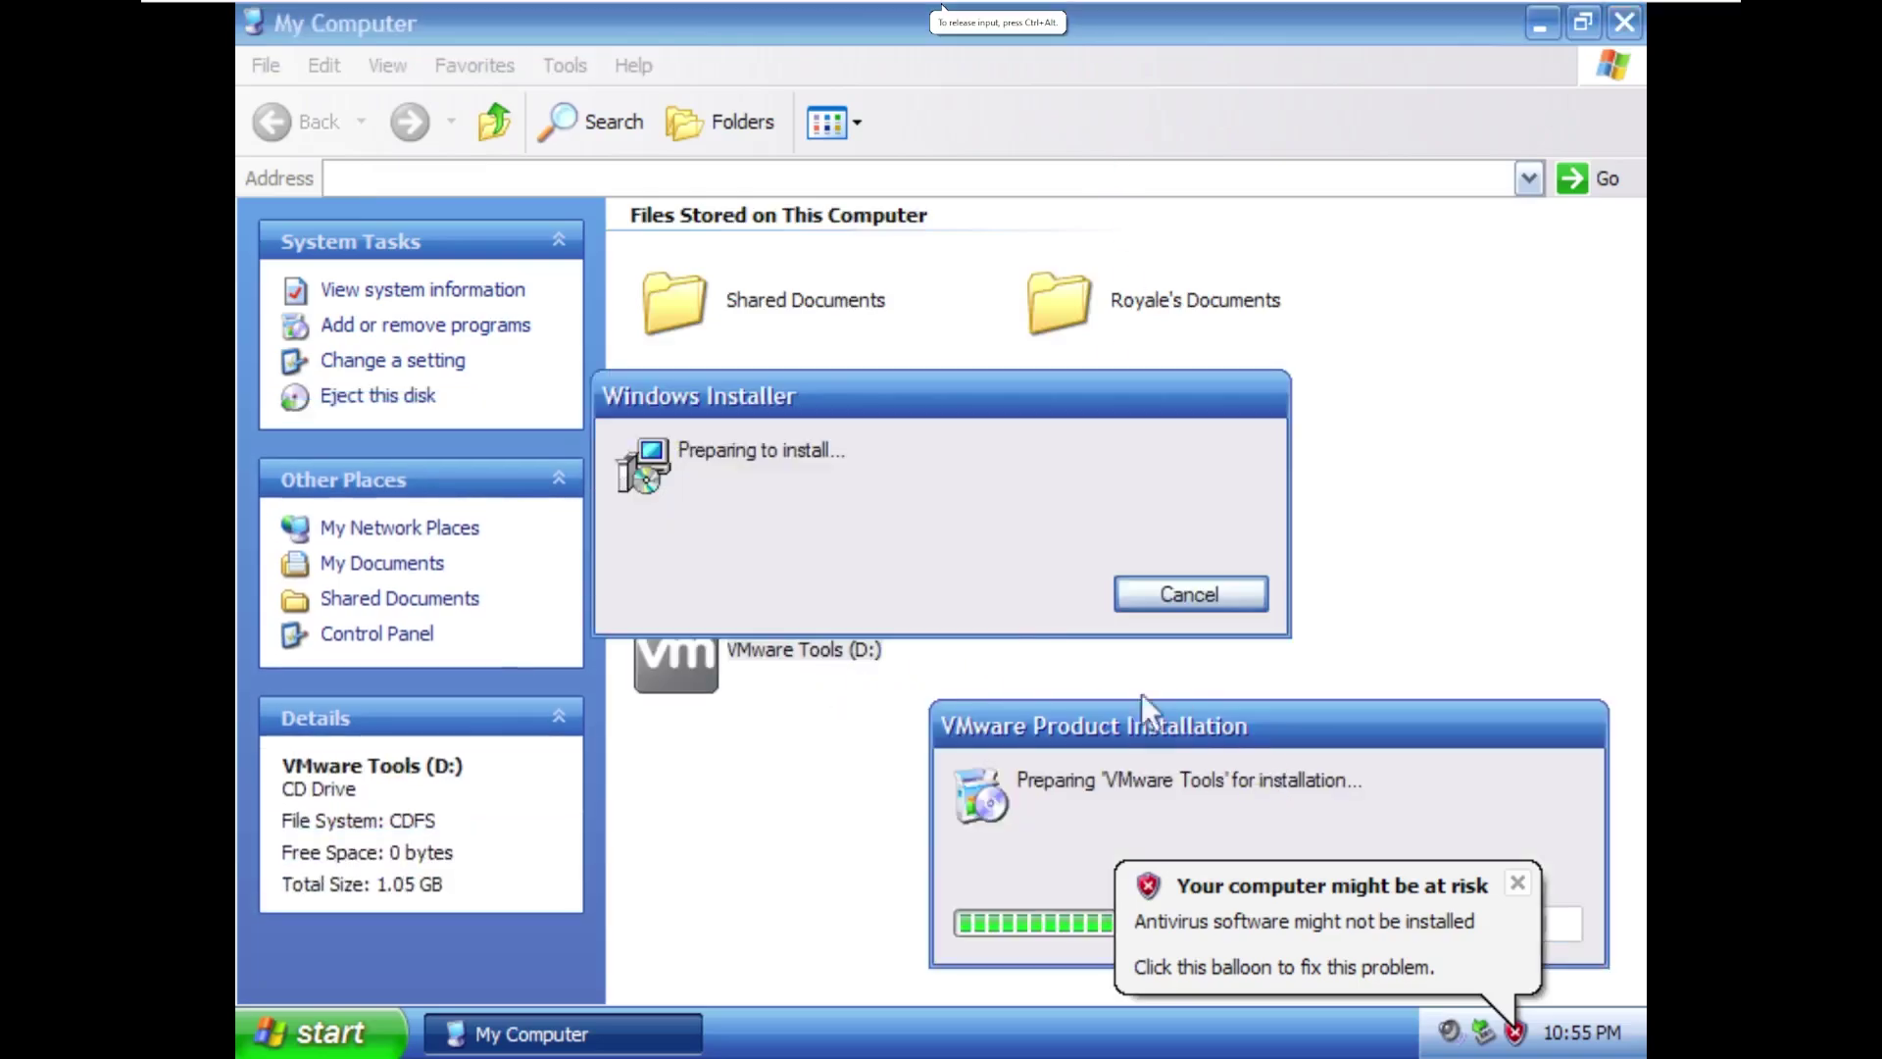
click(1117, 796)
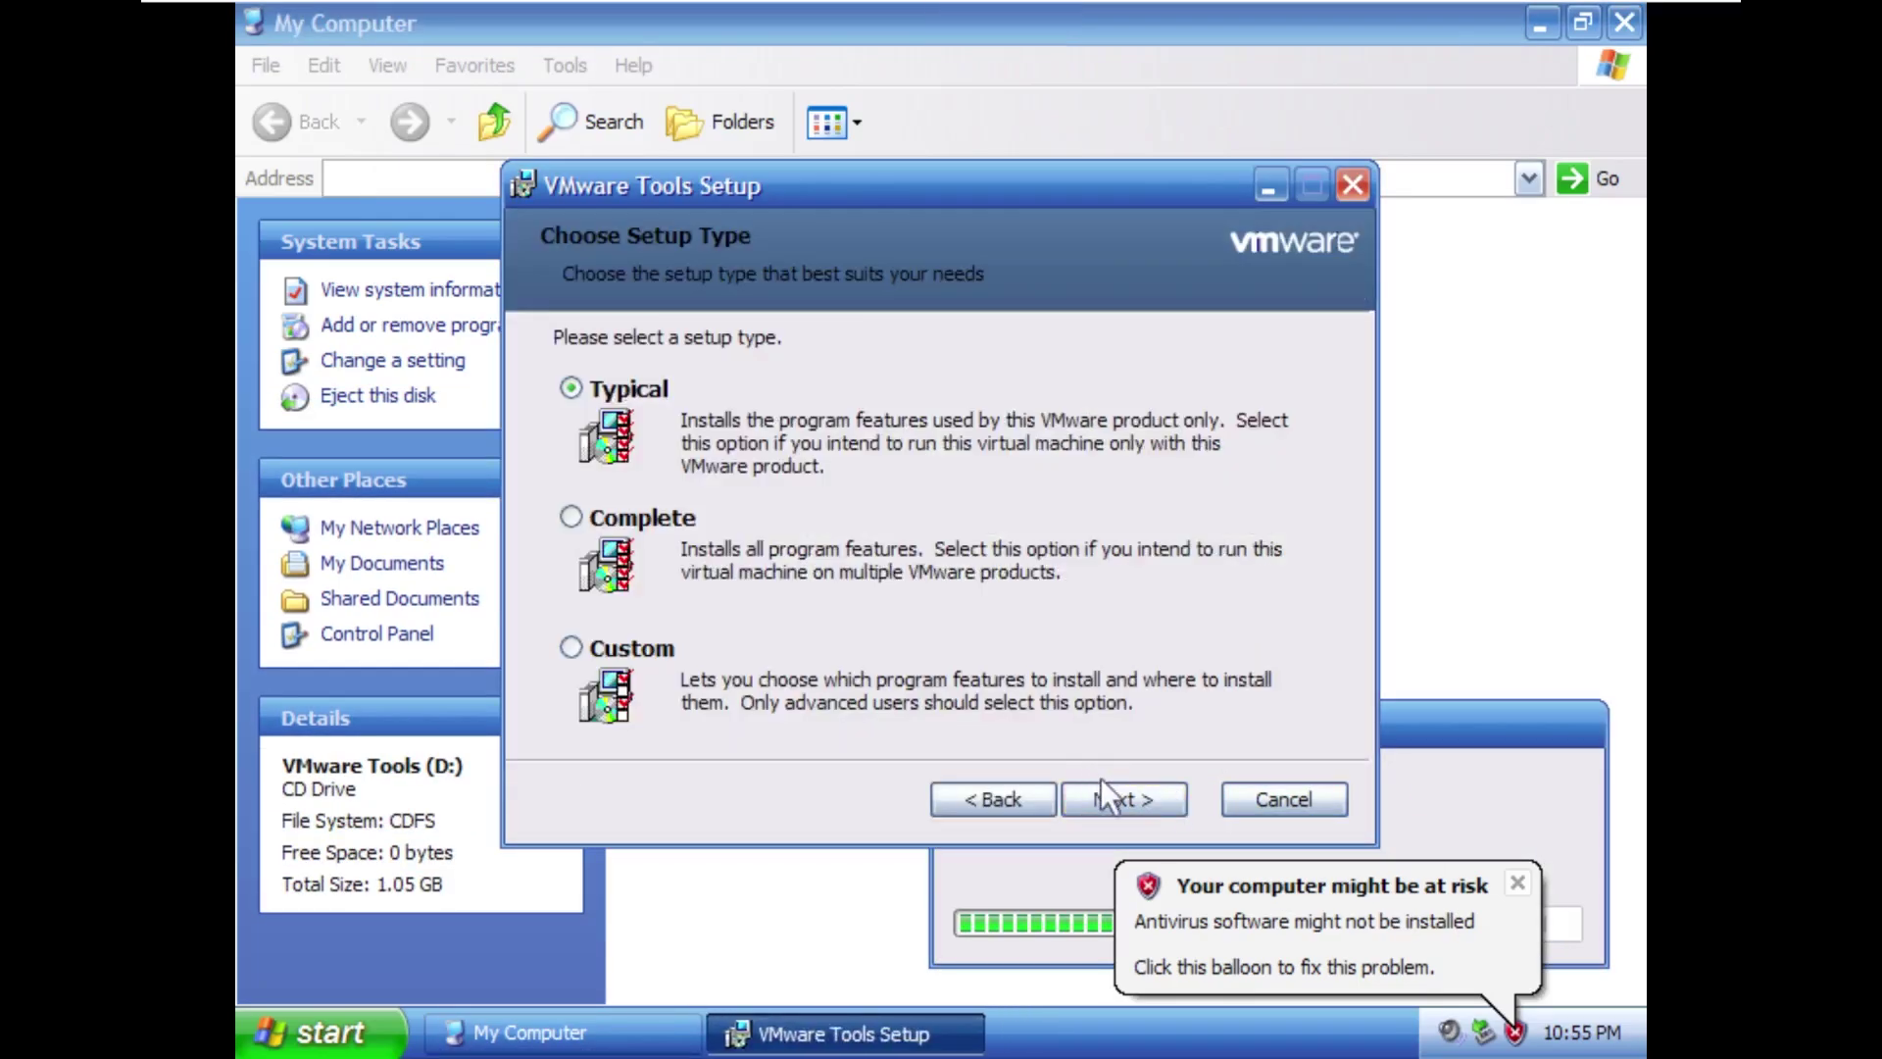
click(1103, 784)
click(1115, 790)
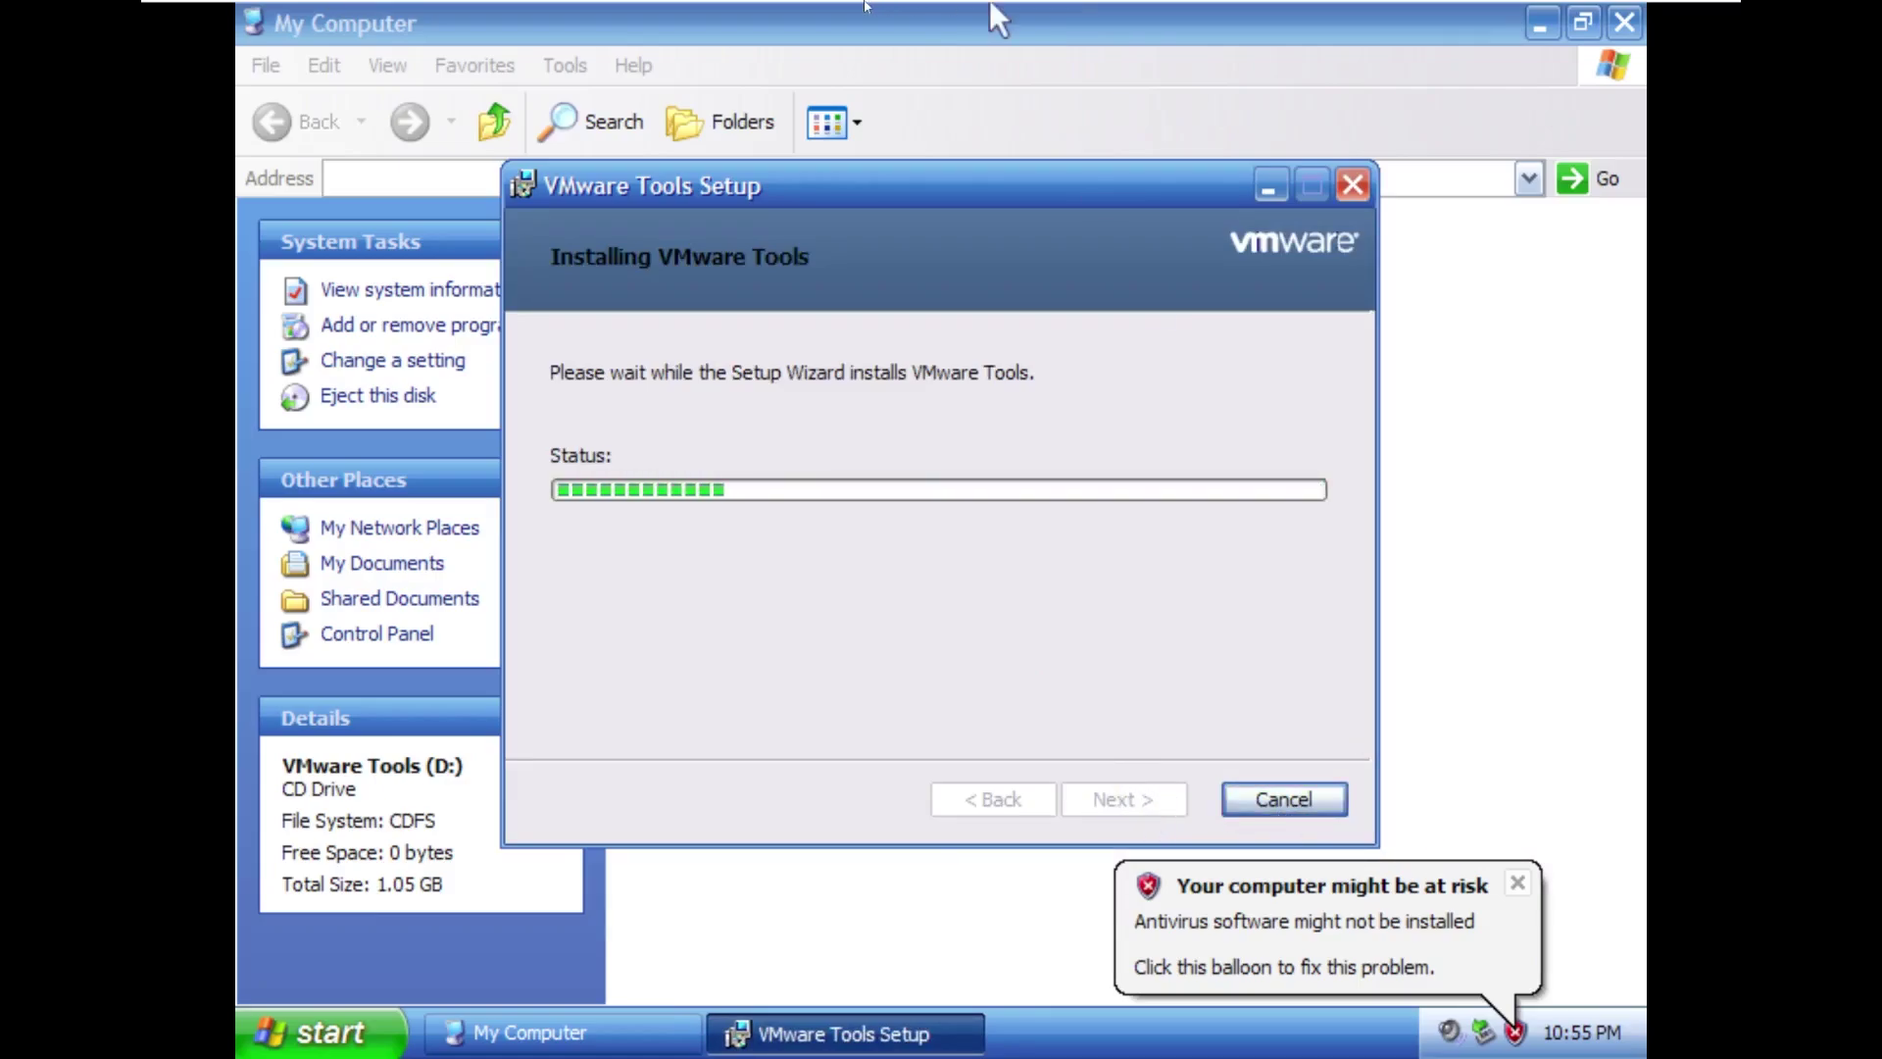
click(647, 11)
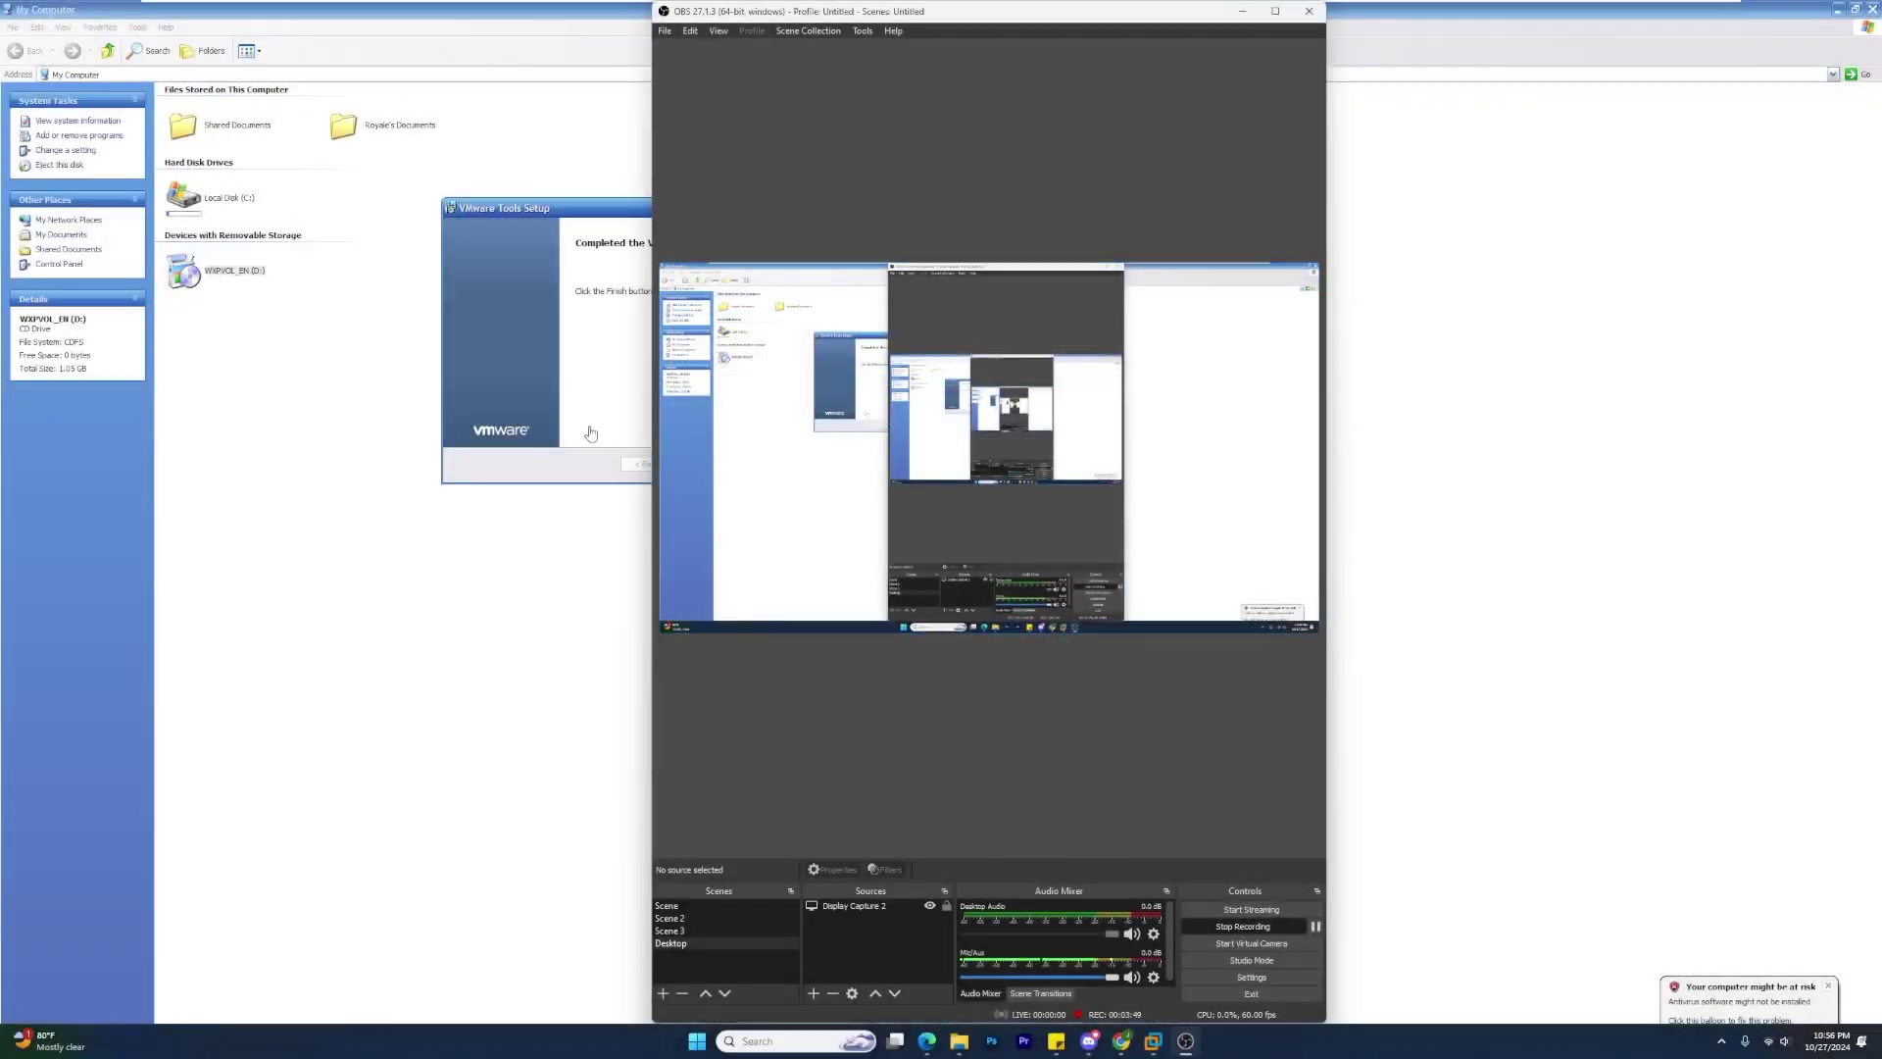
click(591, 432)
click(733, 467)
click(996, 563)
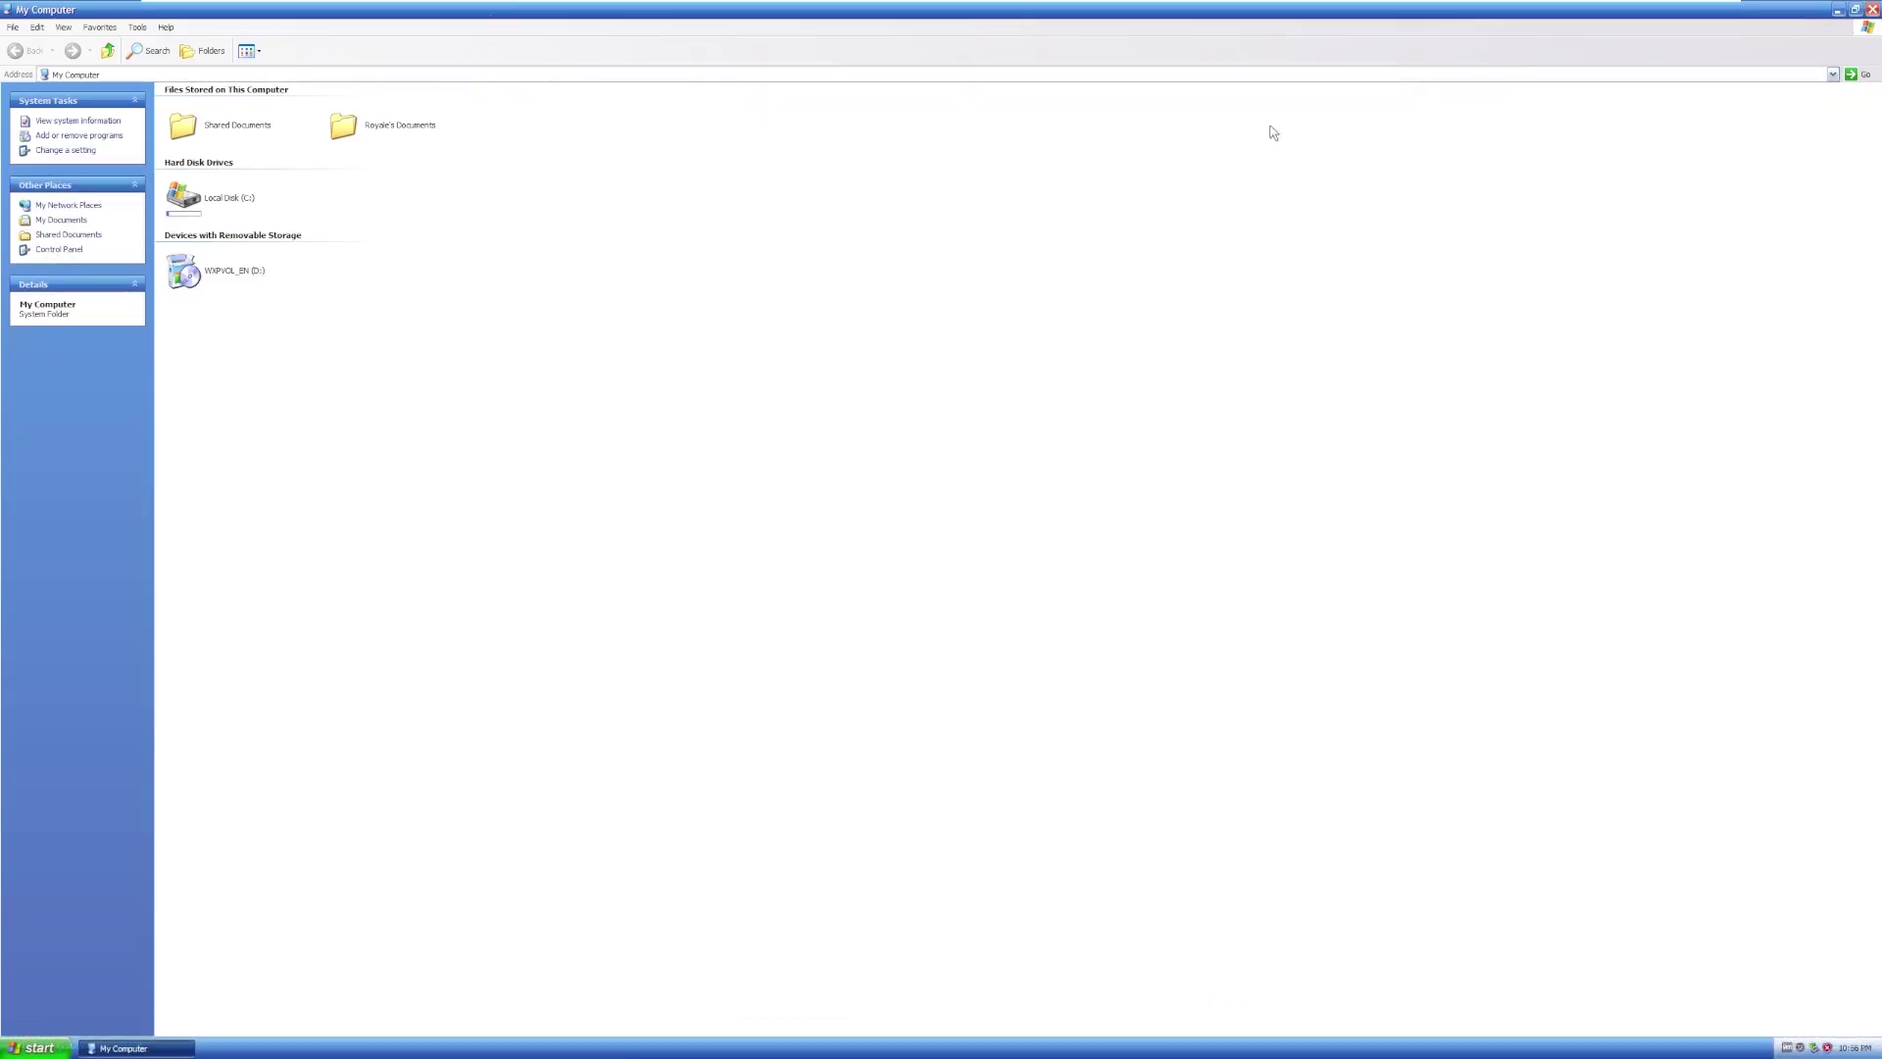
Close the My Computer window in the XP guest
click(1872, 11)
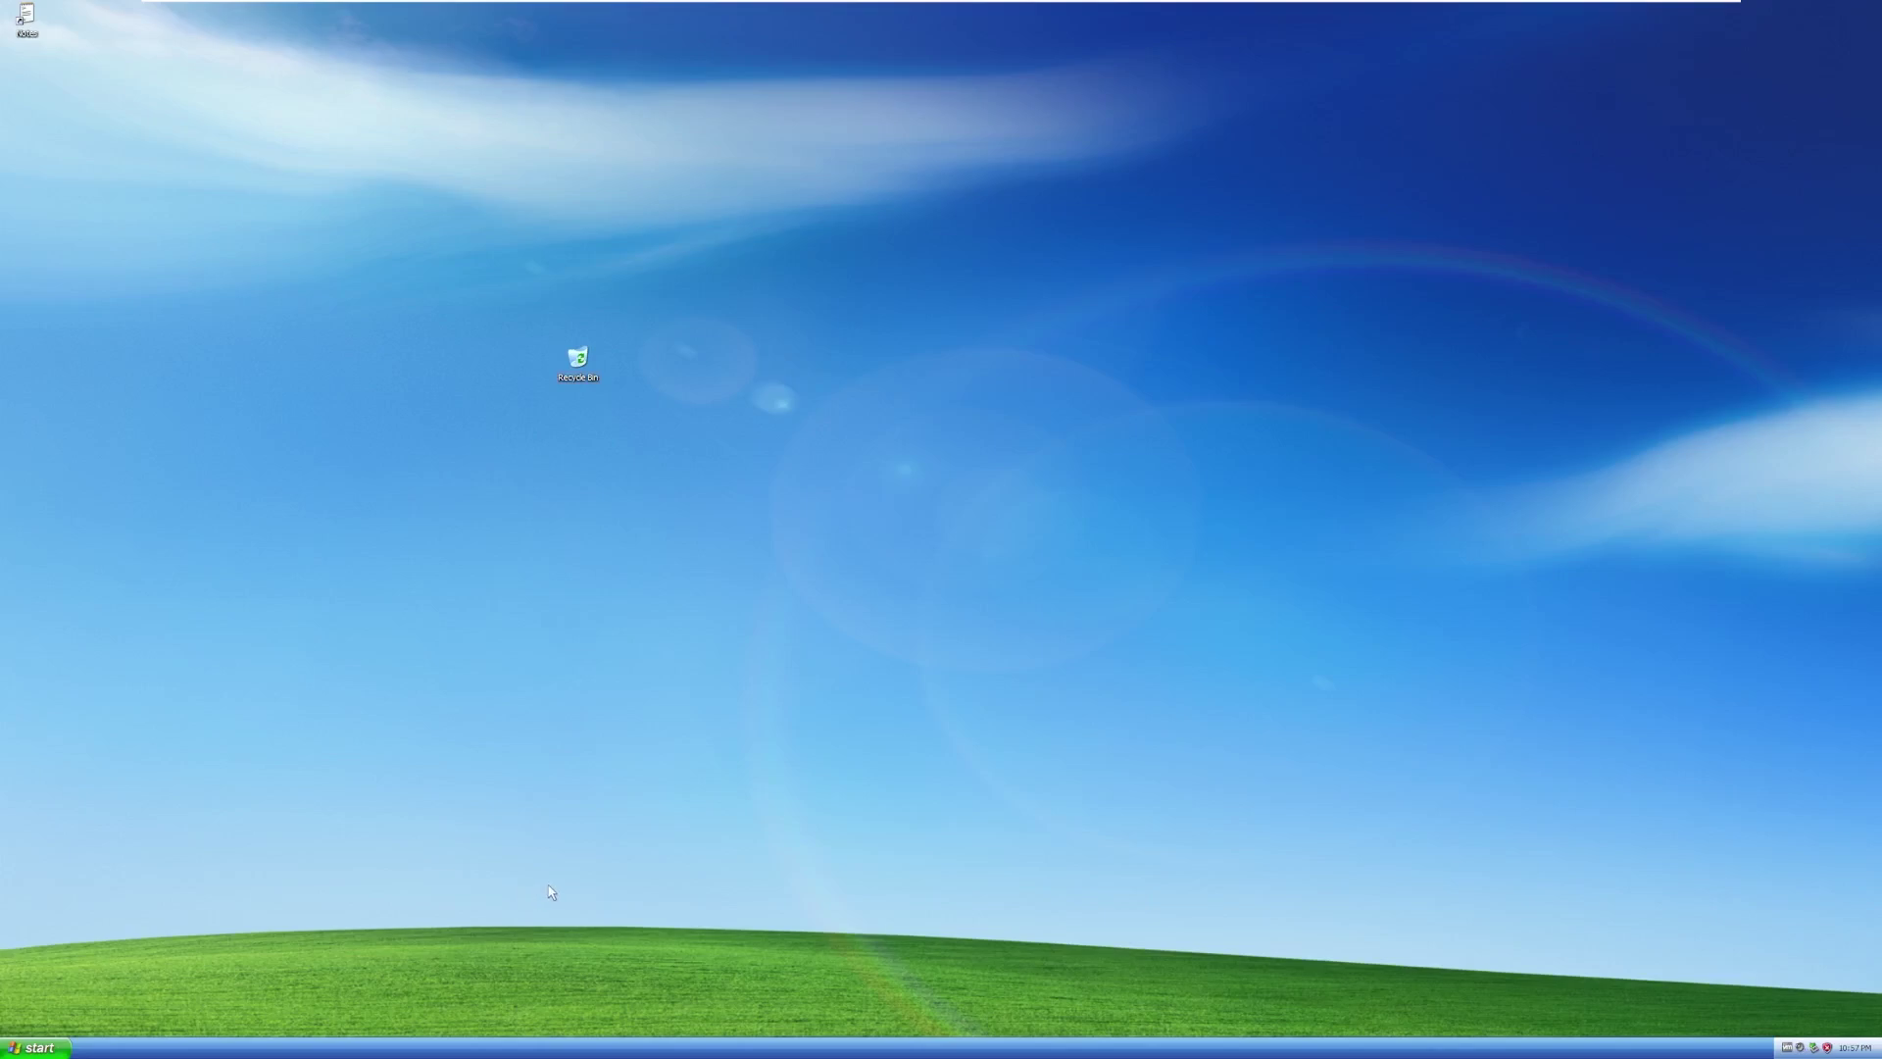
Open the Notes desktop file, select its intro and changelog lines, and scroll through to the end
double_click(26, 22)
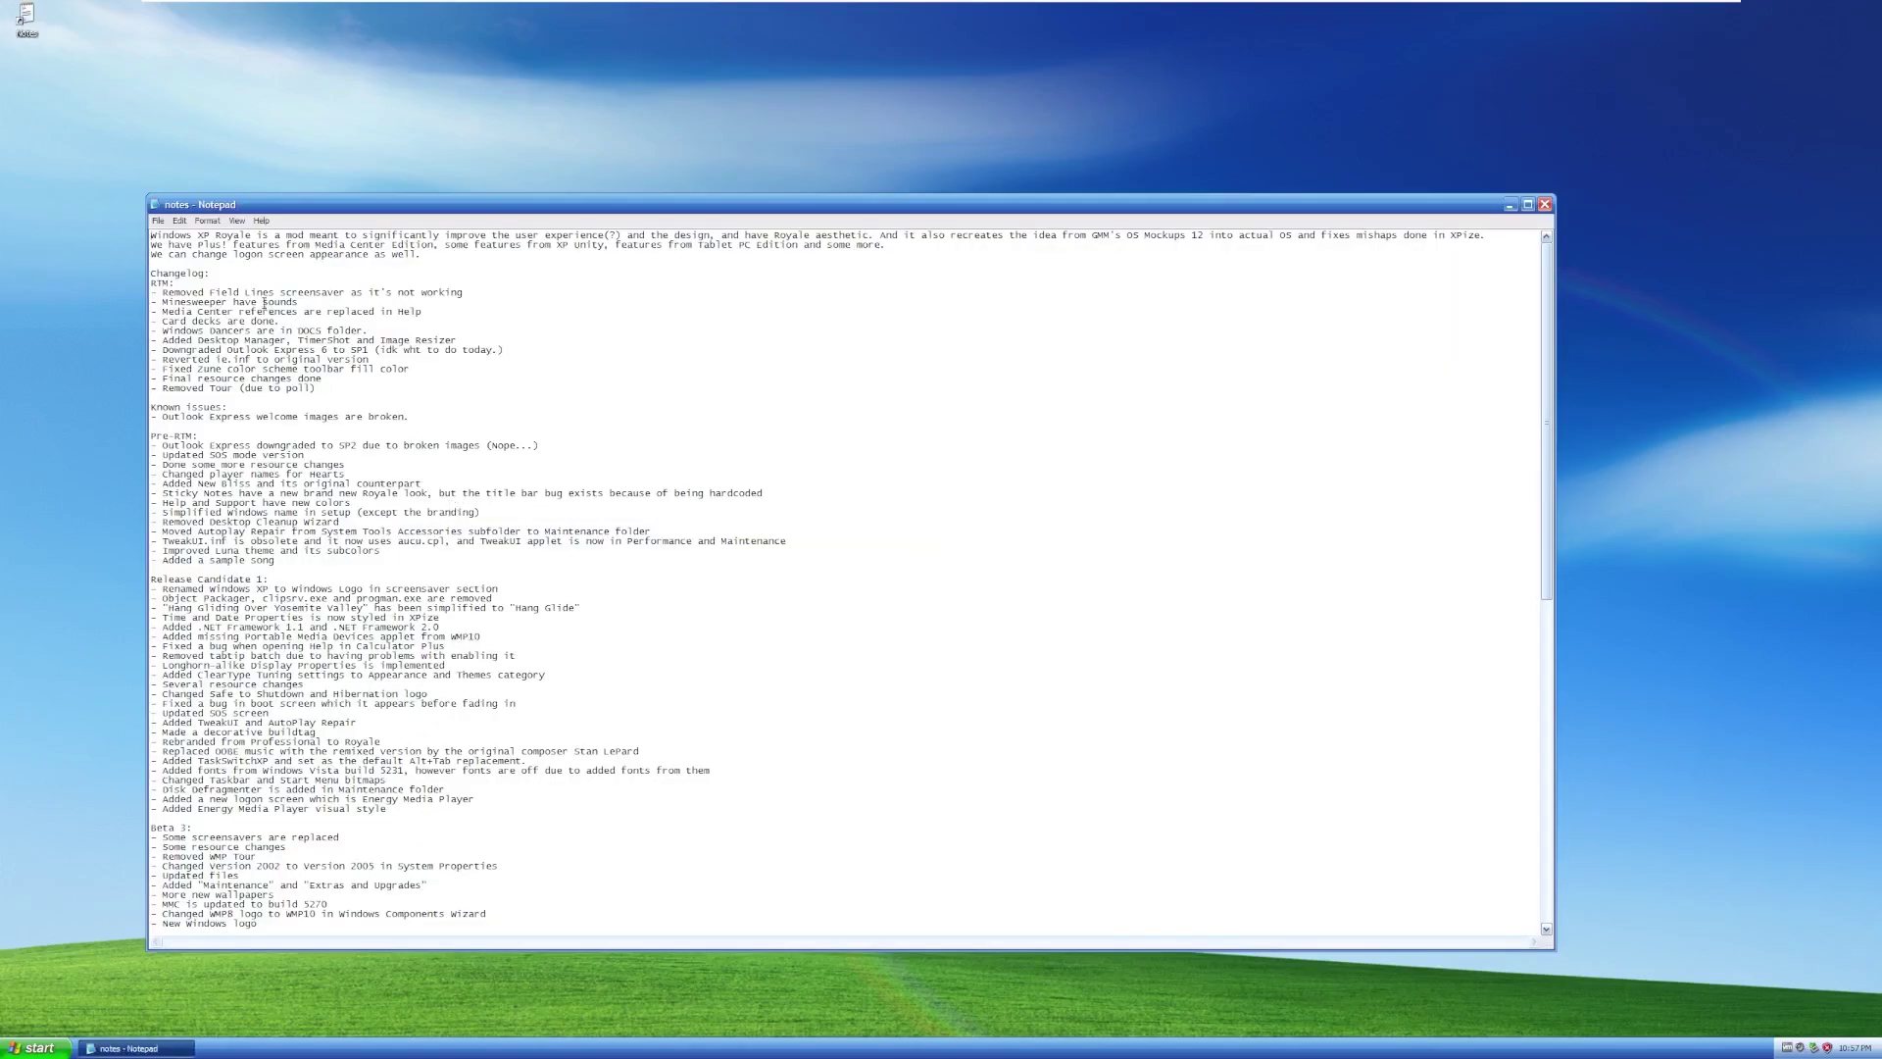
drag(203, 246, 1258, 242)
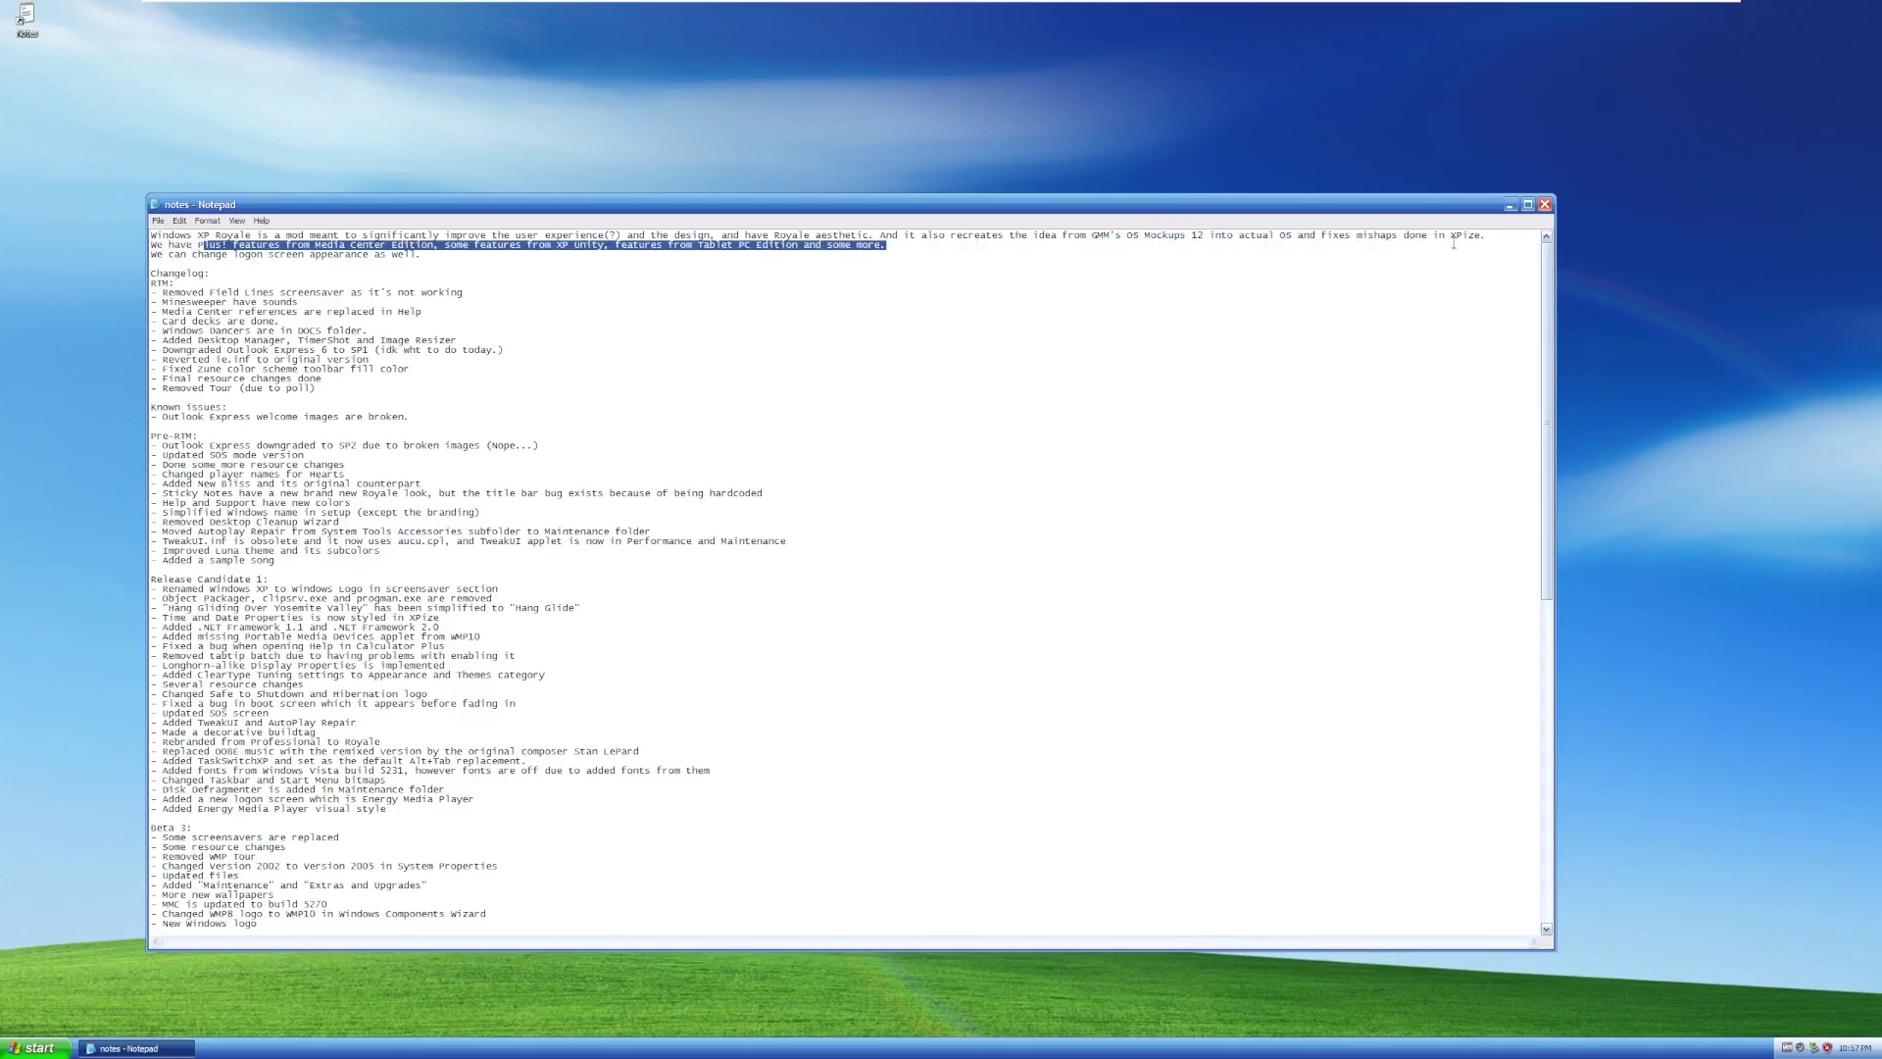
drag(1455, 244, 167, 245)
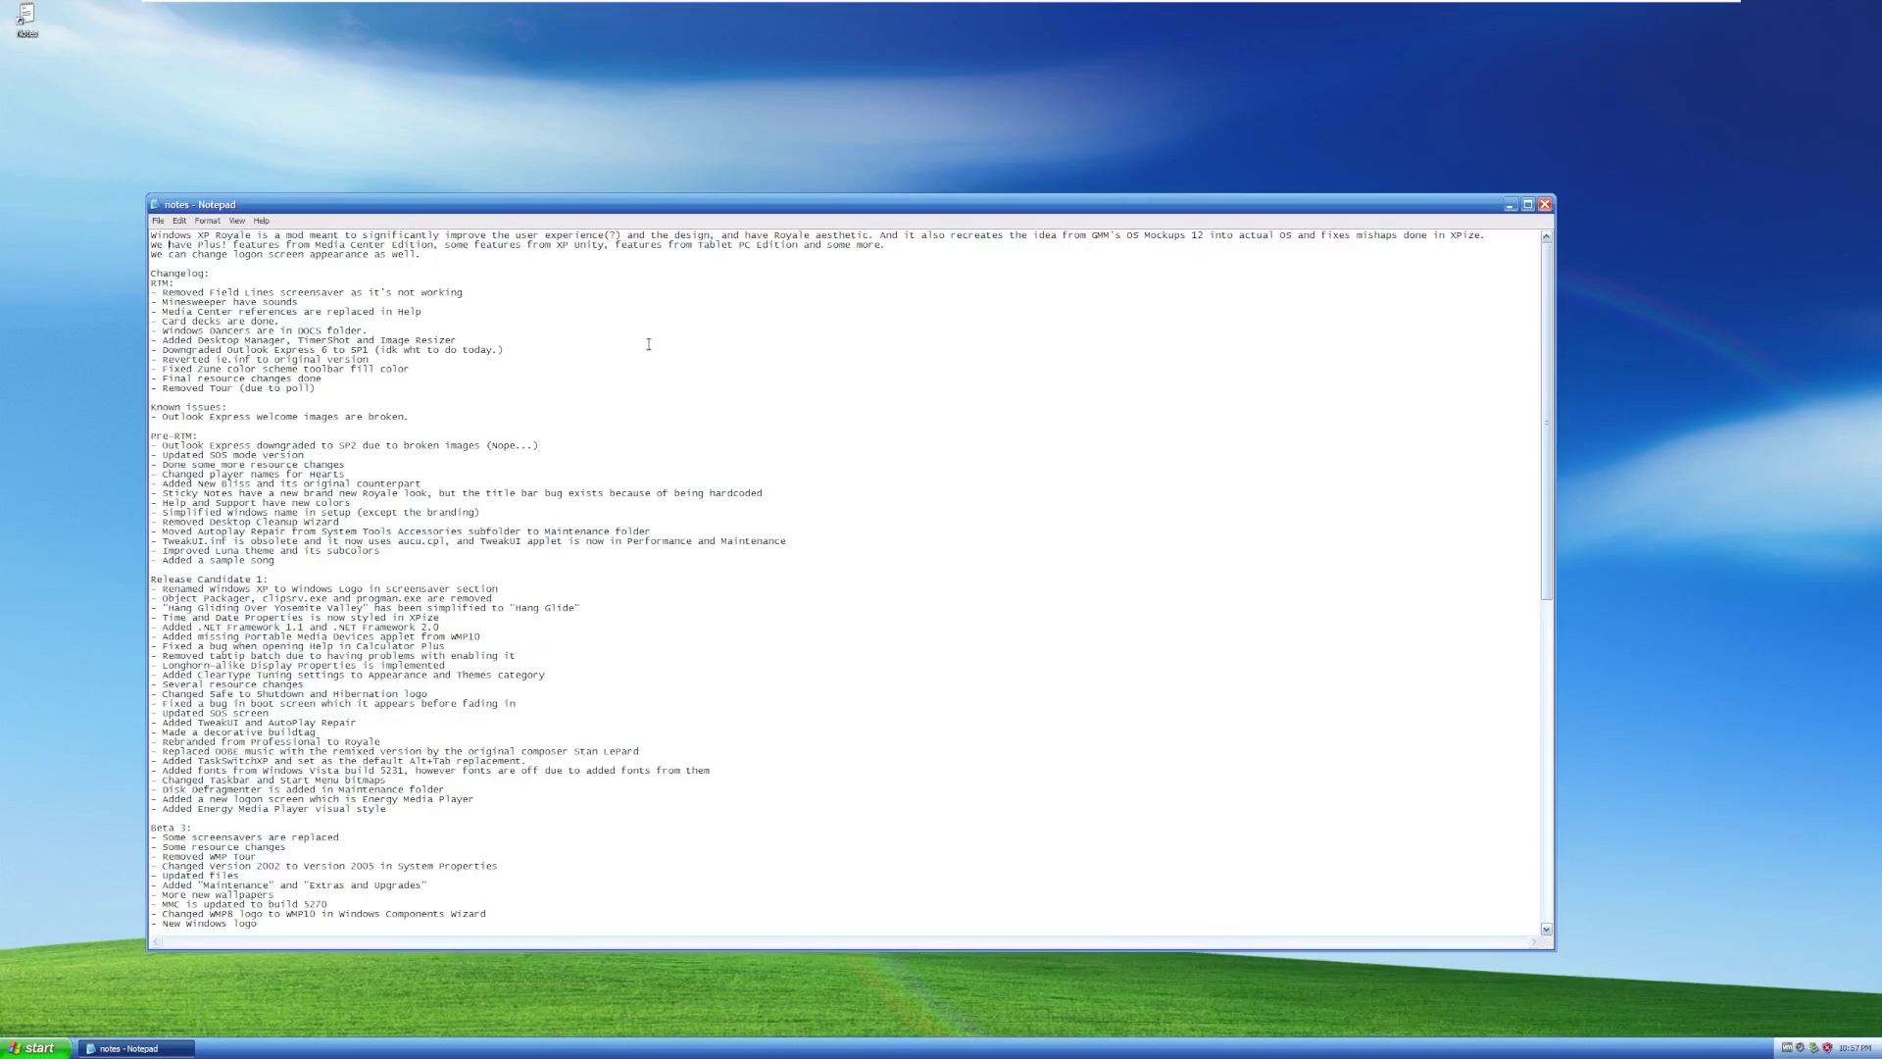
scroll(648, 344, down, 20)
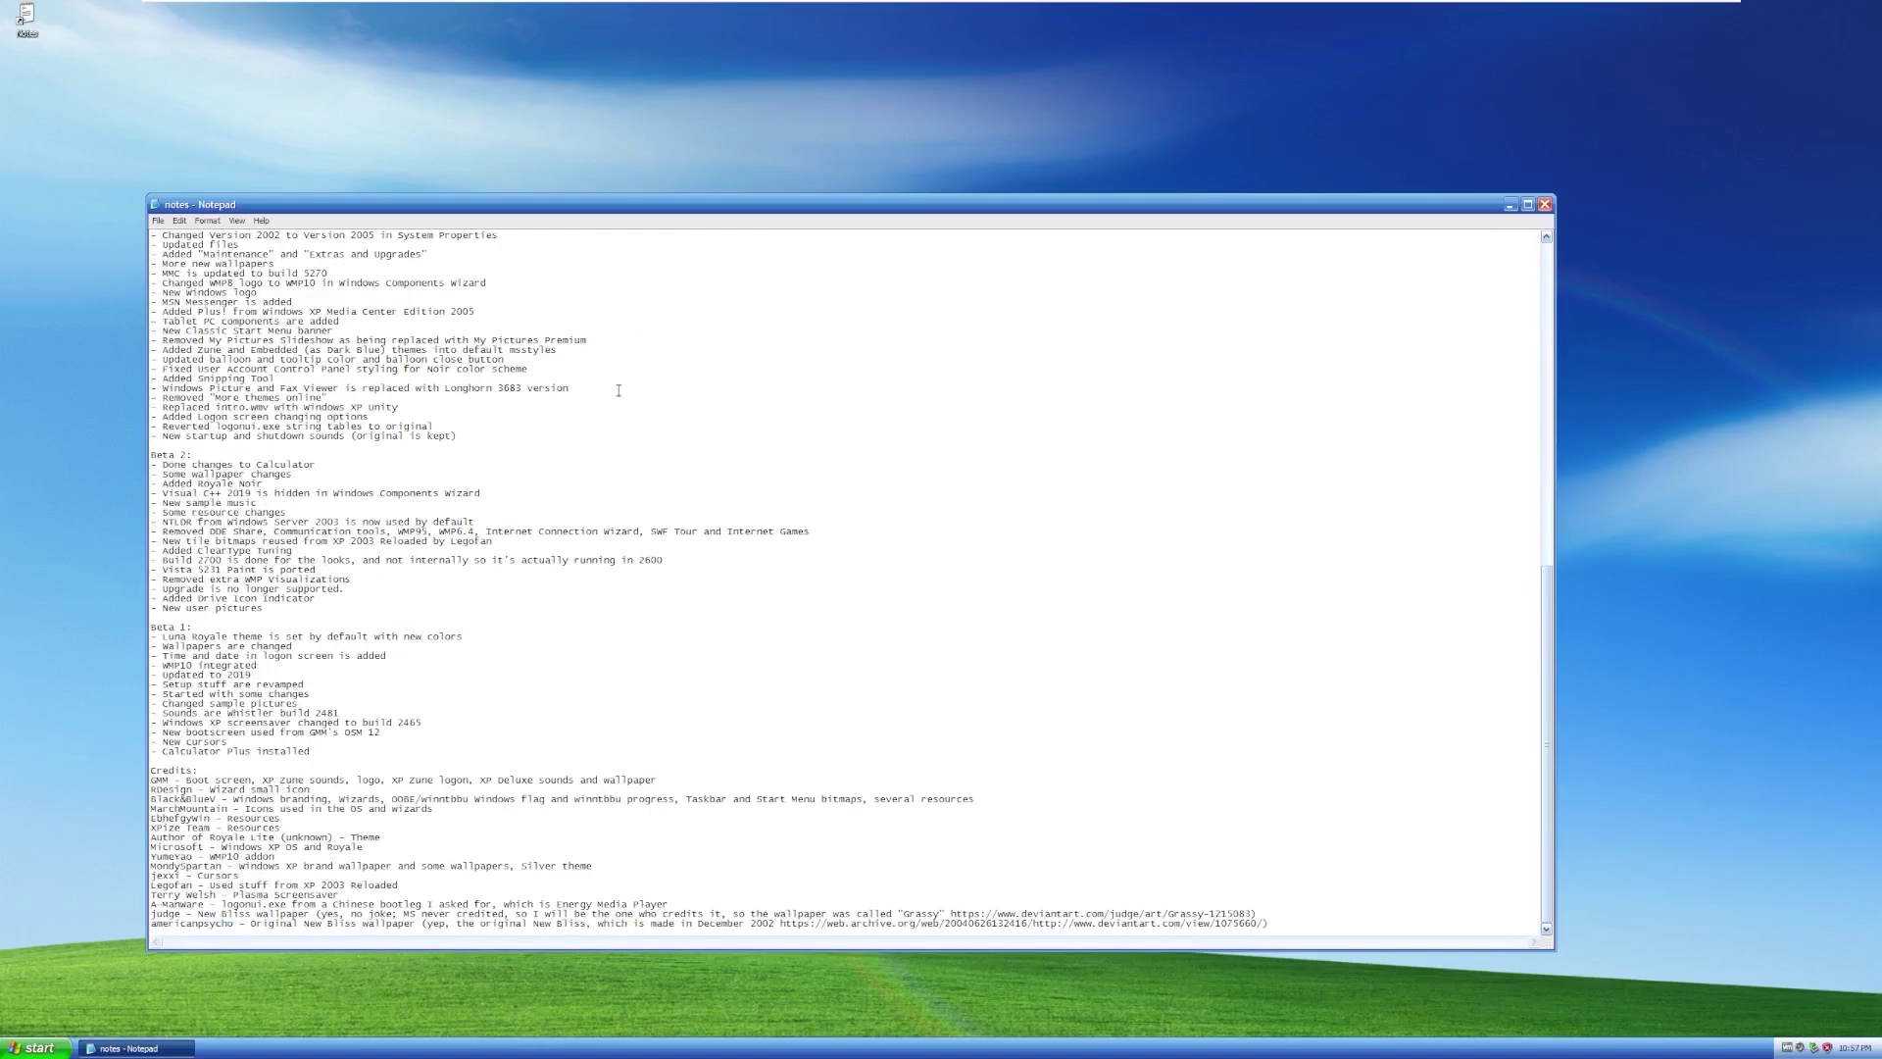
scroll(466, 504, up, 20)
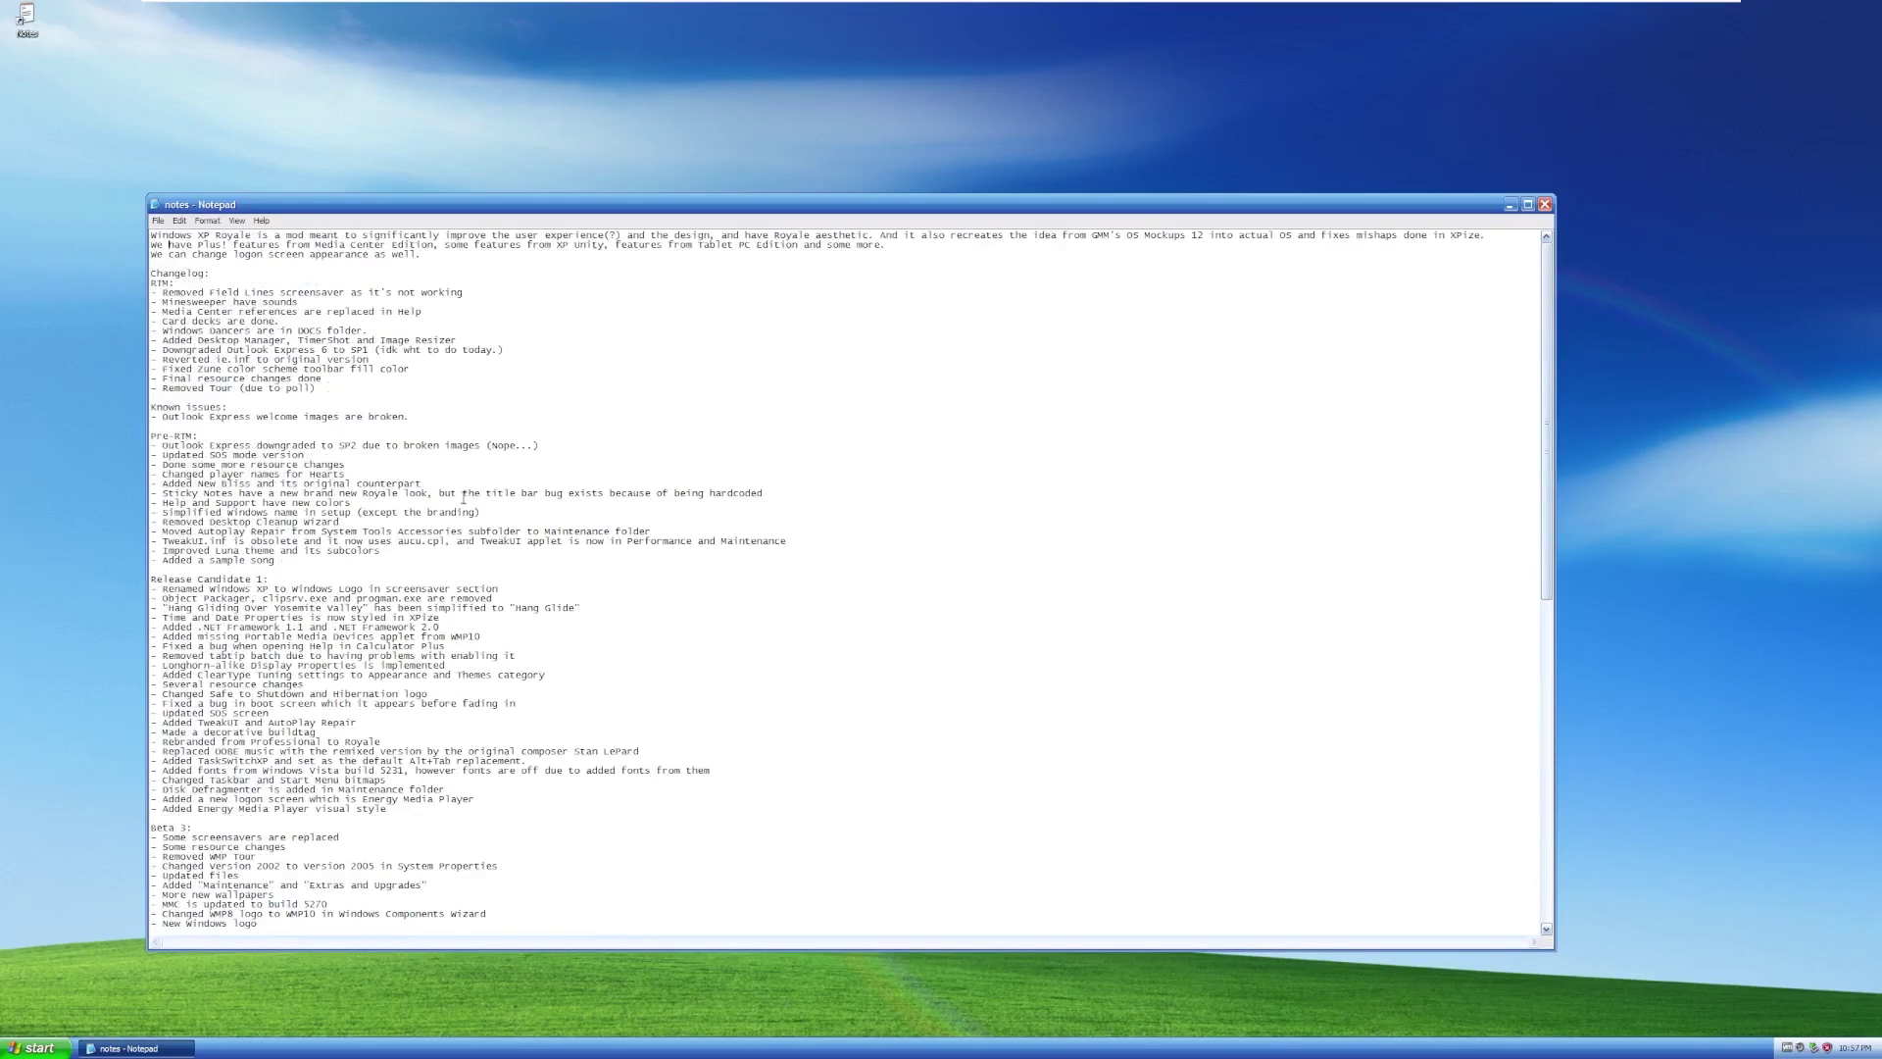
Close Notepad, then open and close My Pictures from the Start menu
click(1545, 205)
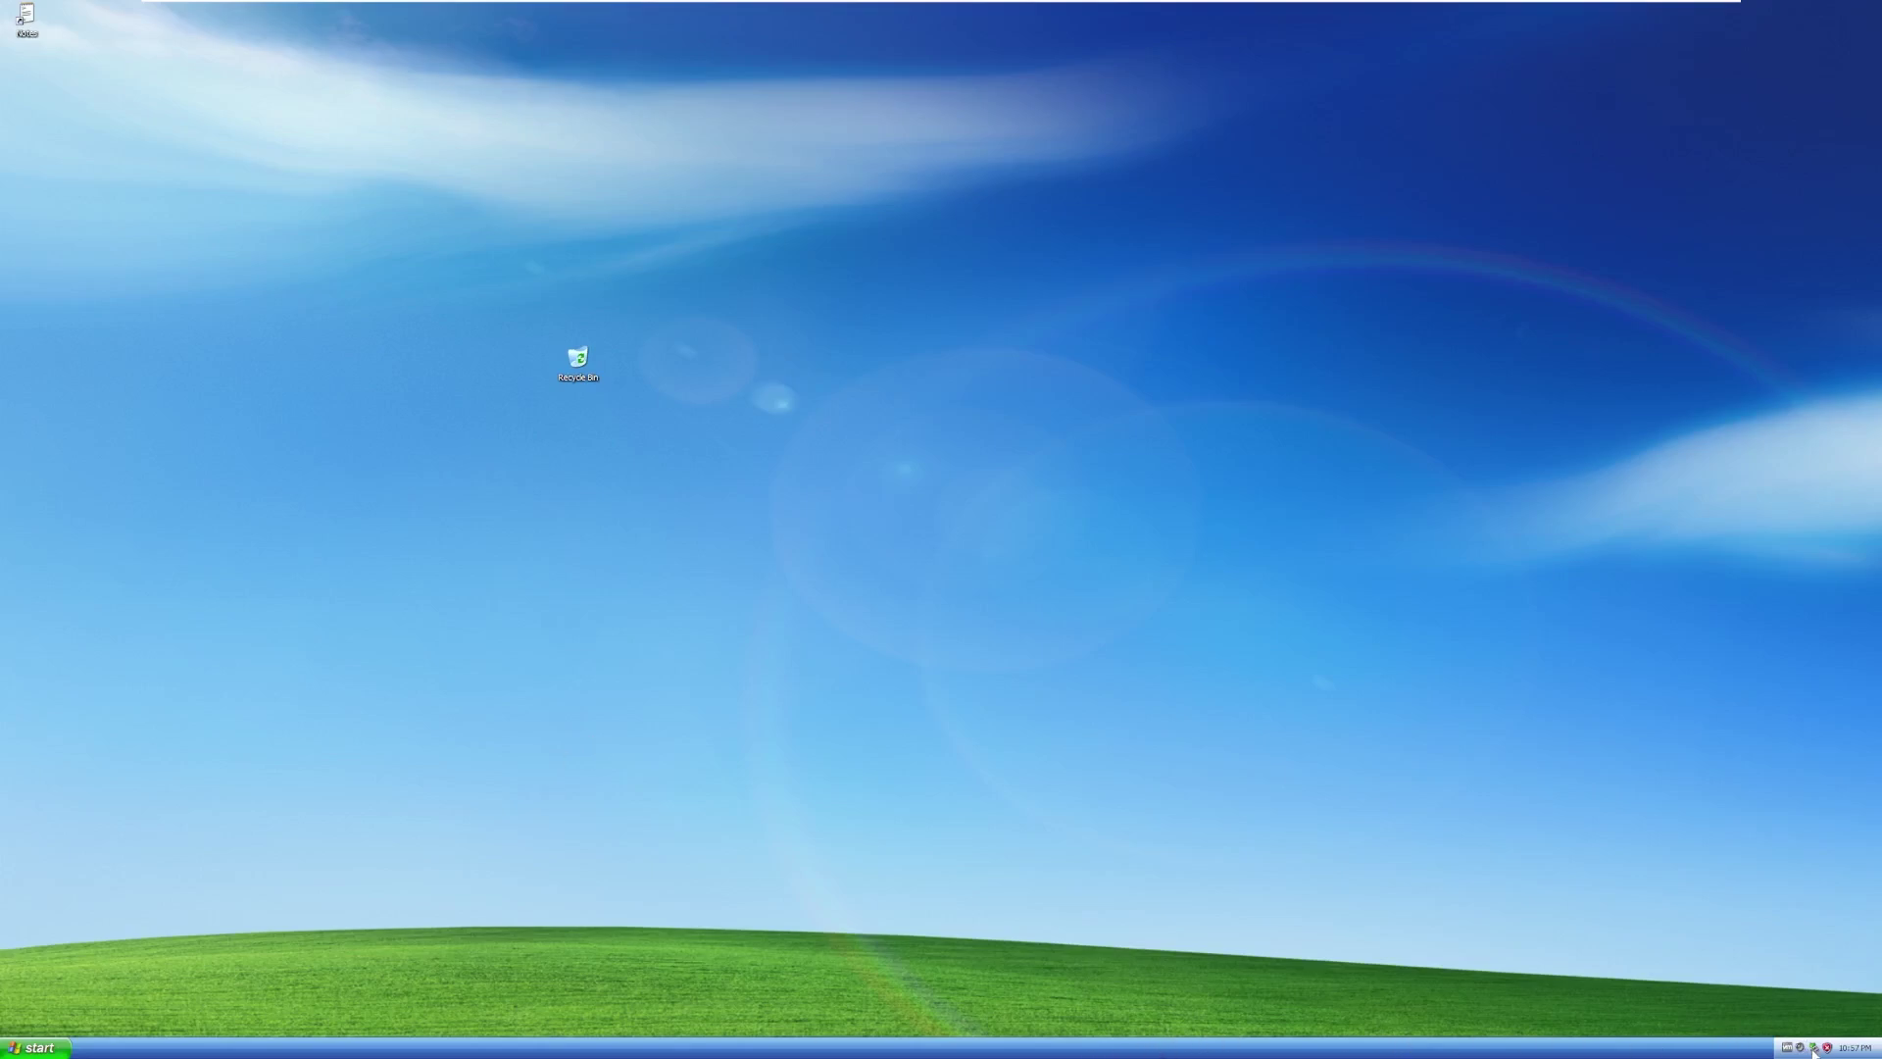
click(37, 1047)
click(385, 794)
click(384, 794)
click(37, 1047)
click(226, 775)
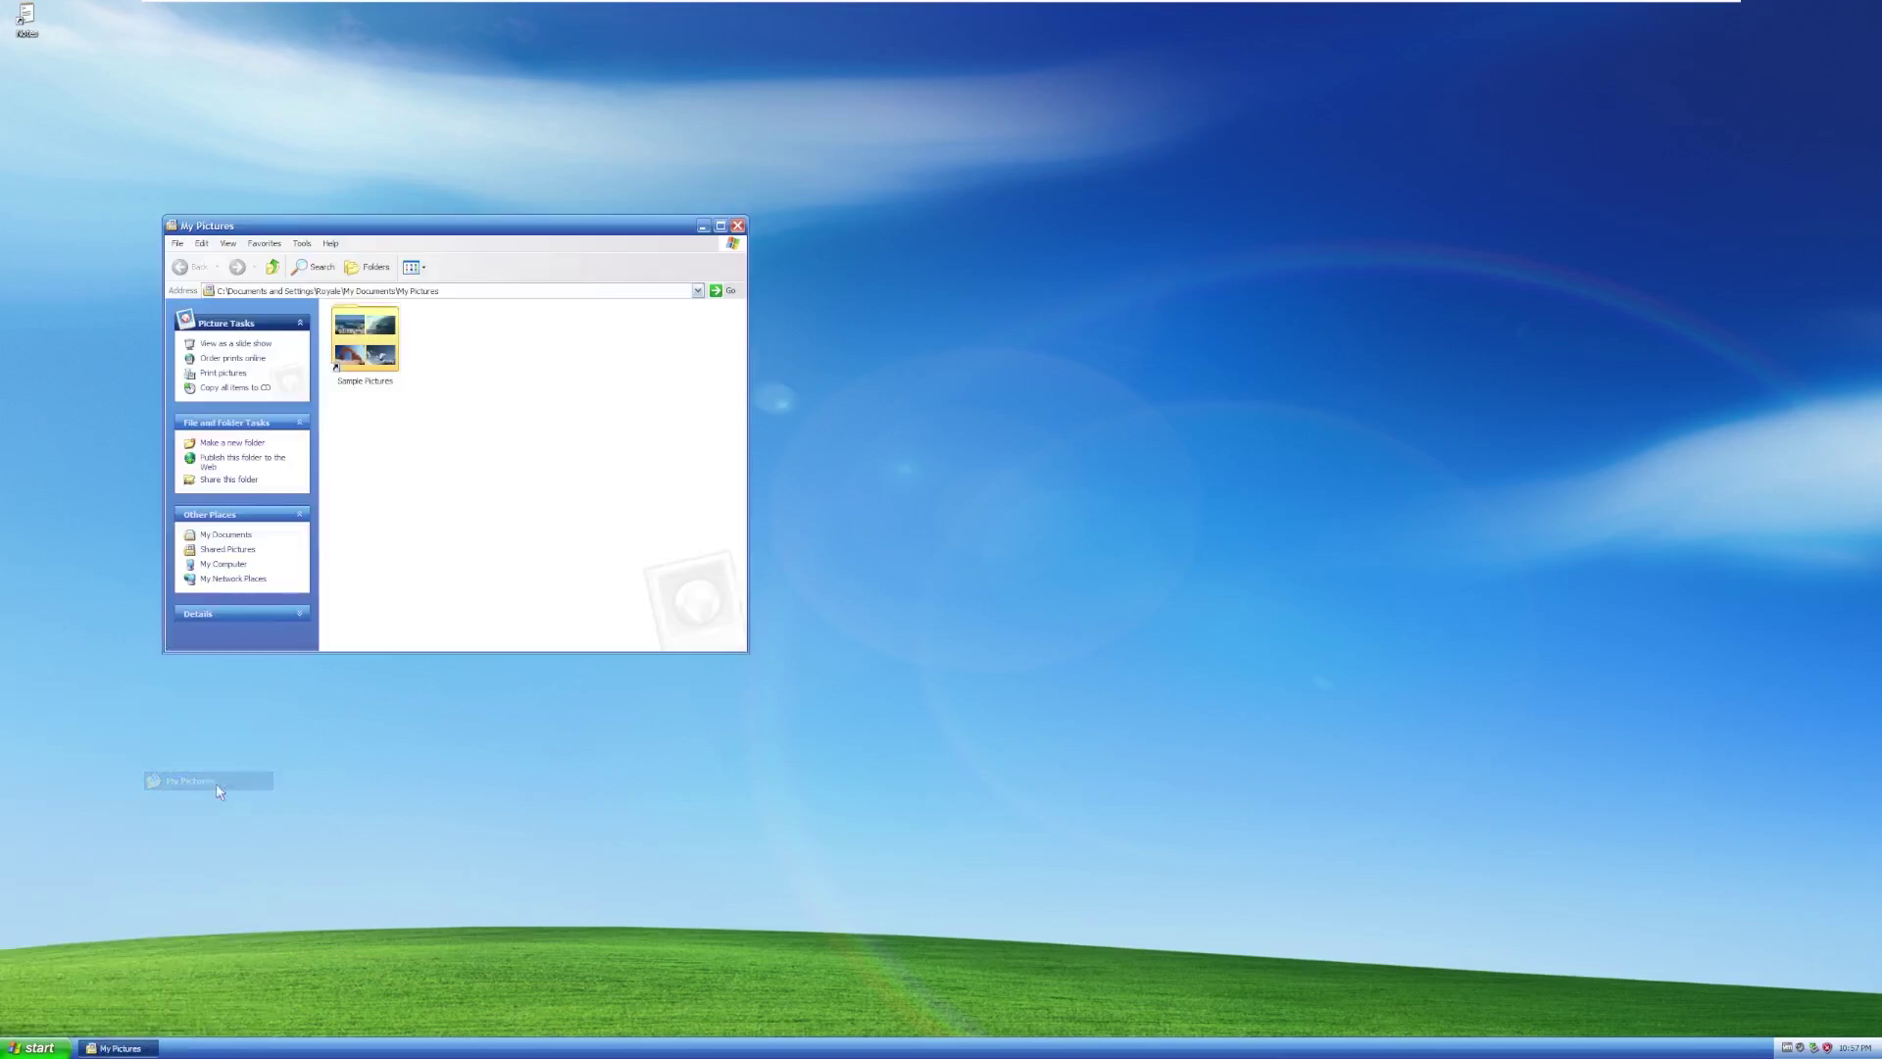
click(740, 227)
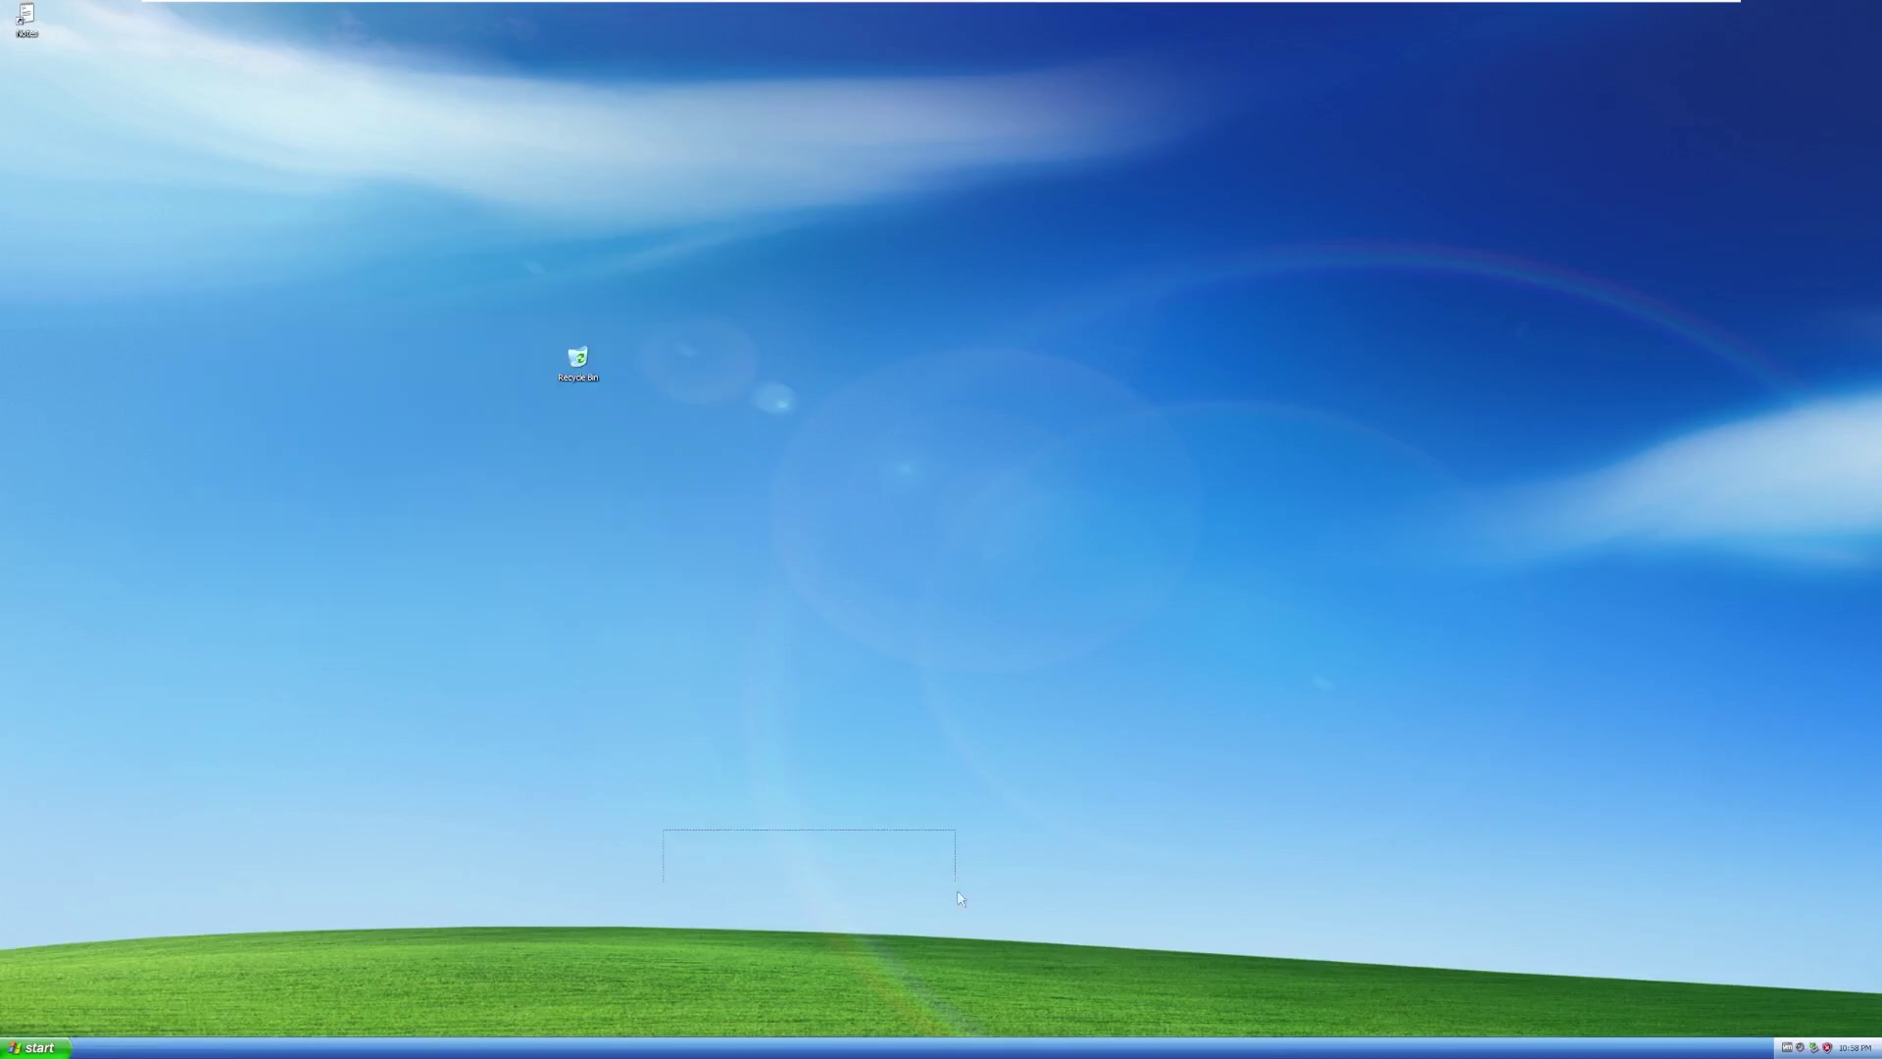
Show and dismiss the taskbar shortcut menu and volume slider, then open Start with the Windows key
right_click(281, 925)
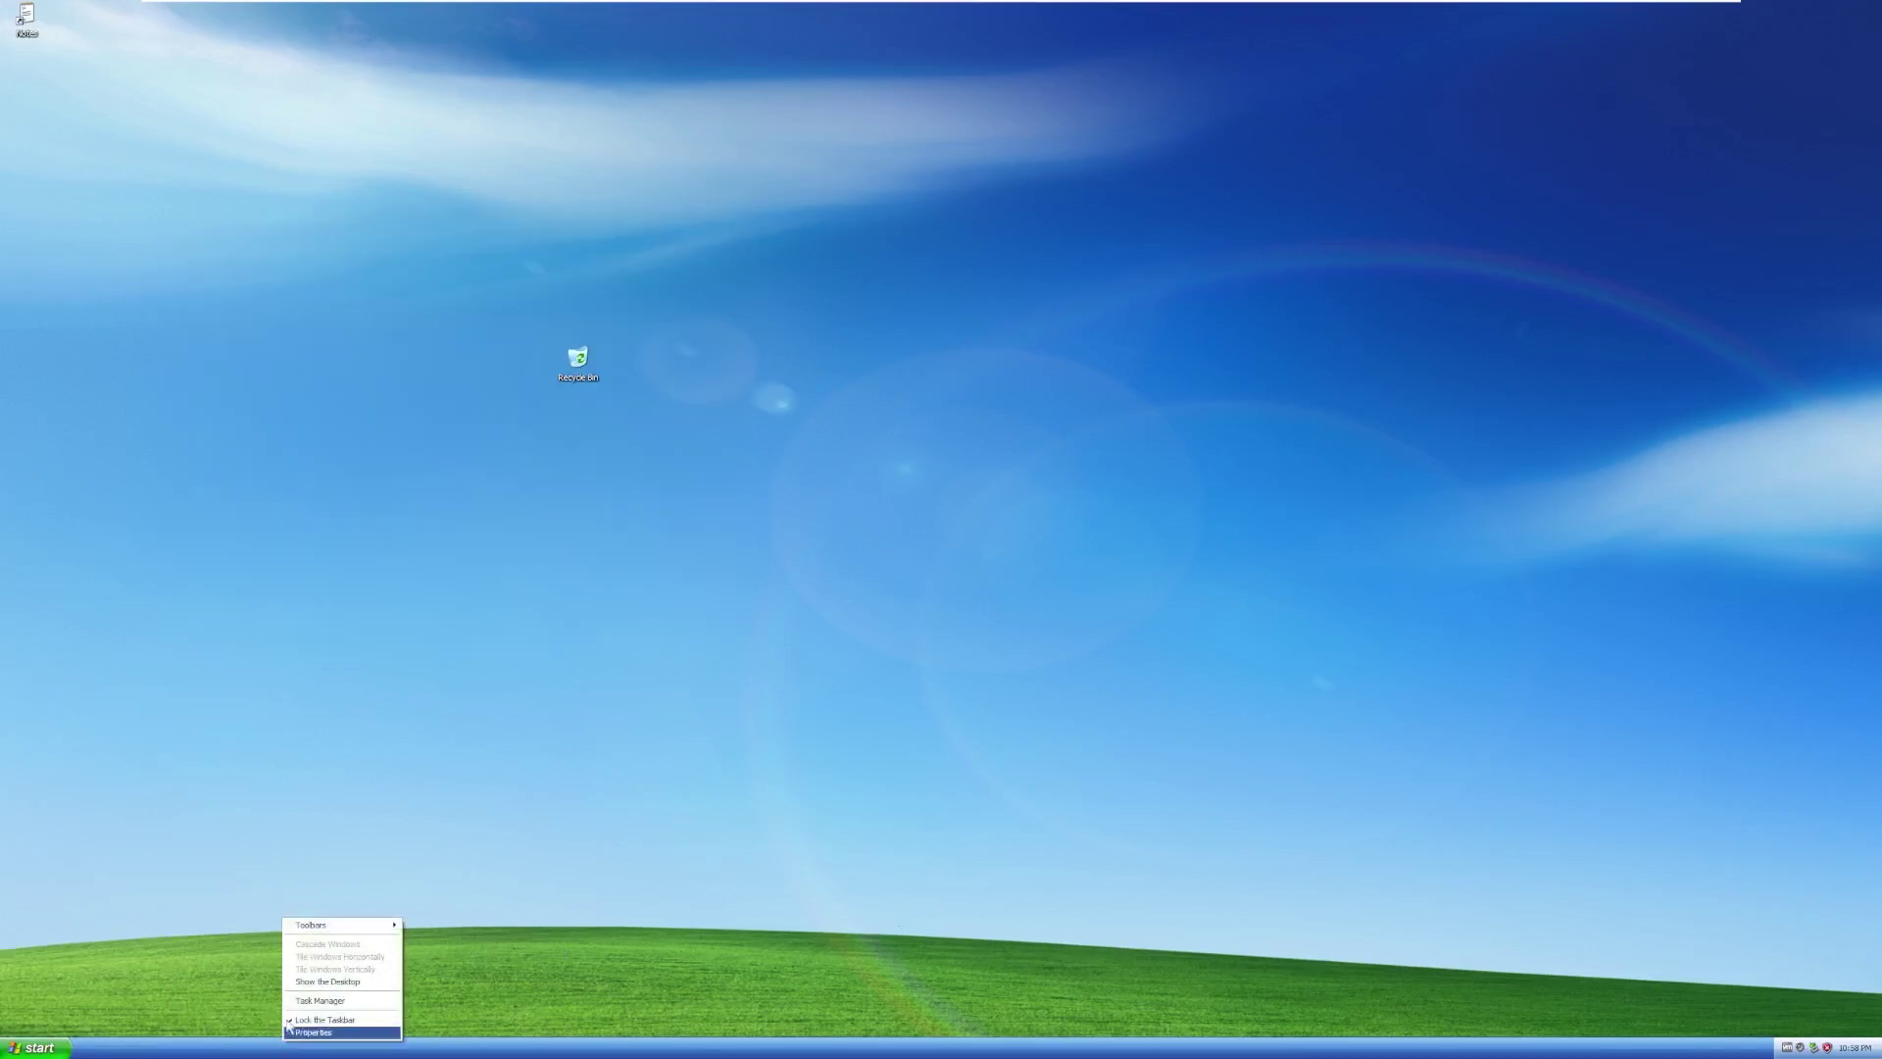
right_click(261, 874)
click(1507, 933)
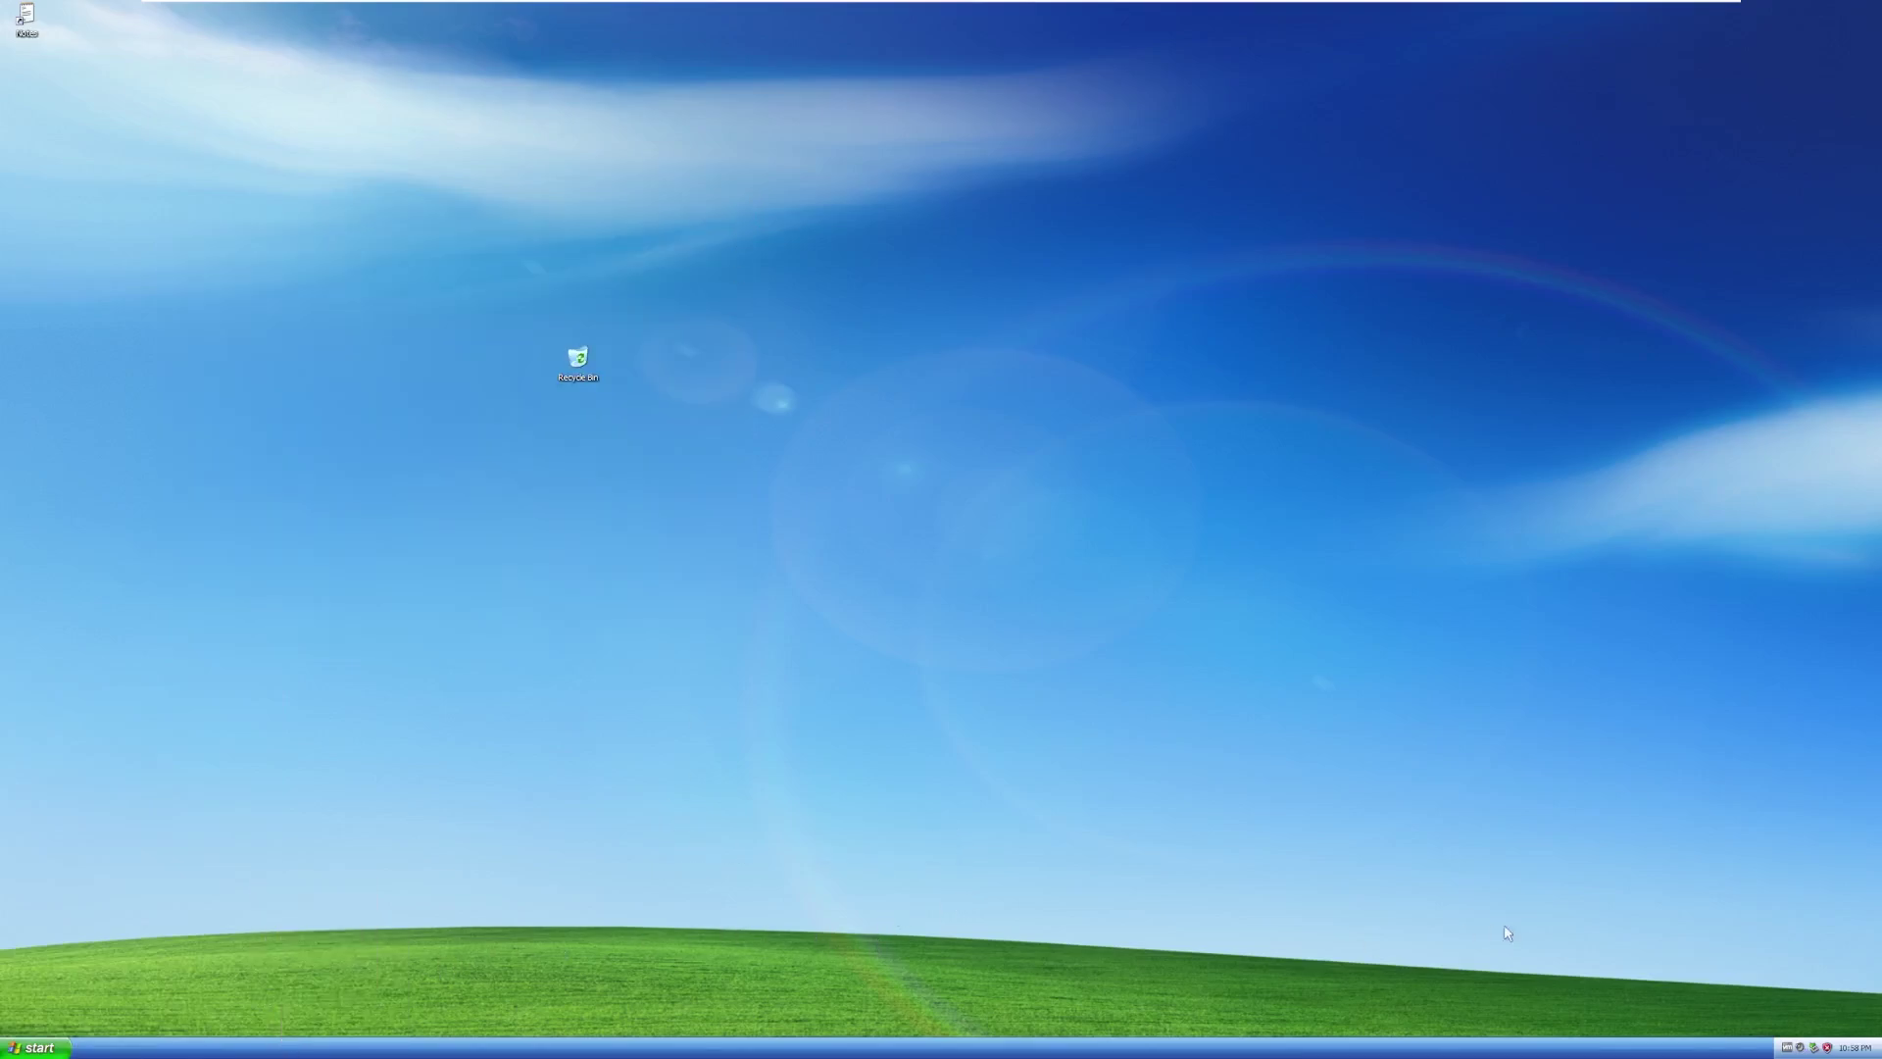
click(1801, 1045)
click(1761, 998)
key(super)
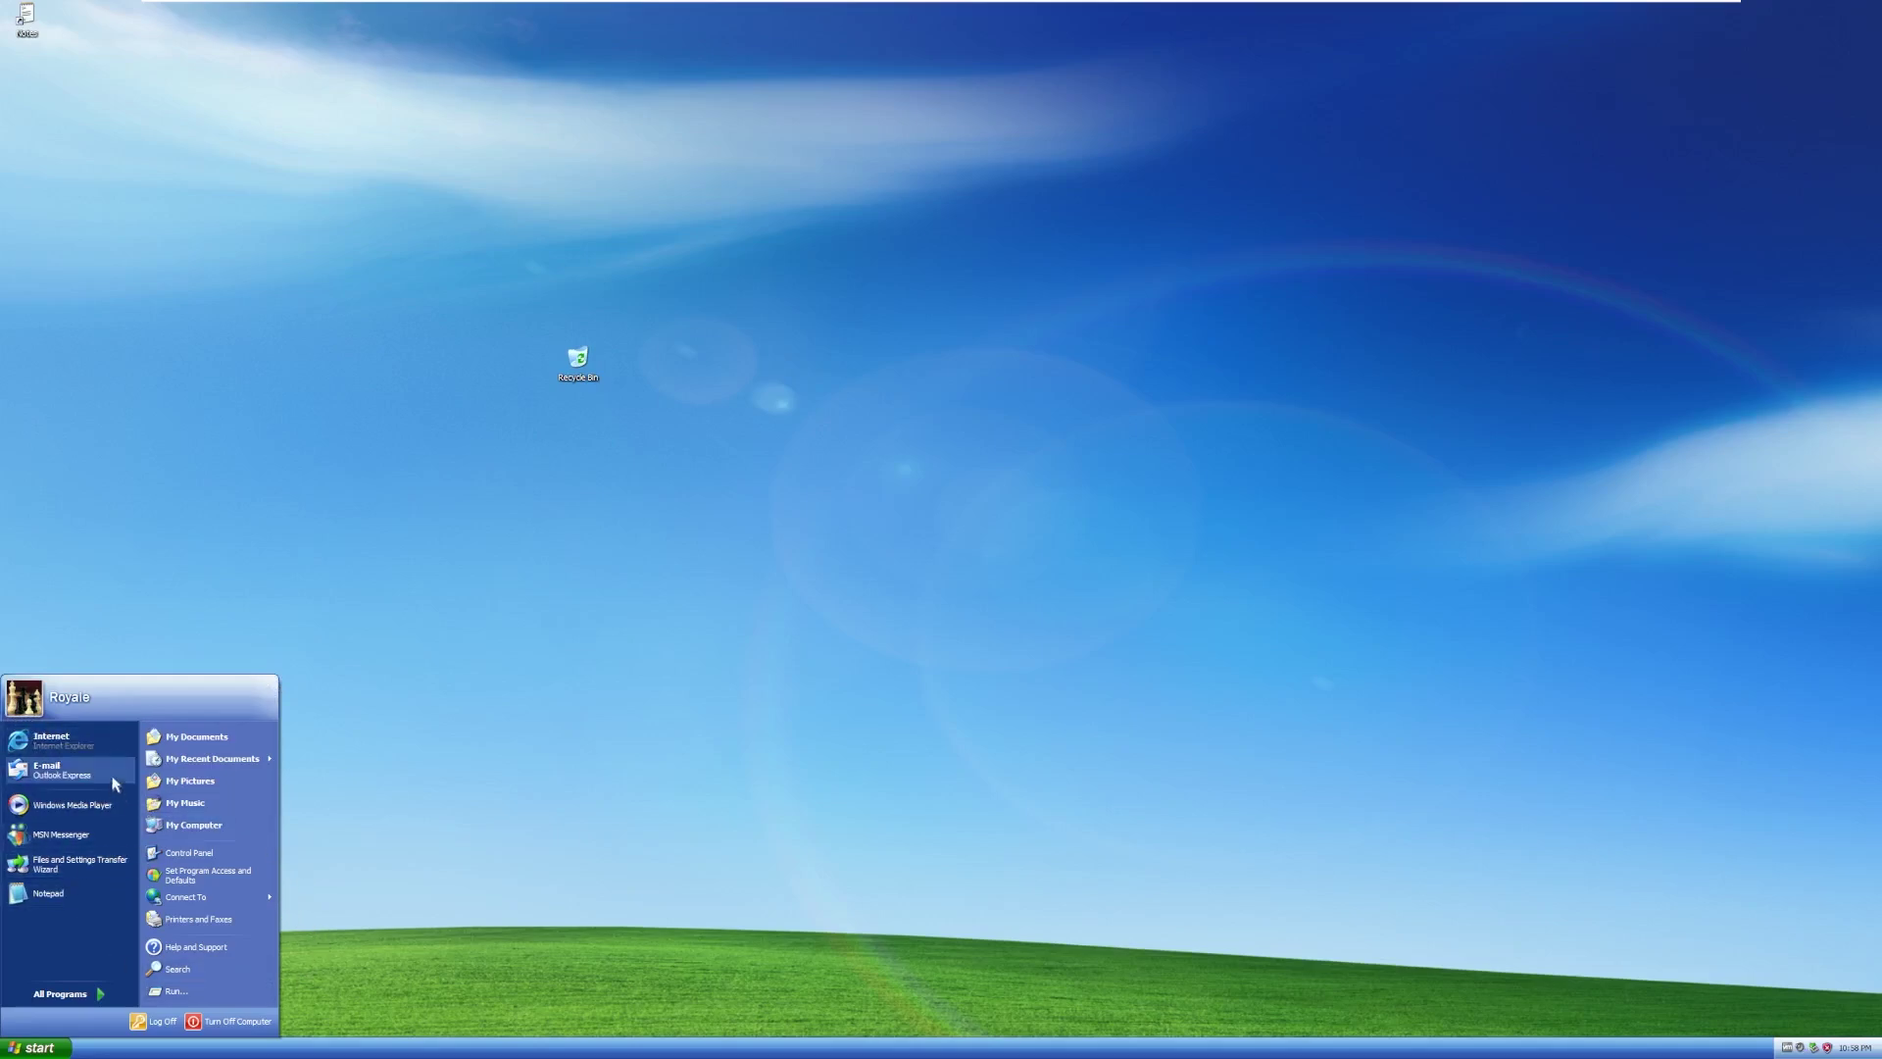
click(114, 740)
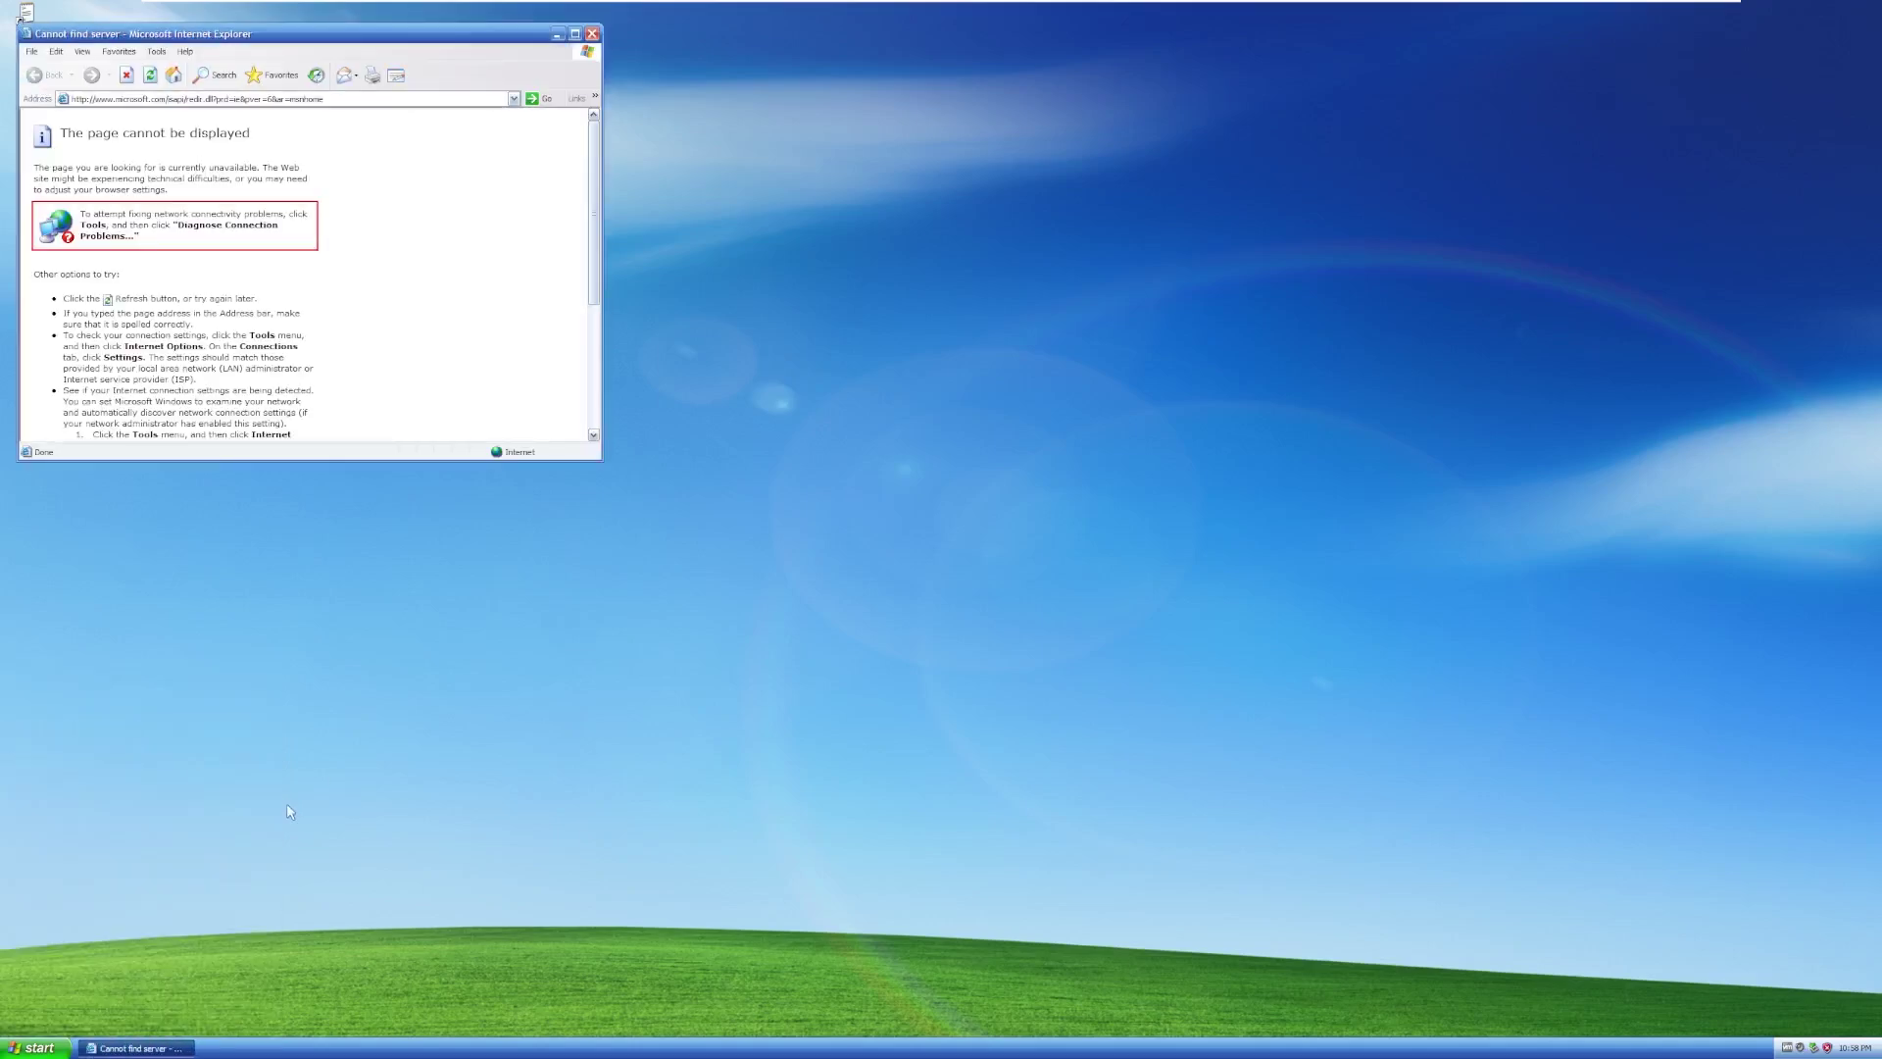
click(186, 51)
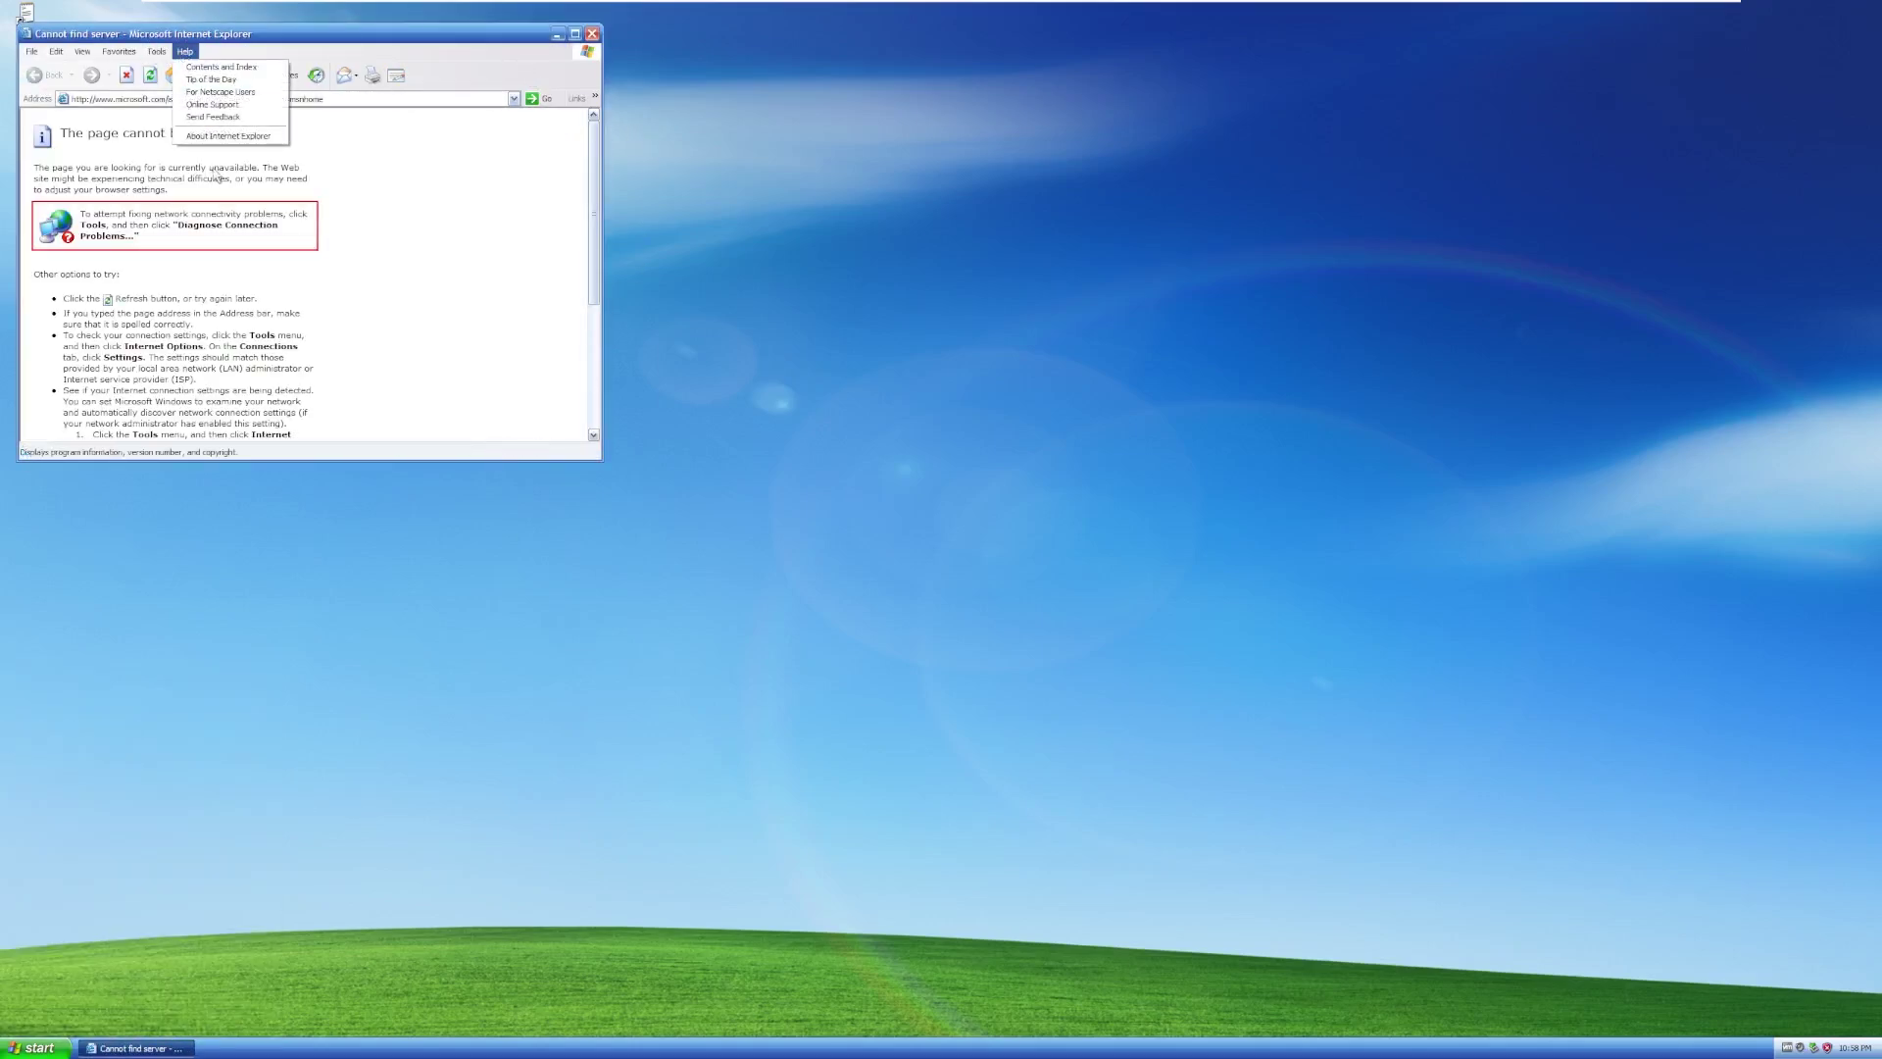
click(229, 136)
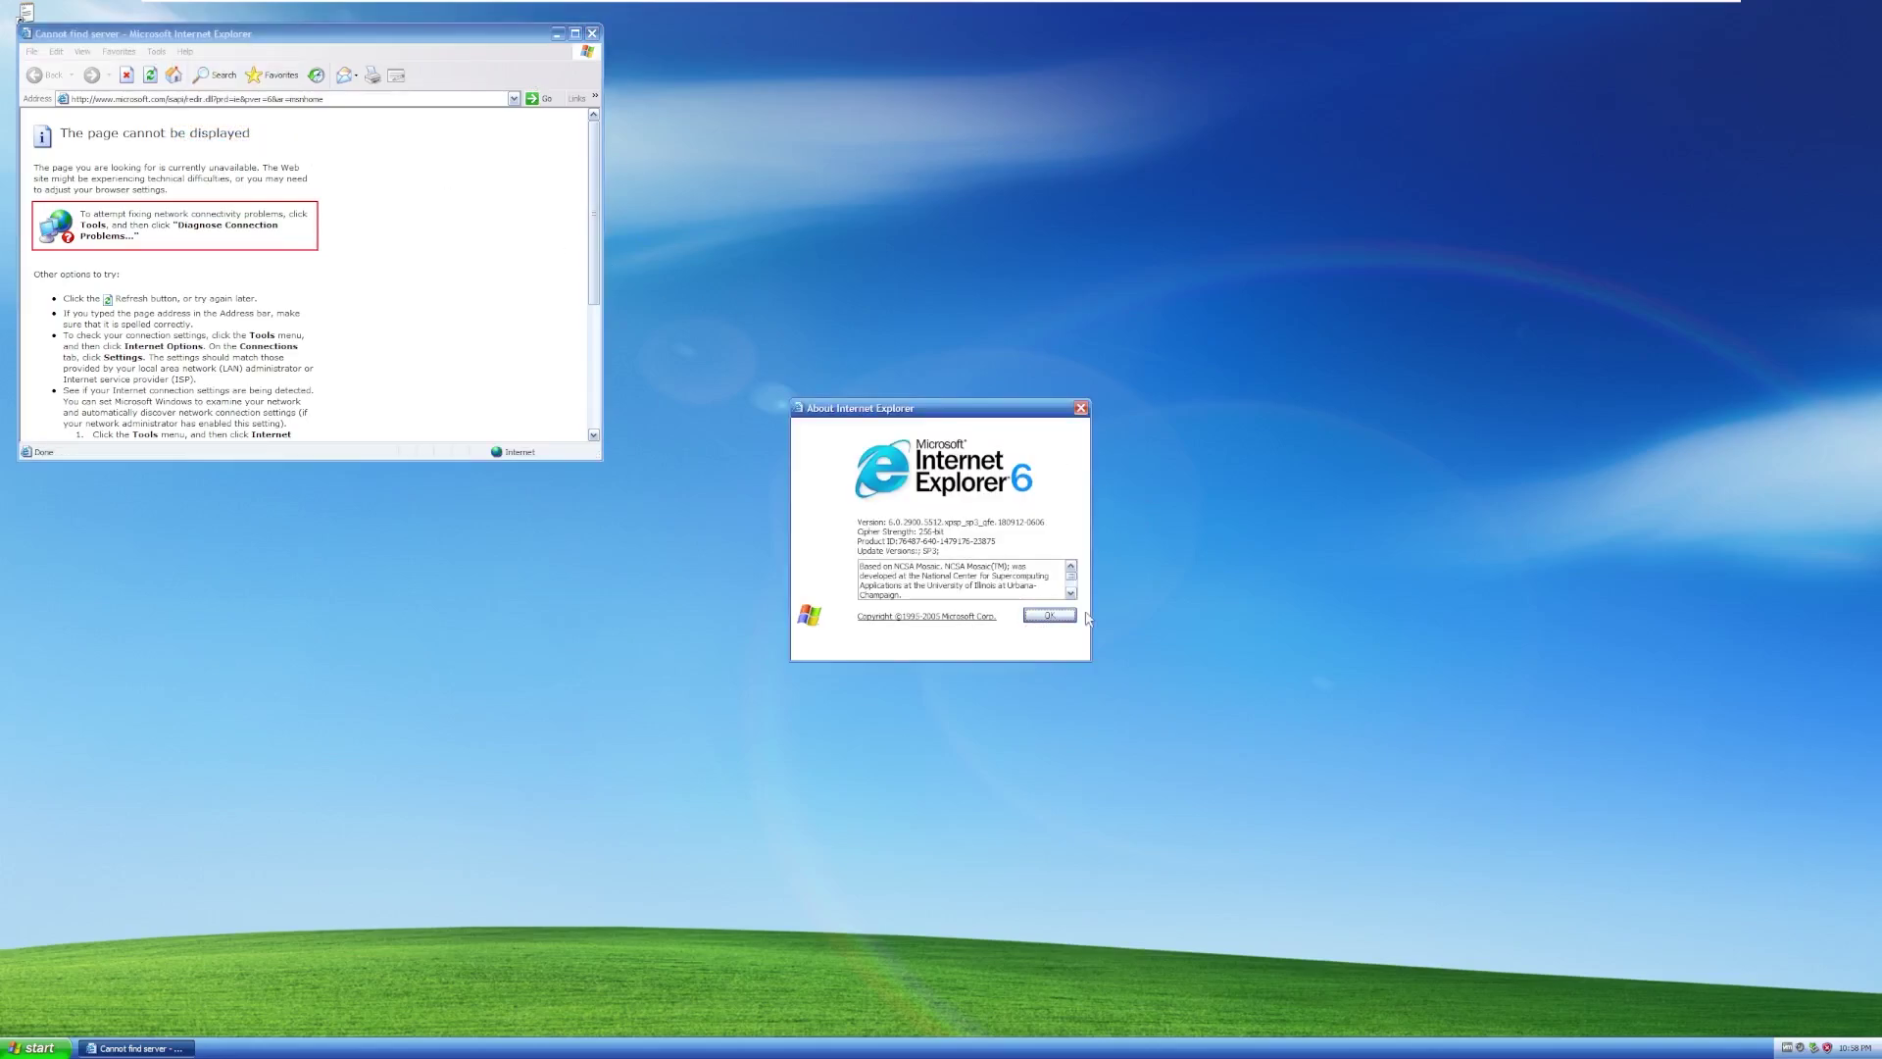
click(1049, 616)
click(592, 34)
click(37, 1047)
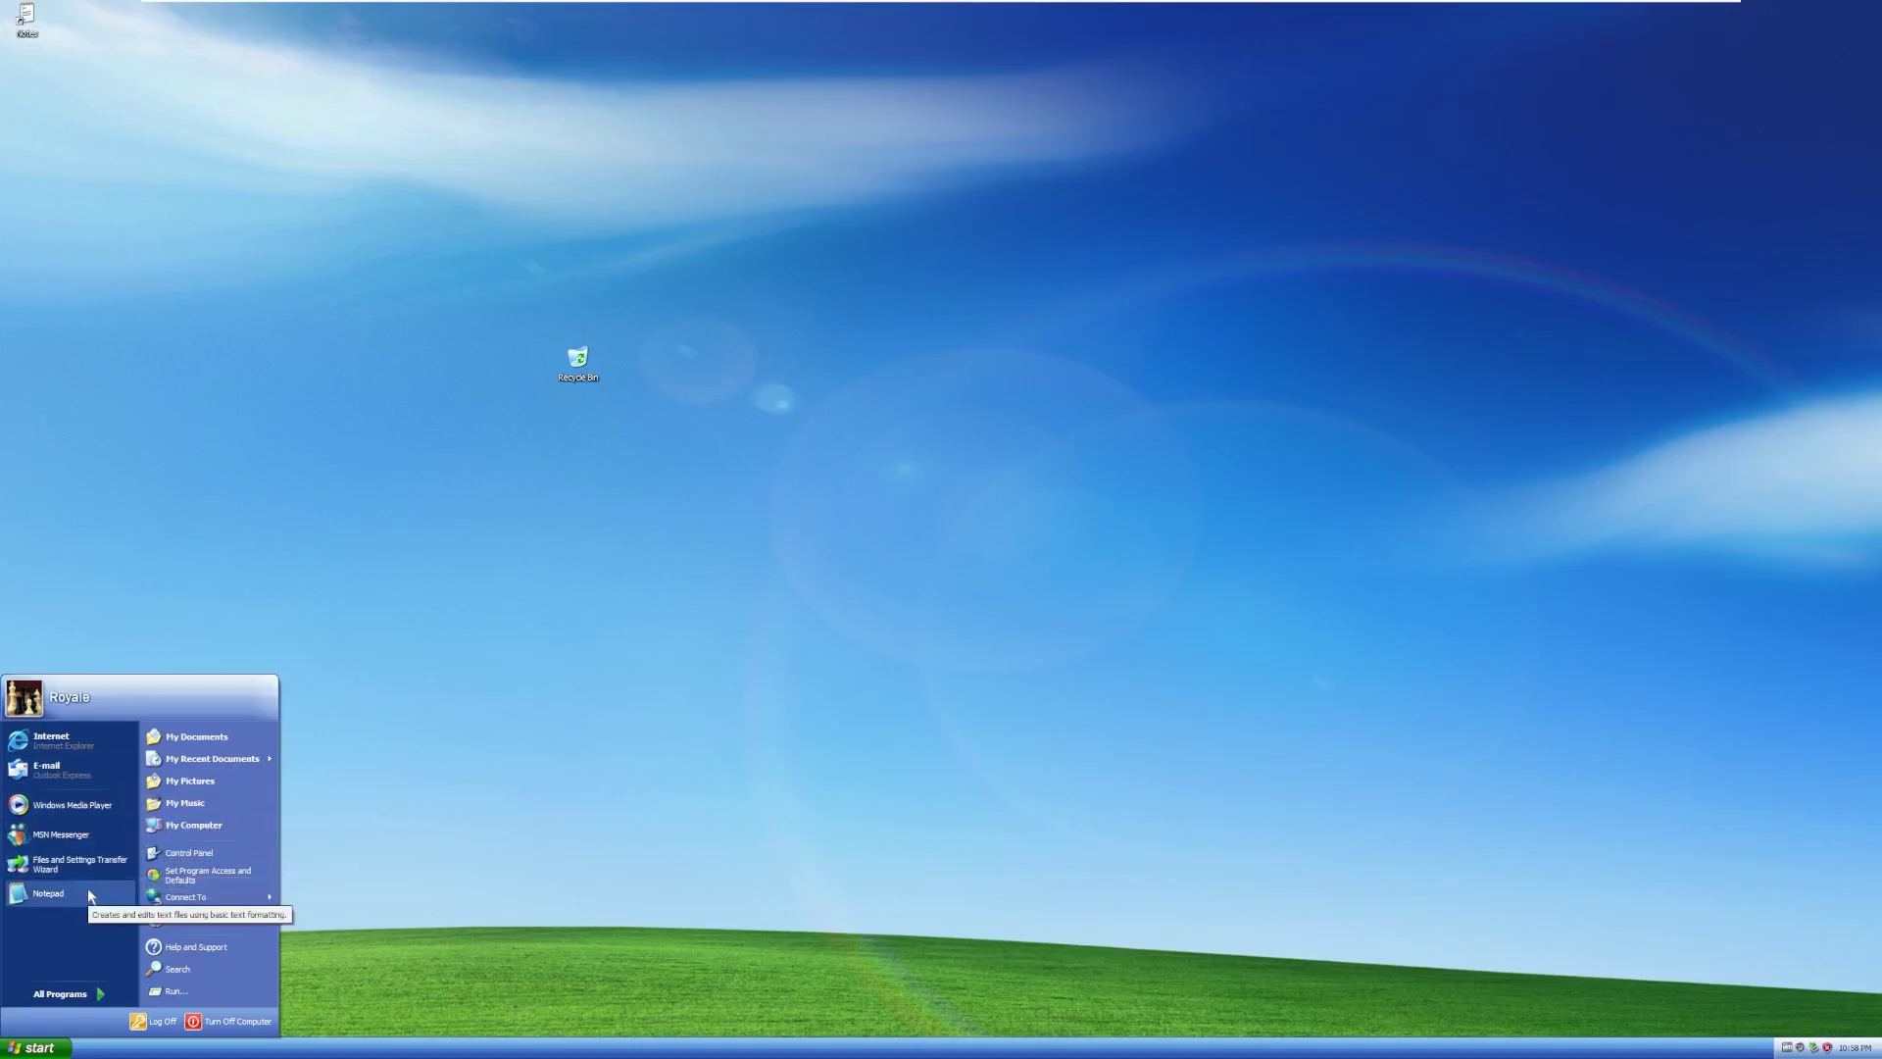
Launch Snipping Tool from All Programs, declining to add it to quick launch
click(67, 994)
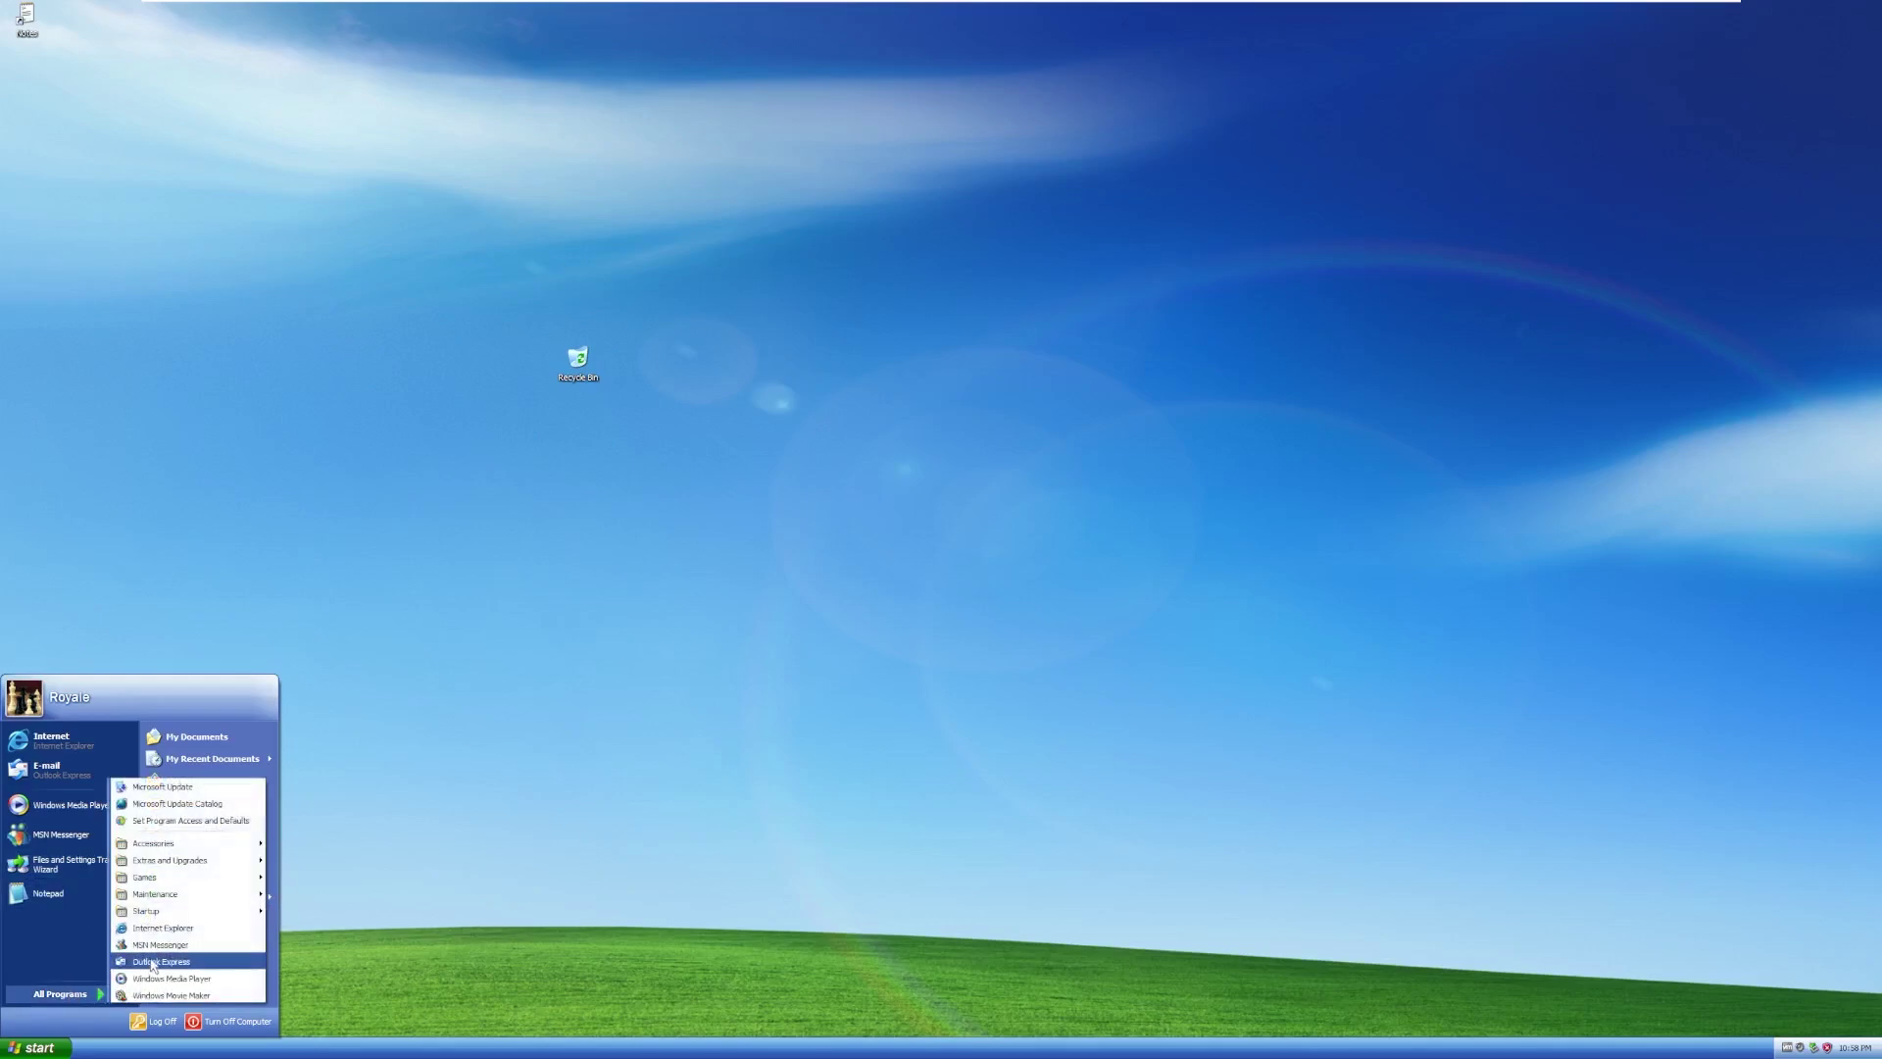
mouse_move(179, 847)
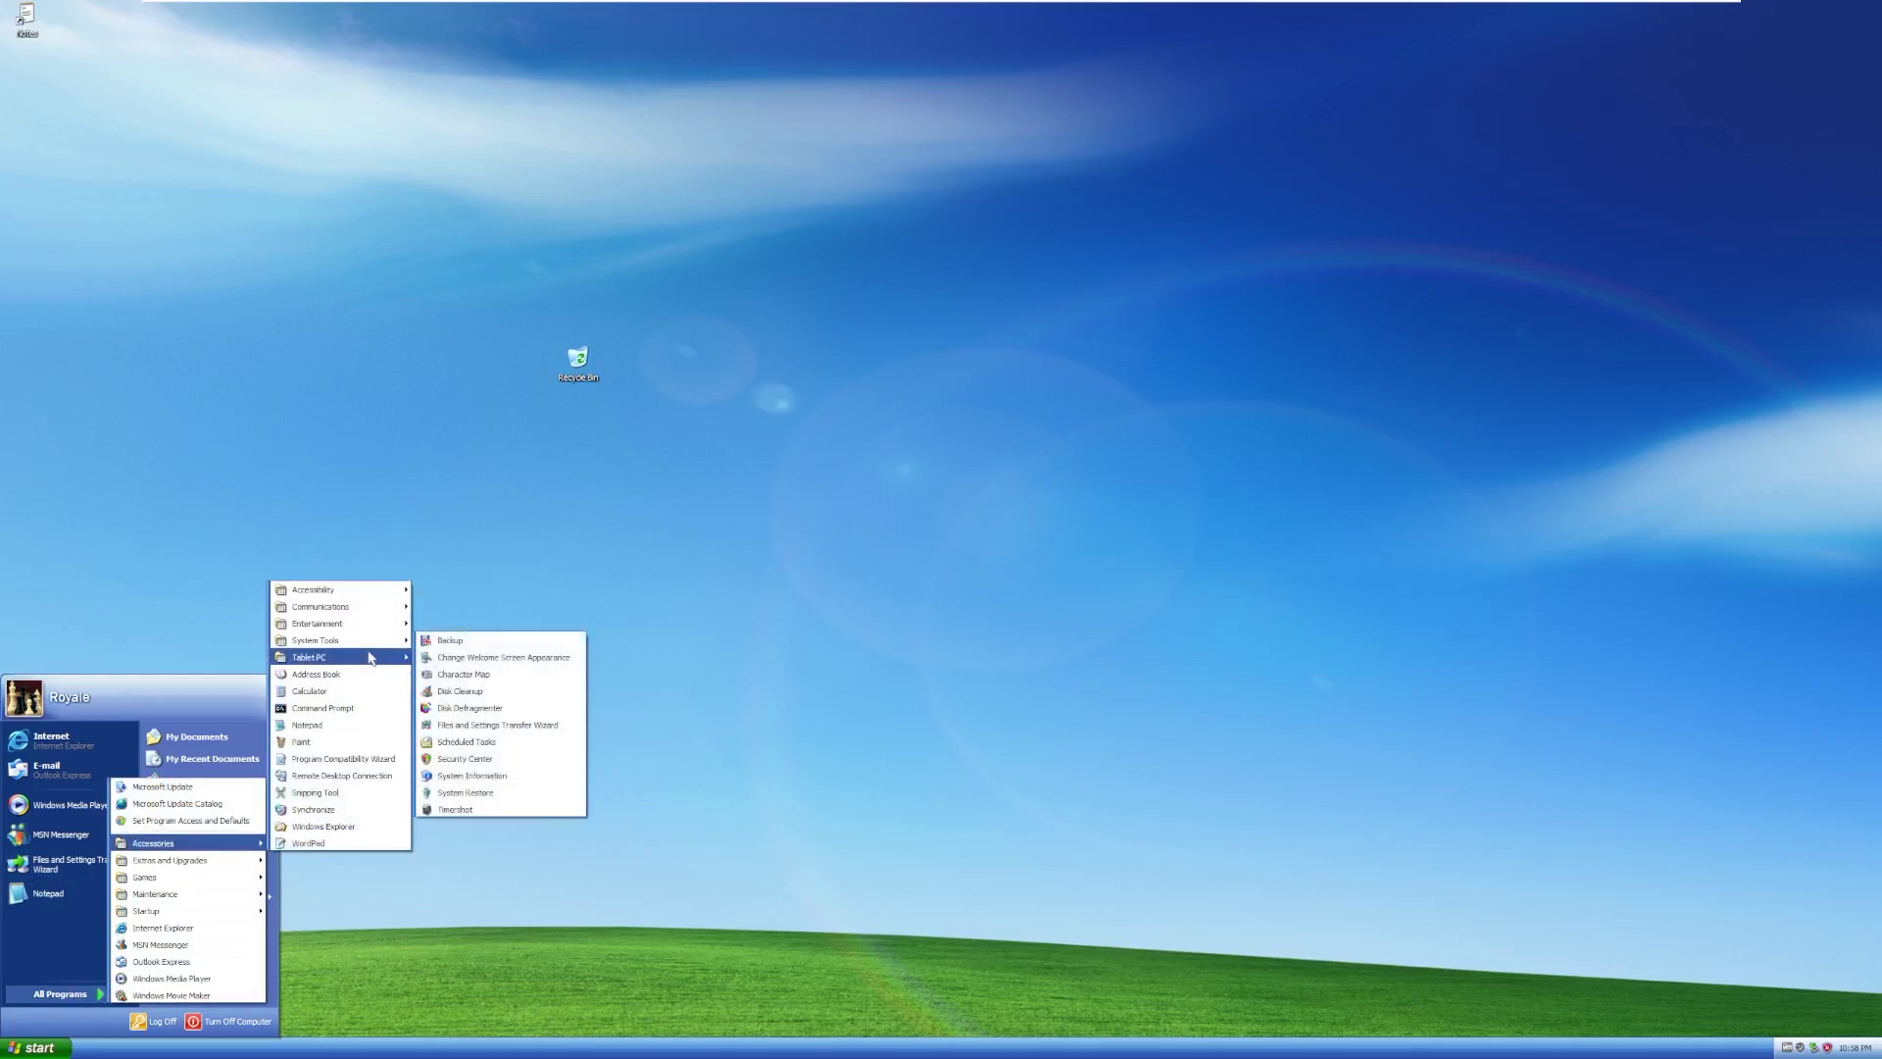
mouse_move(368, 660)
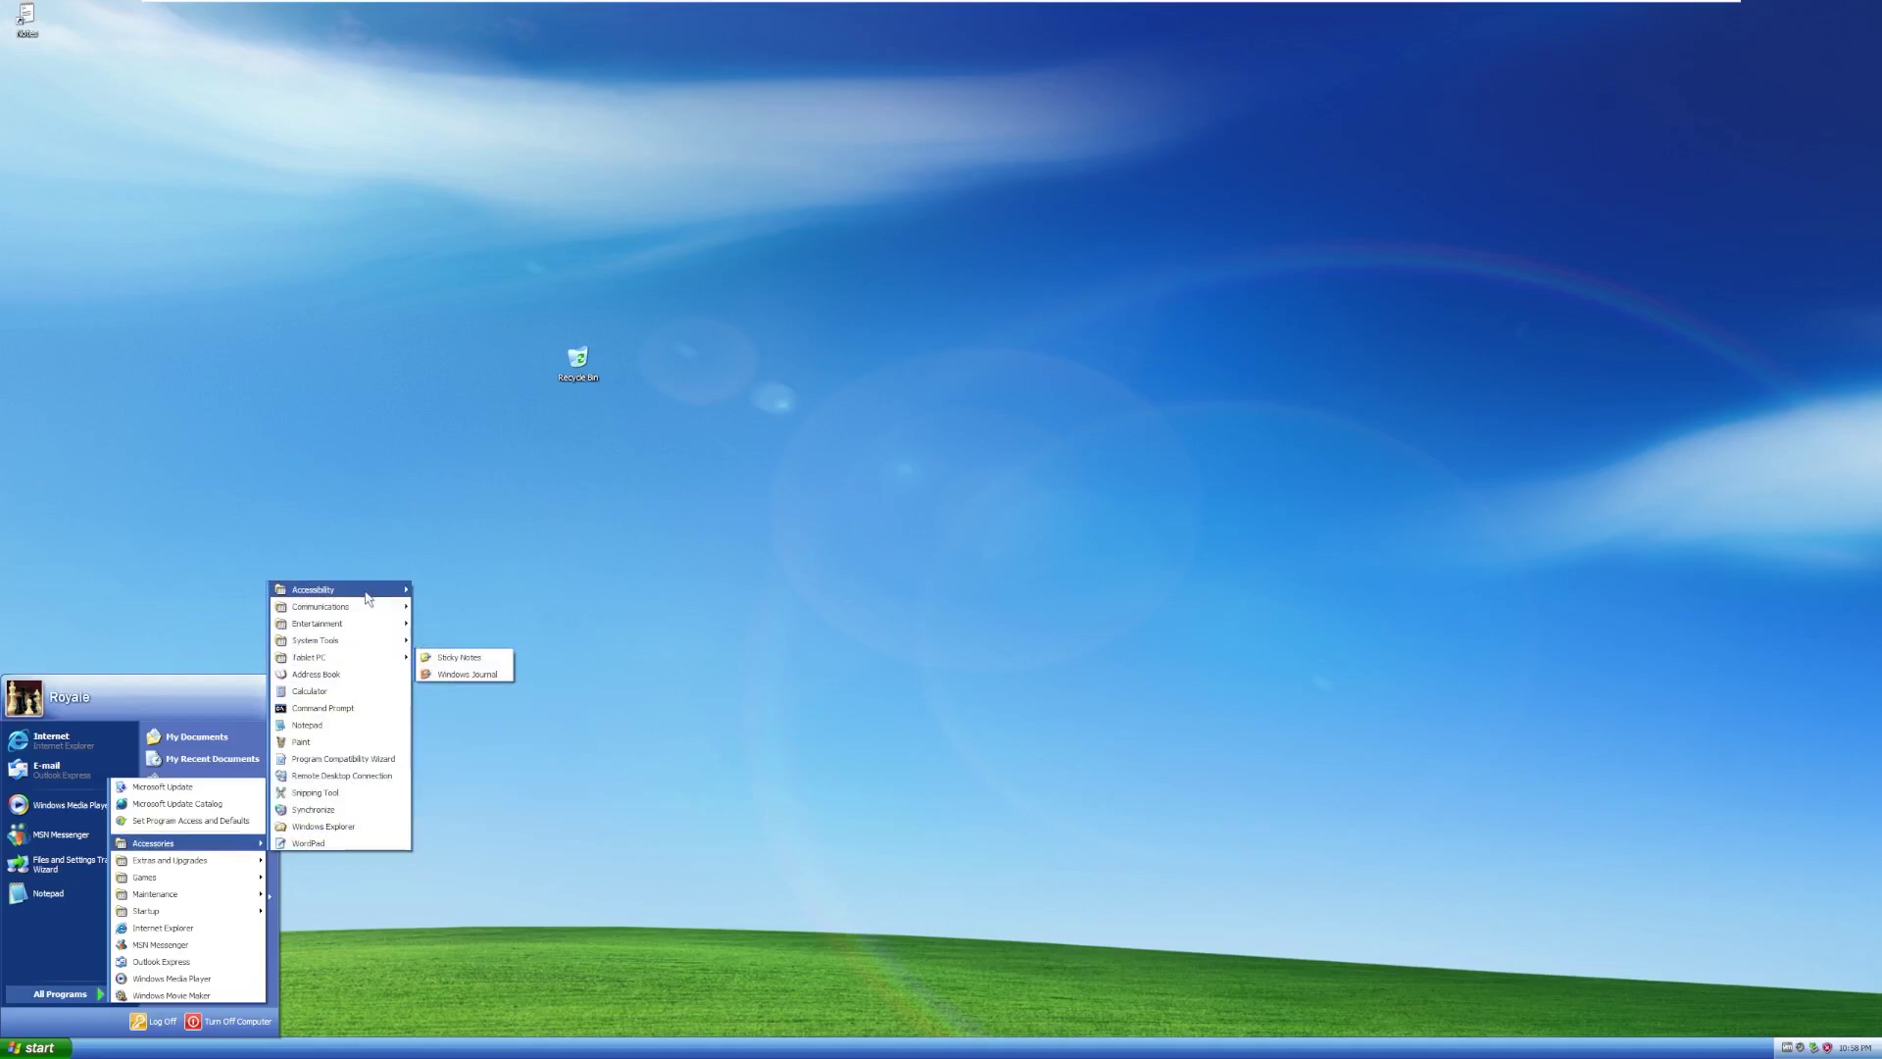
mouse_move(377, 591)
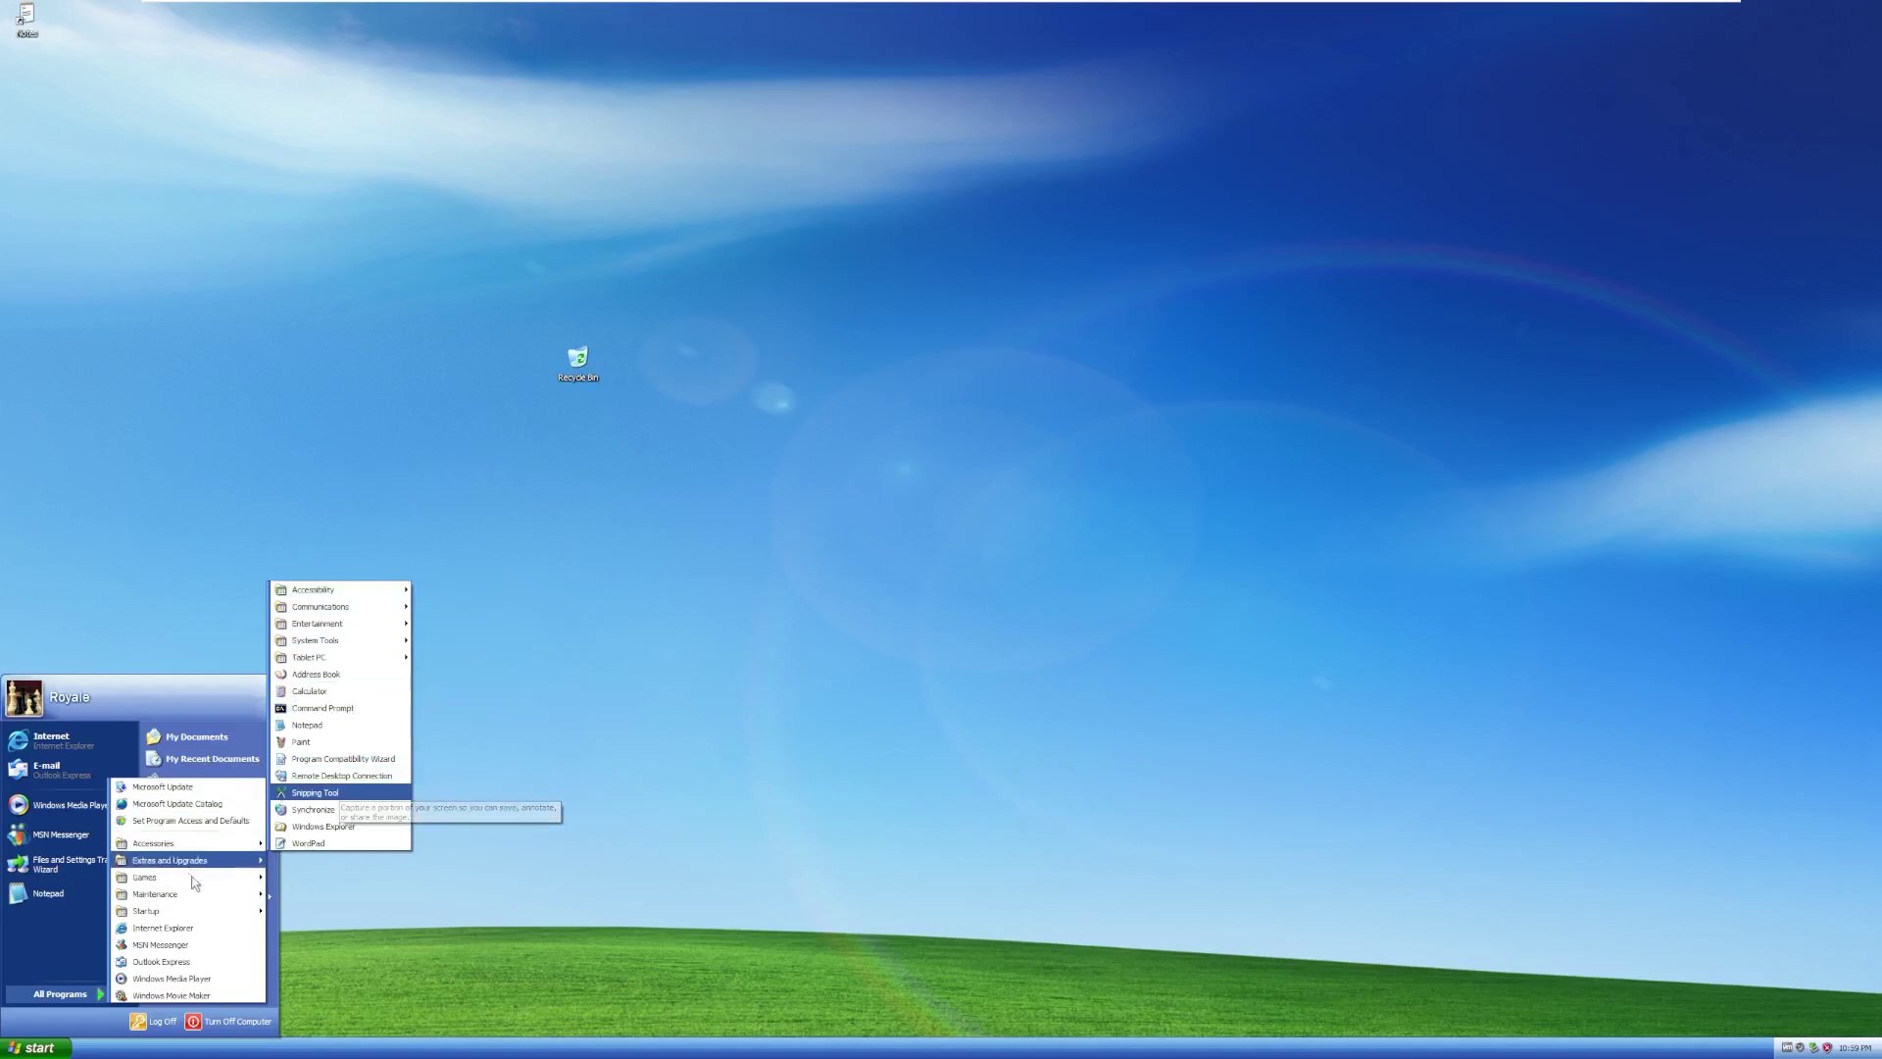
click(315, 793)
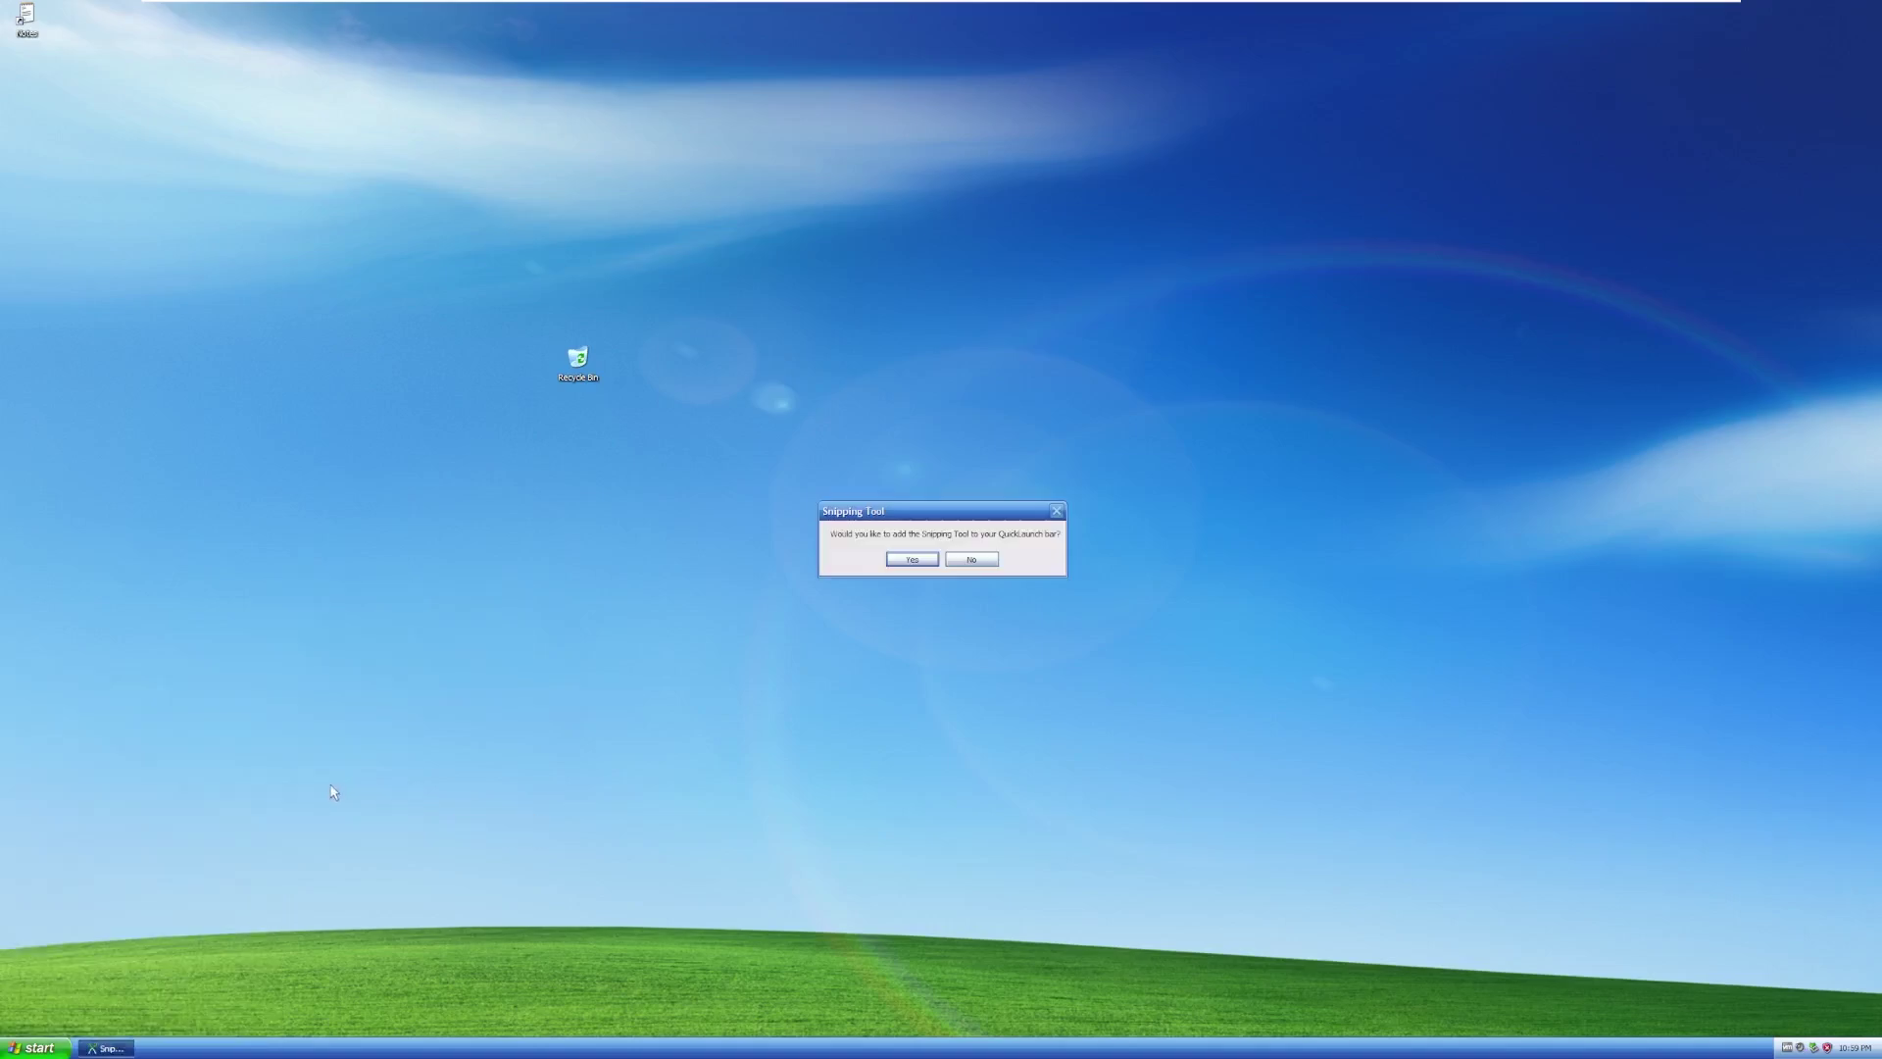
click(968, 560)
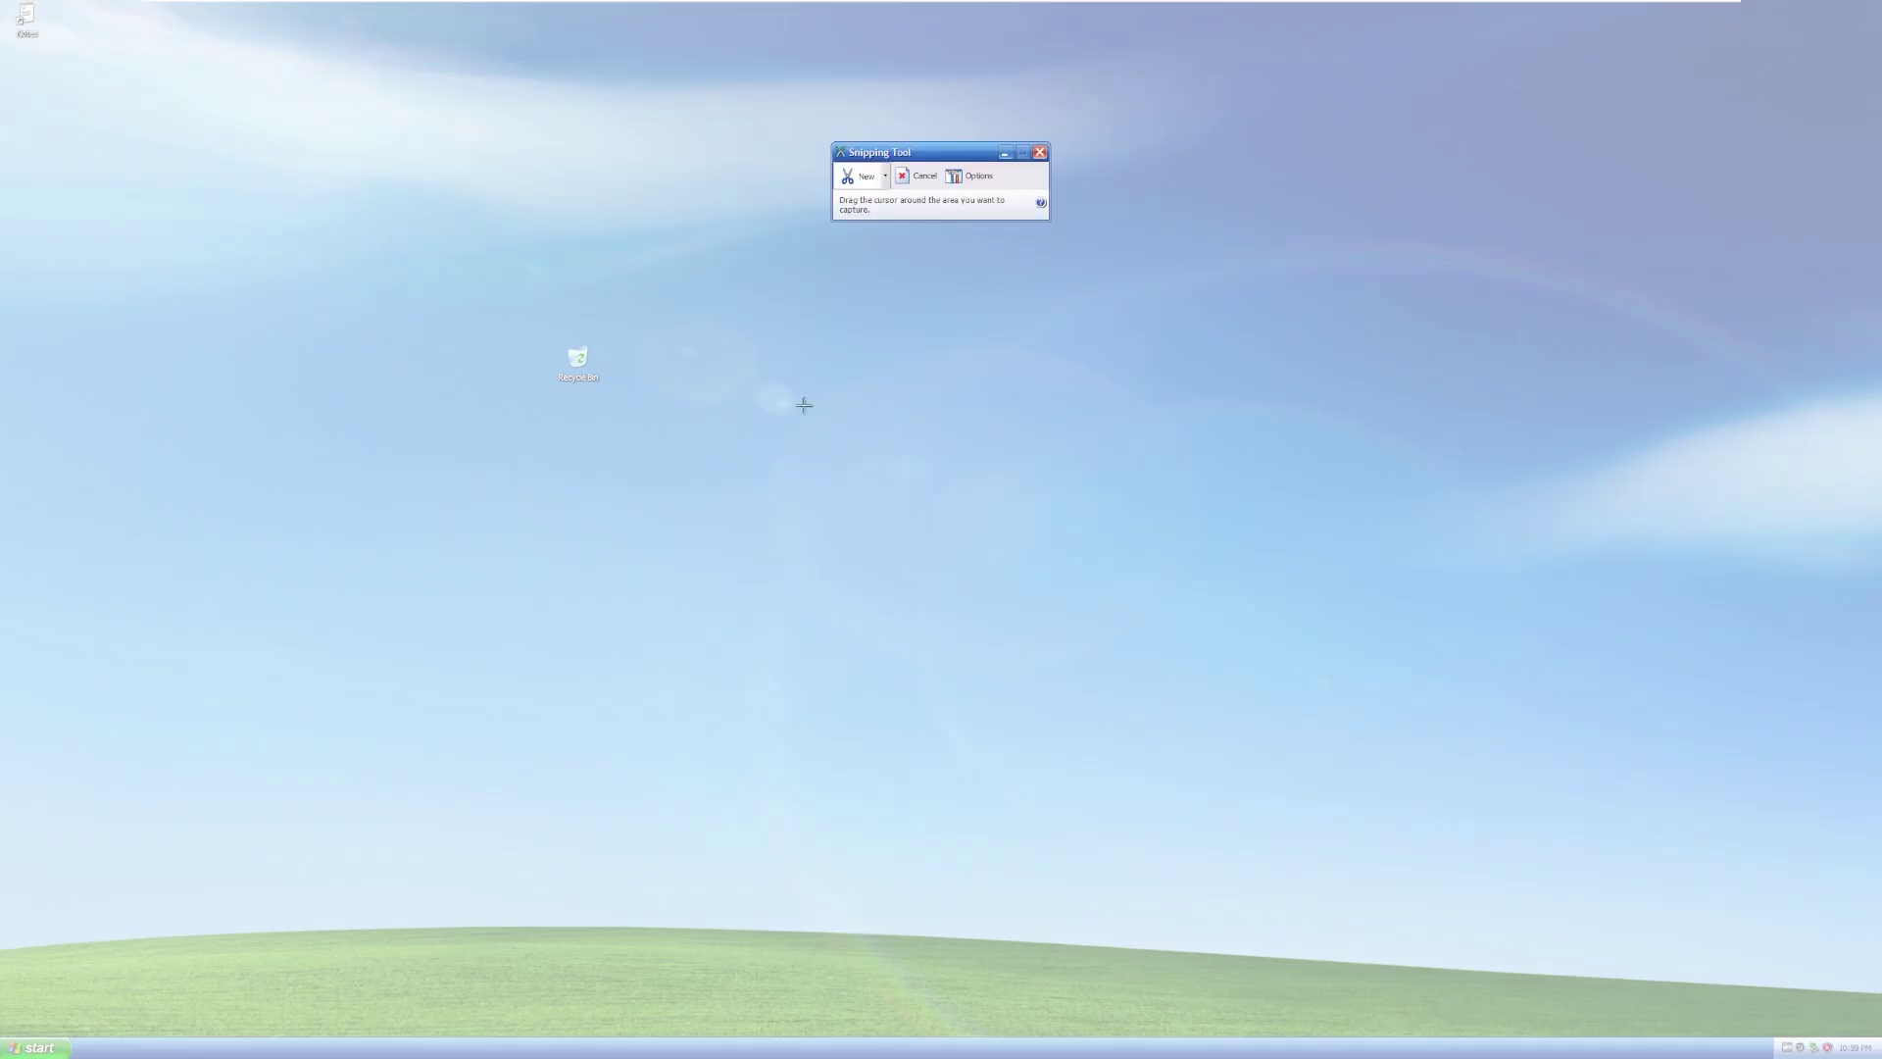
Snip a rectangular desktop region, then close Snipping Tool without saving
drag(759, 244, 1350, 365)
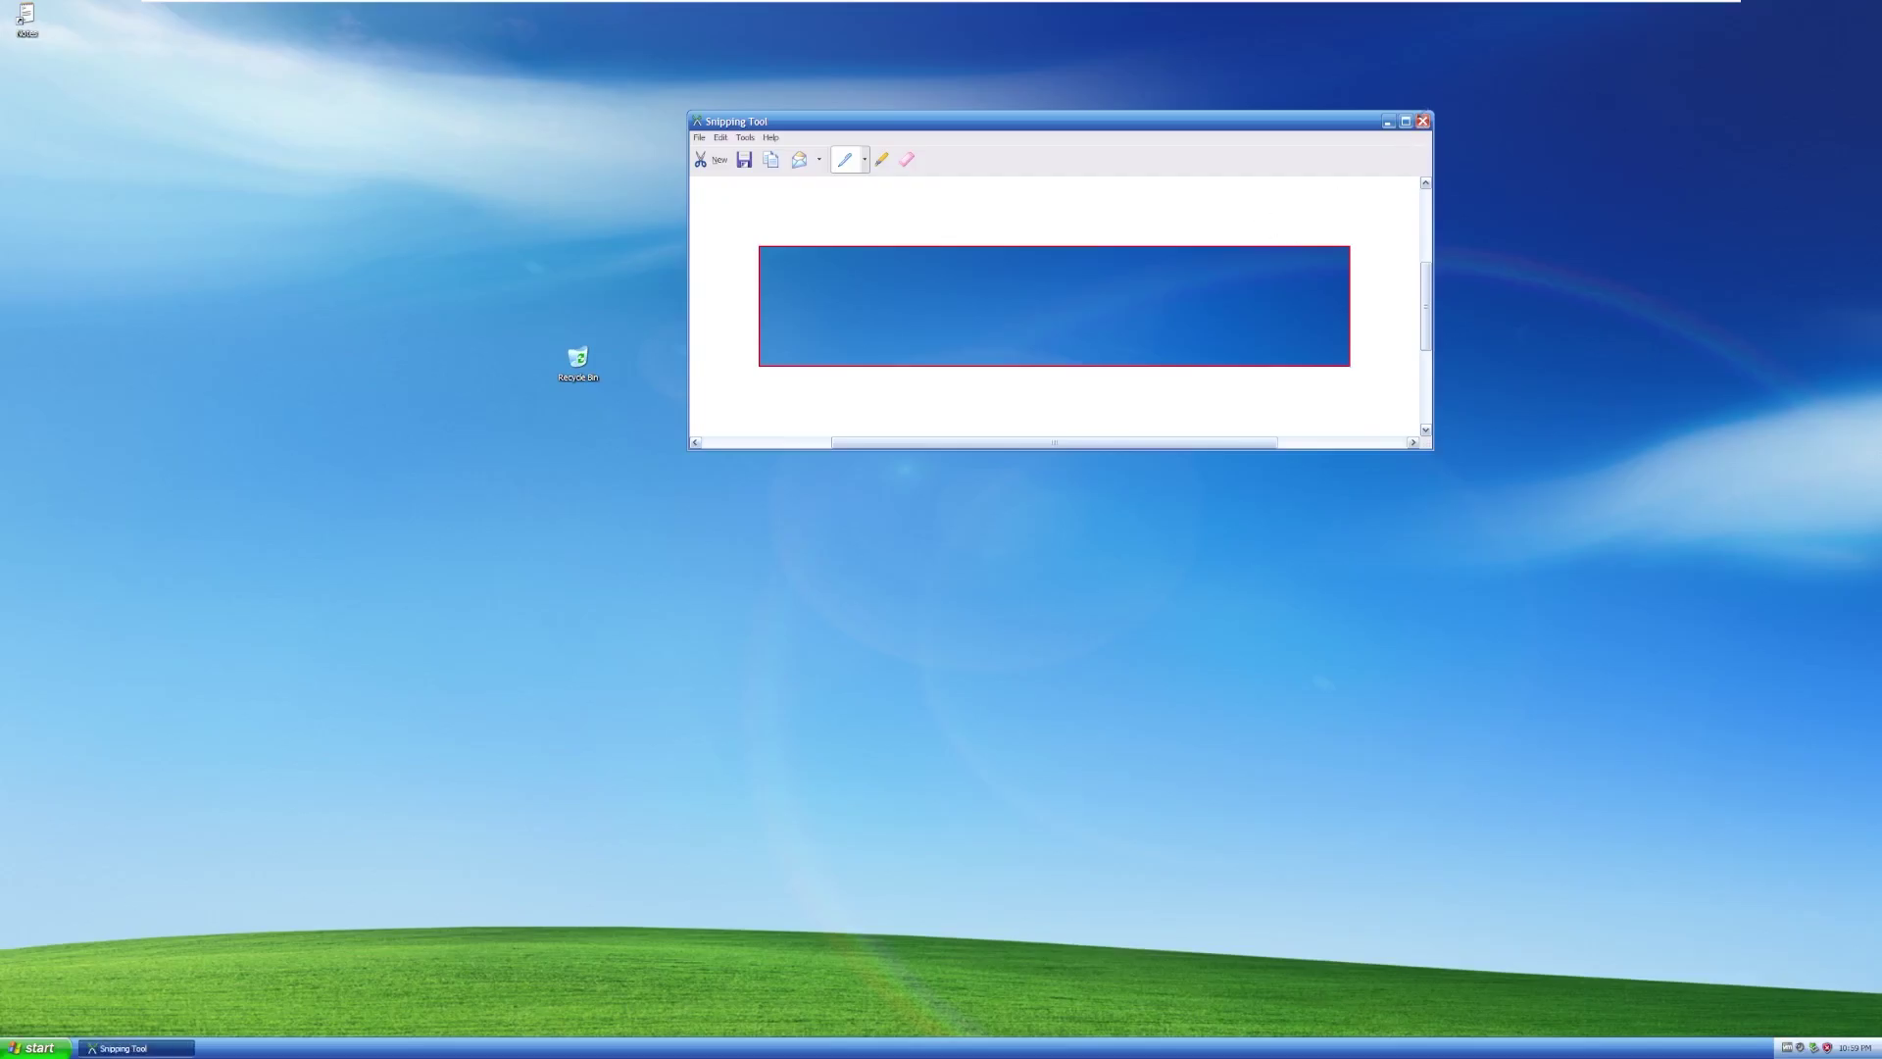
click(1424, 121)
click(984, 547)
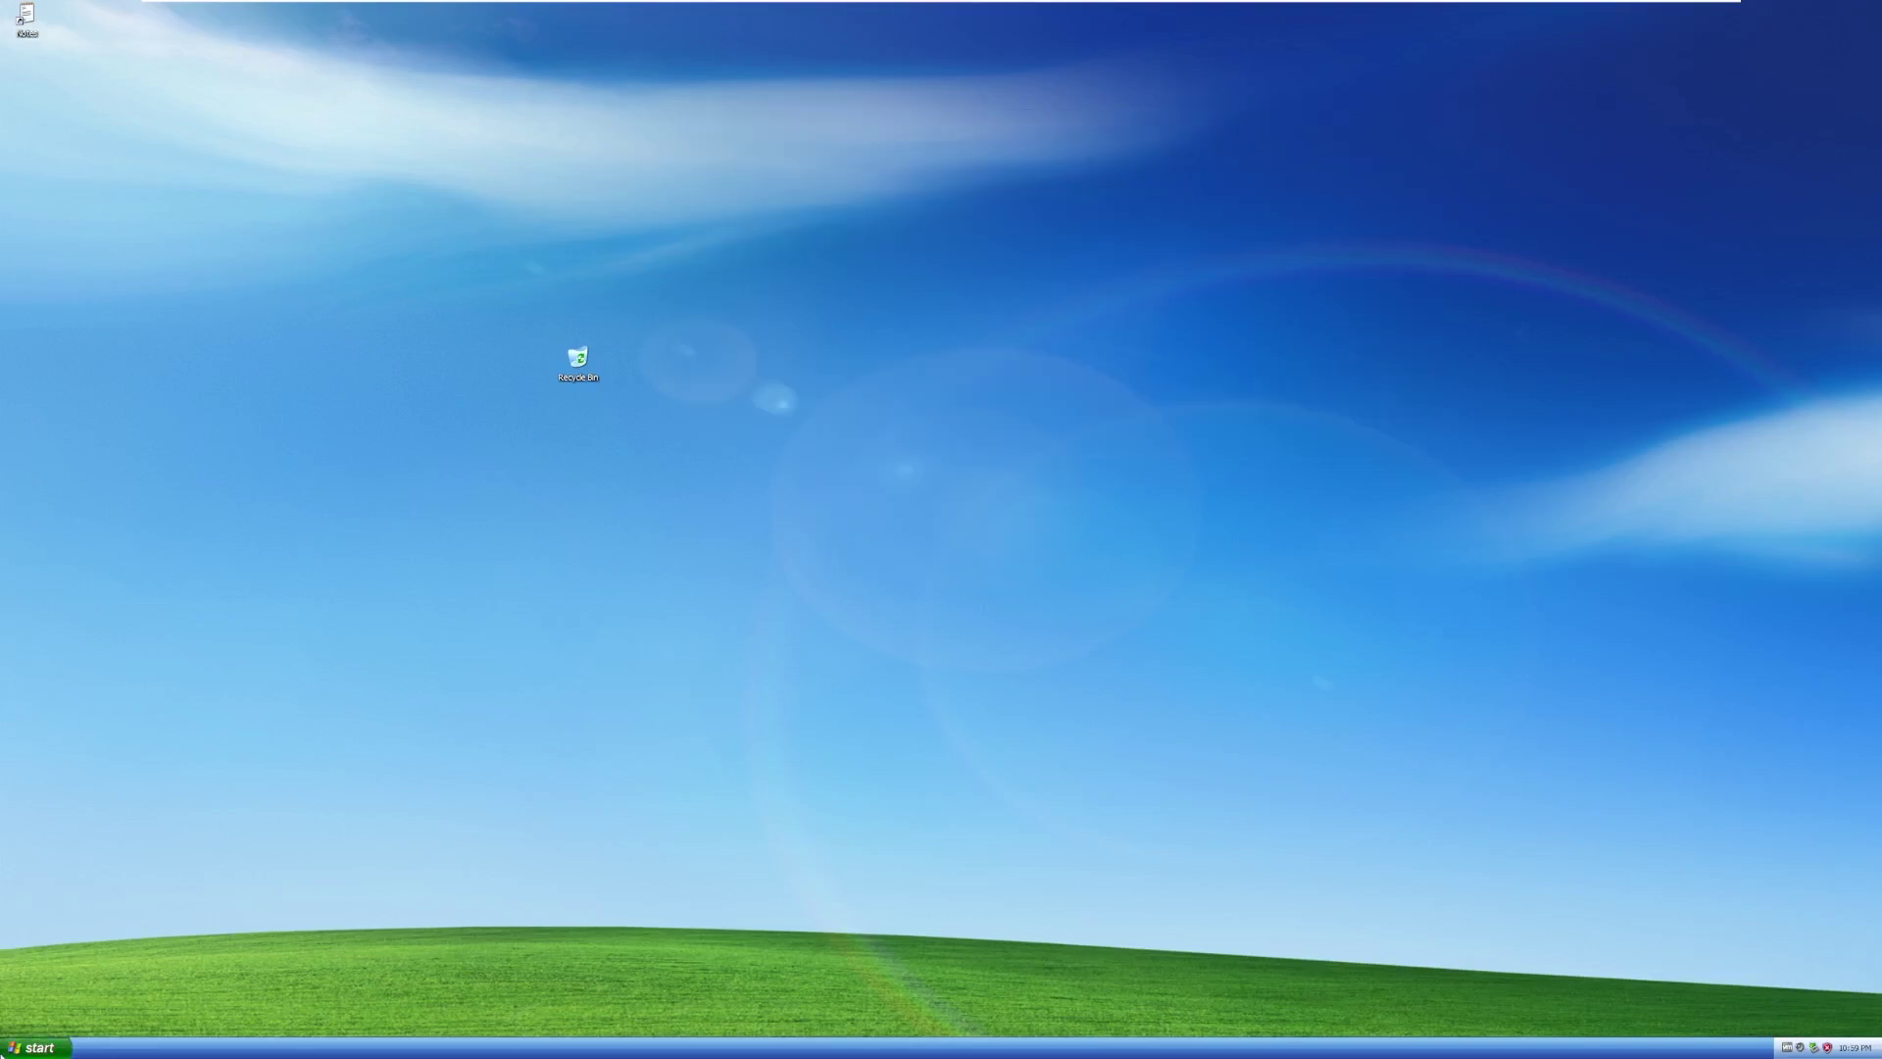
click(41, 1047)
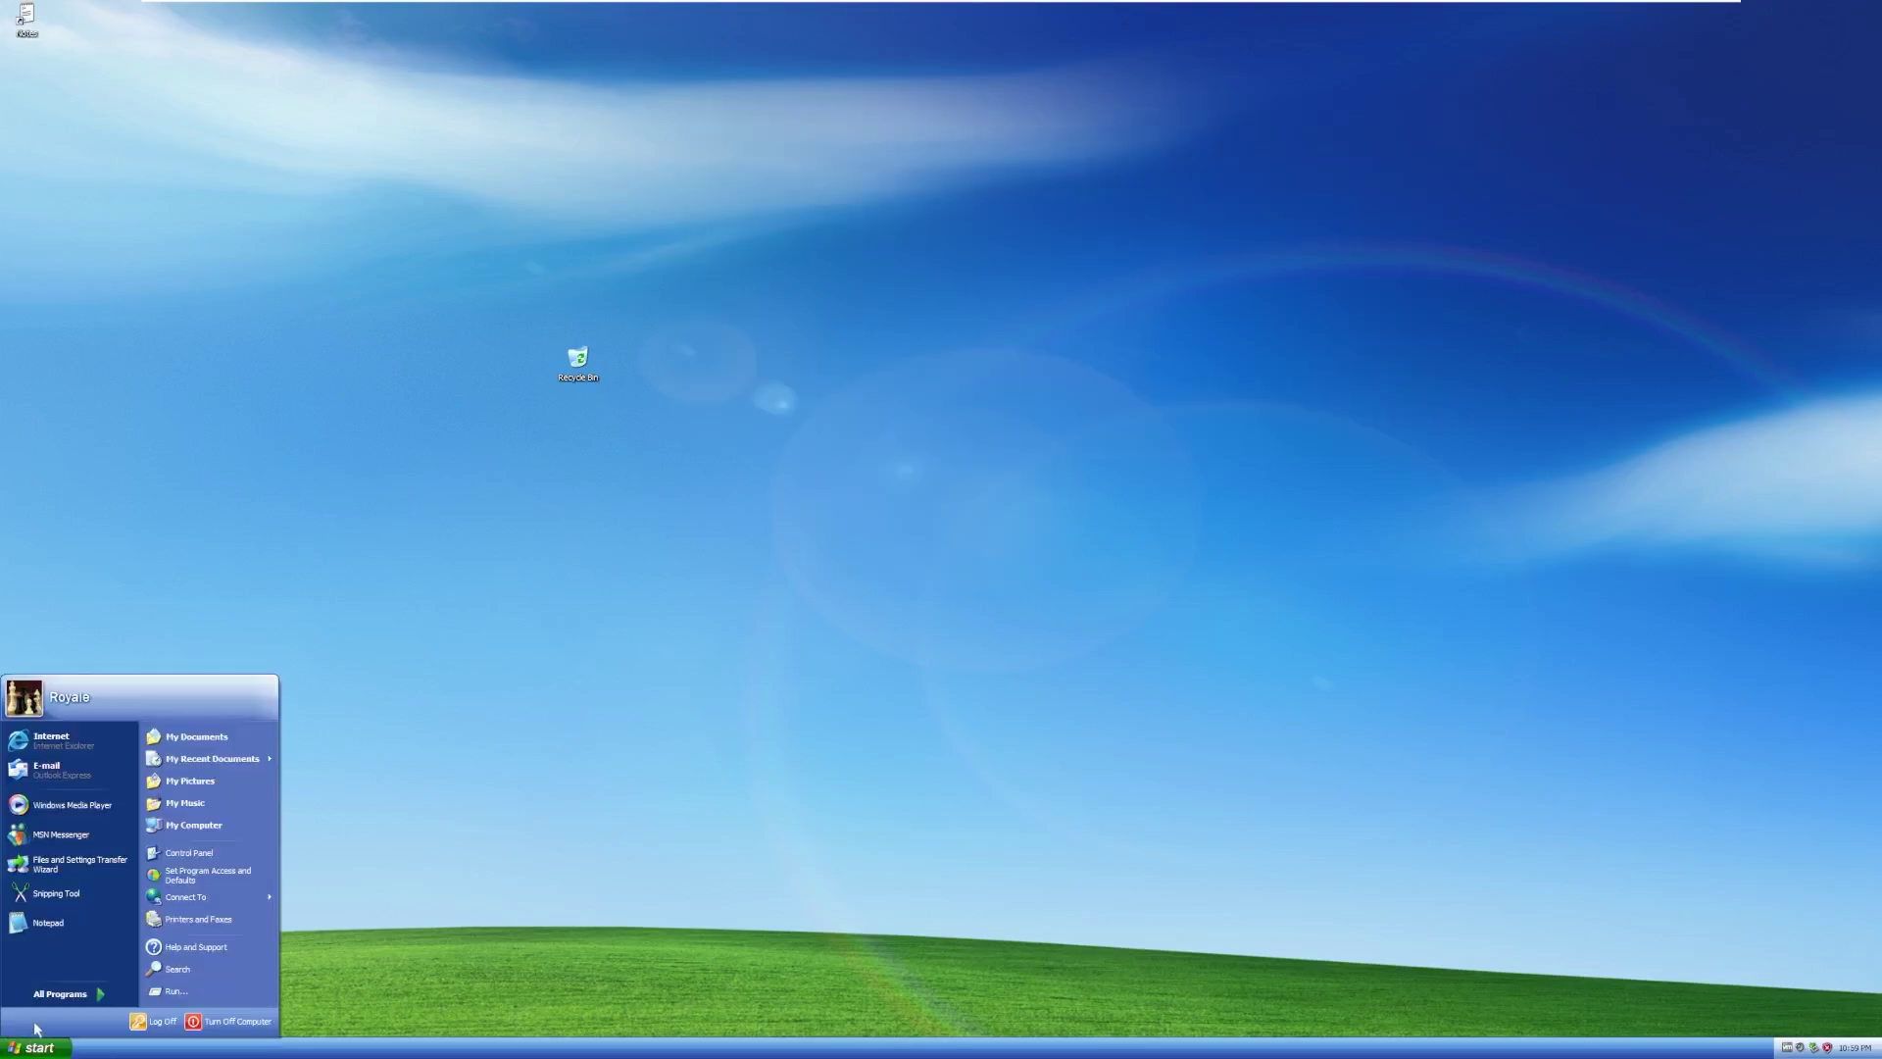
mouse_move(83, 994)
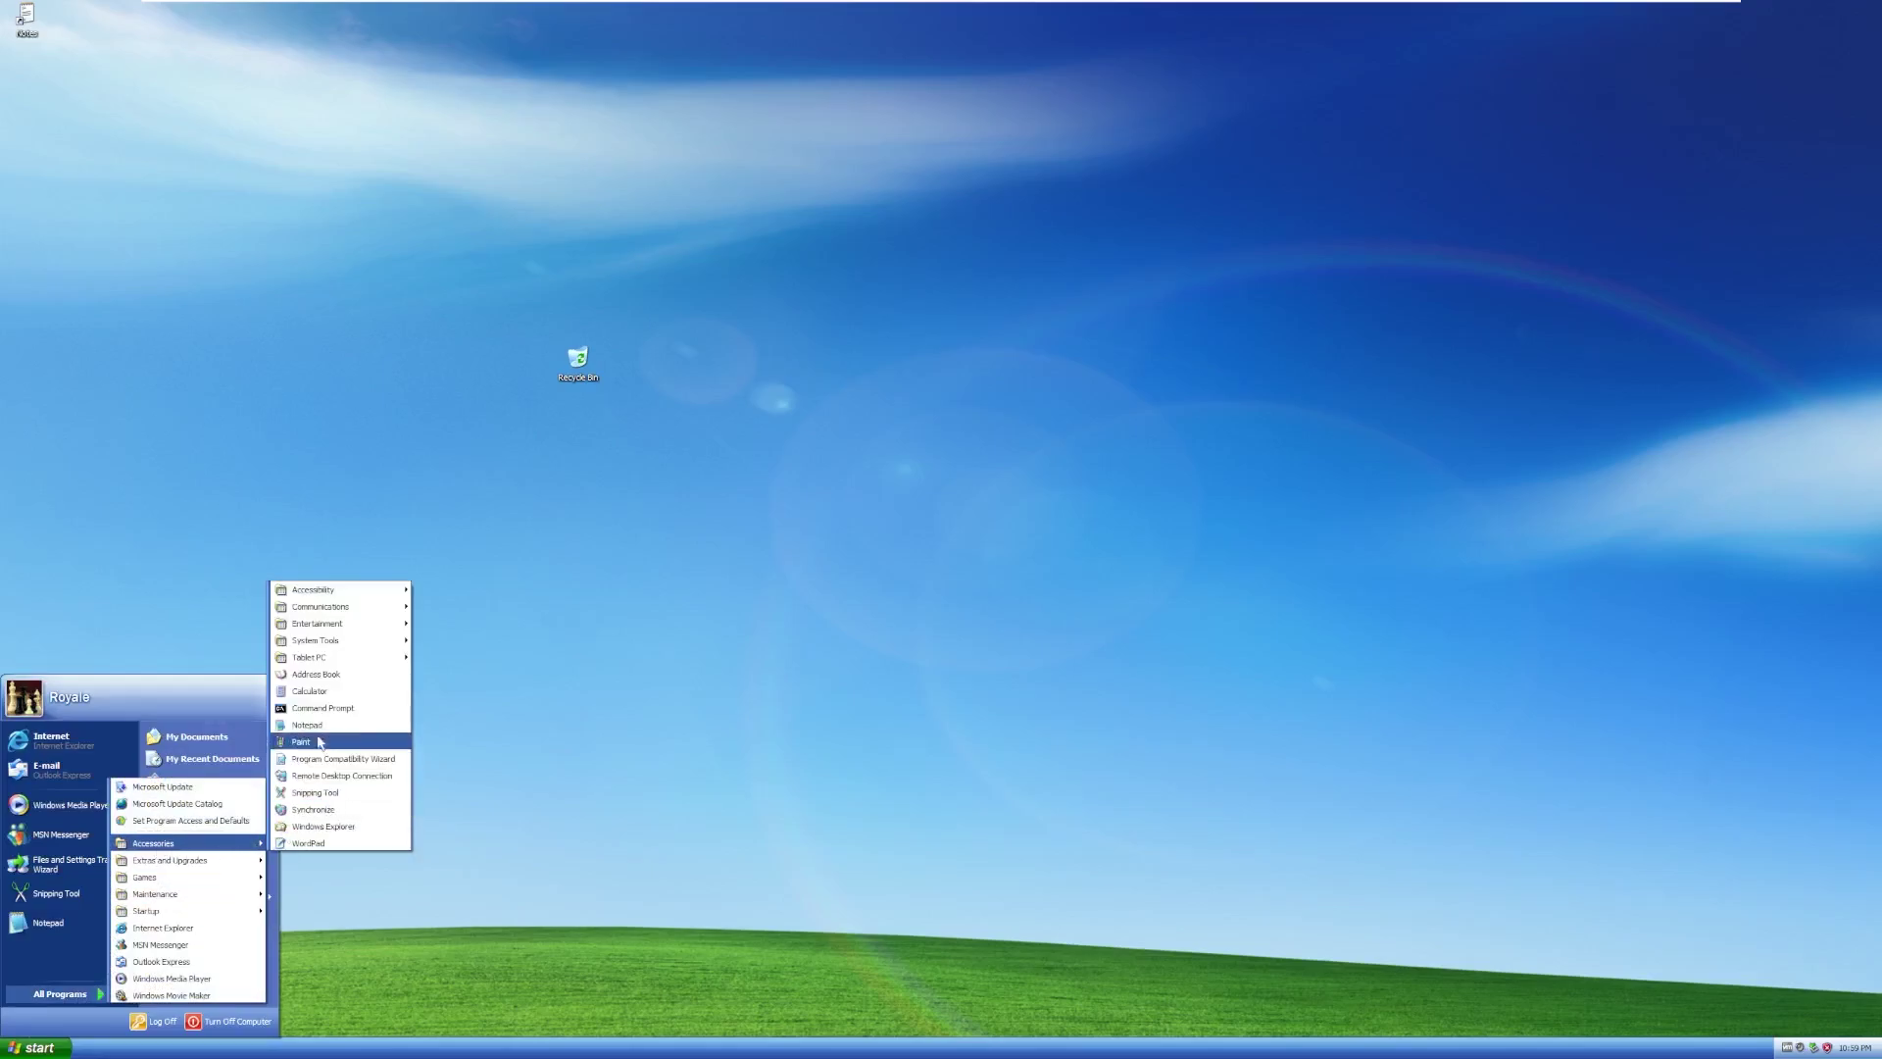
click(162, 787)
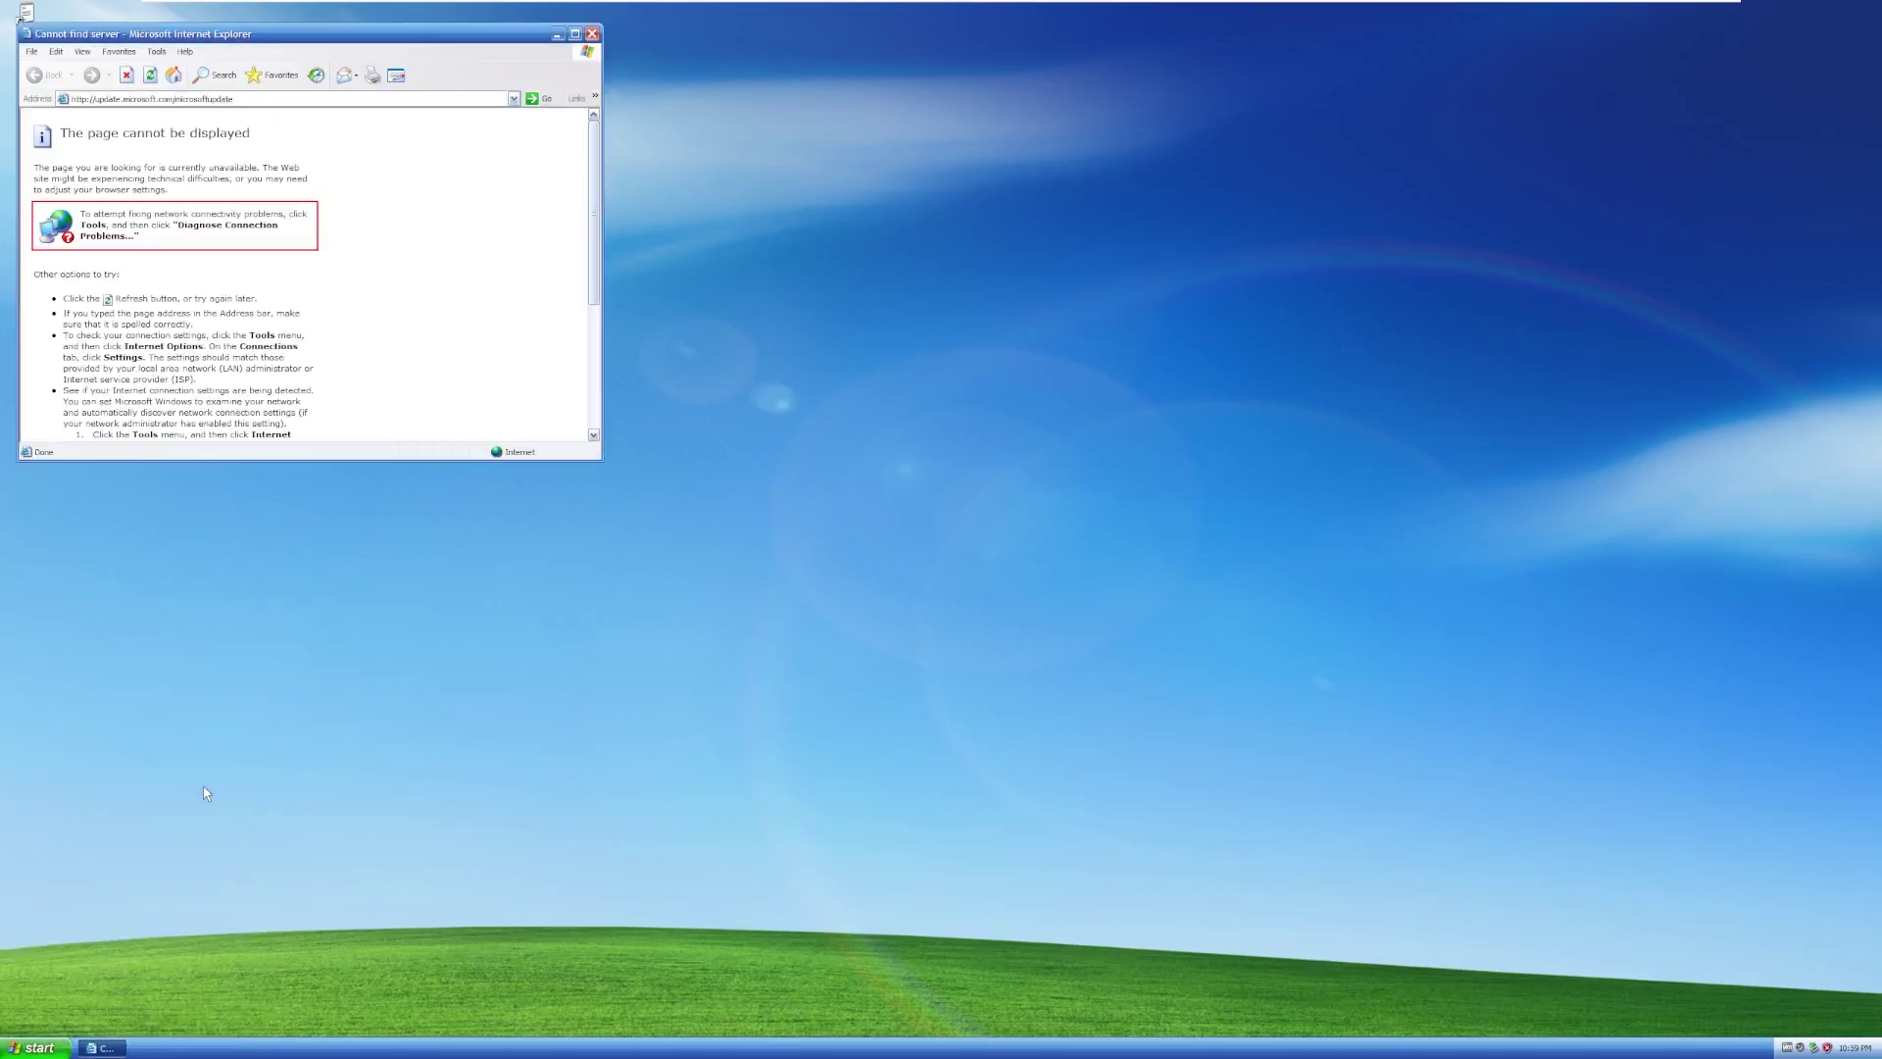
click(591, 33)
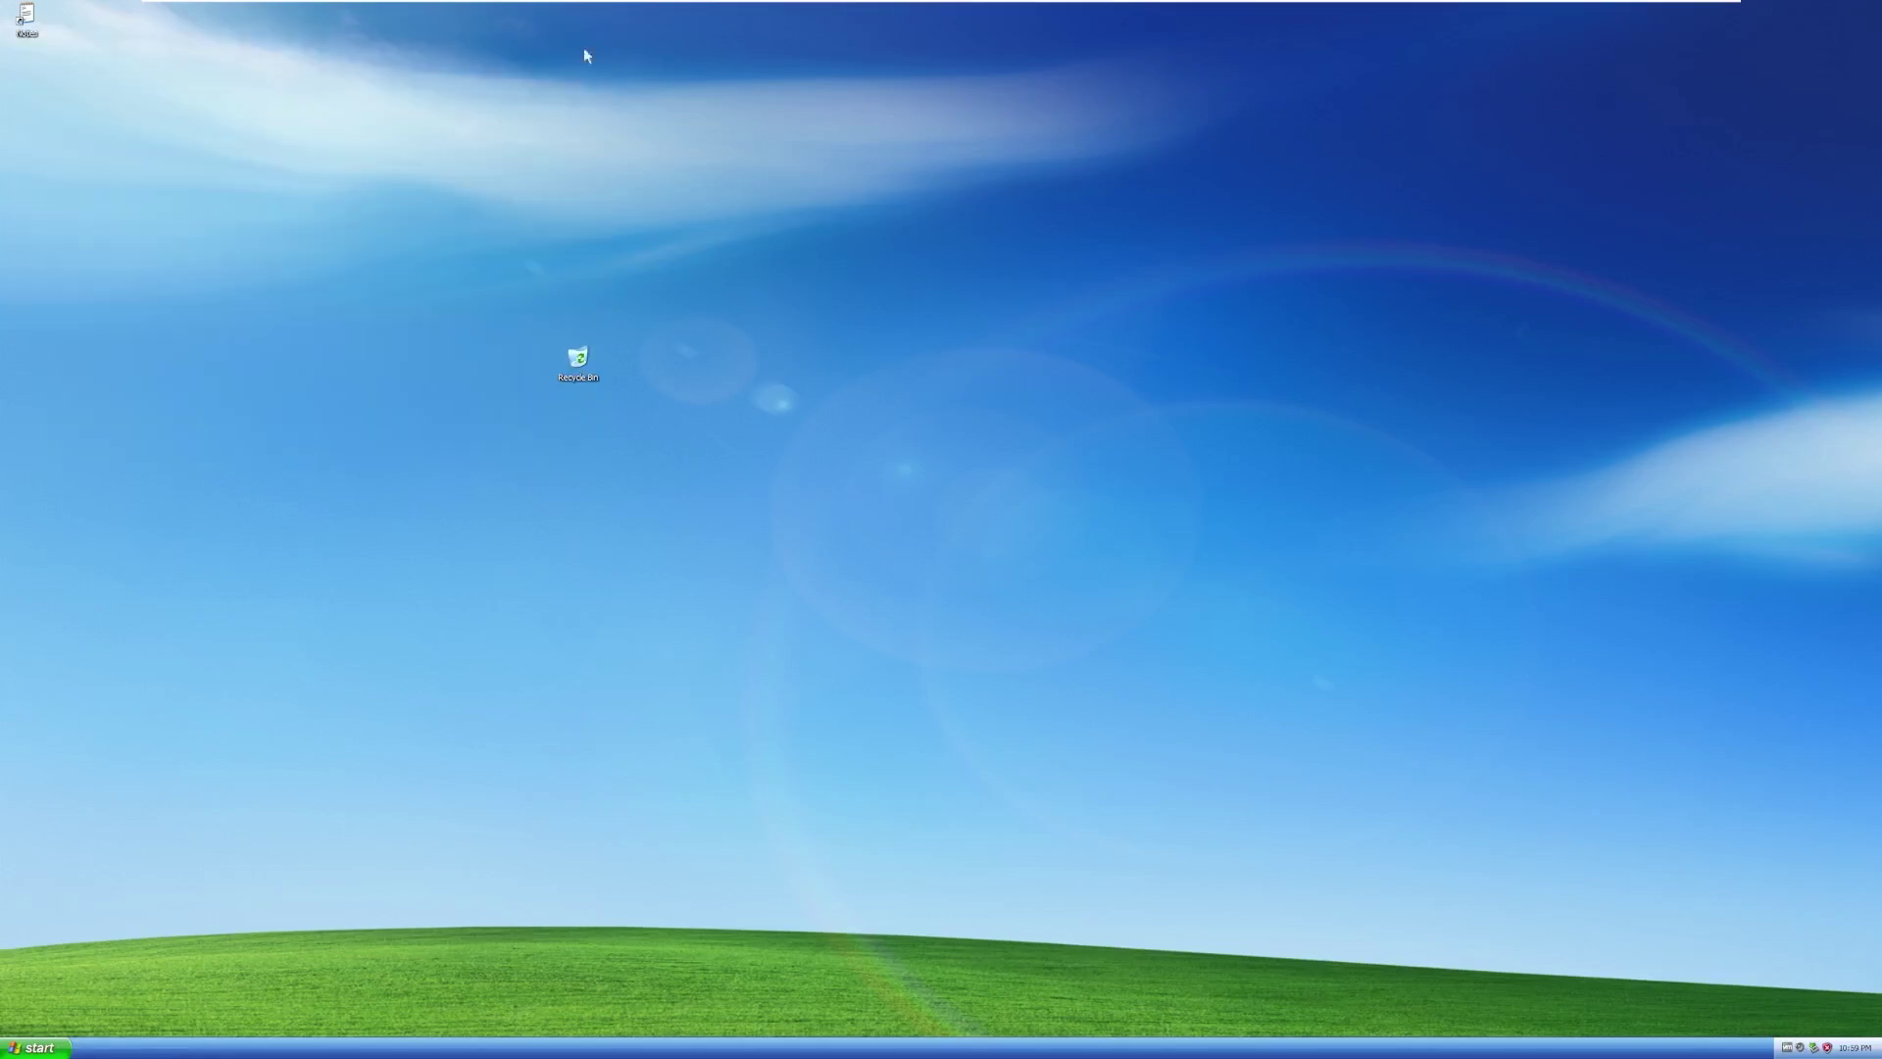
click(37, 1047)
mouse_move(40, 999)
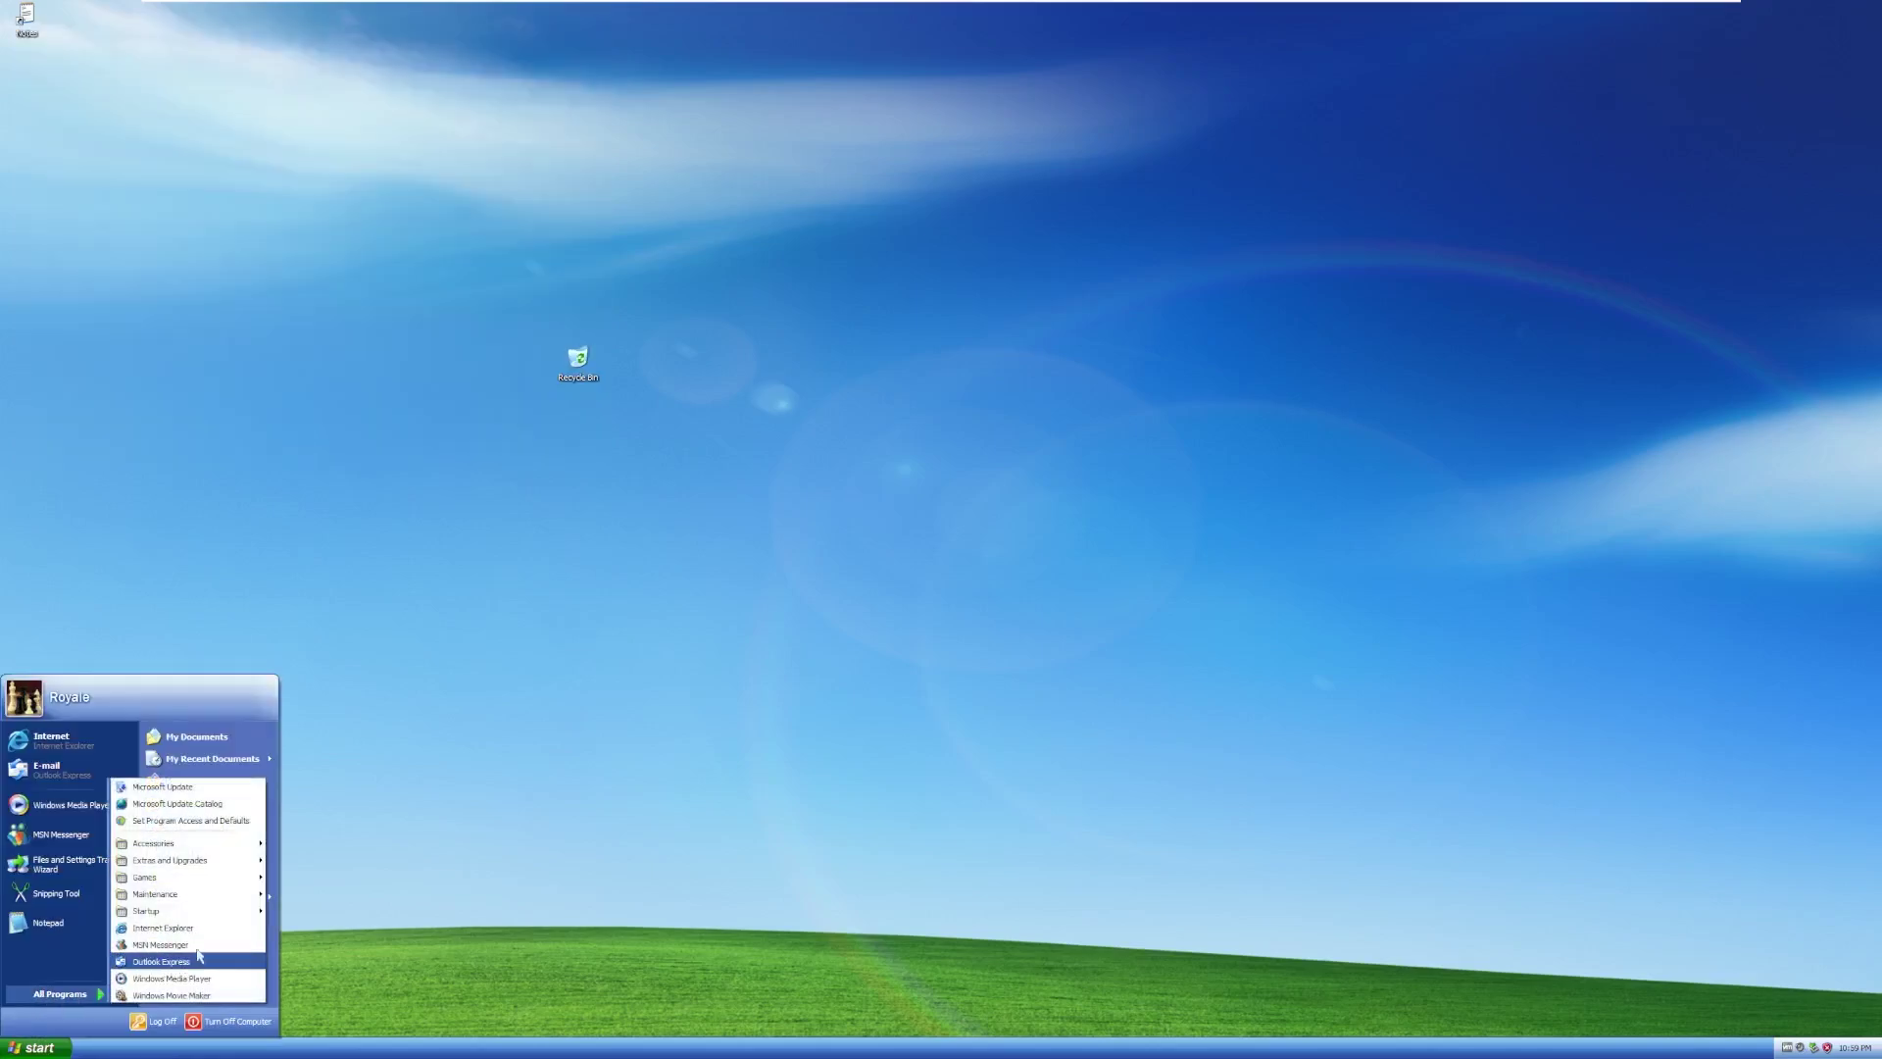
mouse_move(214, 912)
mouse_move(206, 877)
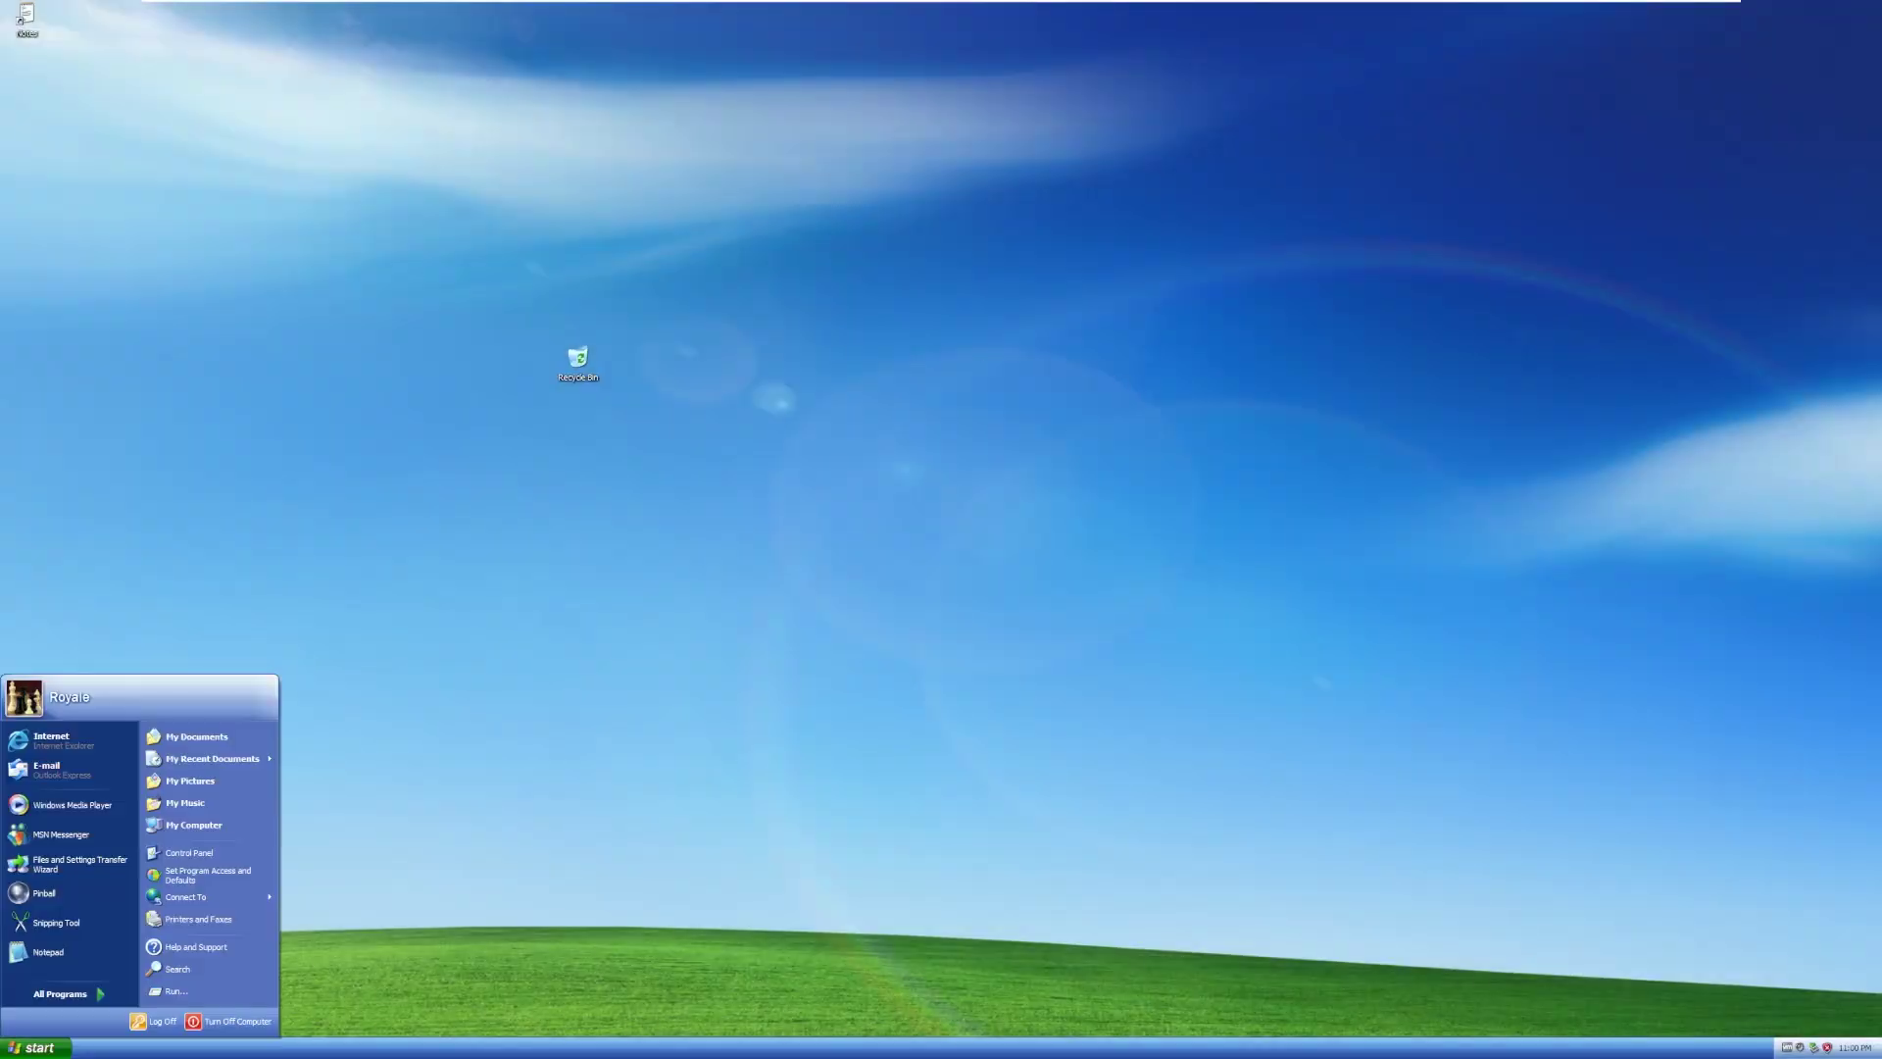
click(63, 996)
Browse Local Disk (C:) in My Computer and view its properties: 36.5 GB free of 39.9 GB
click(211, 826)
double_click(193, 195)
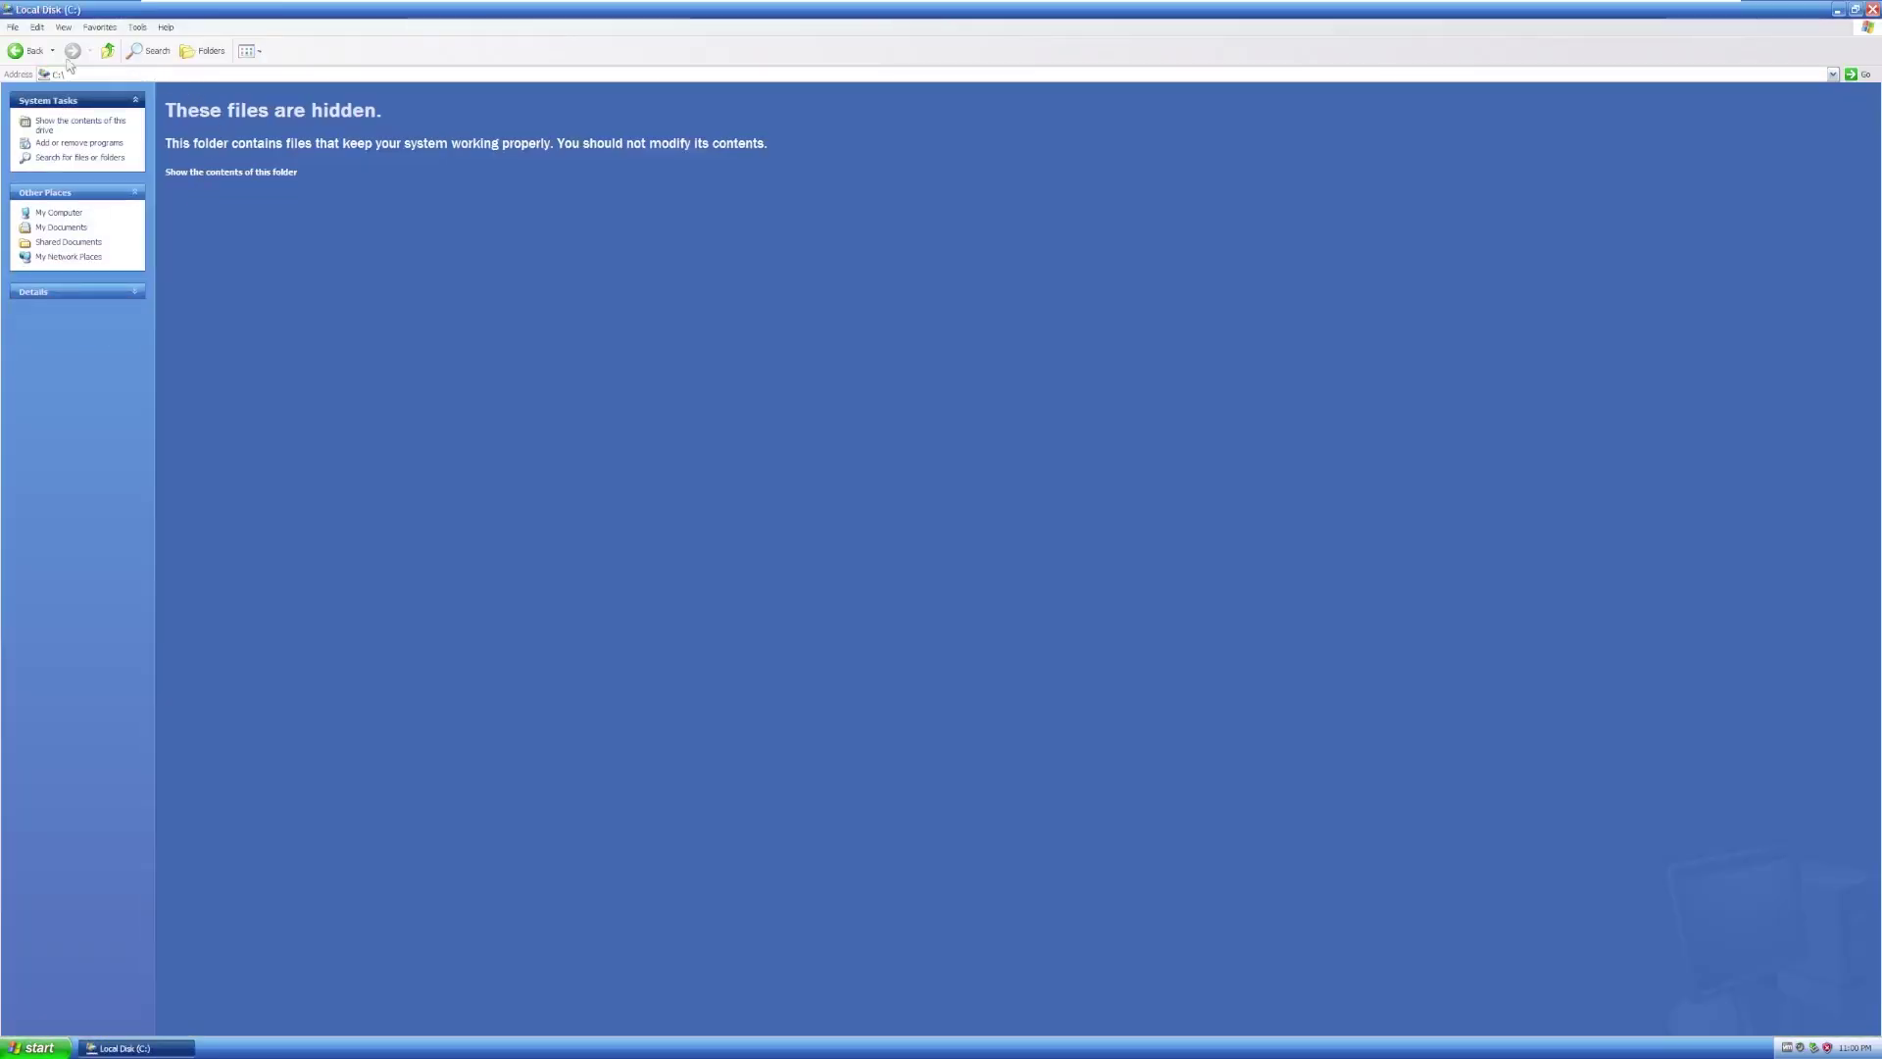
click(35, 51)
right_click(169, 179)
click(196, 196)
right_click(186, 196)
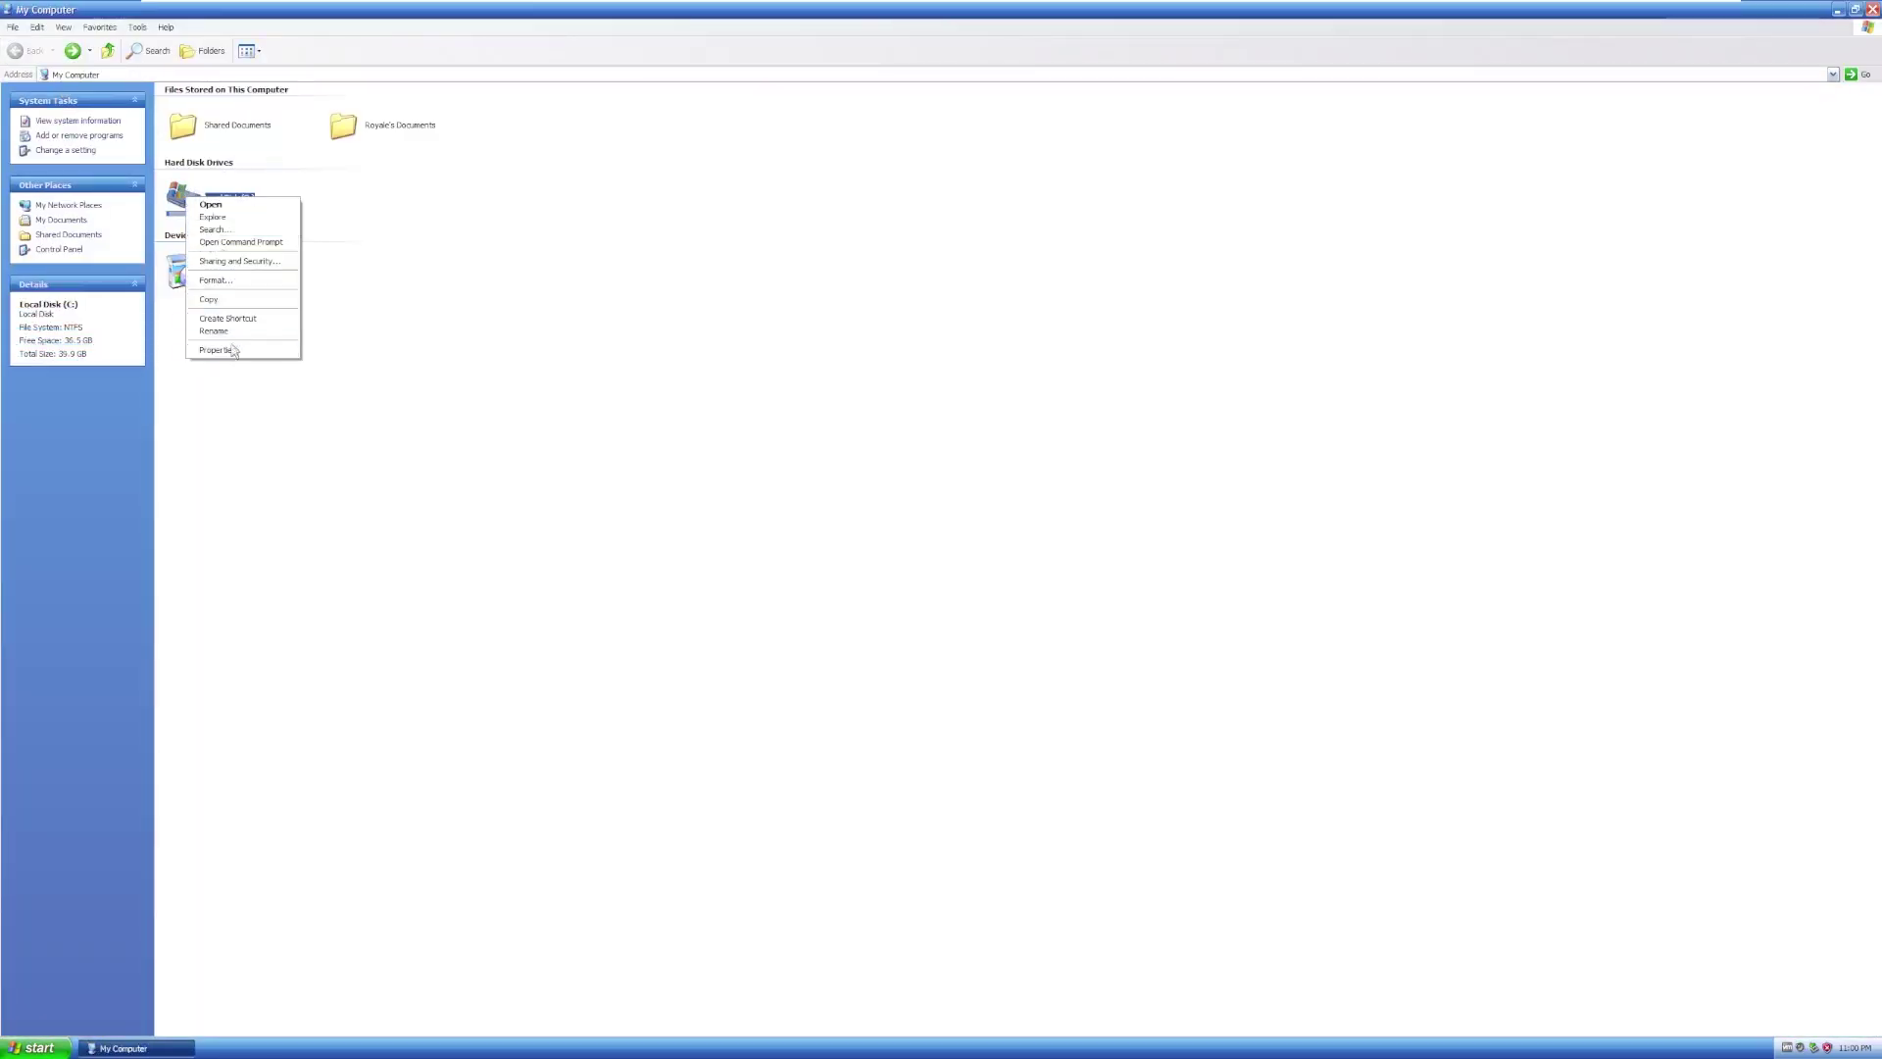
click(217, 349)
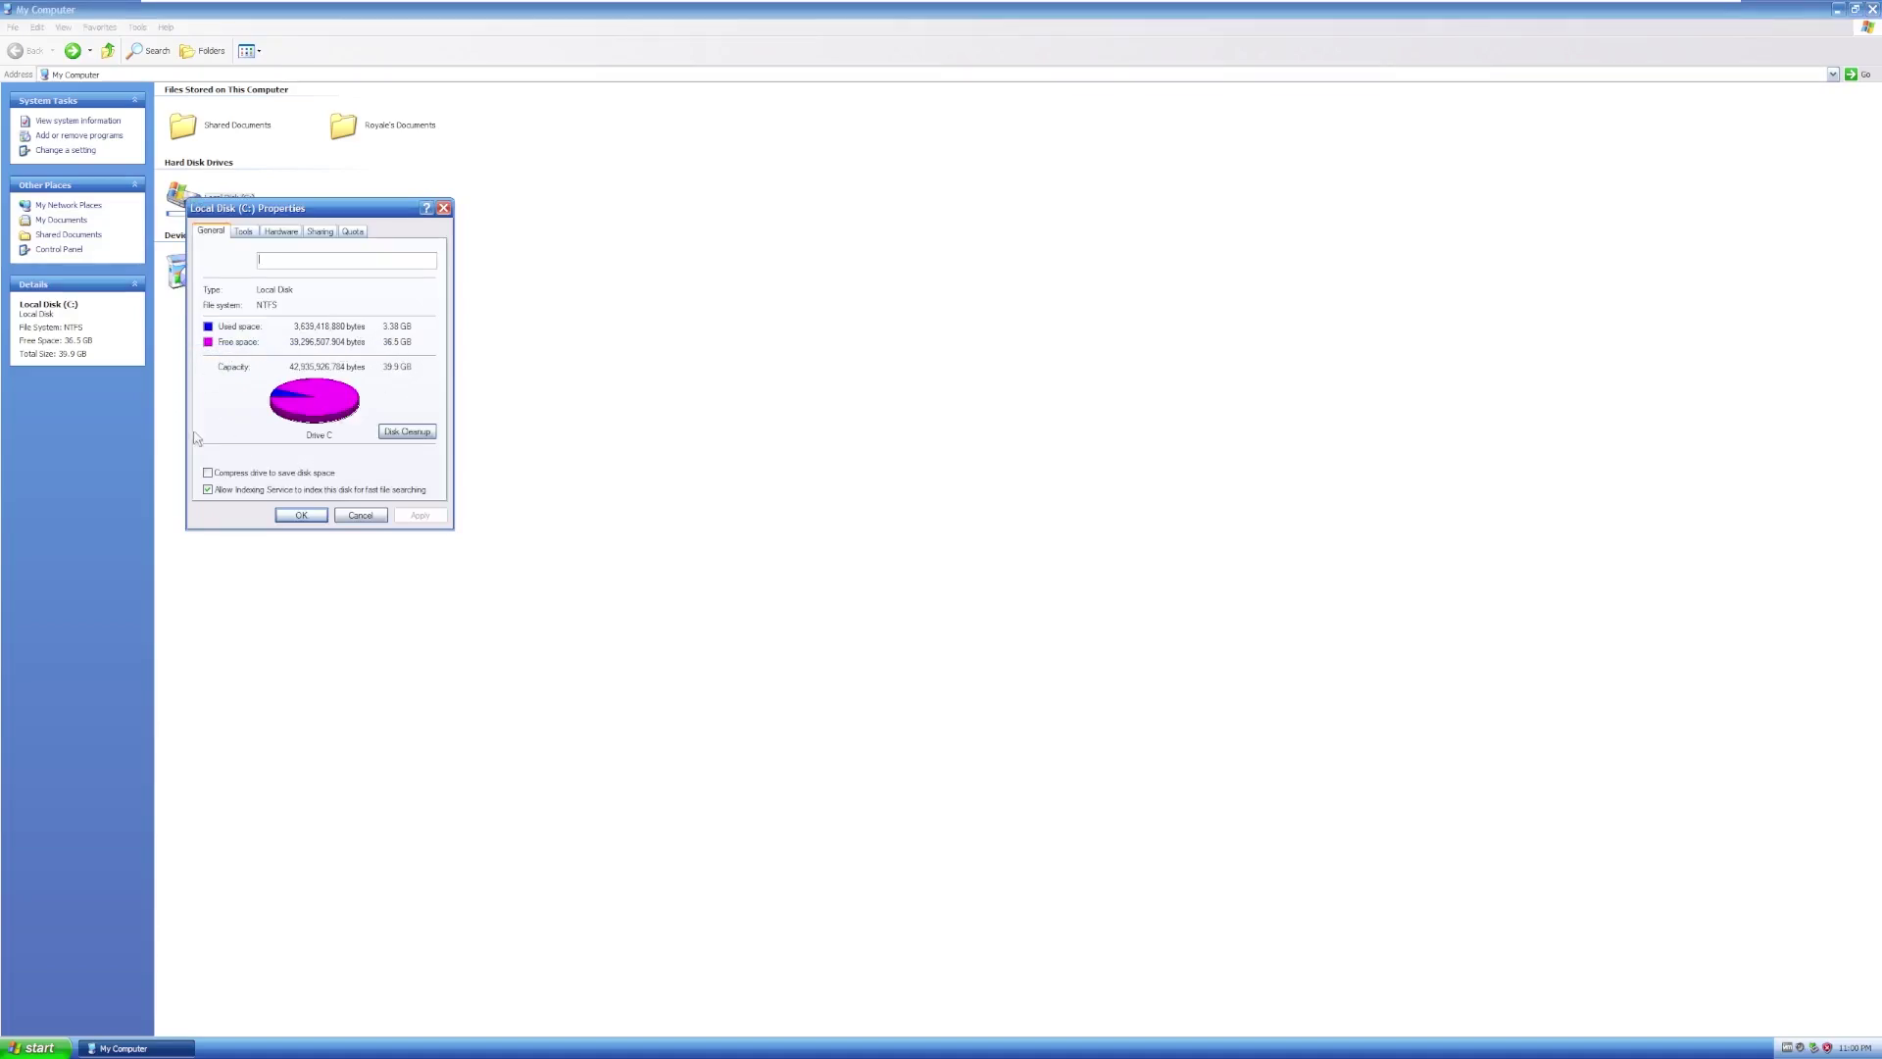
click(443, 208)
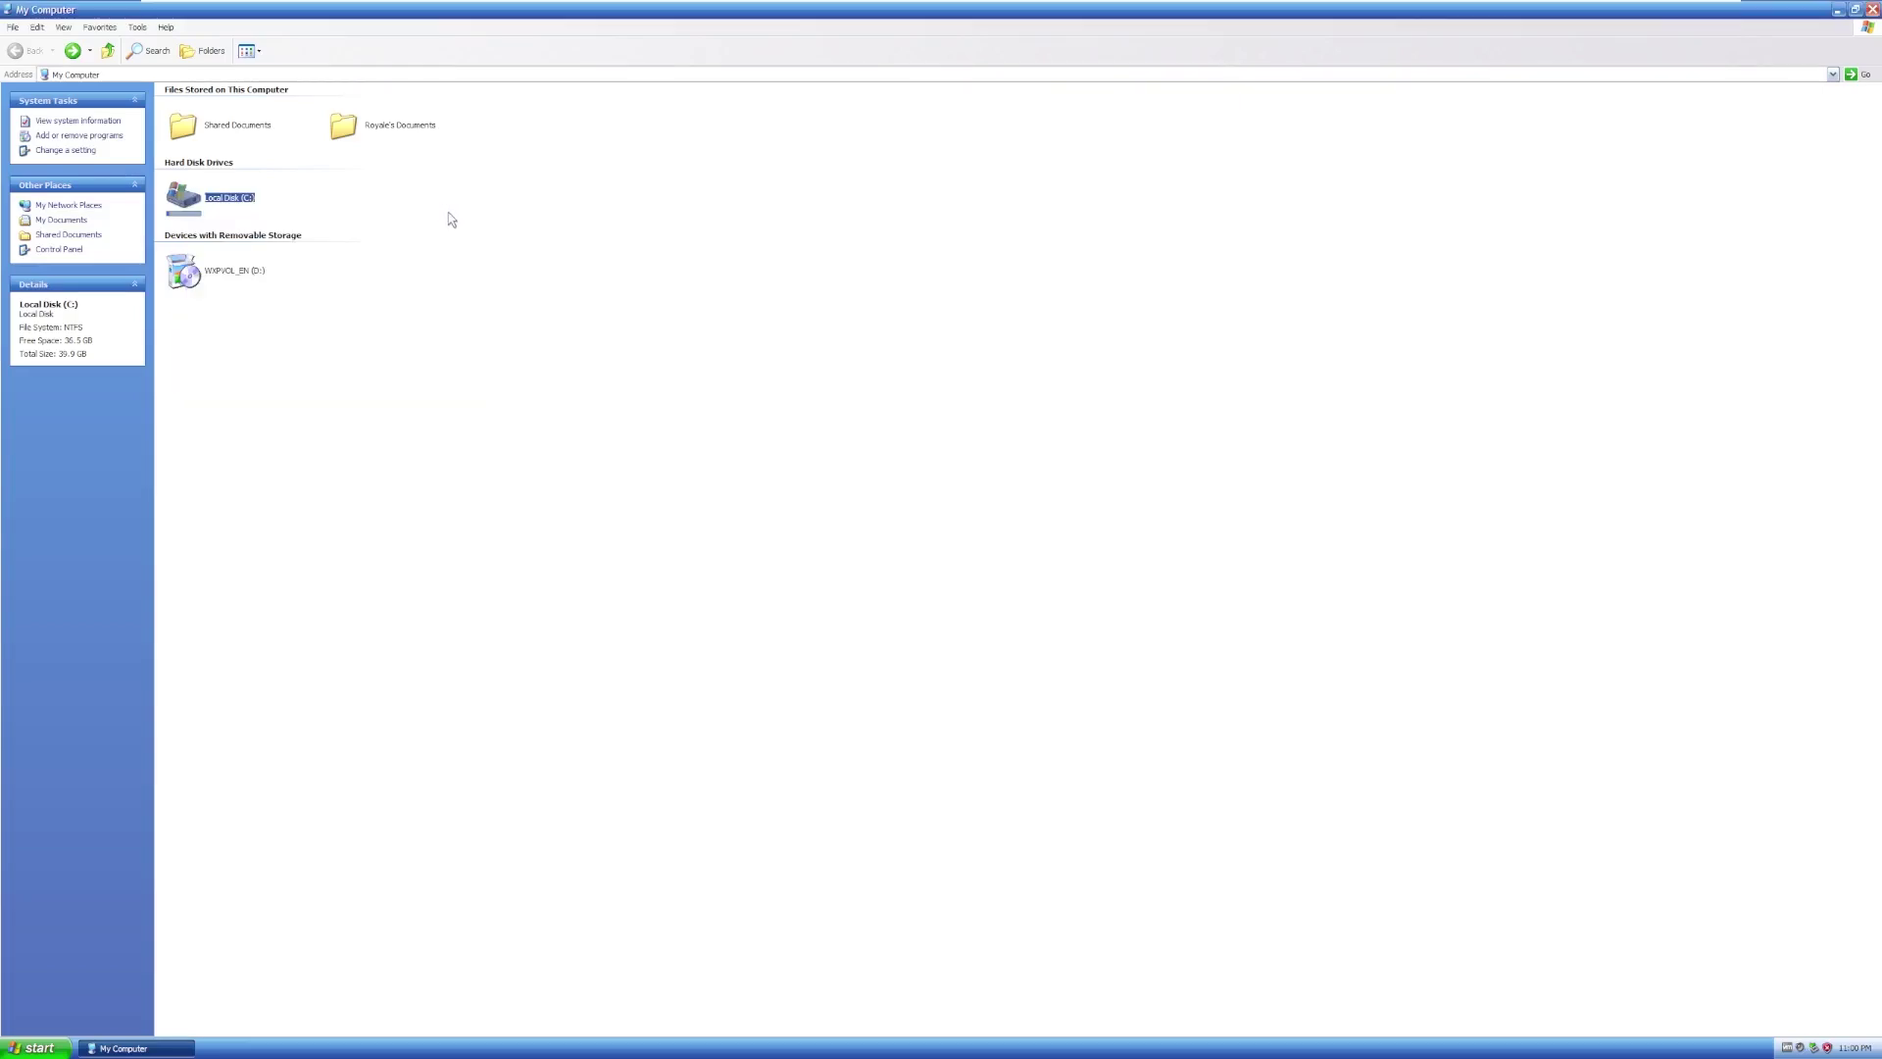
Close My Computer, open Task Manager from the taskbar, and move it lower on the desktop
click(1872, 9)
right_click(775, 1047)
click(801, 1016)
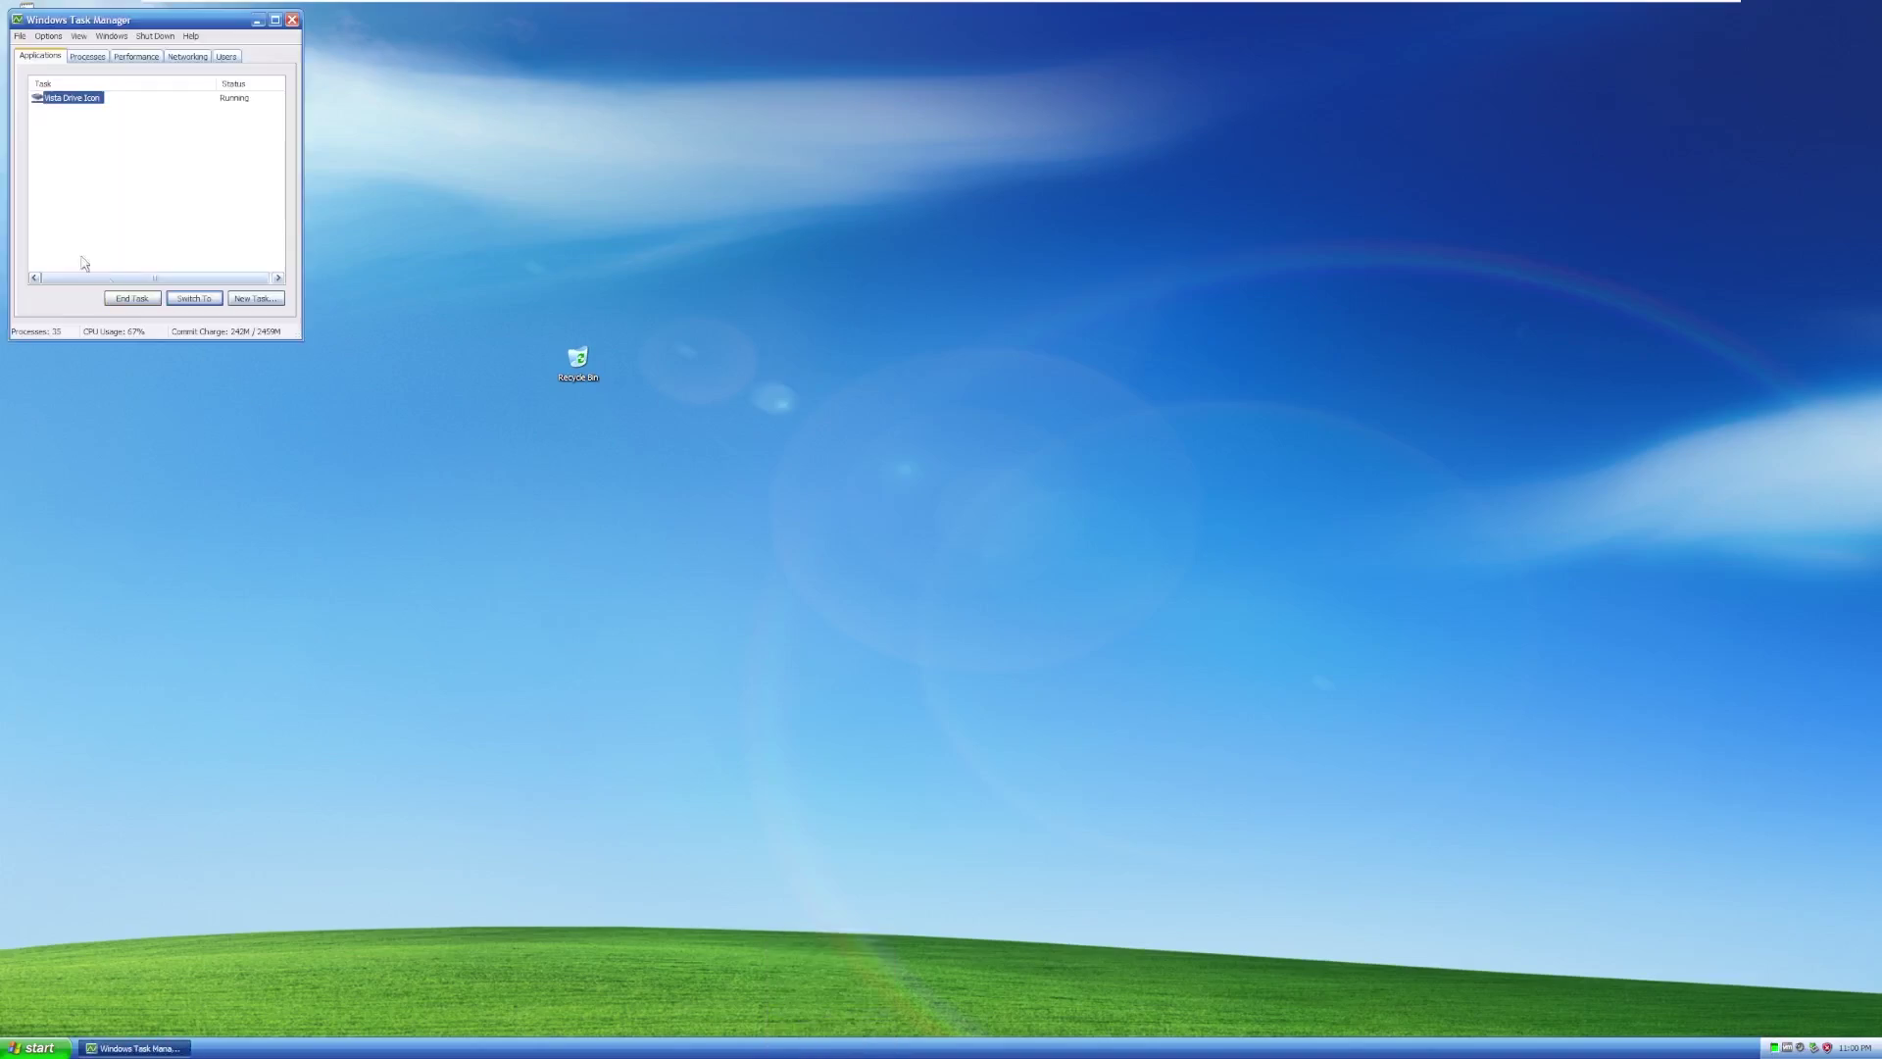
click(85, 60)
click(40, 56)
drag(131, 20, 308, 441)
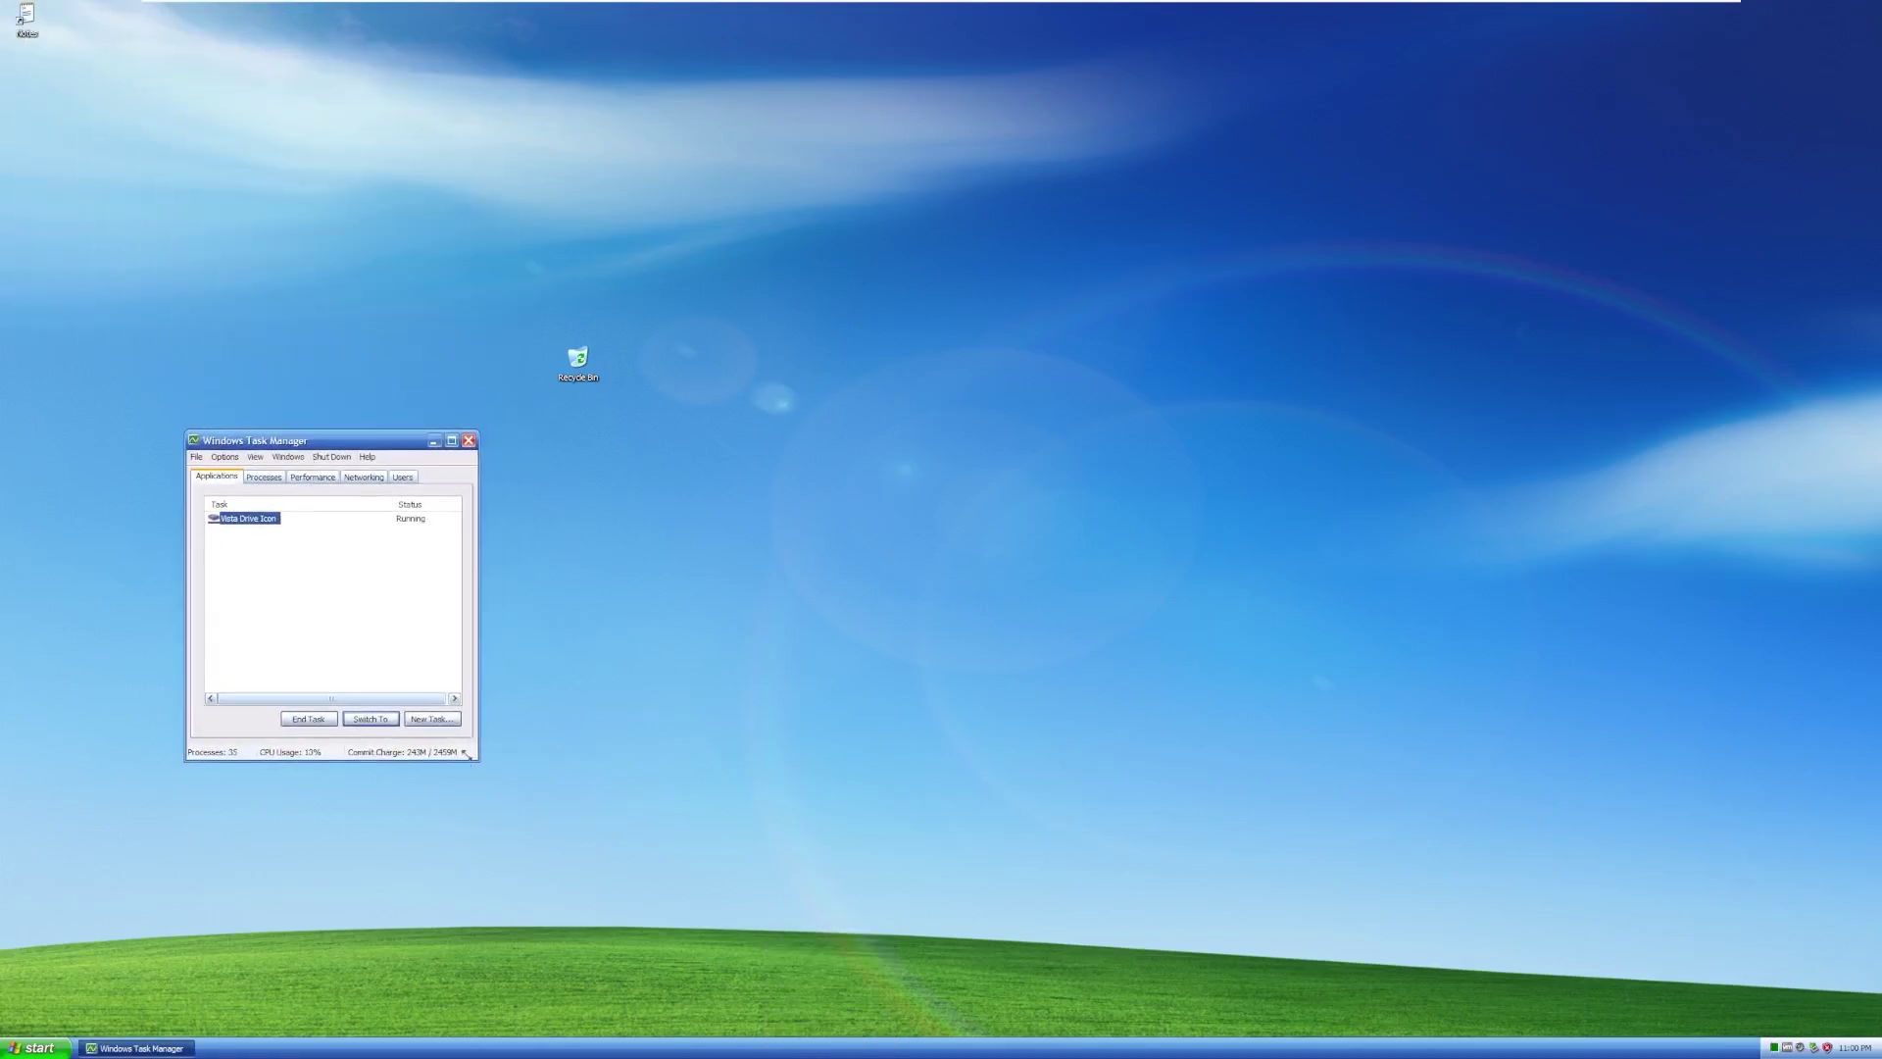
Reopen My Computer and end the Vista Drive Icon task in Task Manager
click(39, 1047)
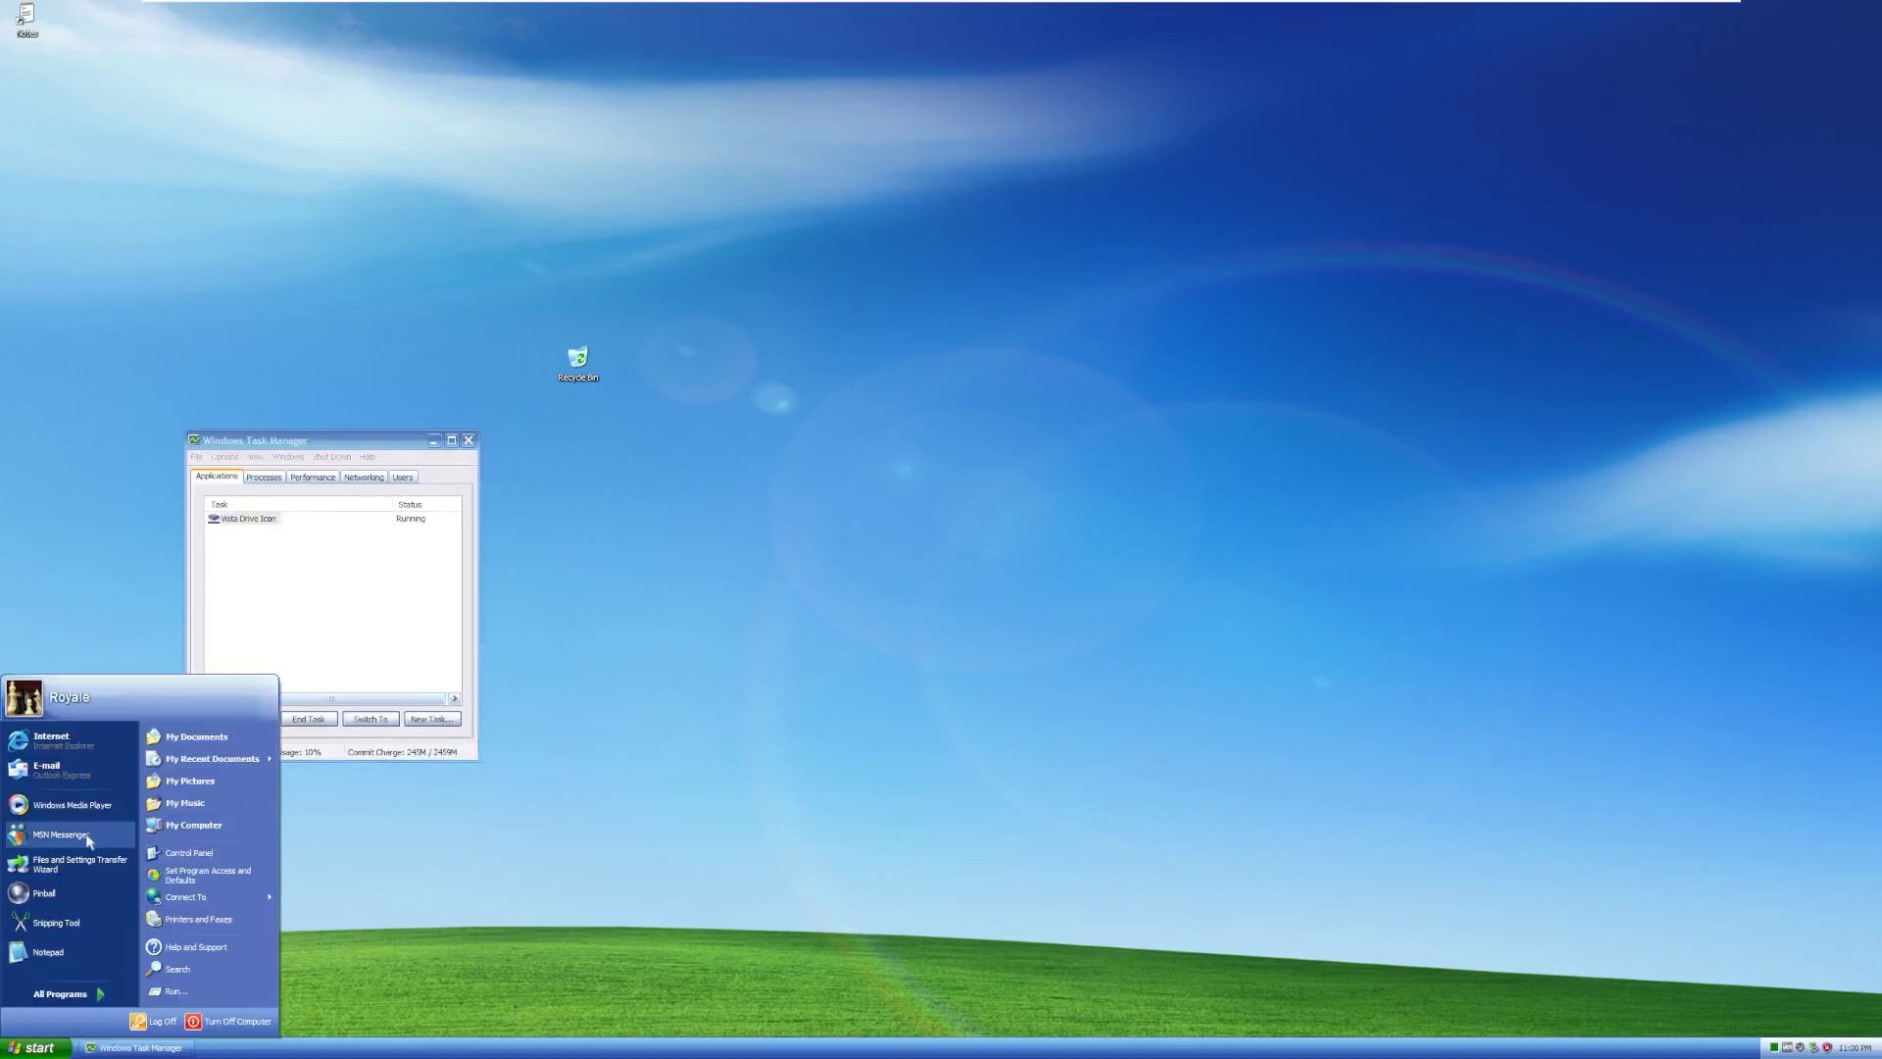
click(200, 827)
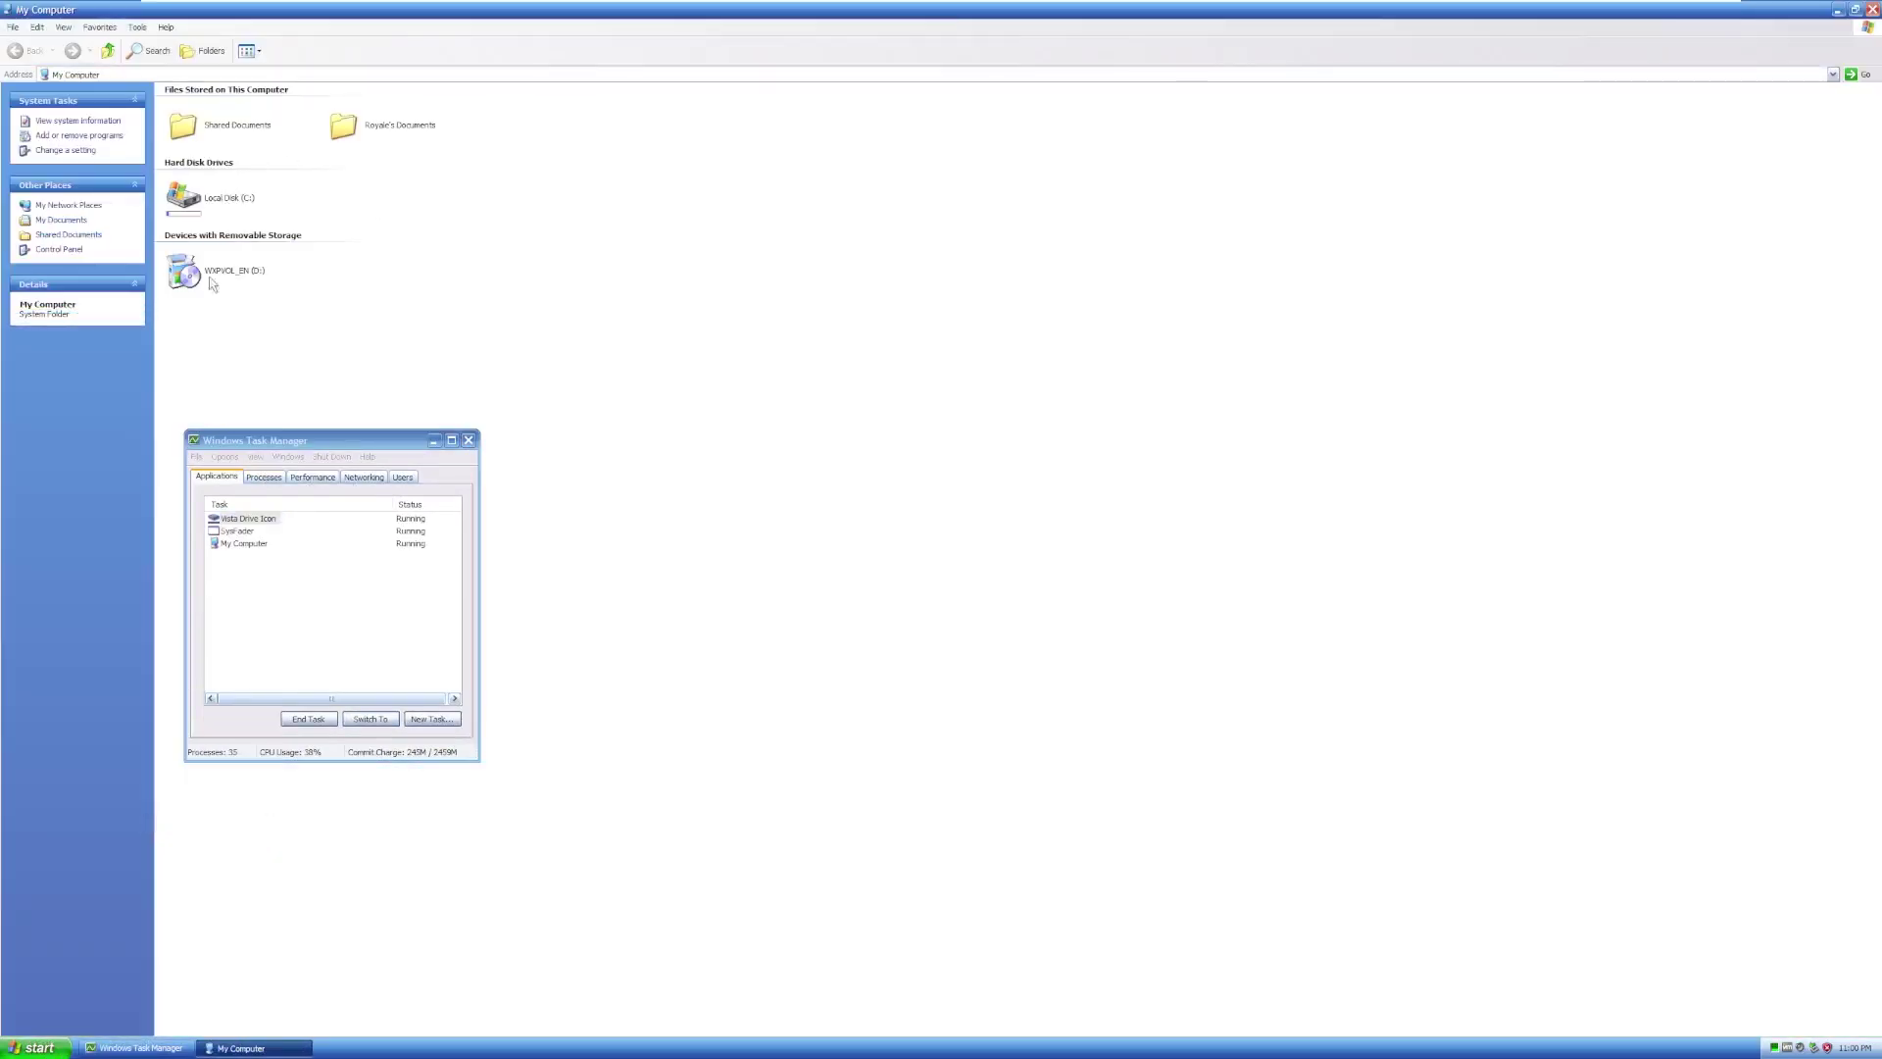
click(245, 520)
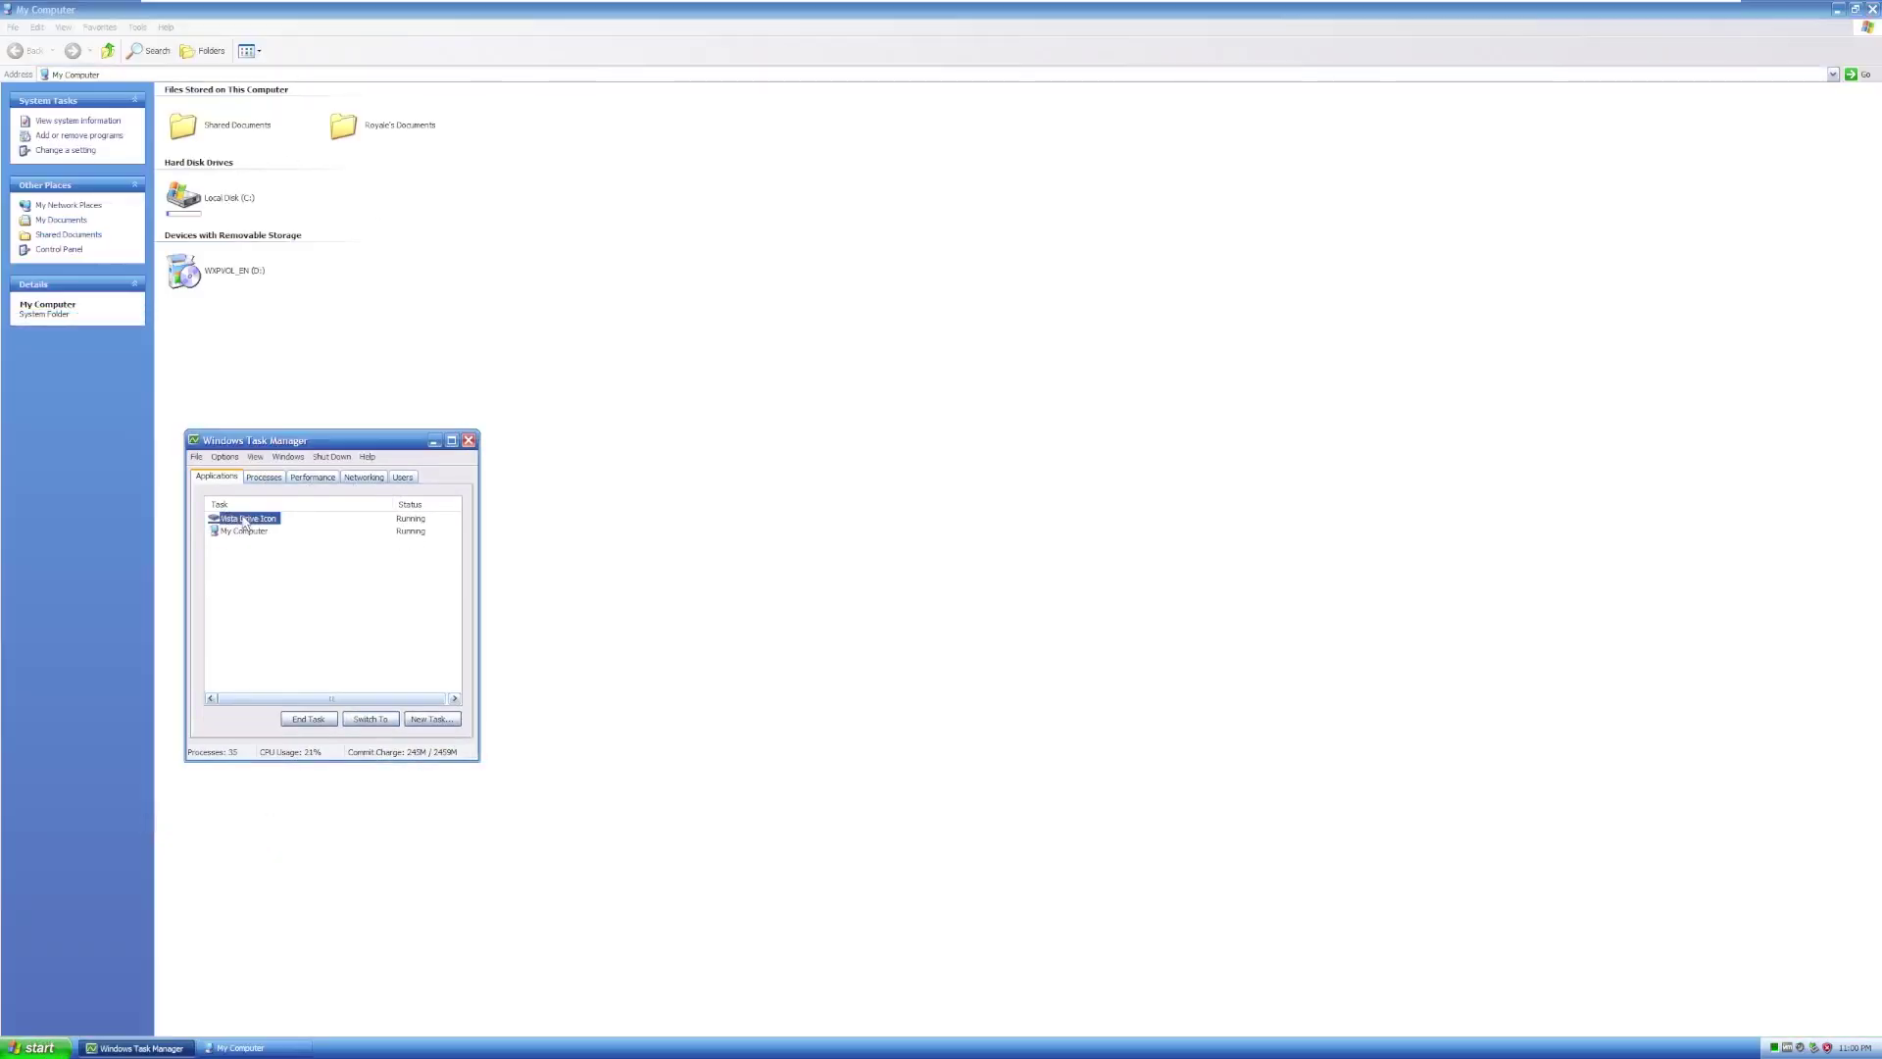
click(309, 719)
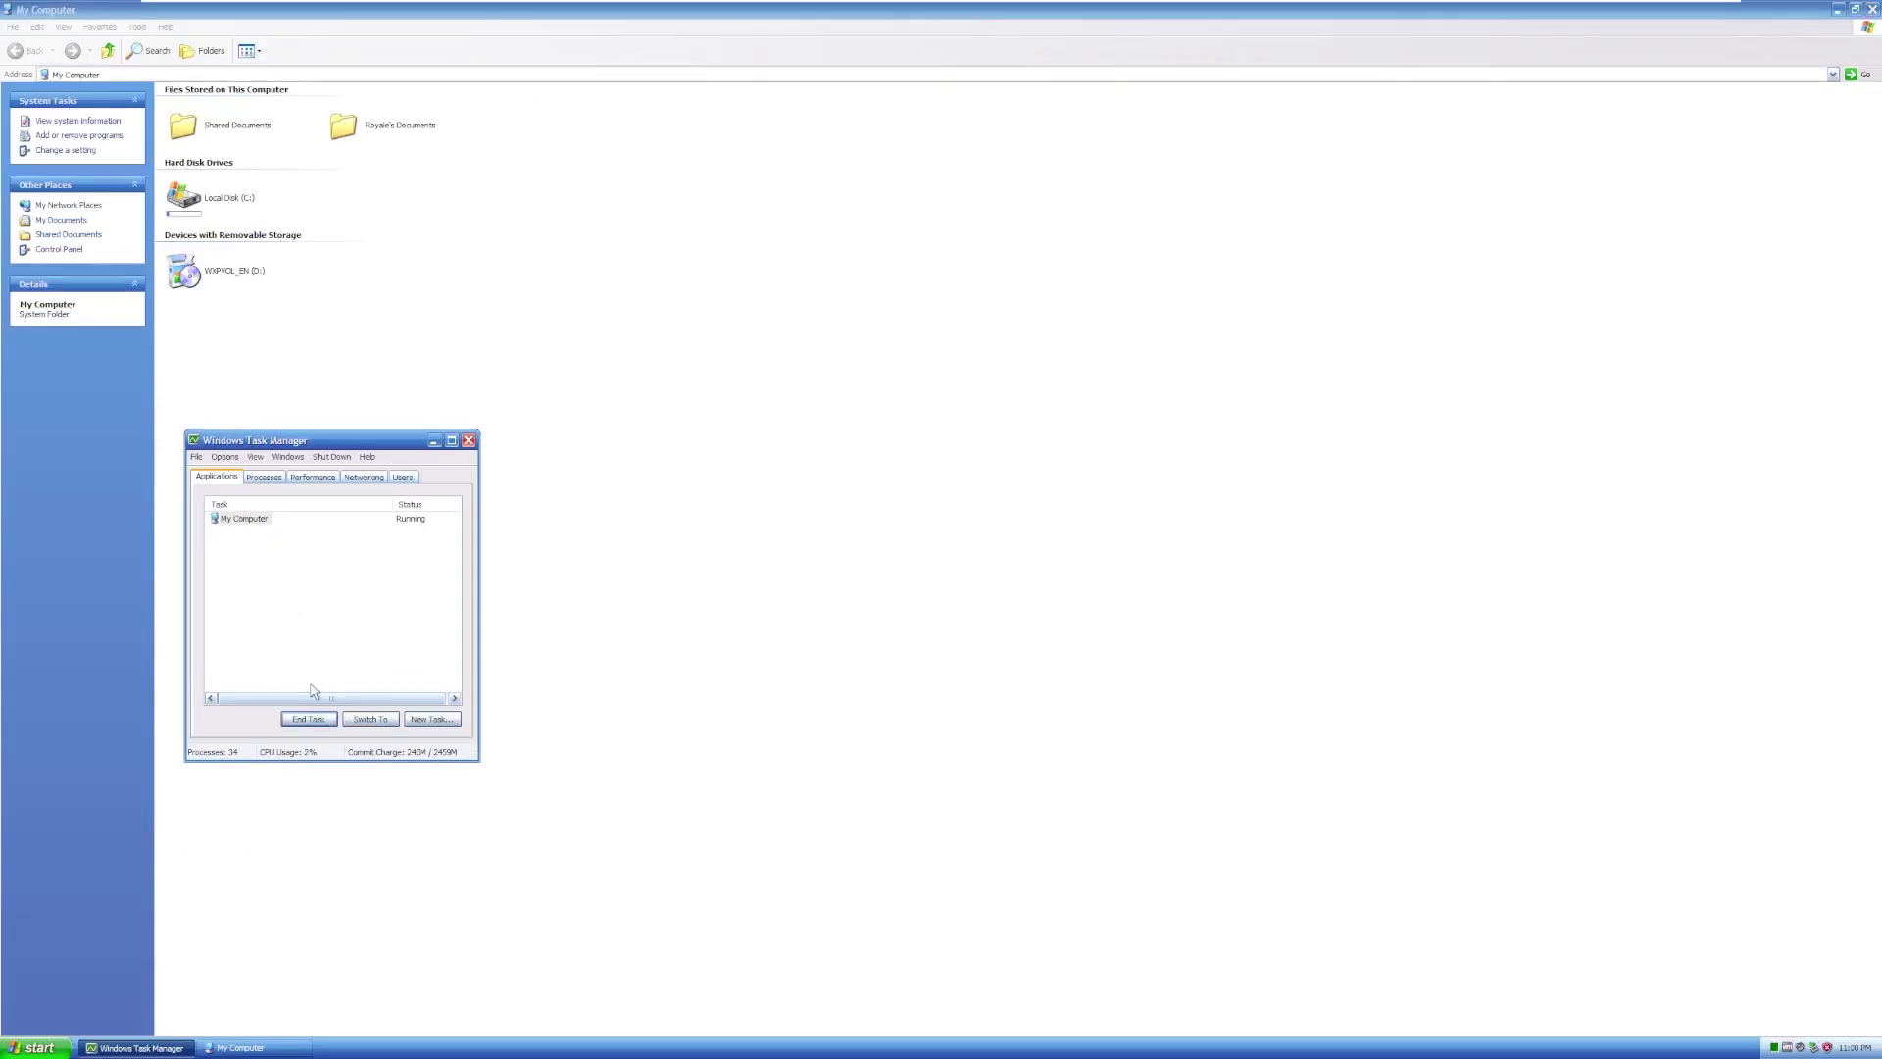
Select the My Computer task, then view the Processes list and the CPU and memory performance graphs
click(361, 512)
click(260, 520)
click(264, 476)
click(285, 75)
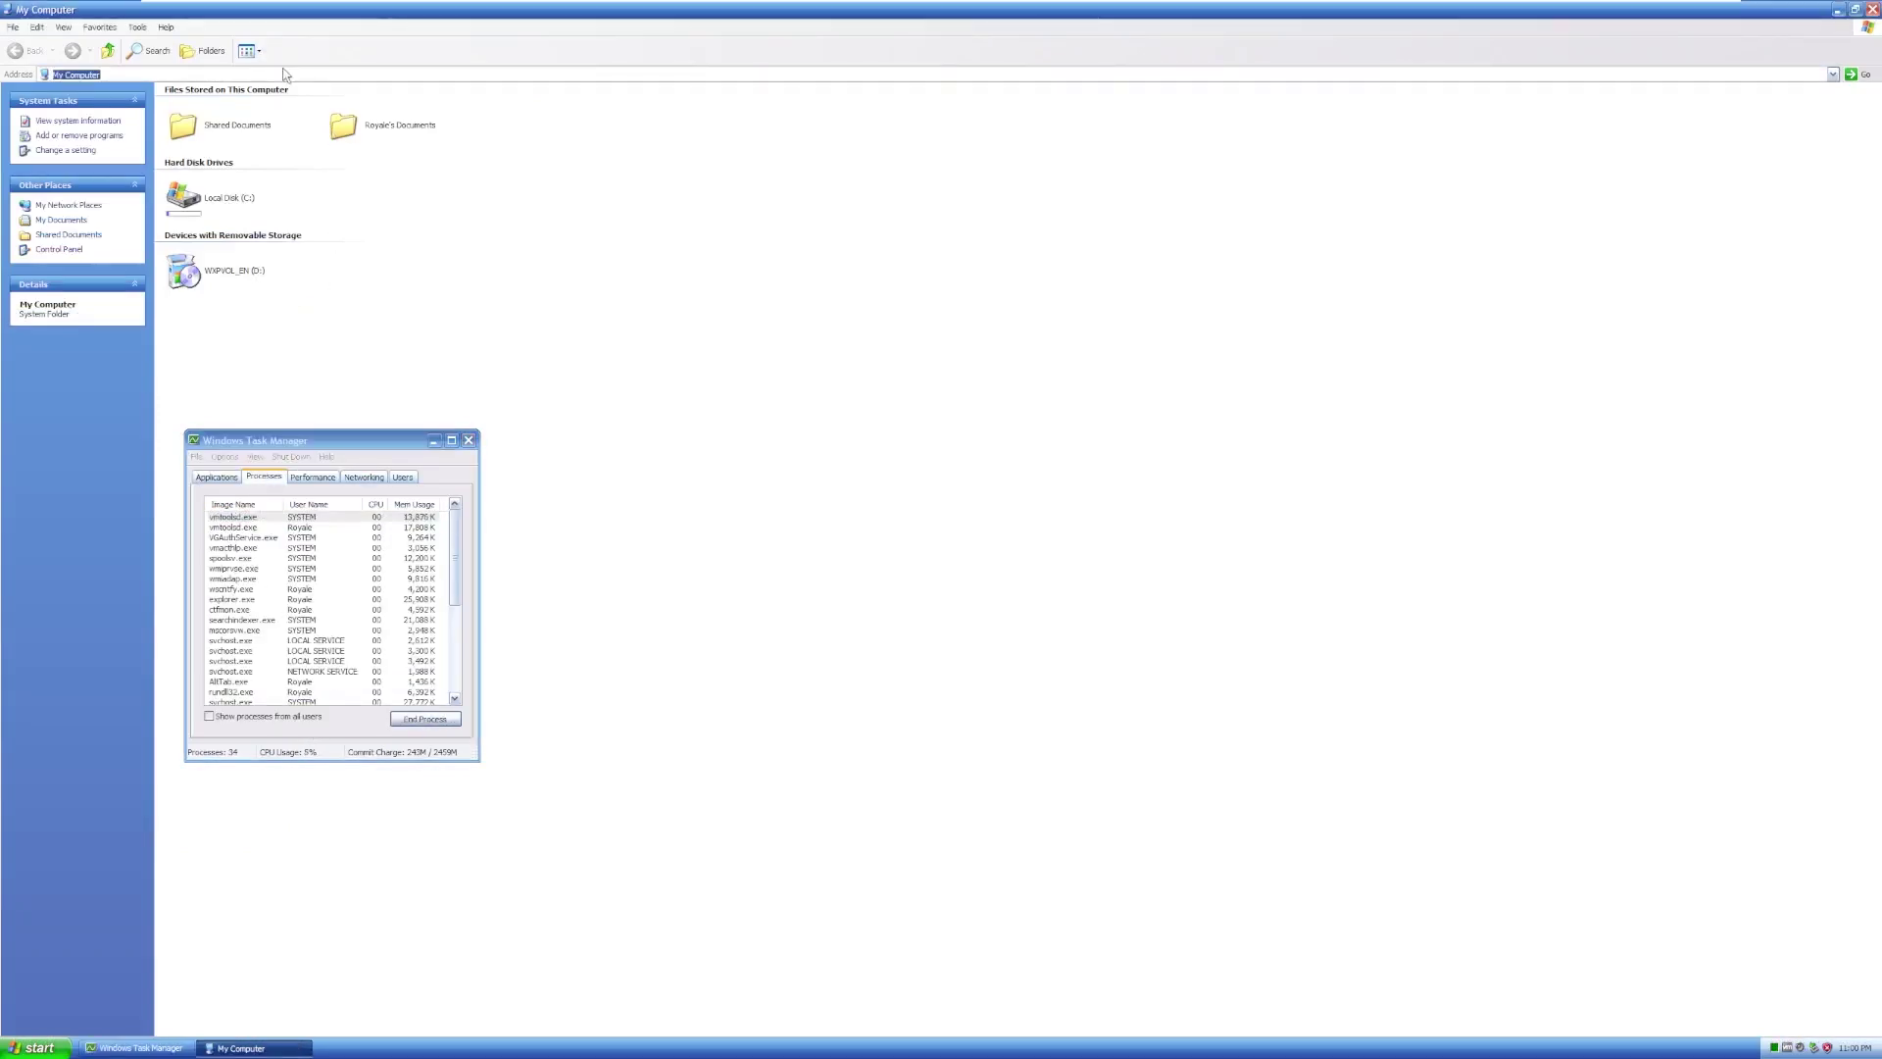
click(306, 477)
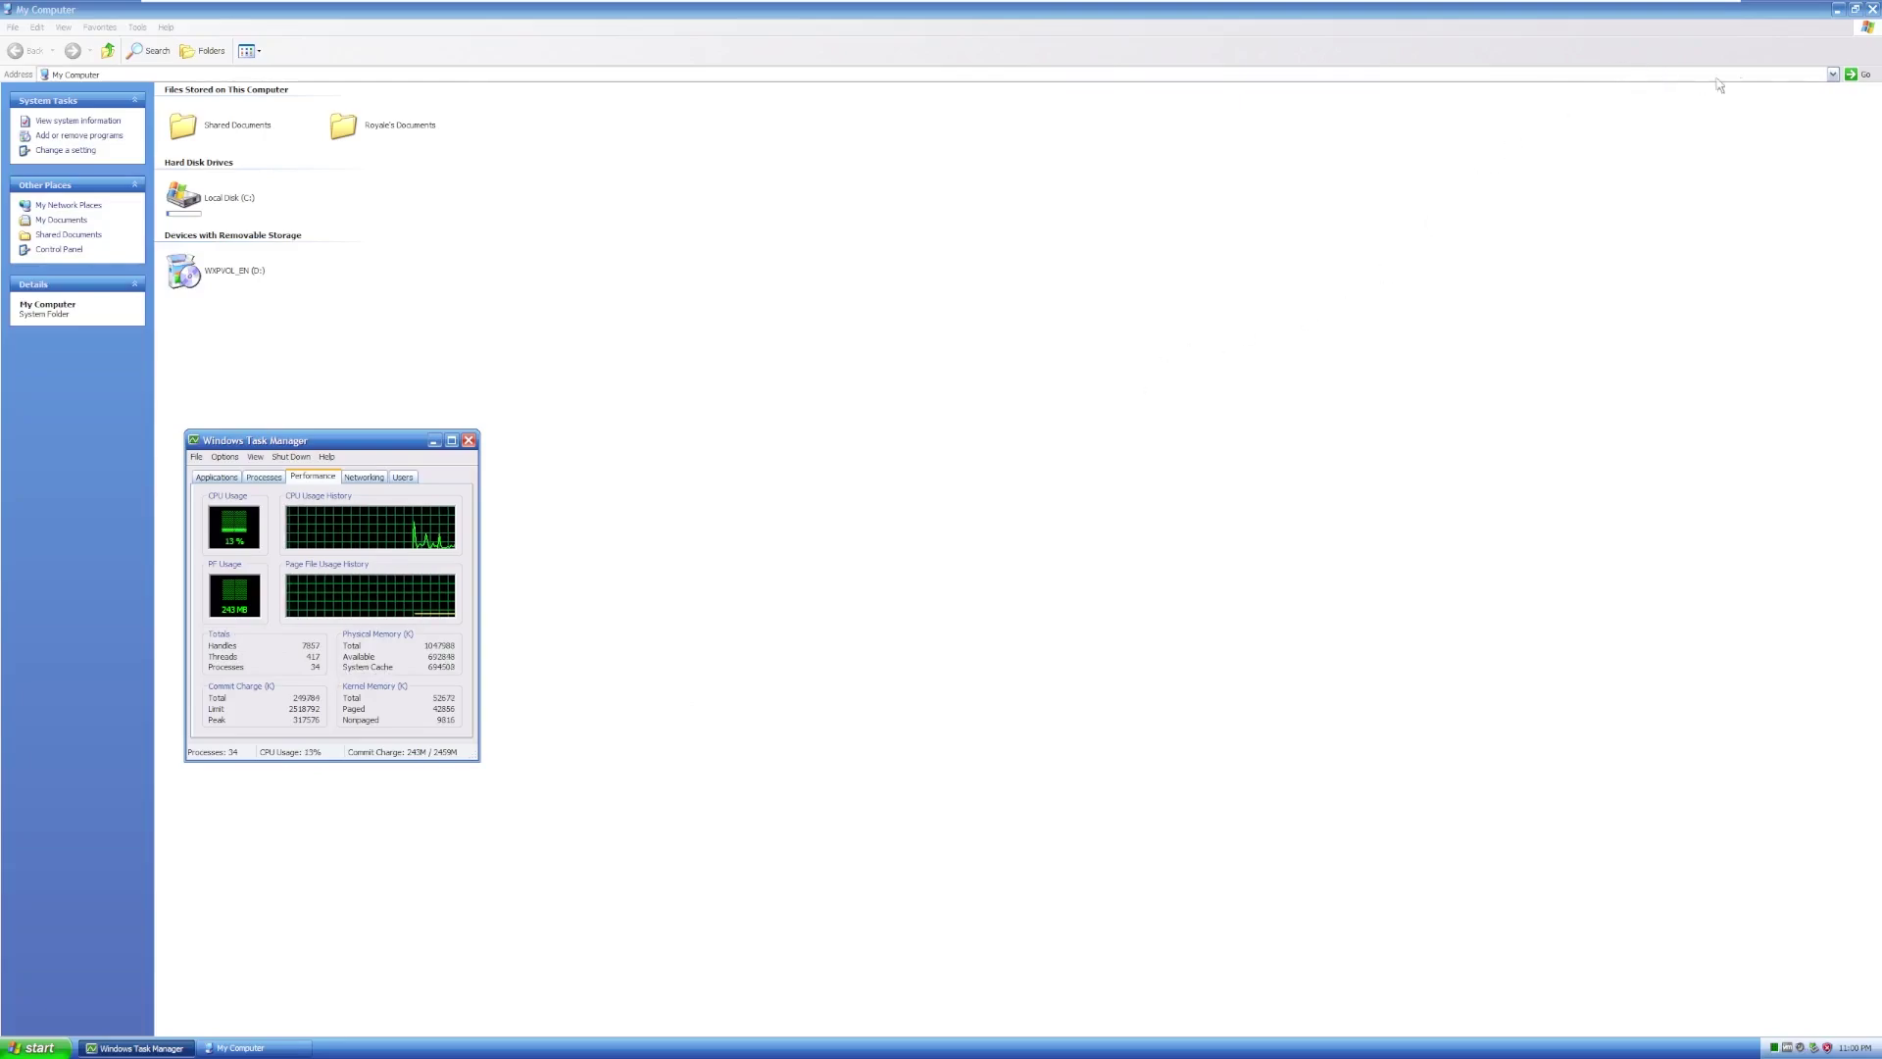
Close My Computer and Task Manager, then open Display Properties through Control Panel's Appearance and Themes
click(1872, 9)
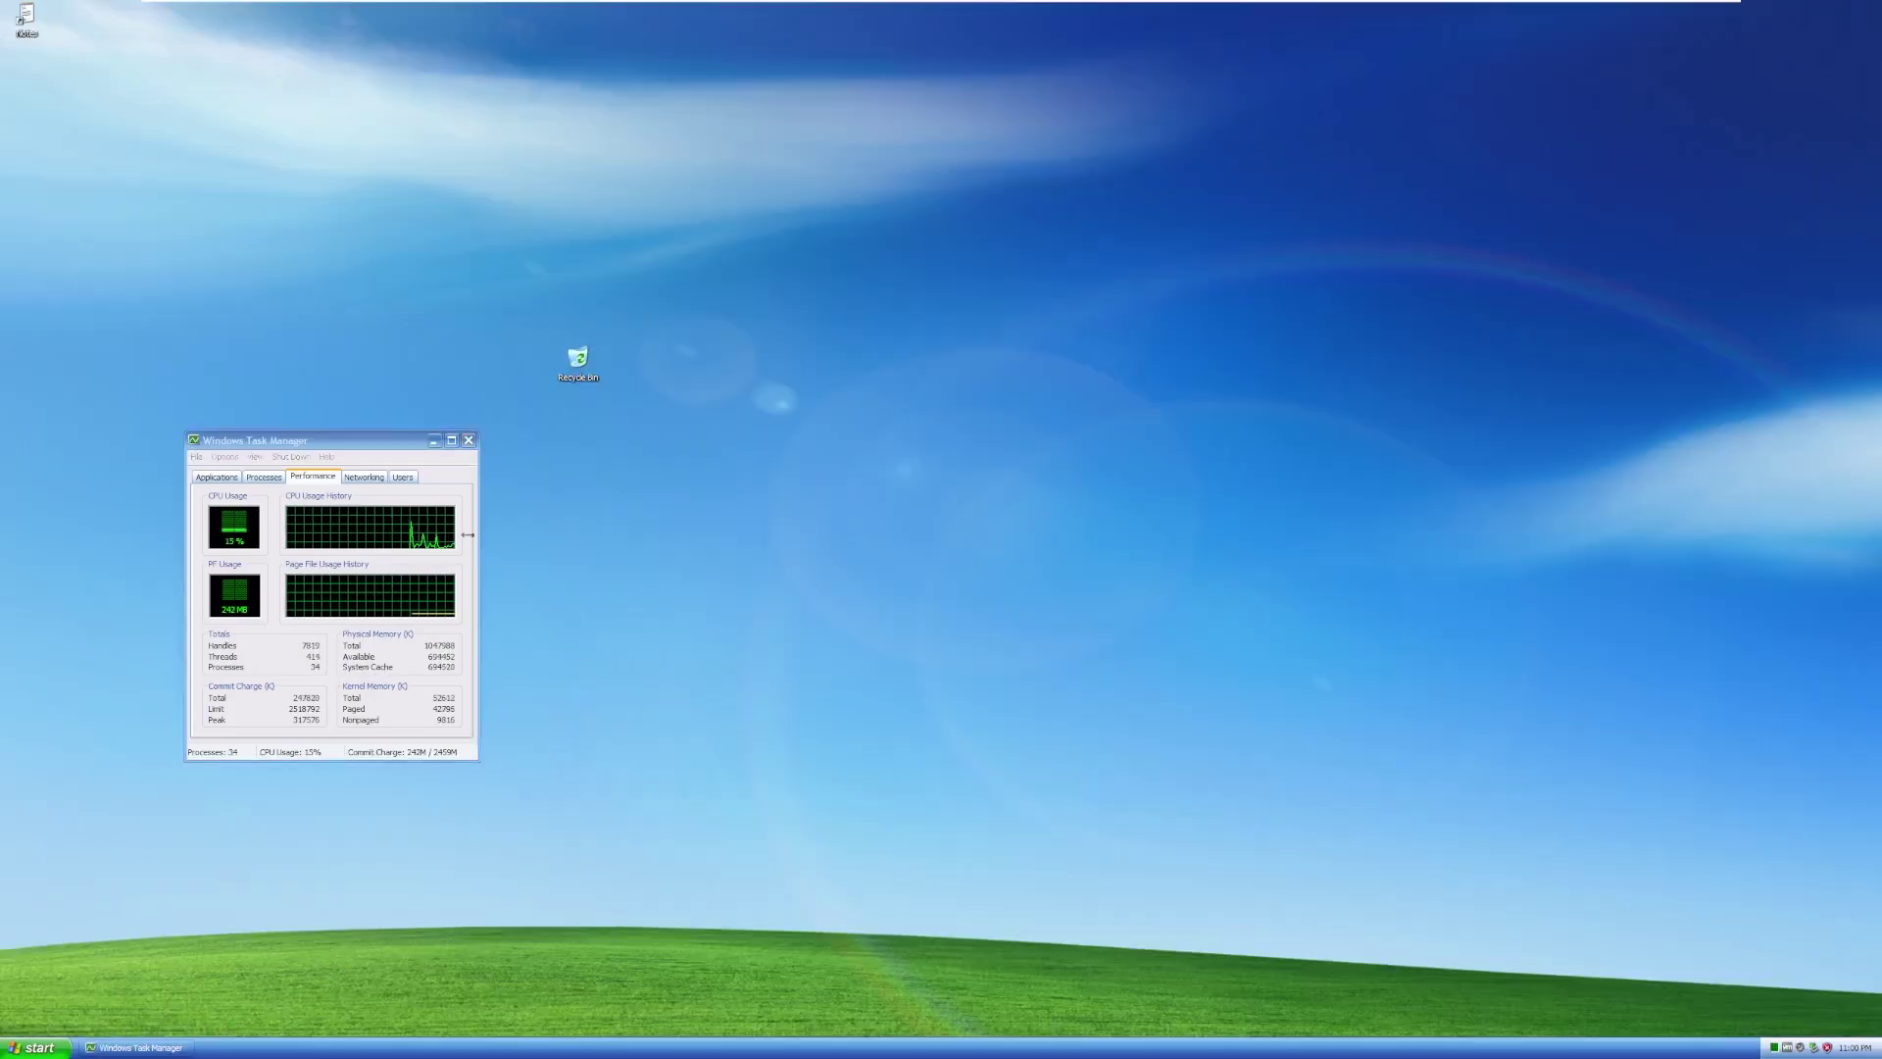
click(469, 440)
click(36, 1047)
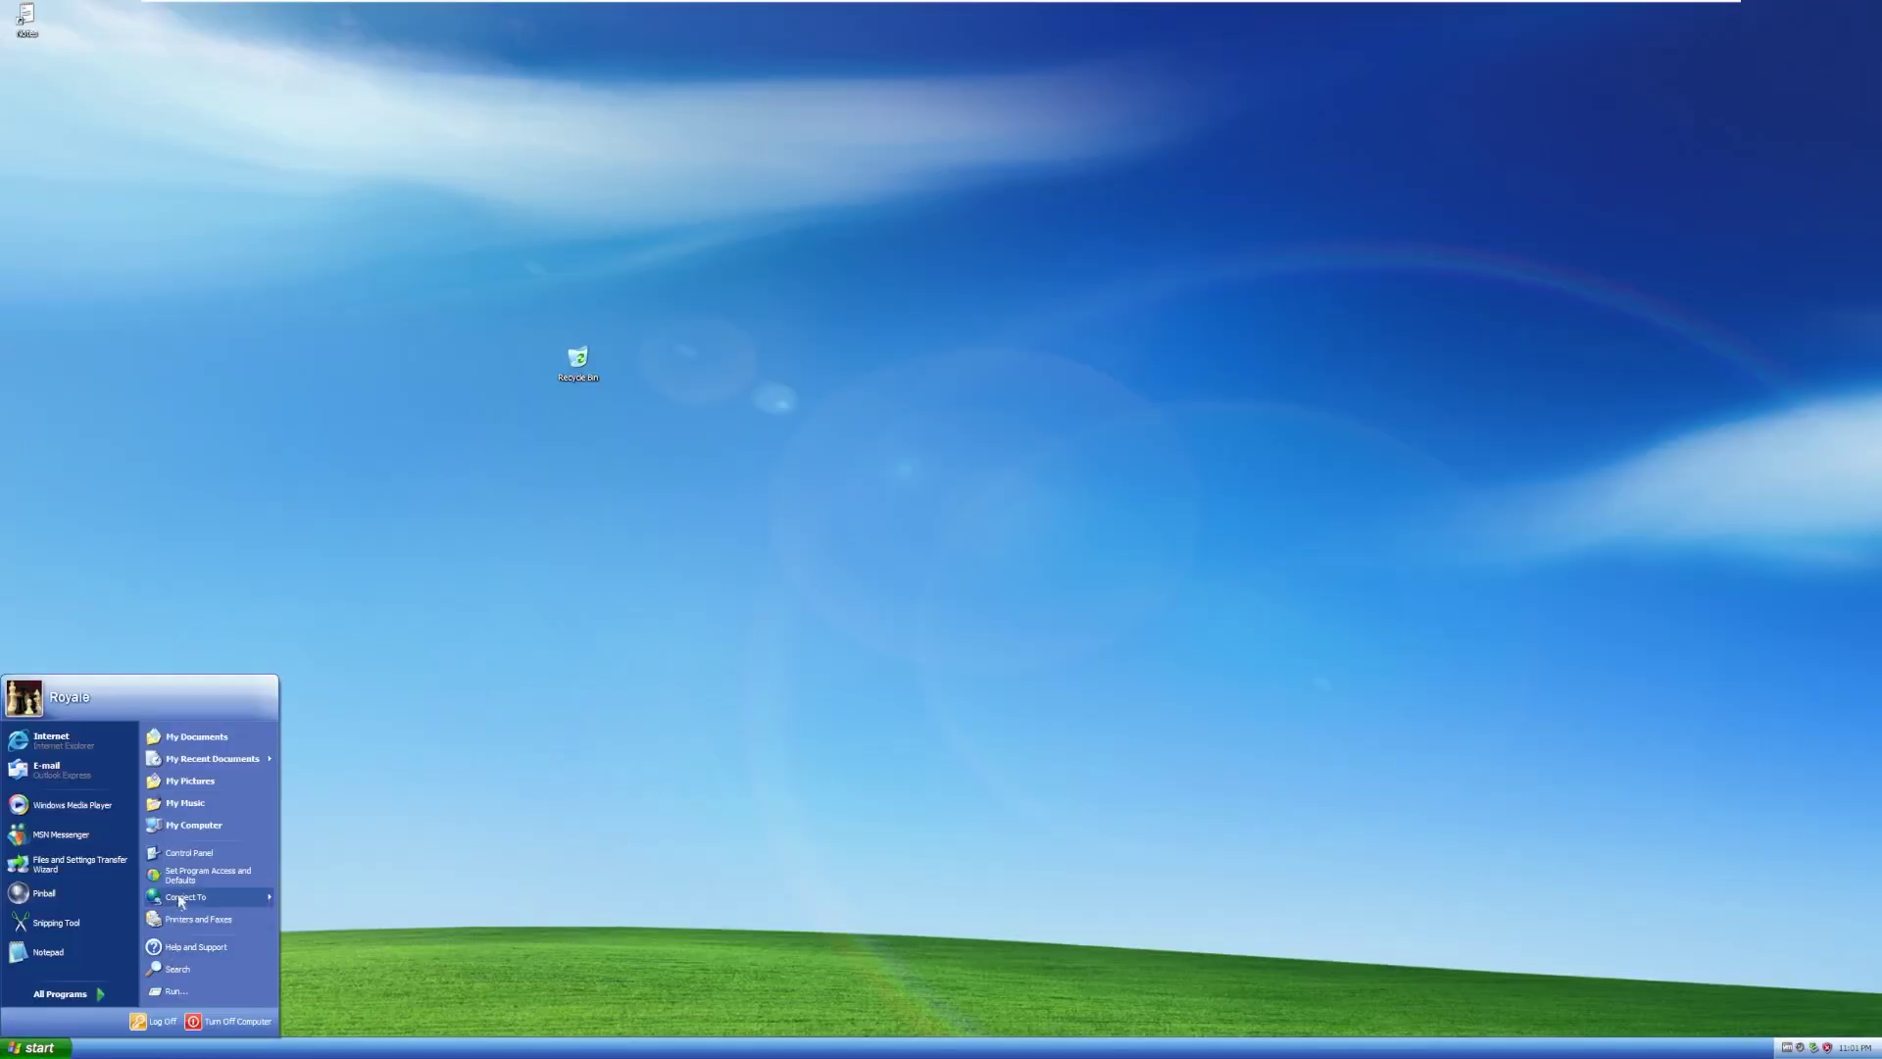
click(193, 850)
click(446, 387)
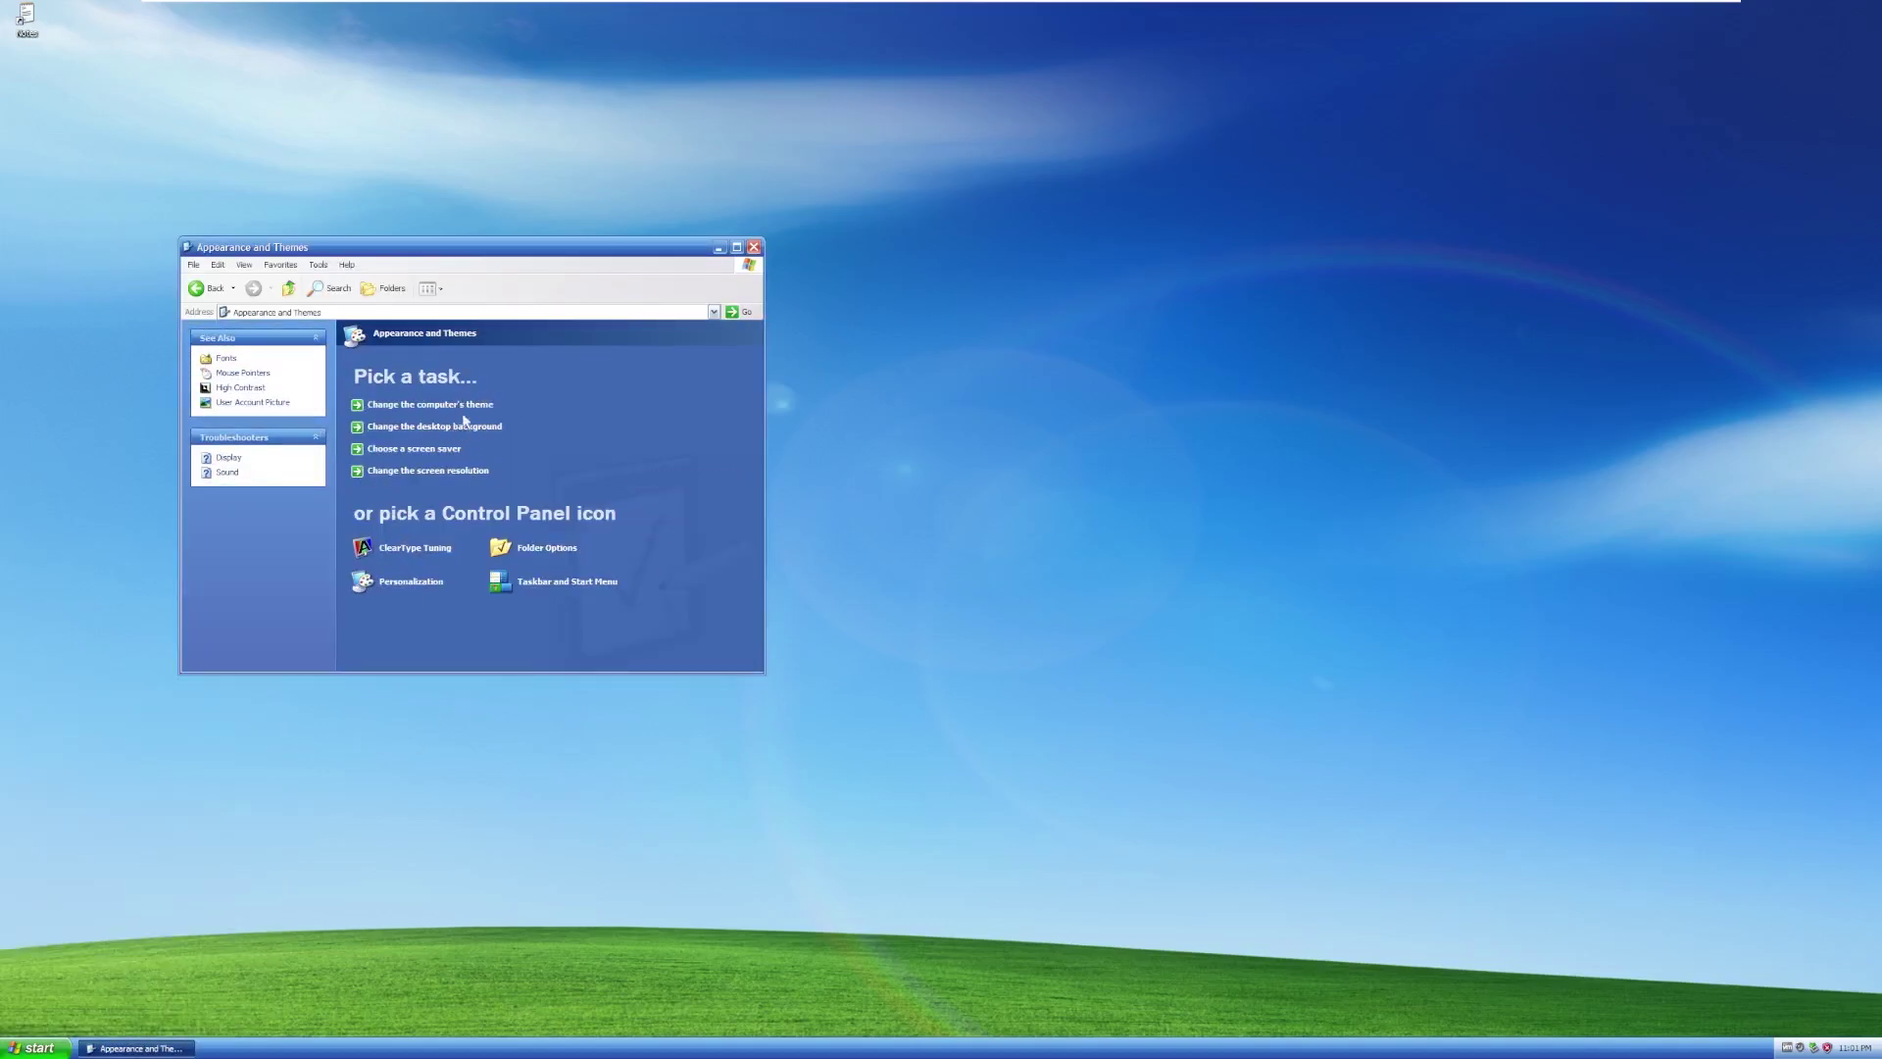
click(432, 452)
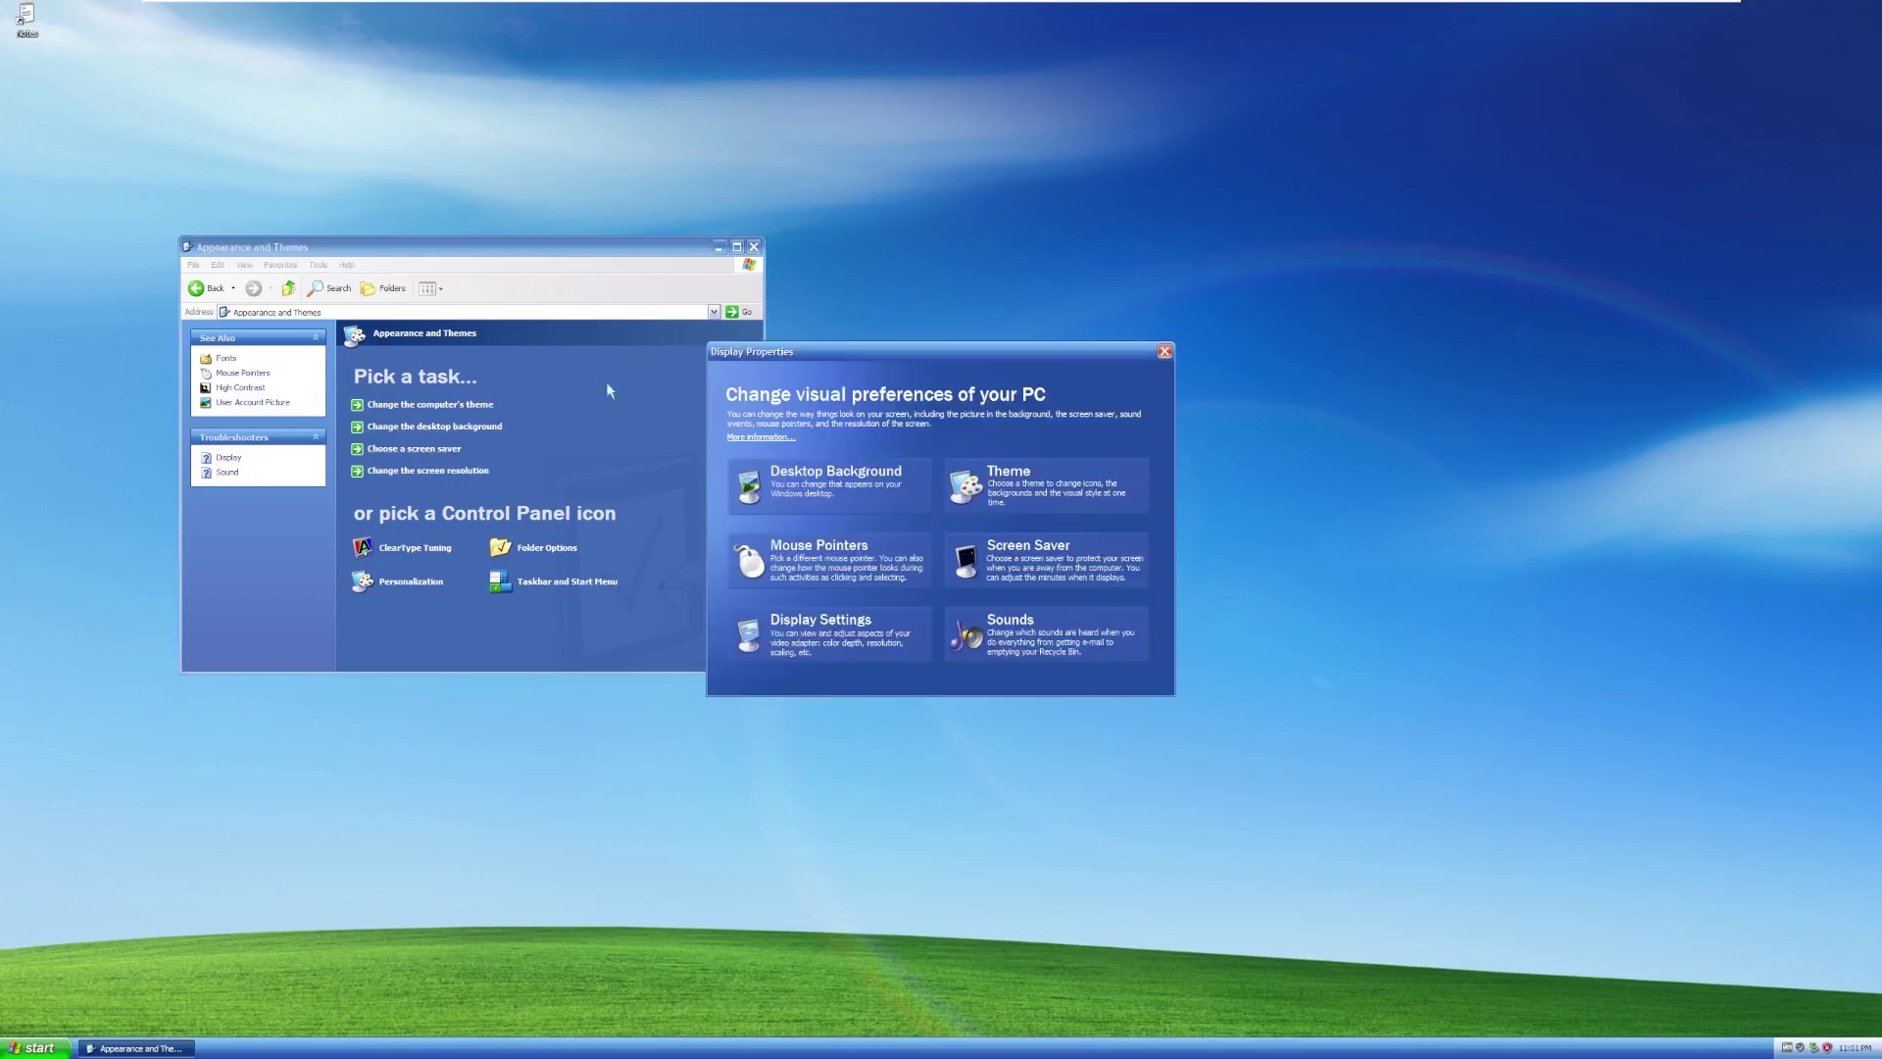
drag(978, 364, 356, 373)
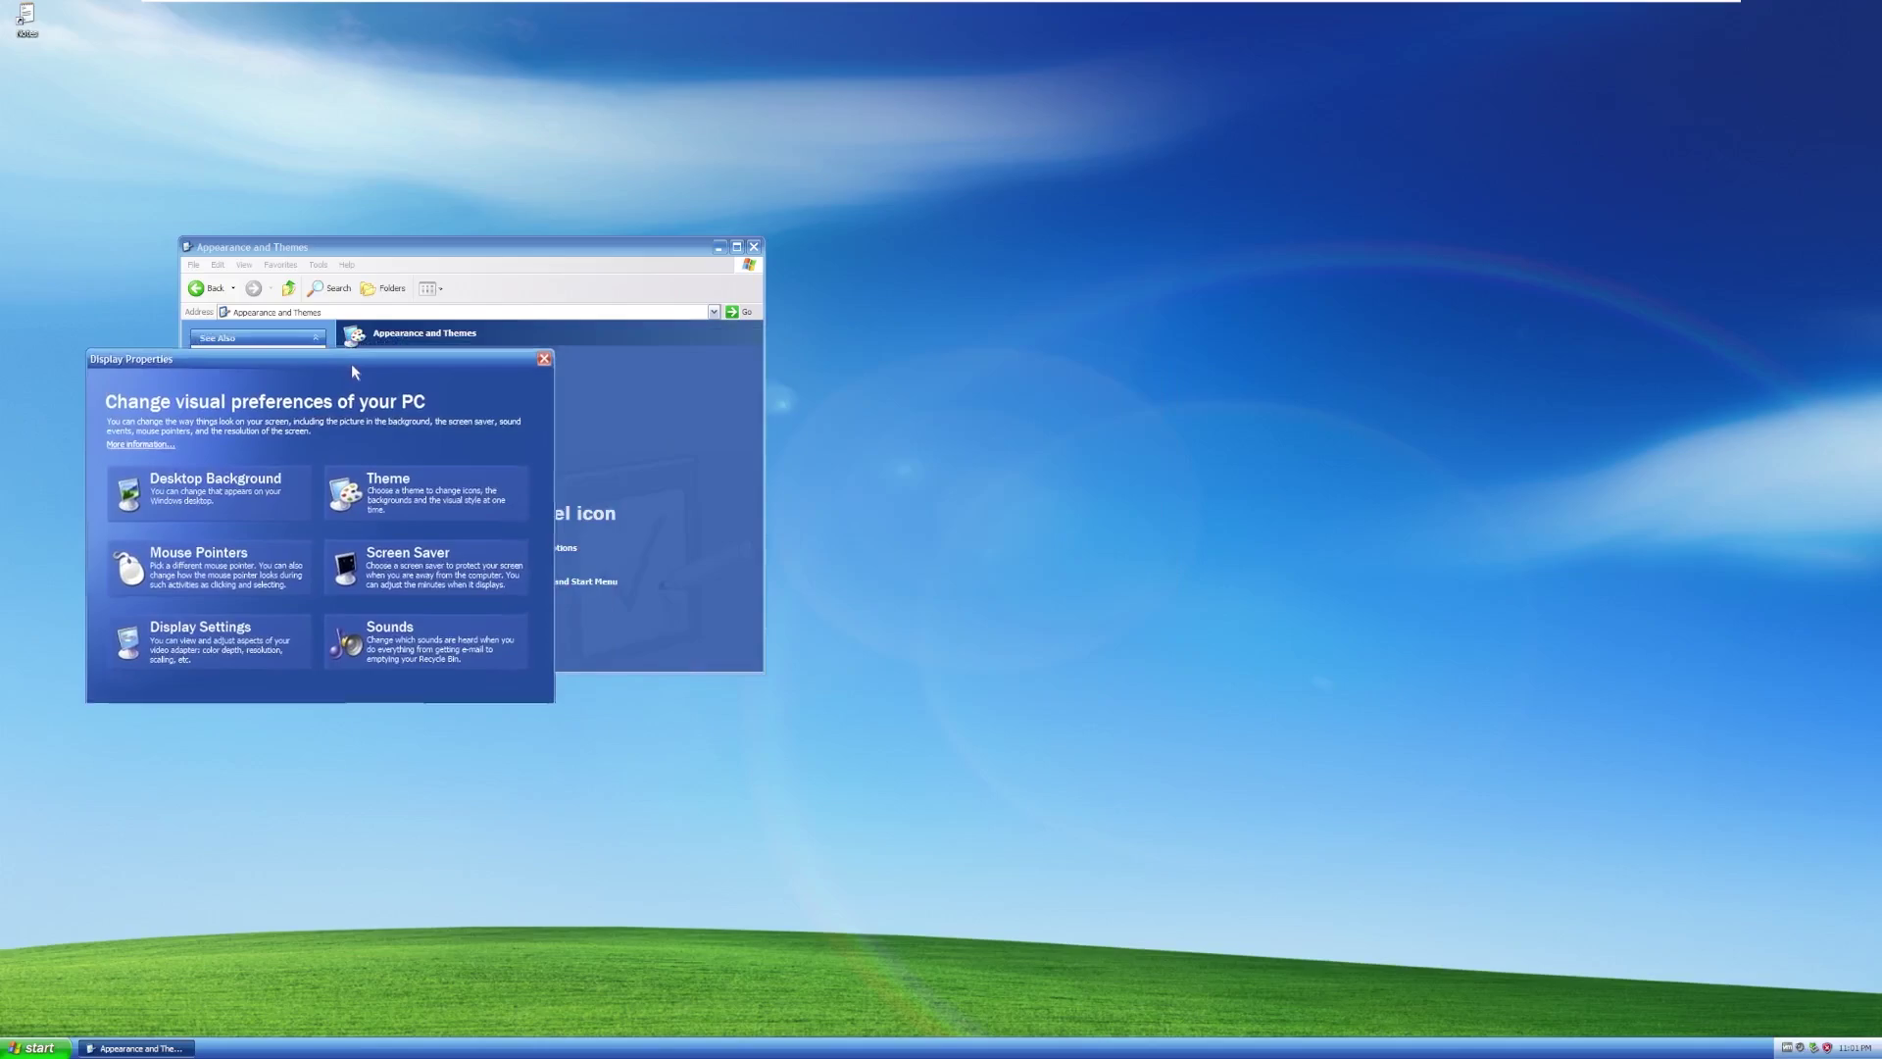
Try the Bricks wallpaper, revert to Bliss, and return to the theme settings
click(245, 498)
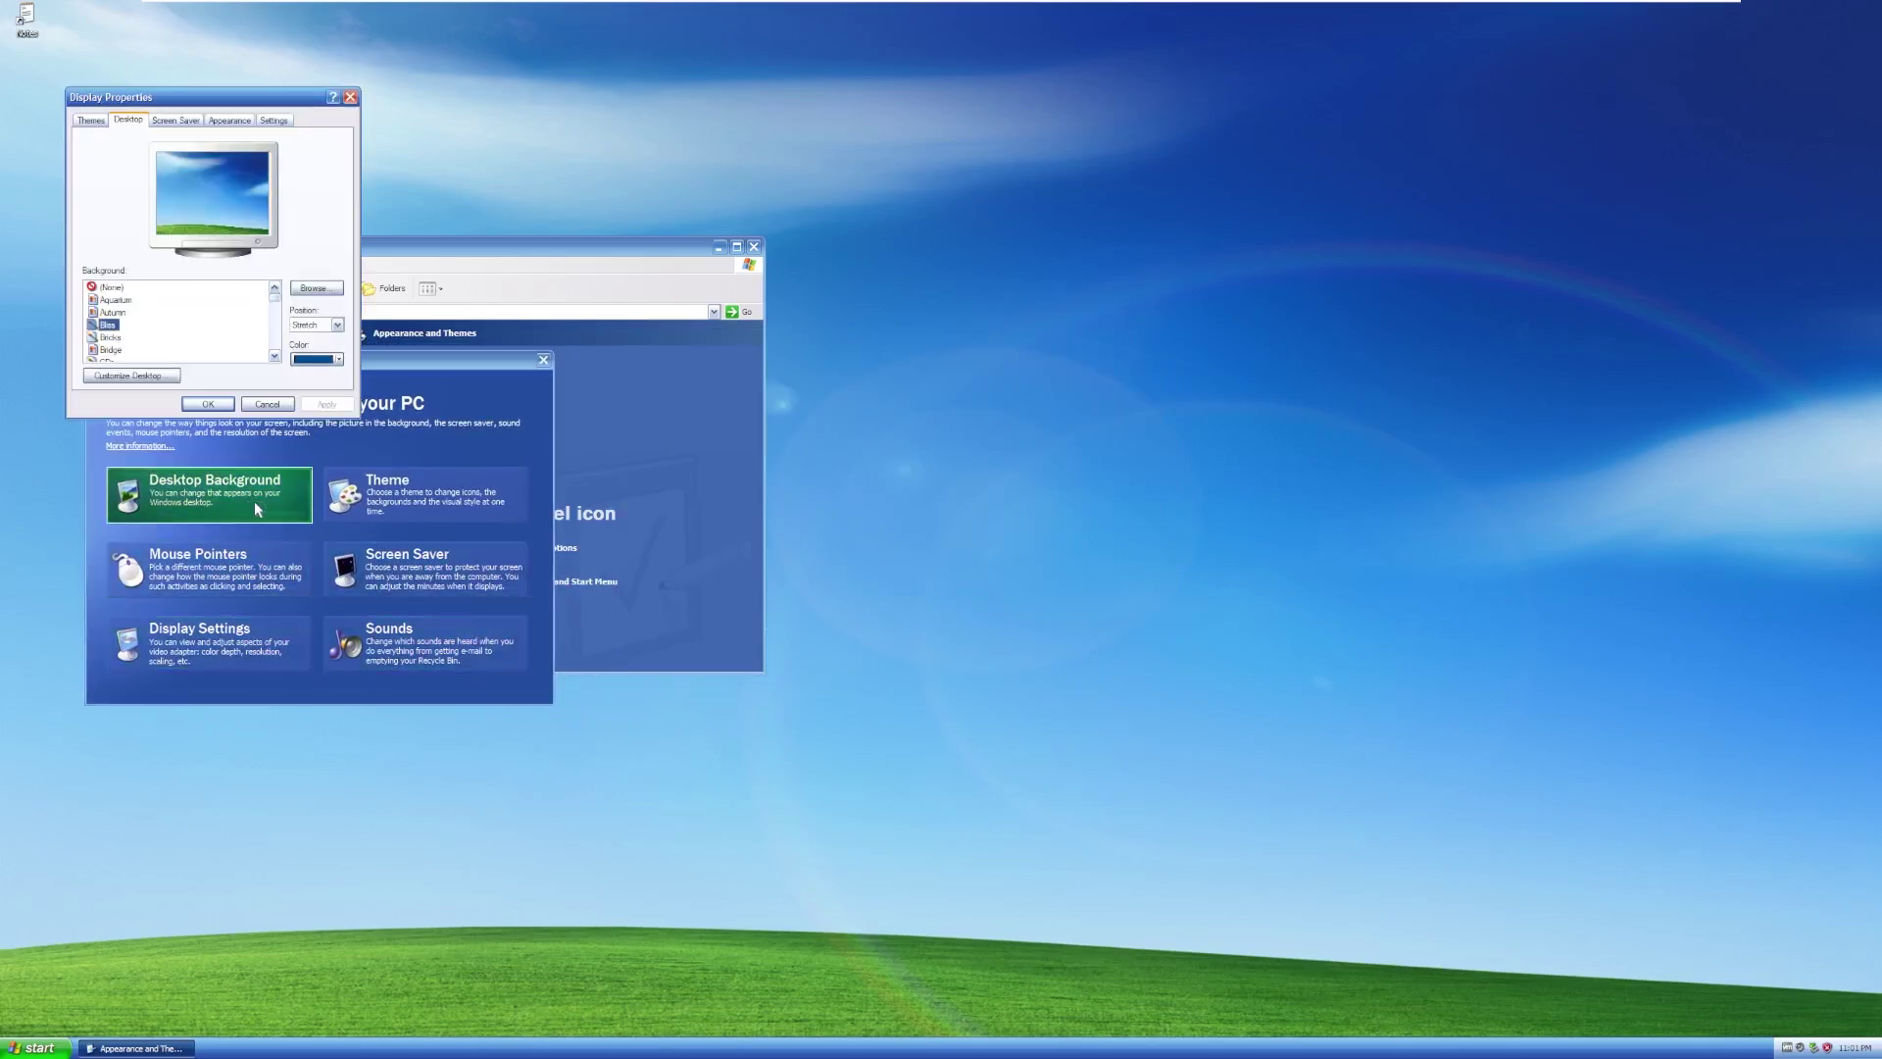
click(108, 337)
click(108, 325)
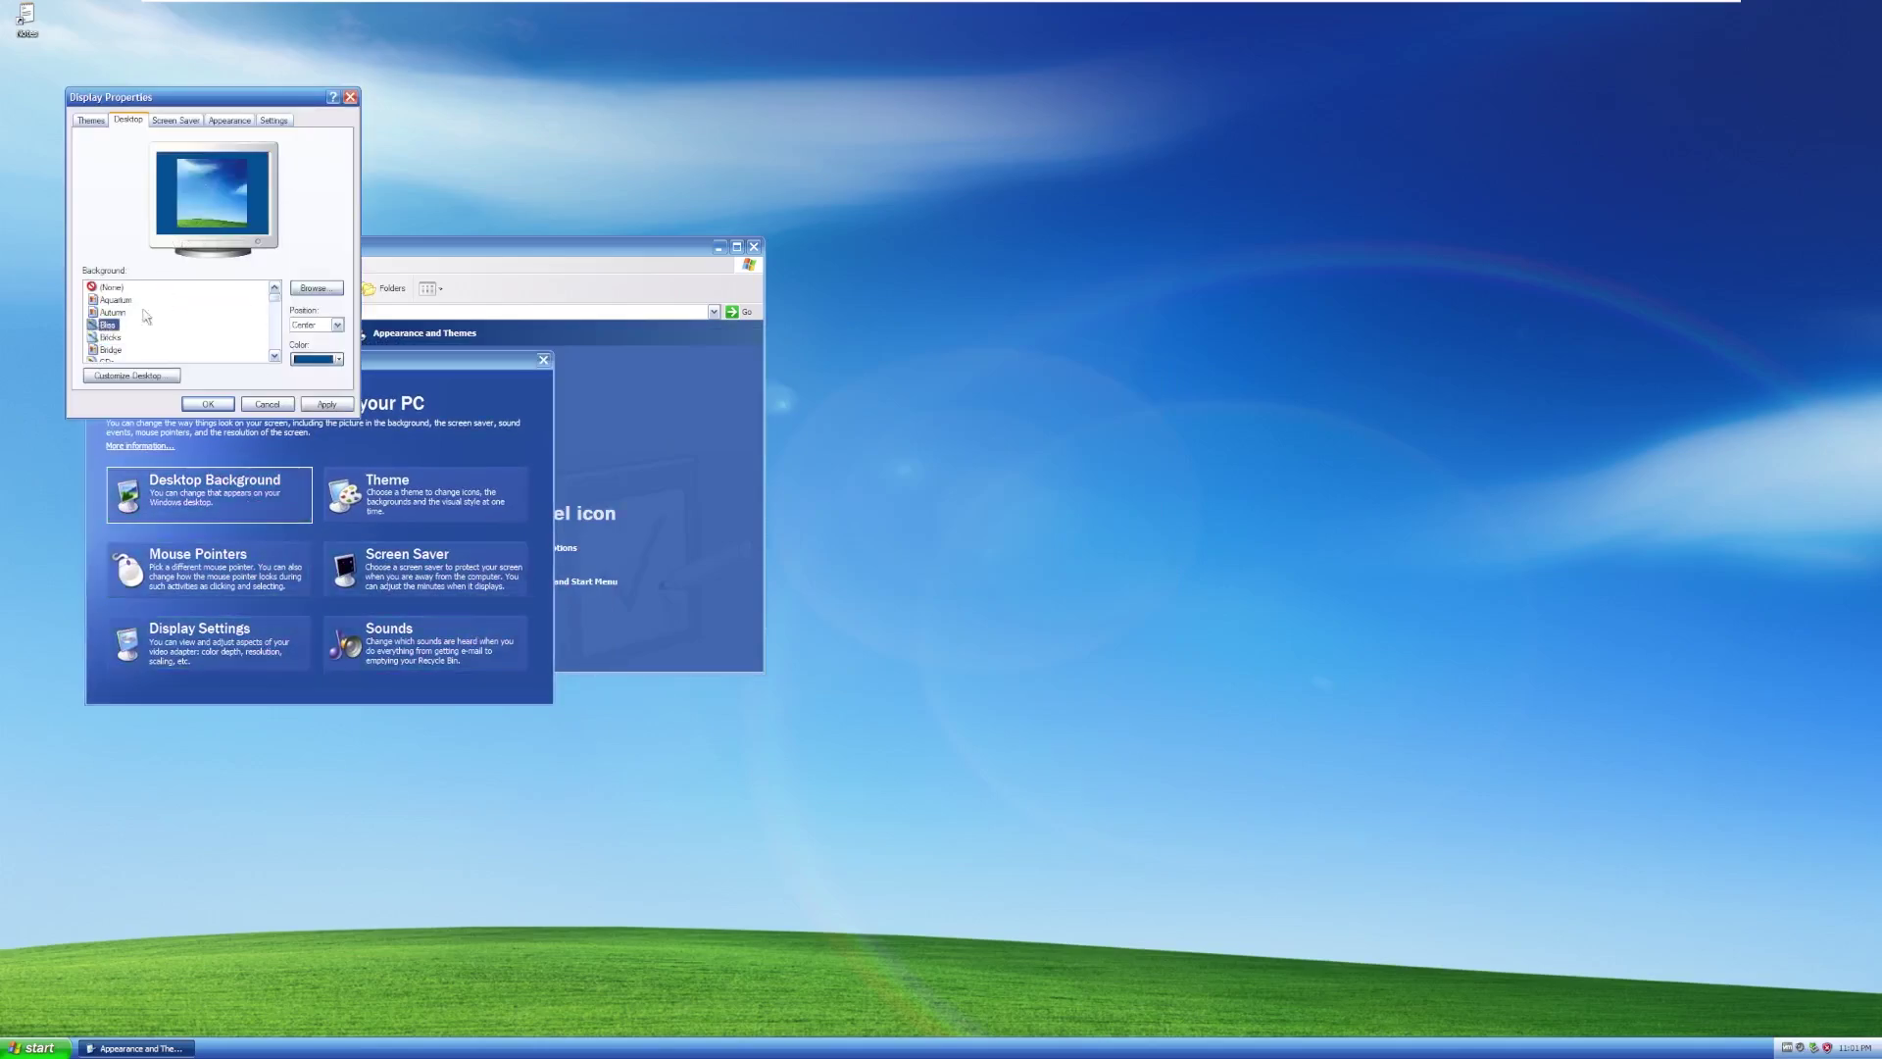
click(350, 97)
click(392, 490)
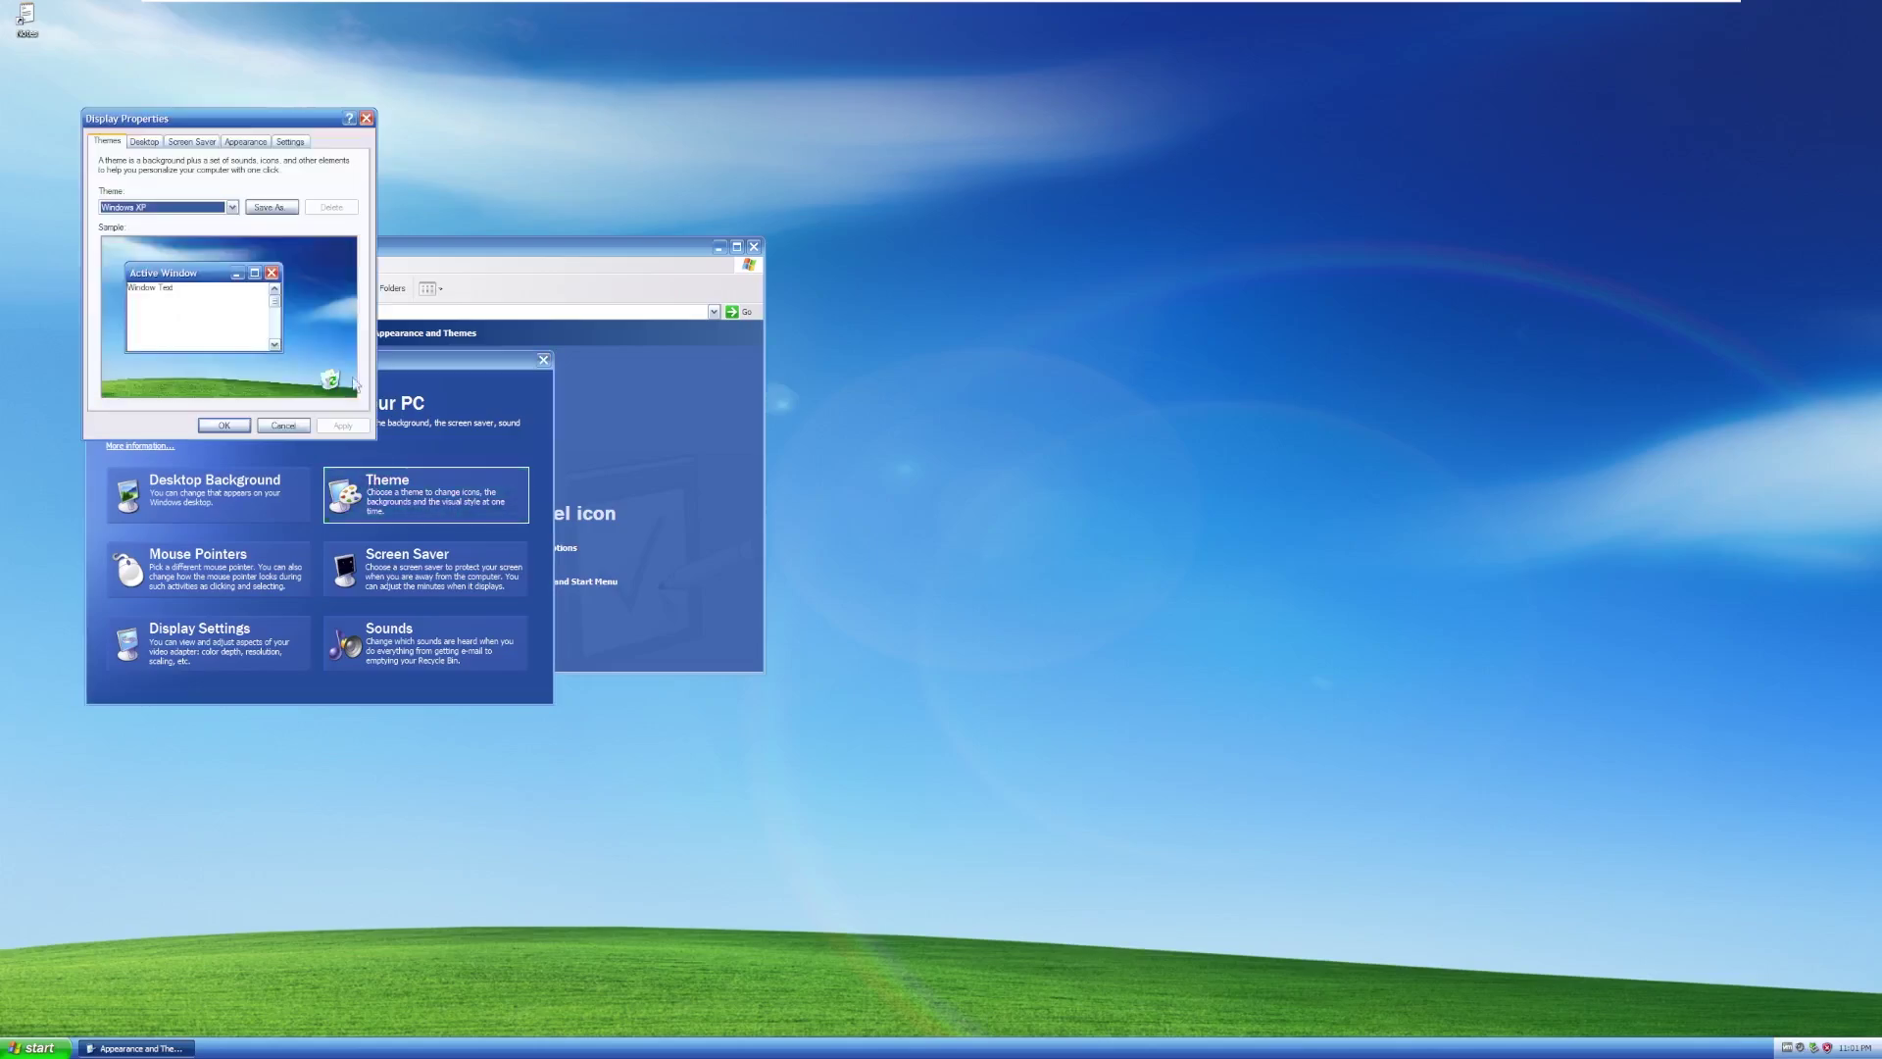
Preview the Da Vinci, Windows XP, Windows Classic, Aquarium and Nature themes
click(192, 212)
click(171, 228)
click(171, 207)
click(167, 232)
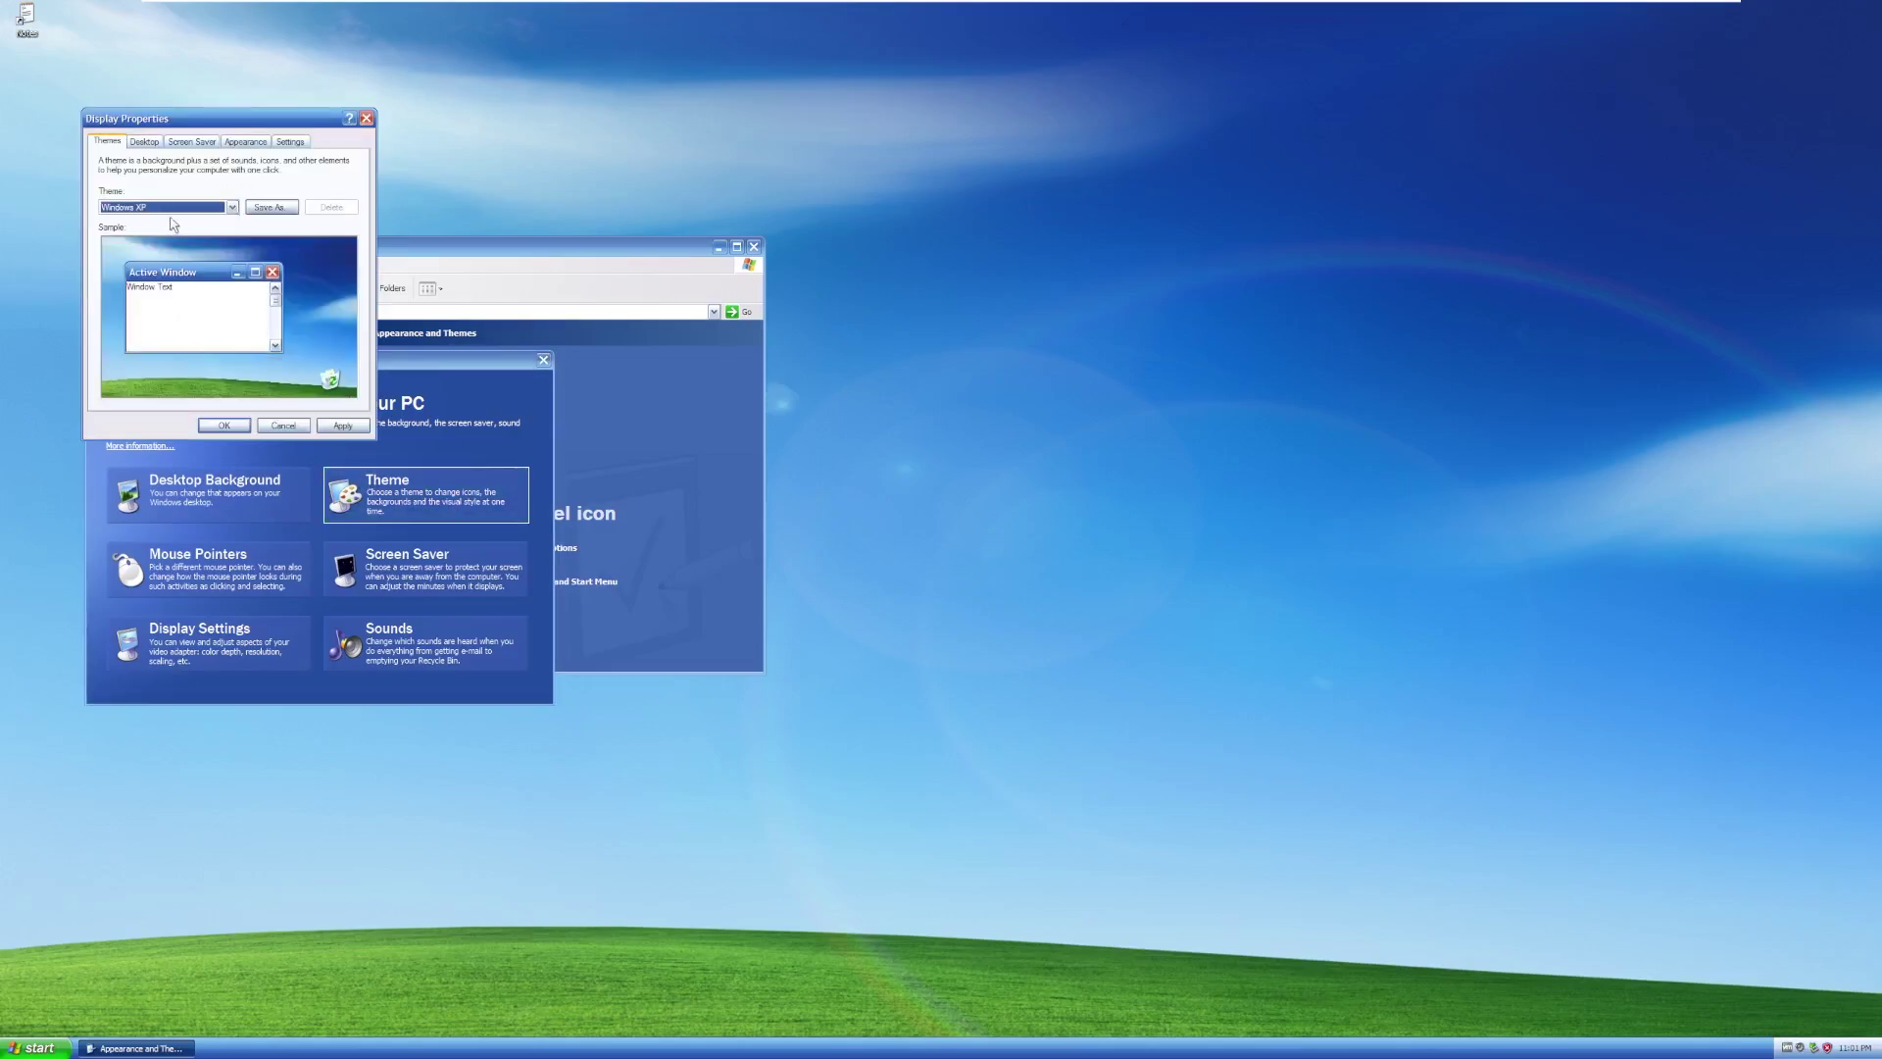
click(172, 208)
click(171, 240)
click(168, 208)
click(172, 221)
click(172, 208)
click(152, 258)
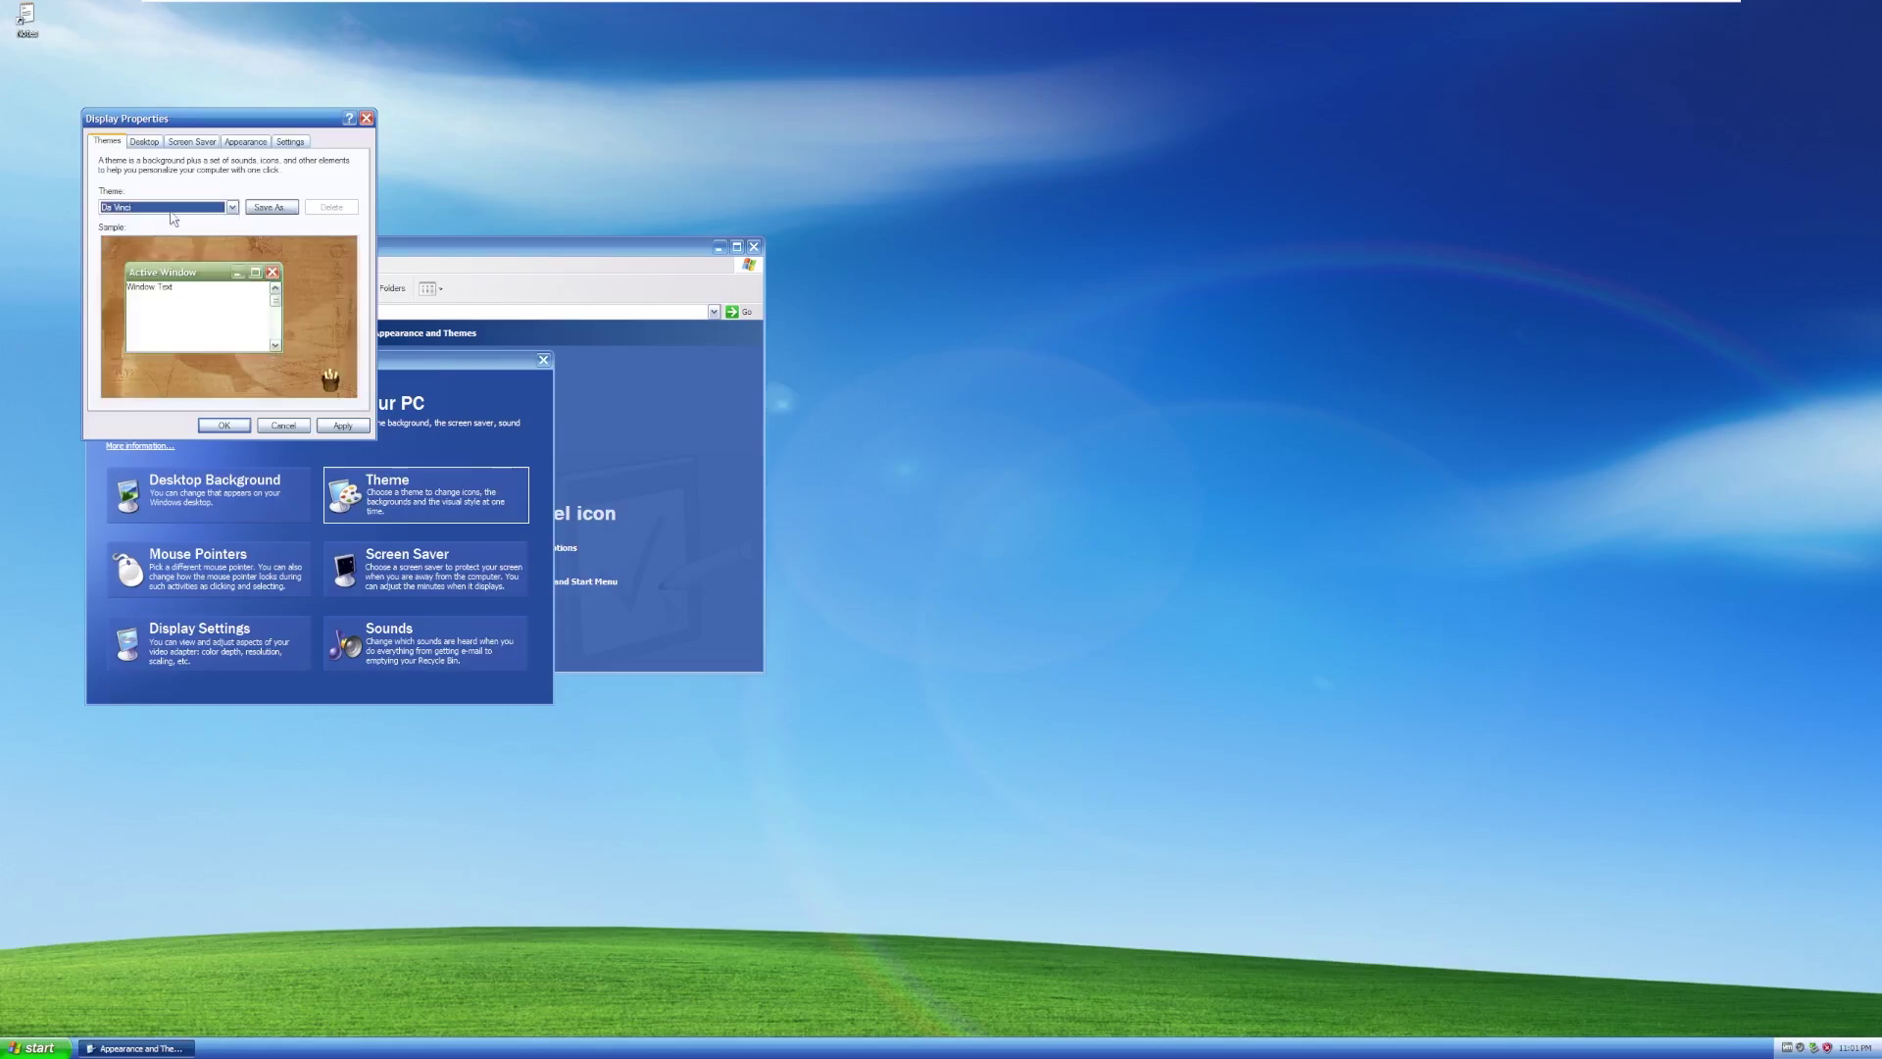
click(172, 208)
click(147, 267)
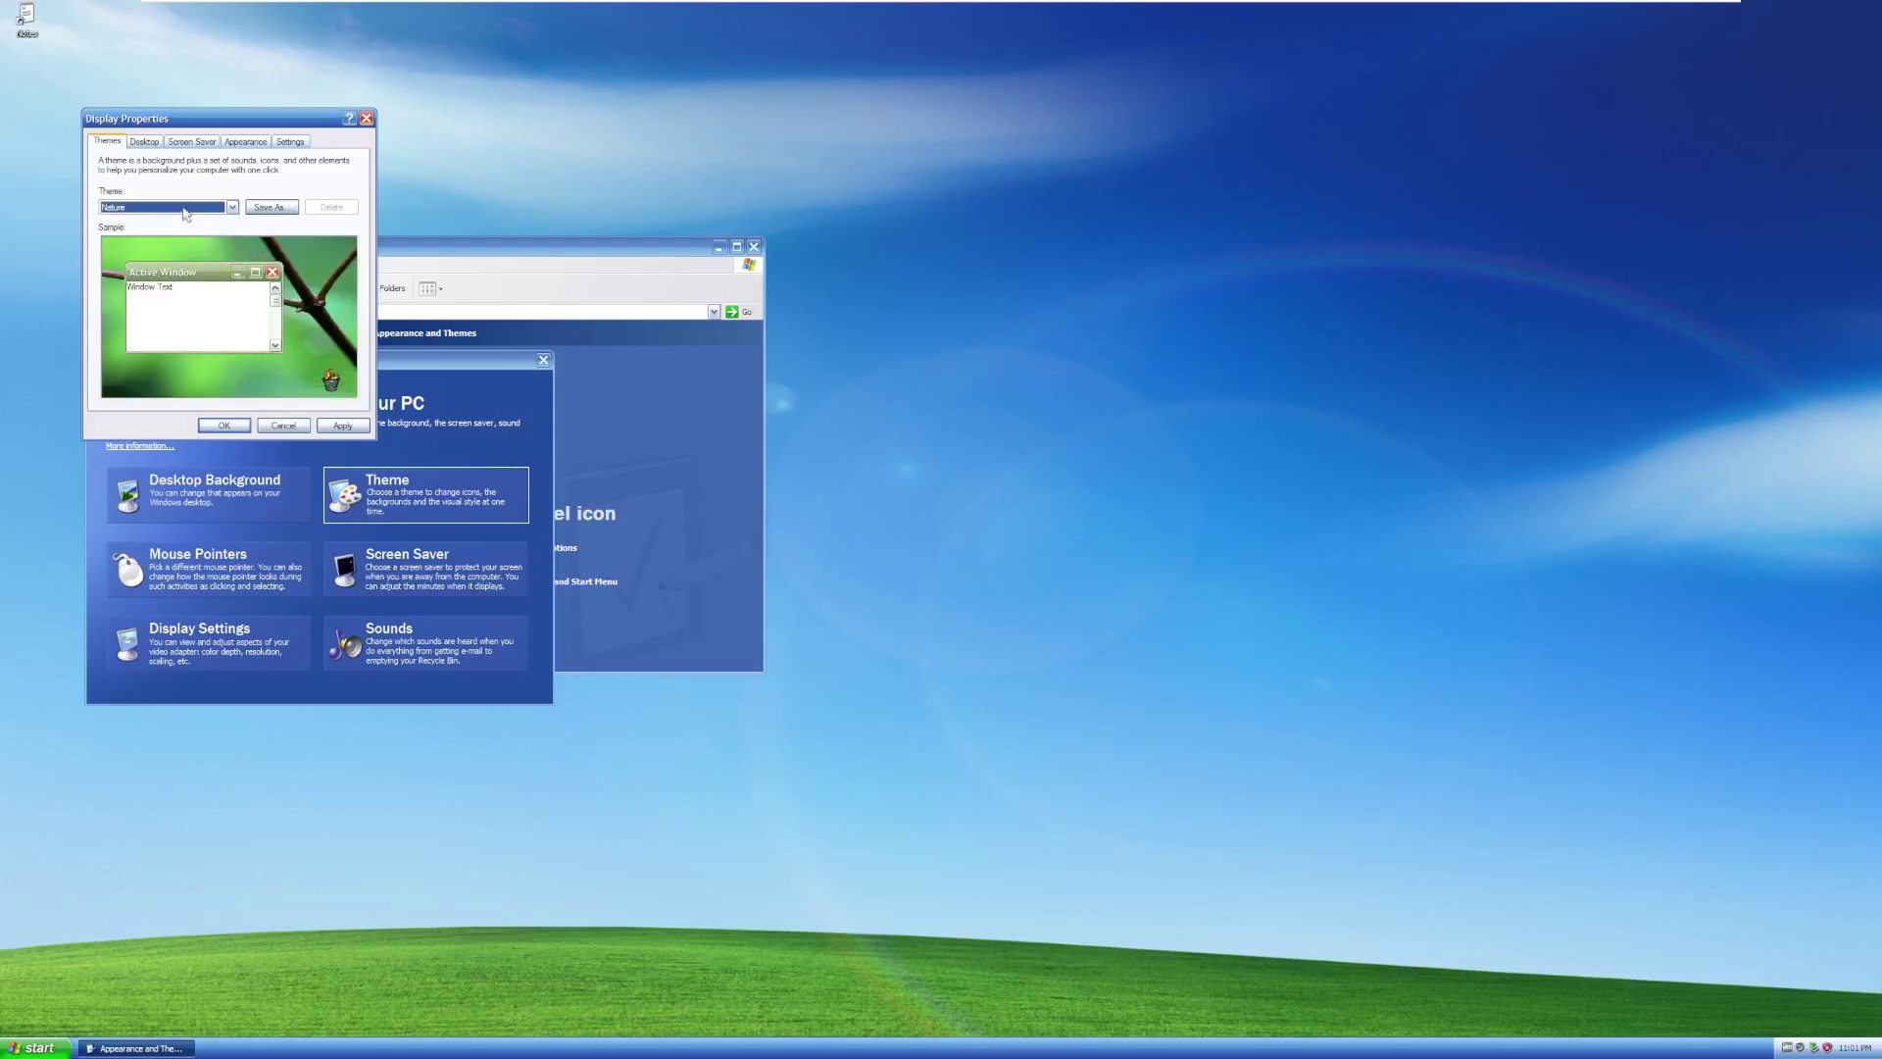
click(168, 208)
Apply the Space theme, then apply the Nature theme
click(162, 278)
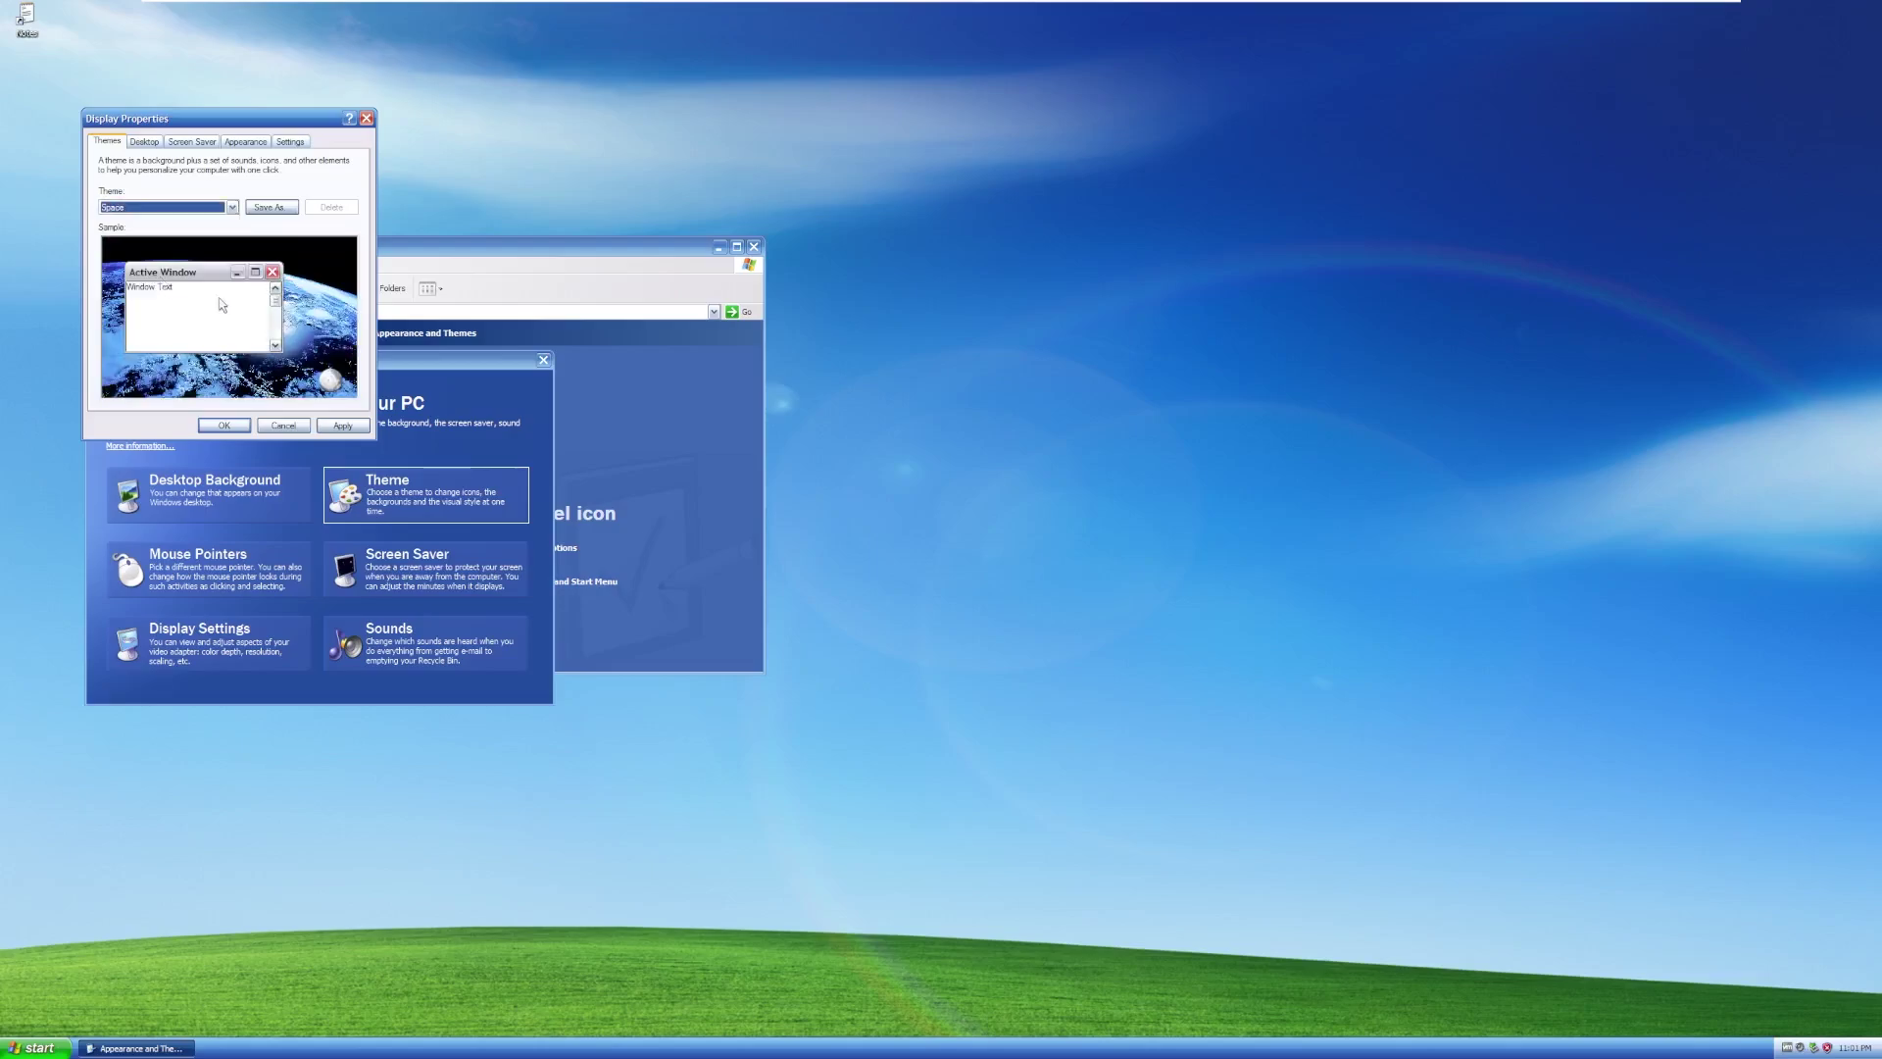
click(353, 423)
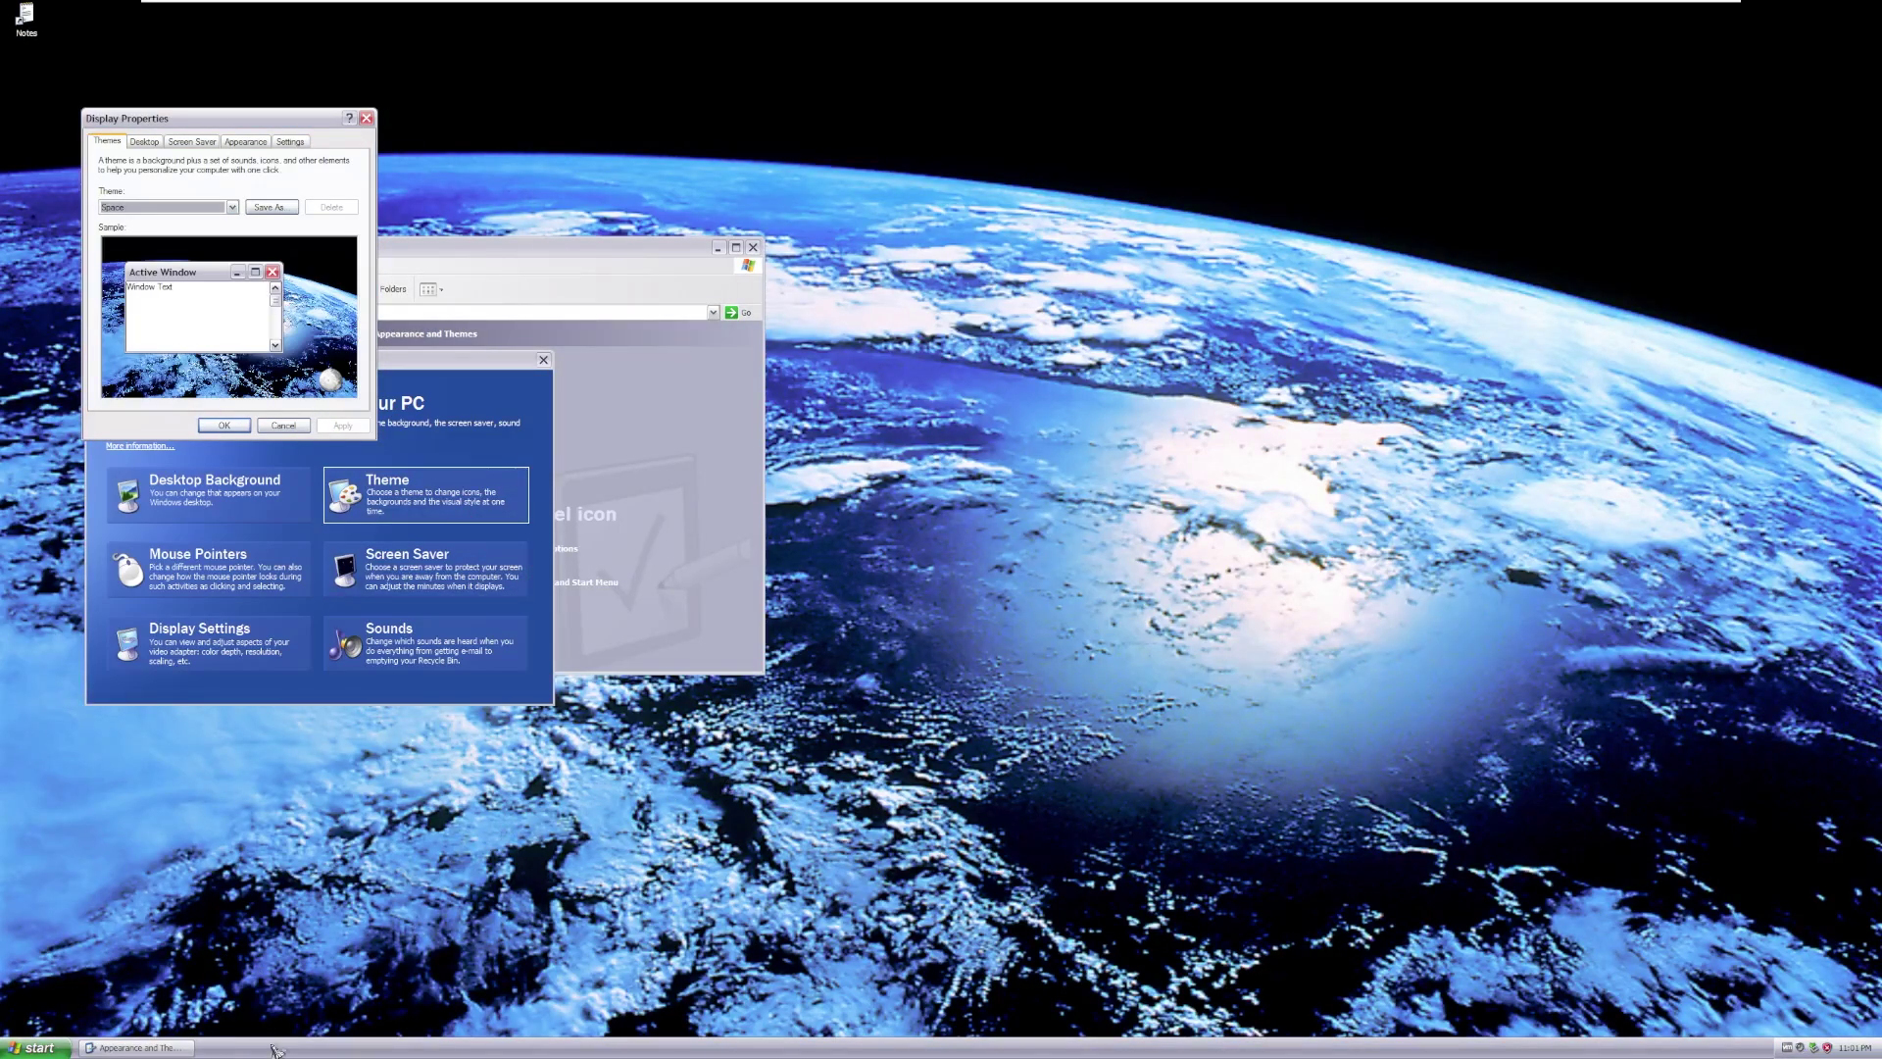
click(34, 1047)
click(204, 208)
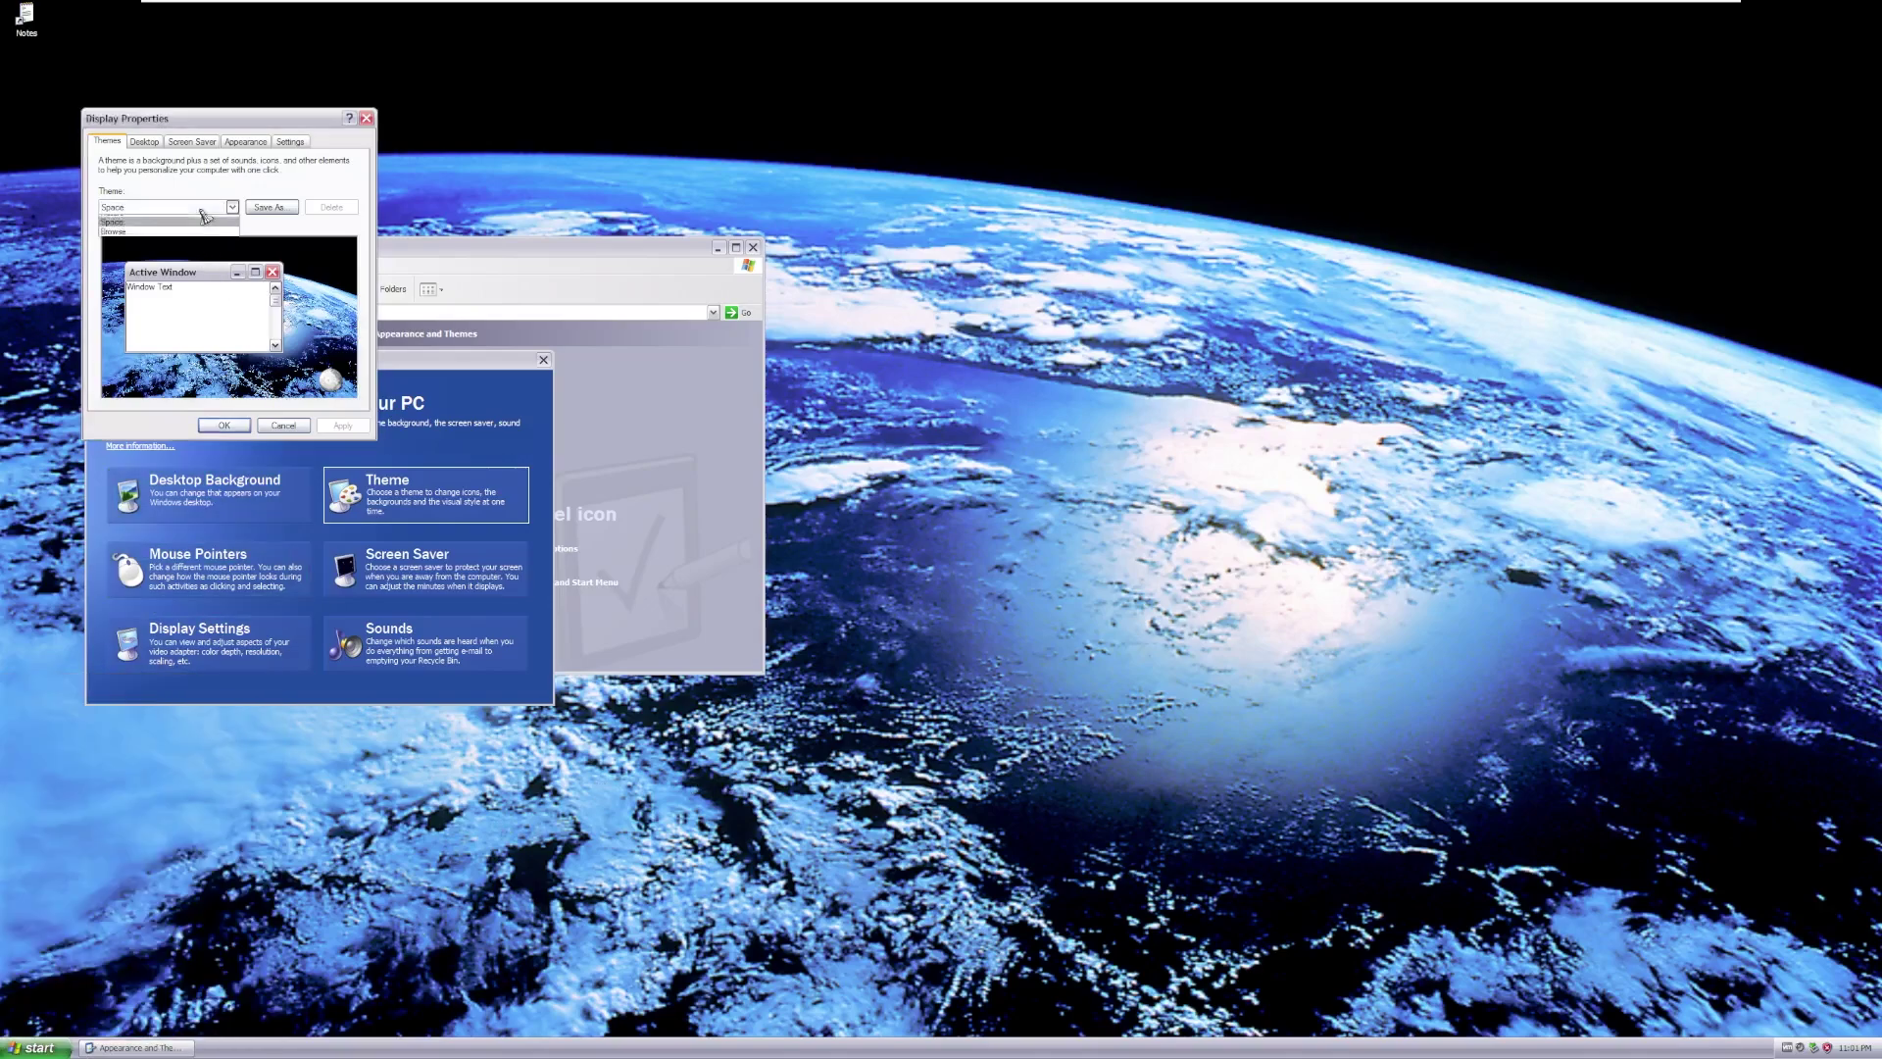
click(147, 226)
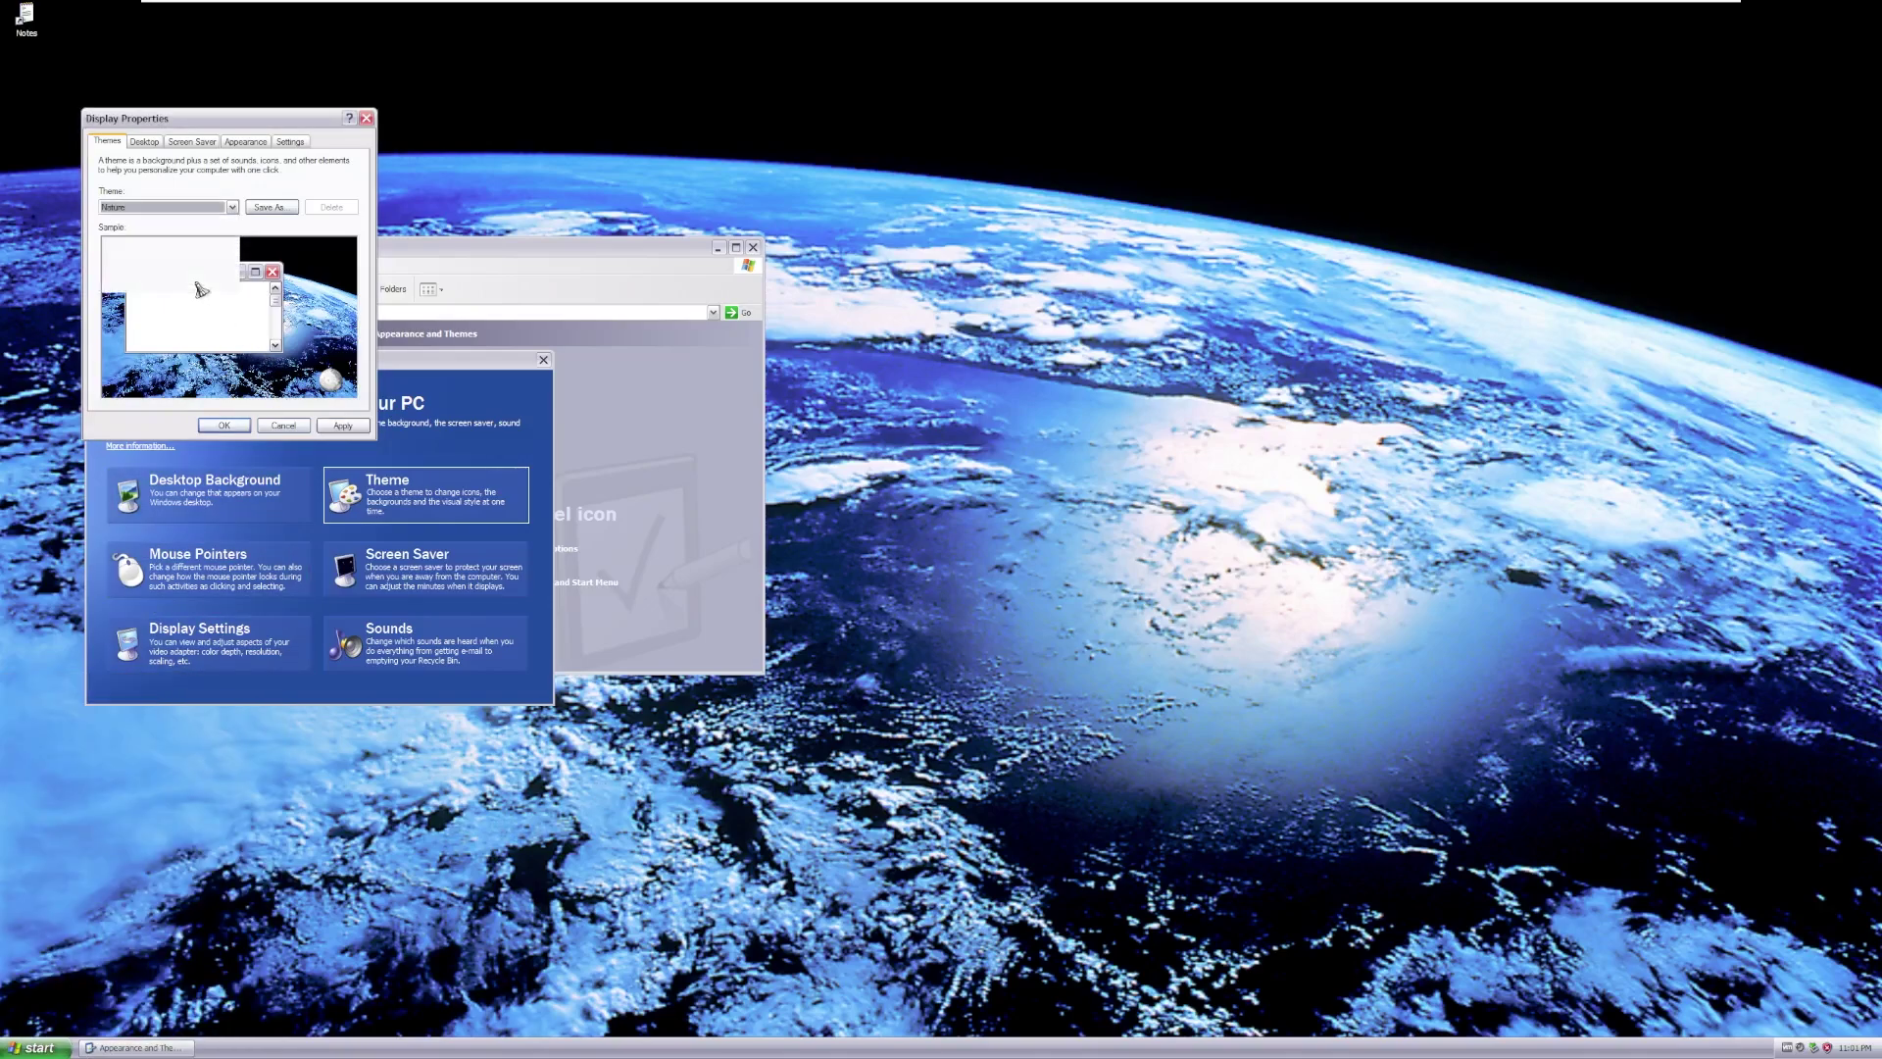
click(342, 426)
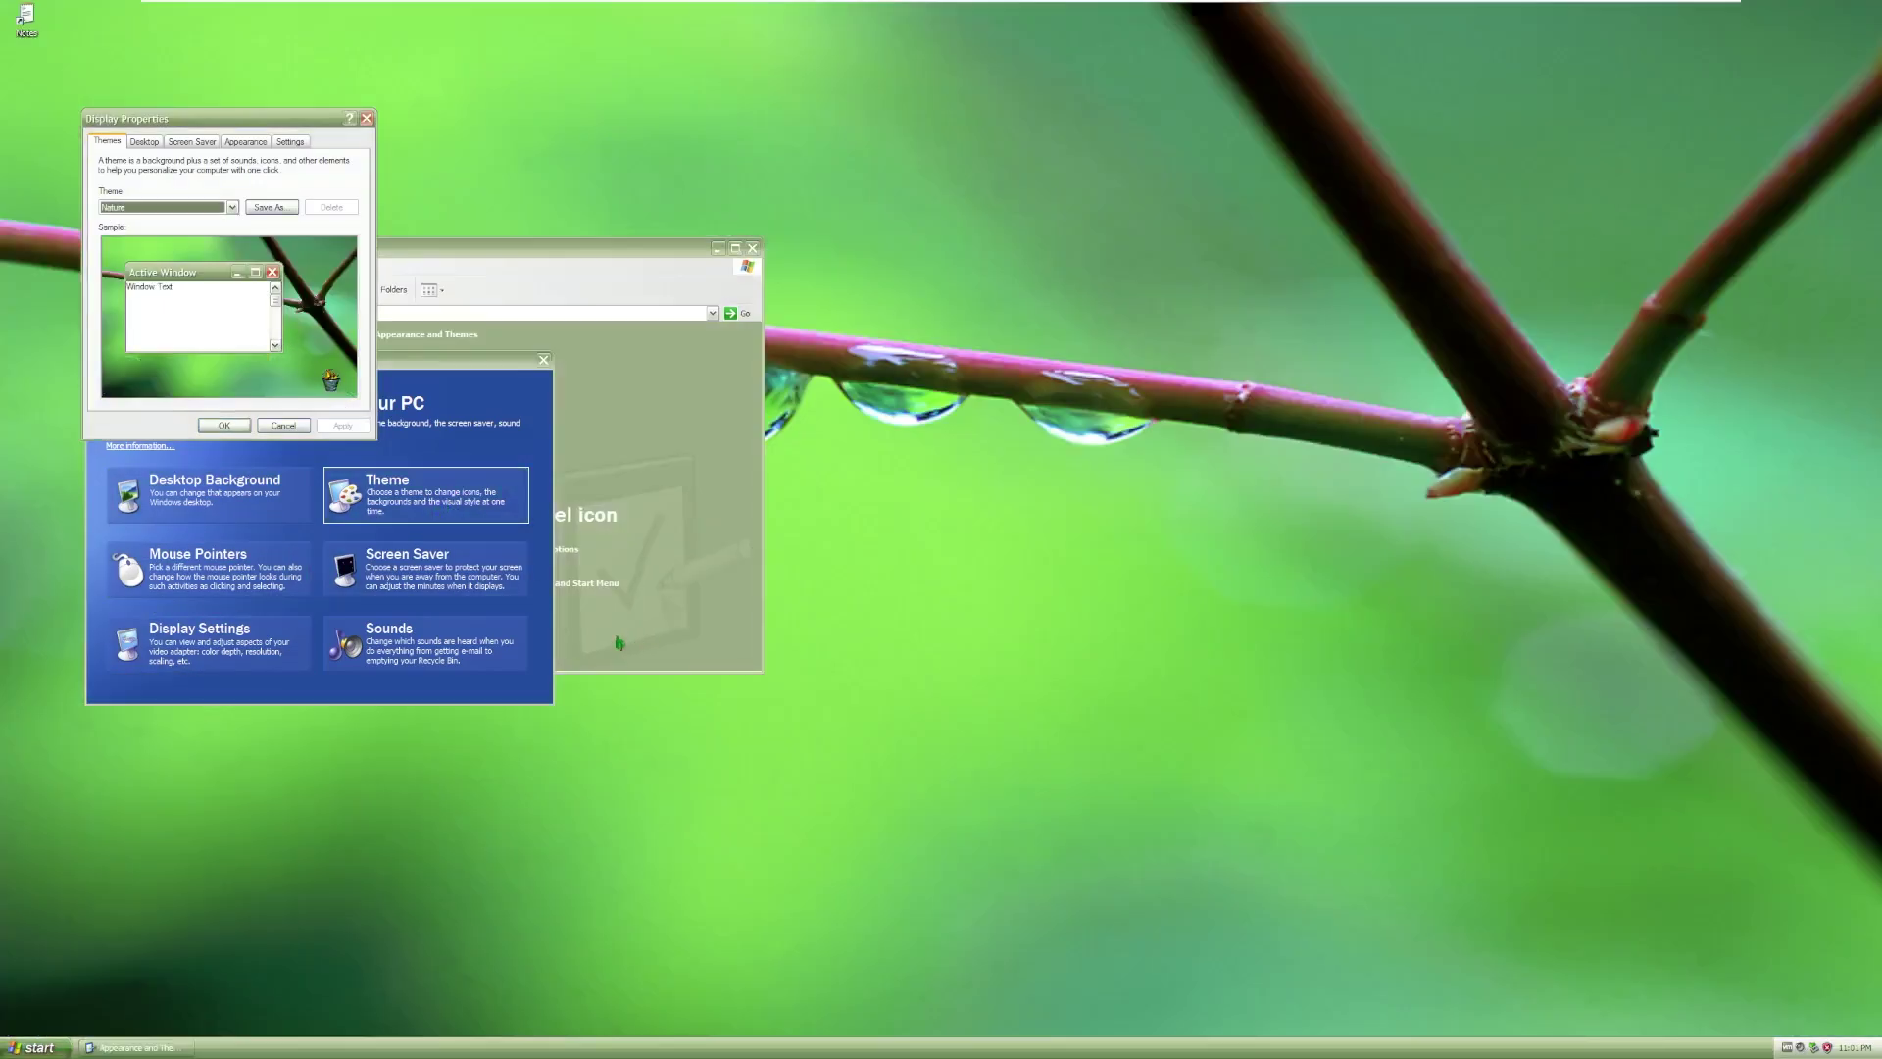
Restore the Windows XP theme with its Bliss wallpaper
key(super)
click(408, 767)
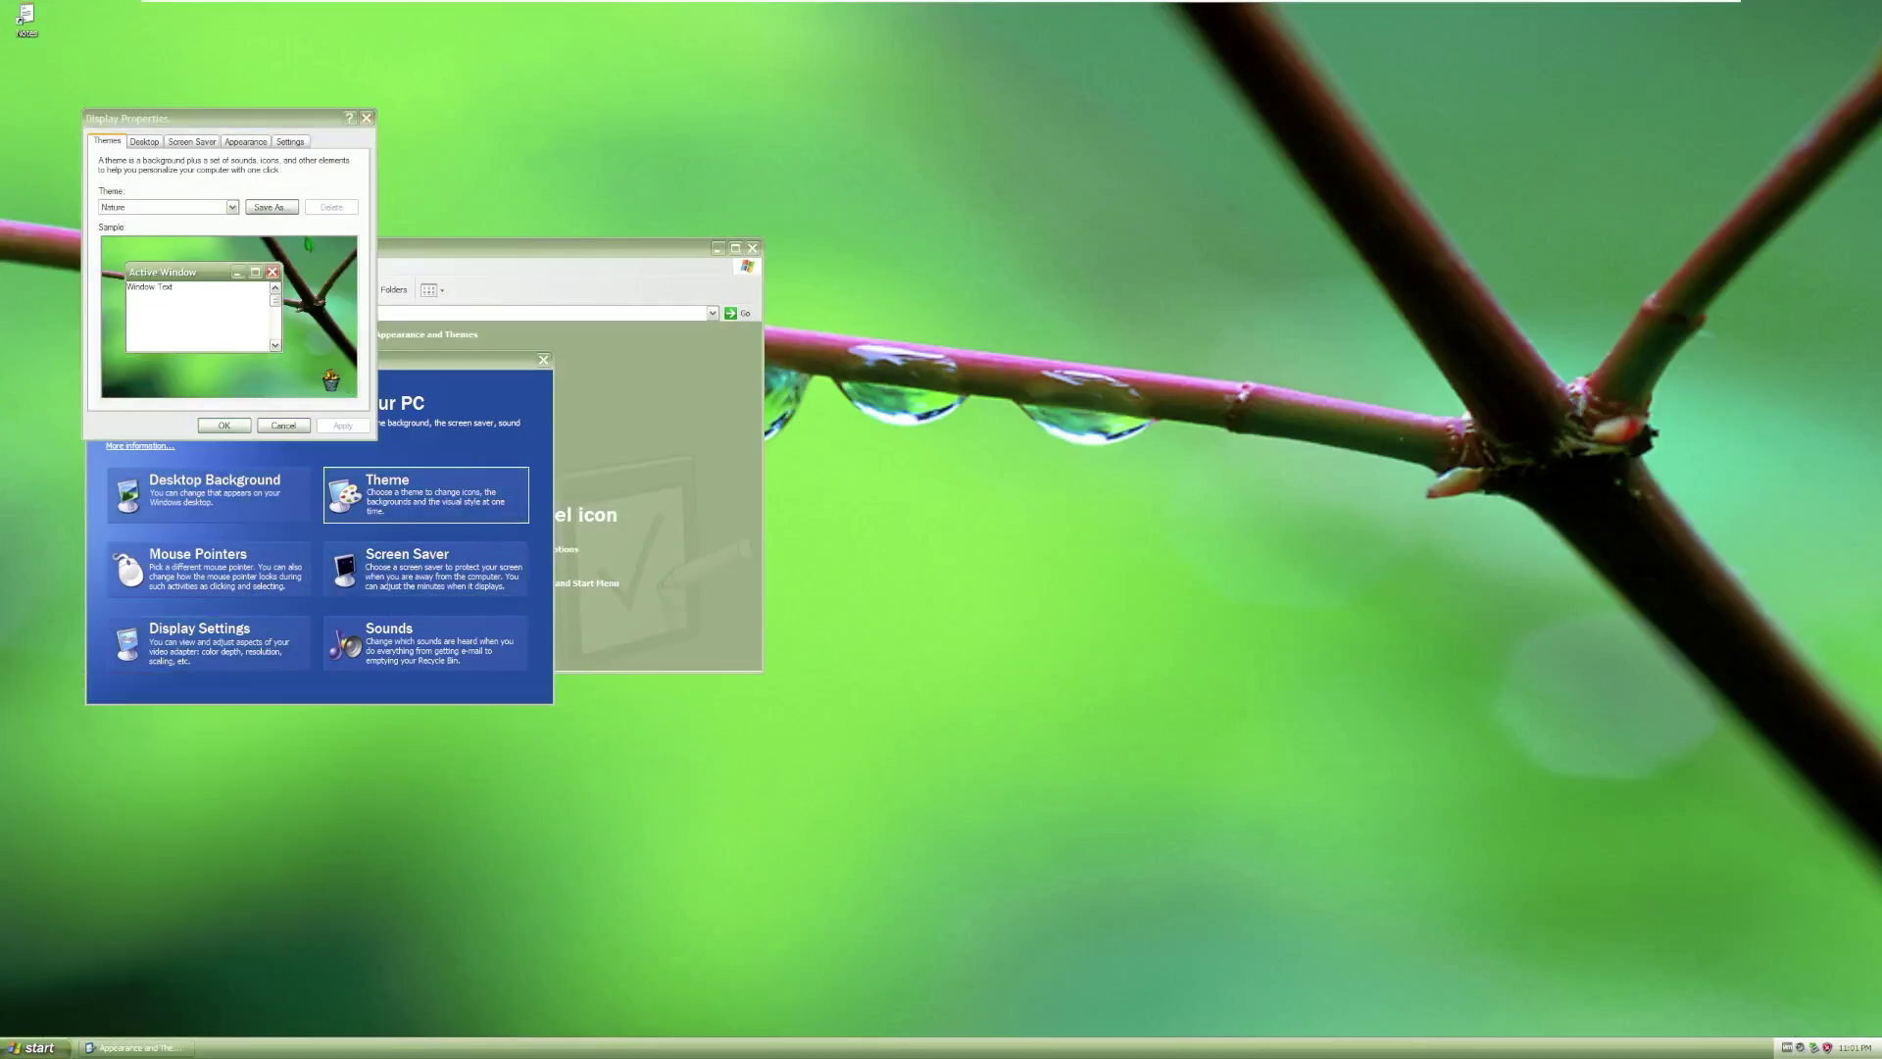
click(269, 122)
click(232, 209)
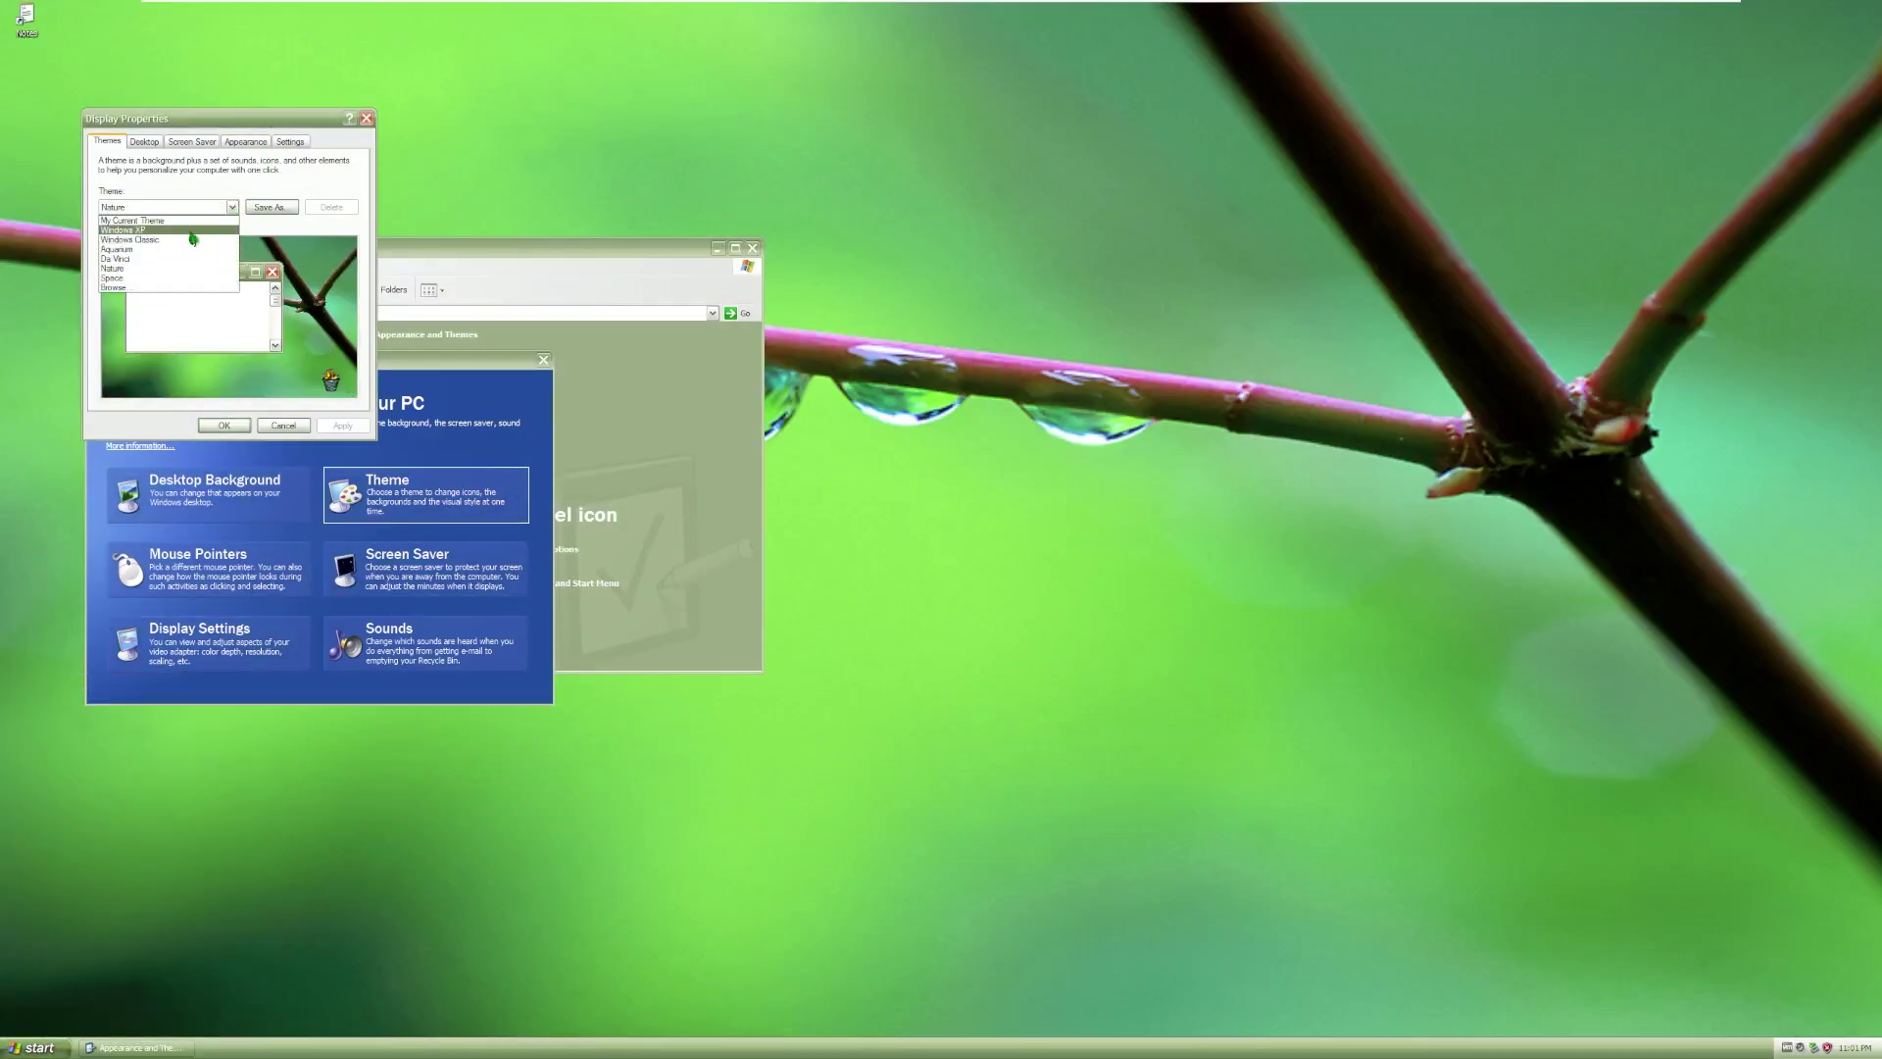
click(157, 233)
click(342, 425)
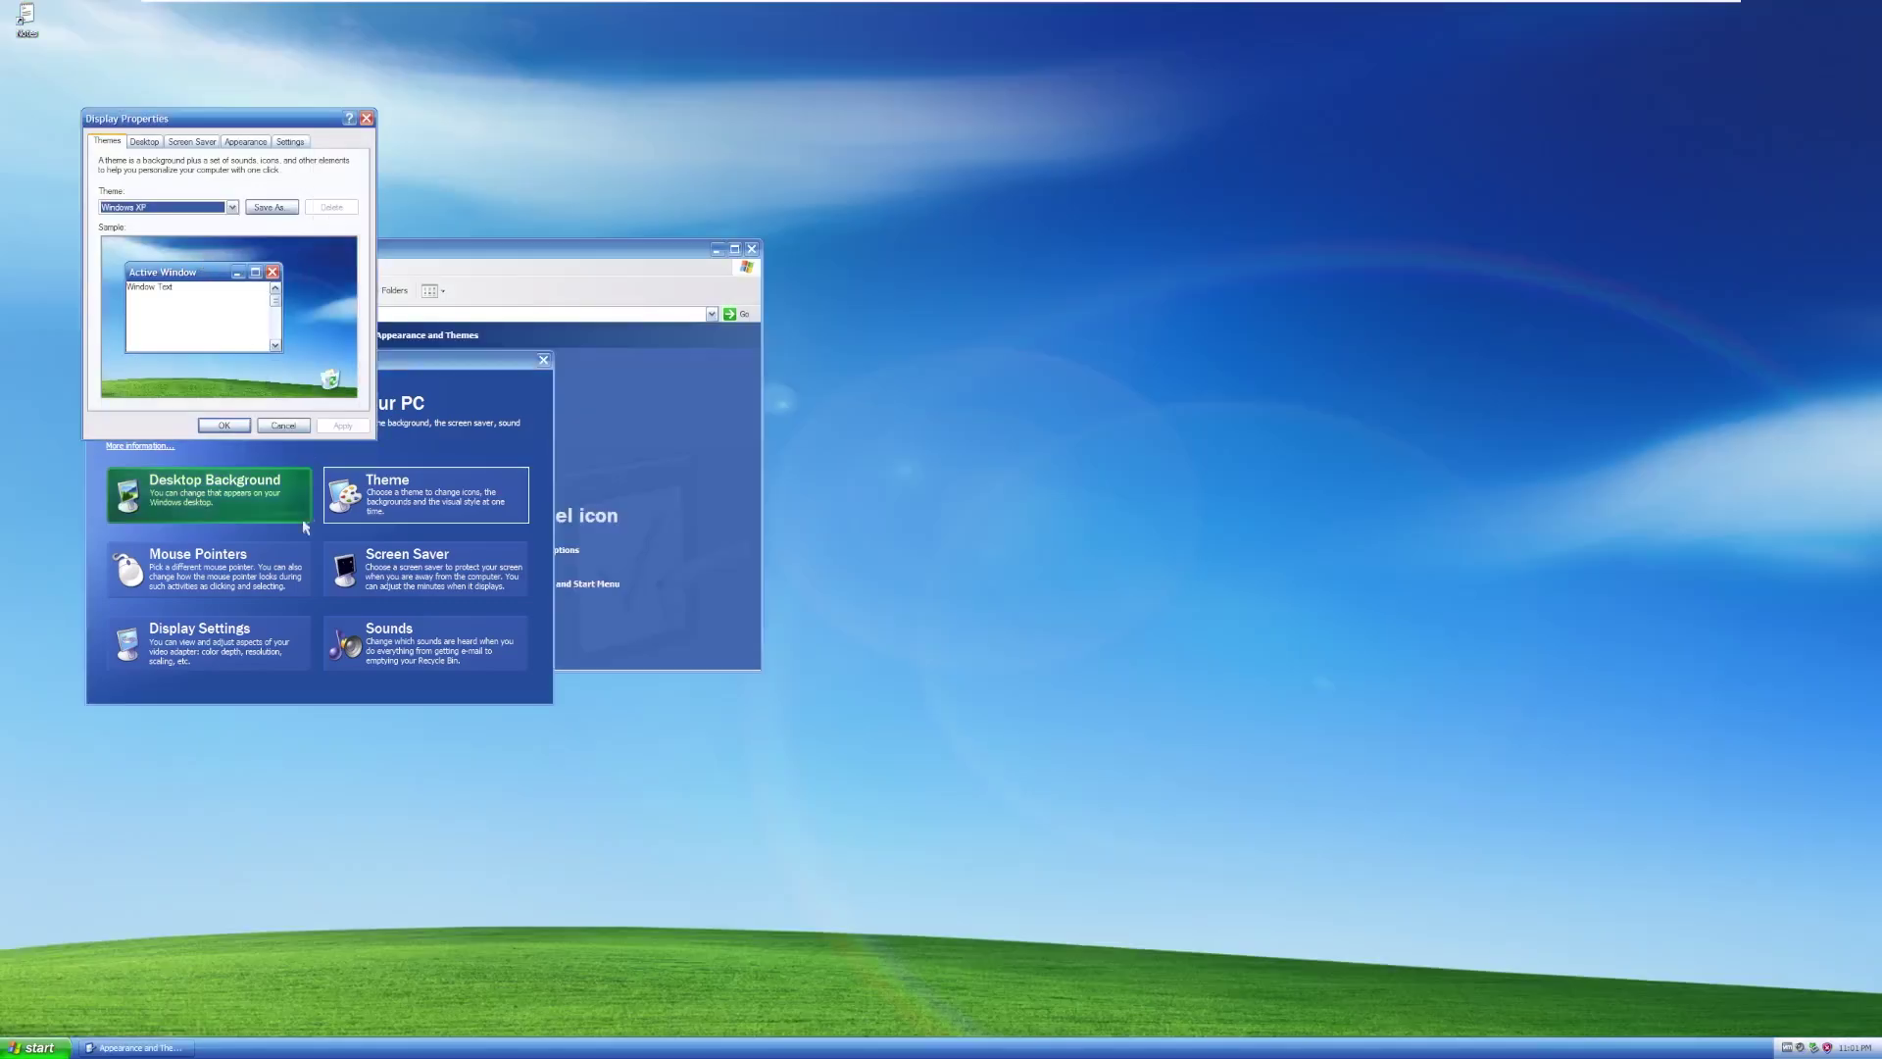
Close Display Properties and select the Windows Inverted (large) mouse pointer scheme
click(367, 119)
click(202, 578)
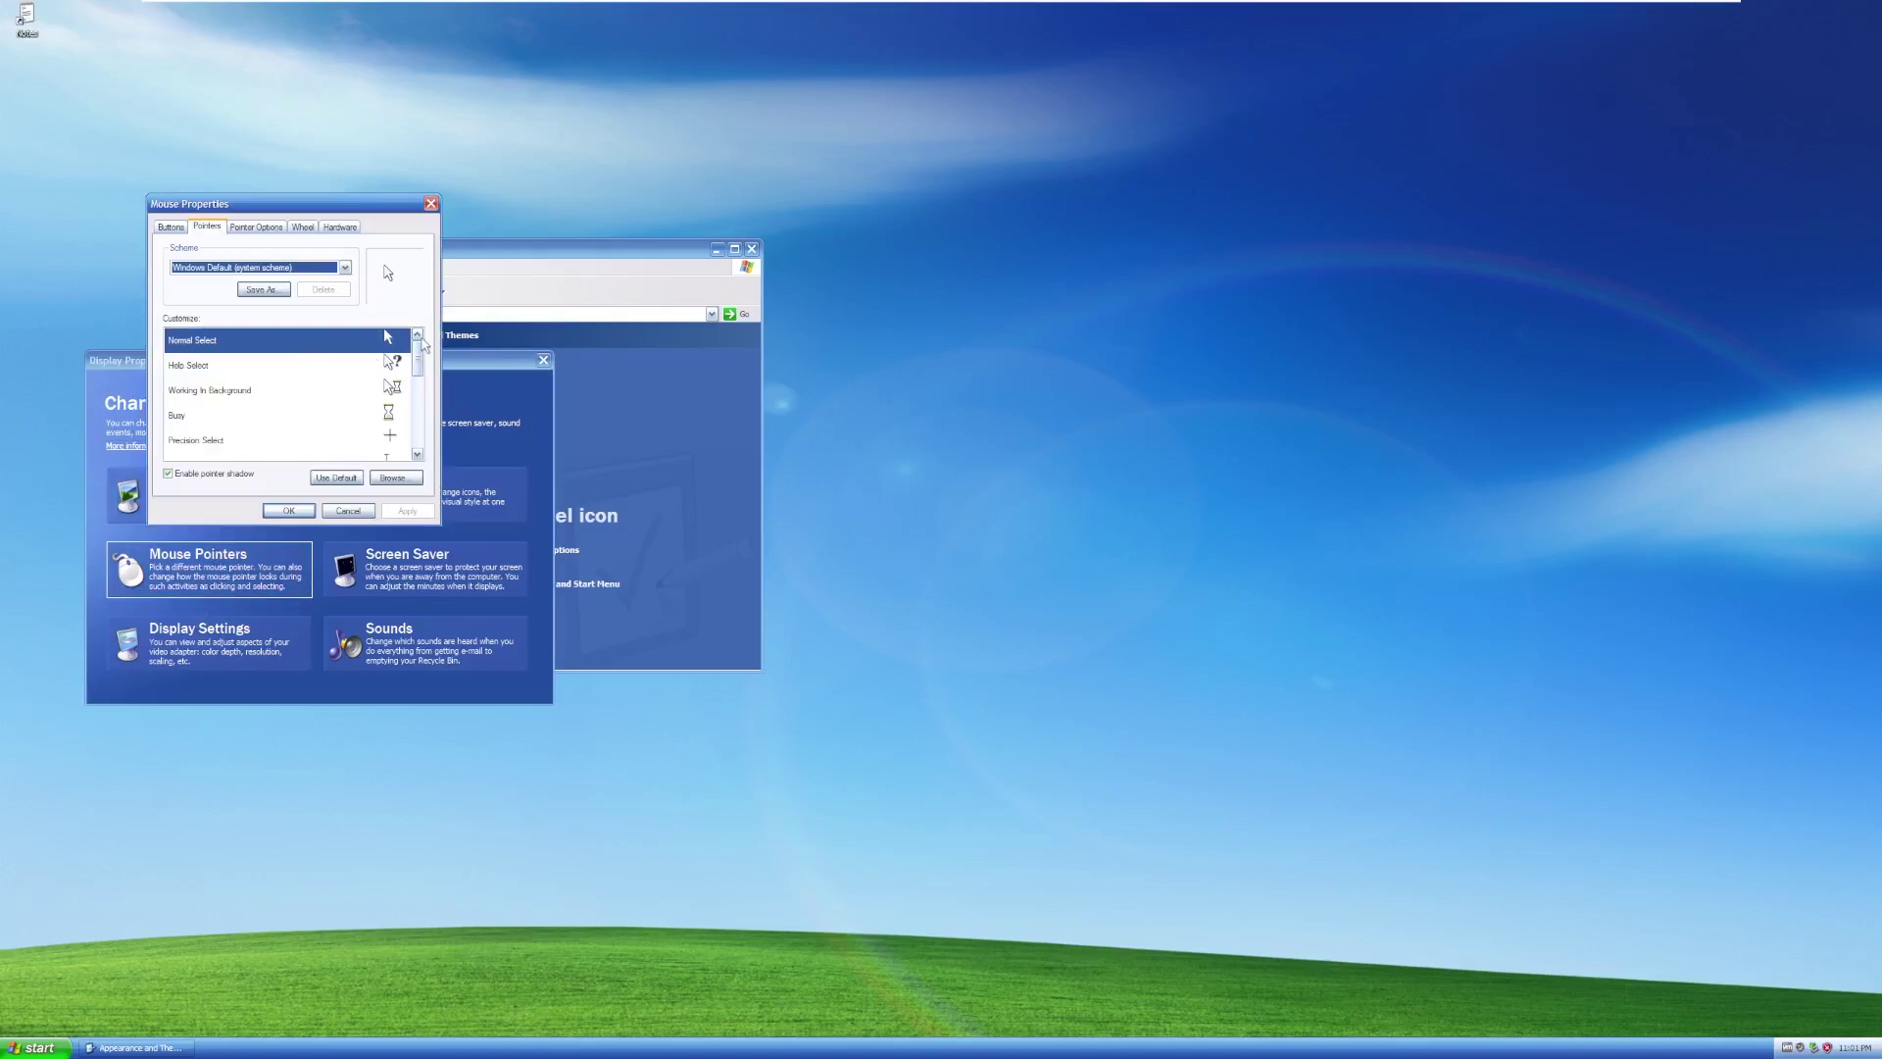
click(284, 265)
key(Down)
key(Down)
key(Down)
key(Down)
key(Down)
key(Return)
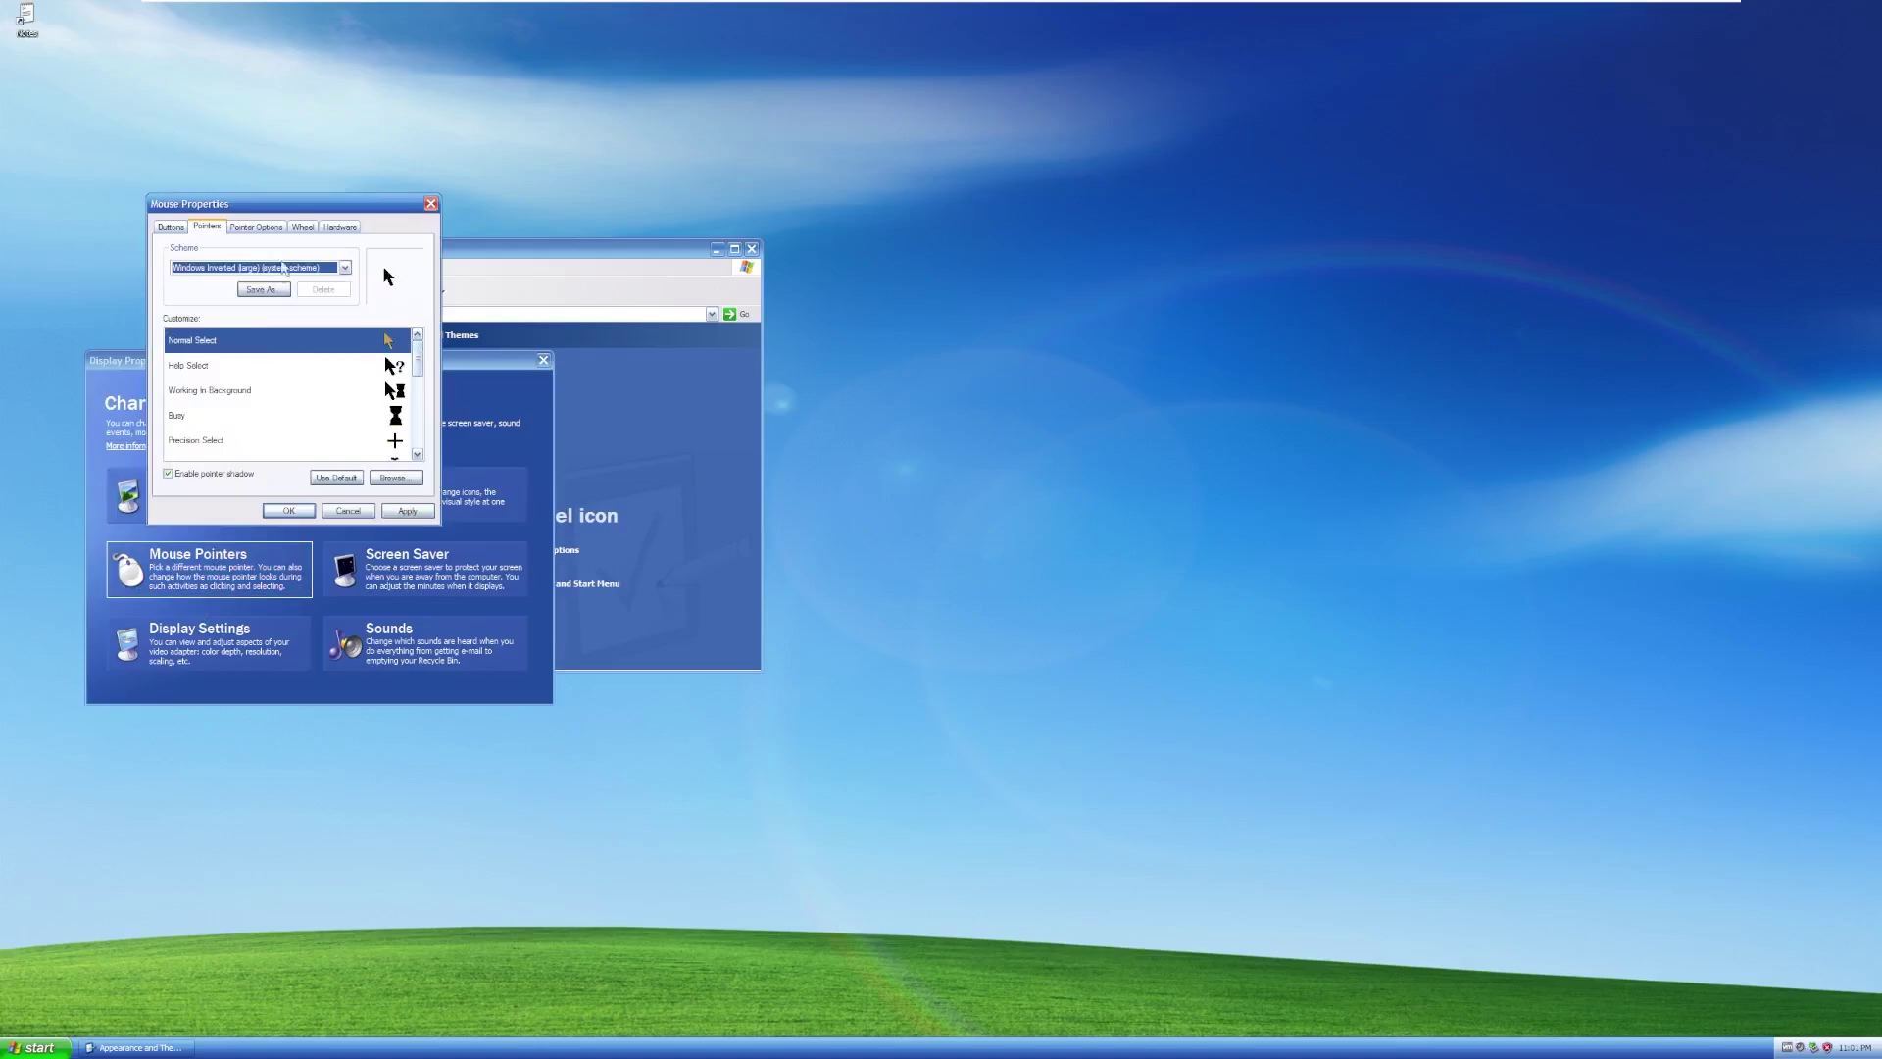
click(284, 265)
View the pointer speed and visibility options, close Mouse Properties, and open the screen saver settings
click(256, 227)
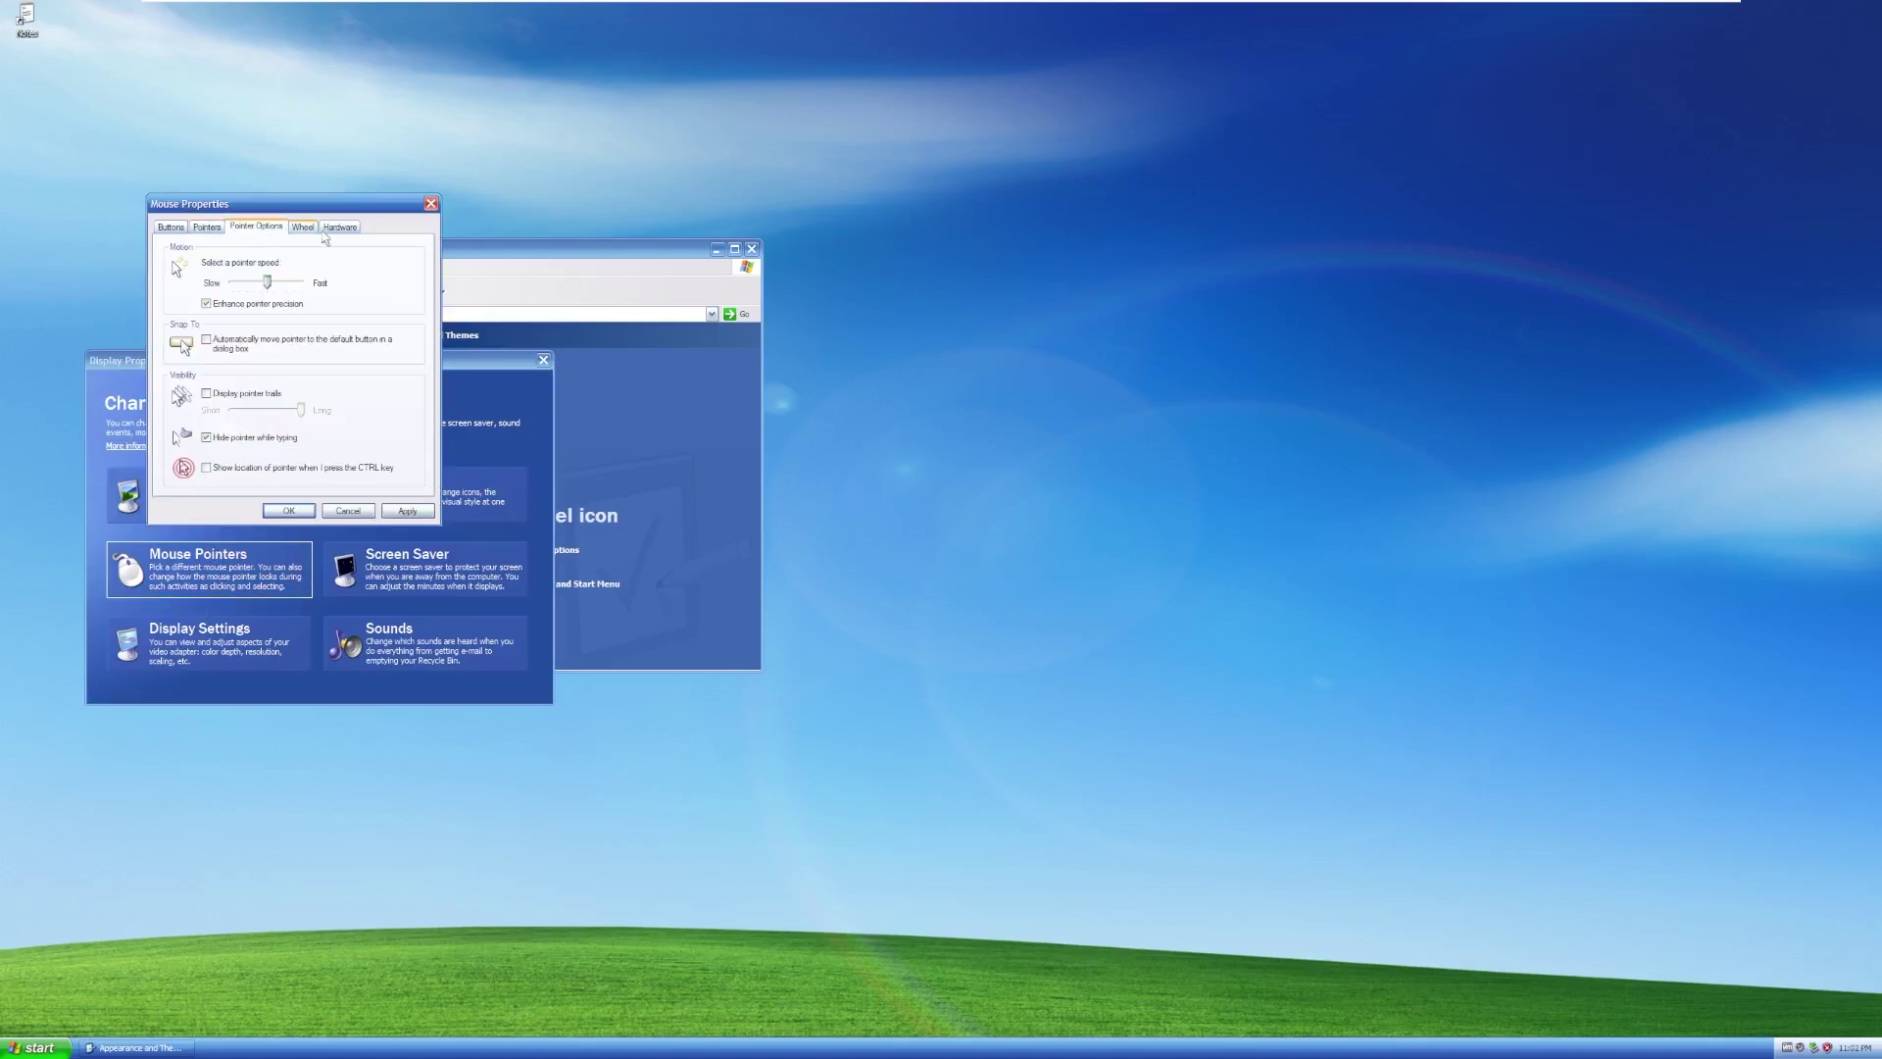
click(432, 205)
click(424, 555)
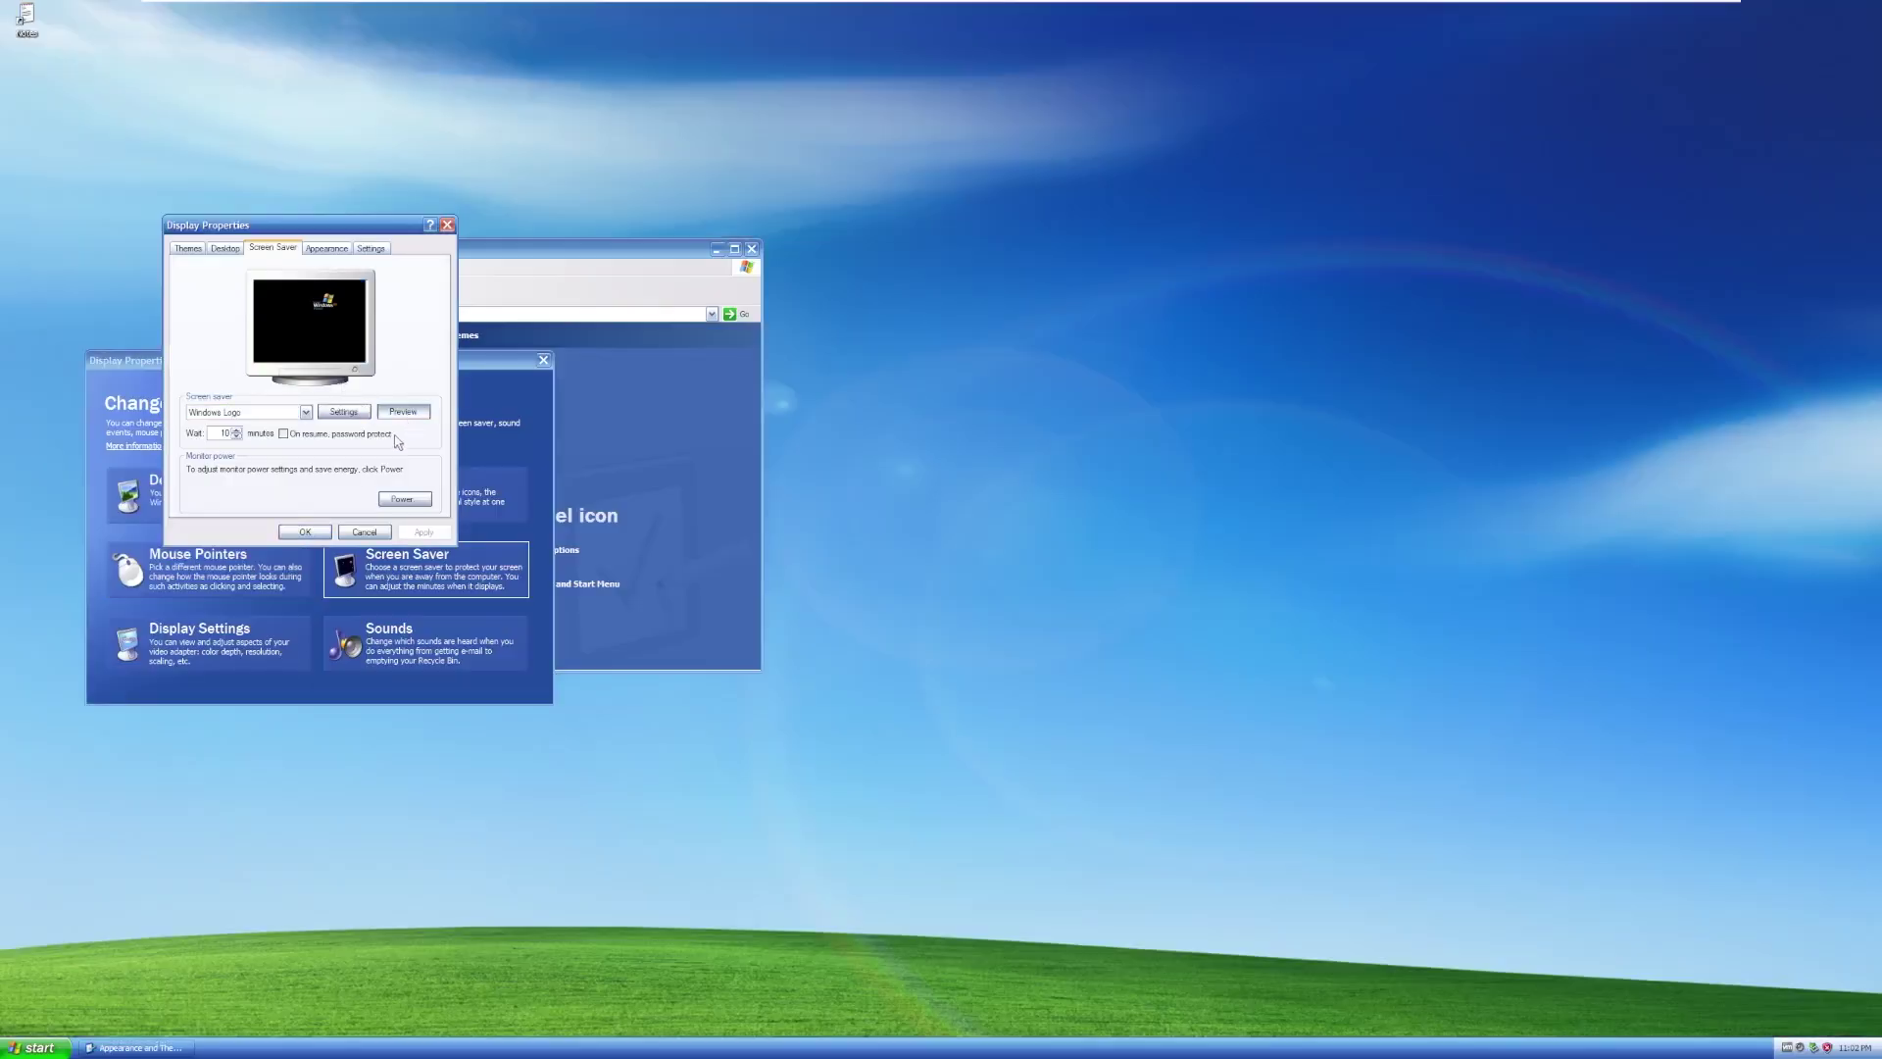
Preview the 3D Text, Aquarium and Da Vinci screen savers
click(274, 413)
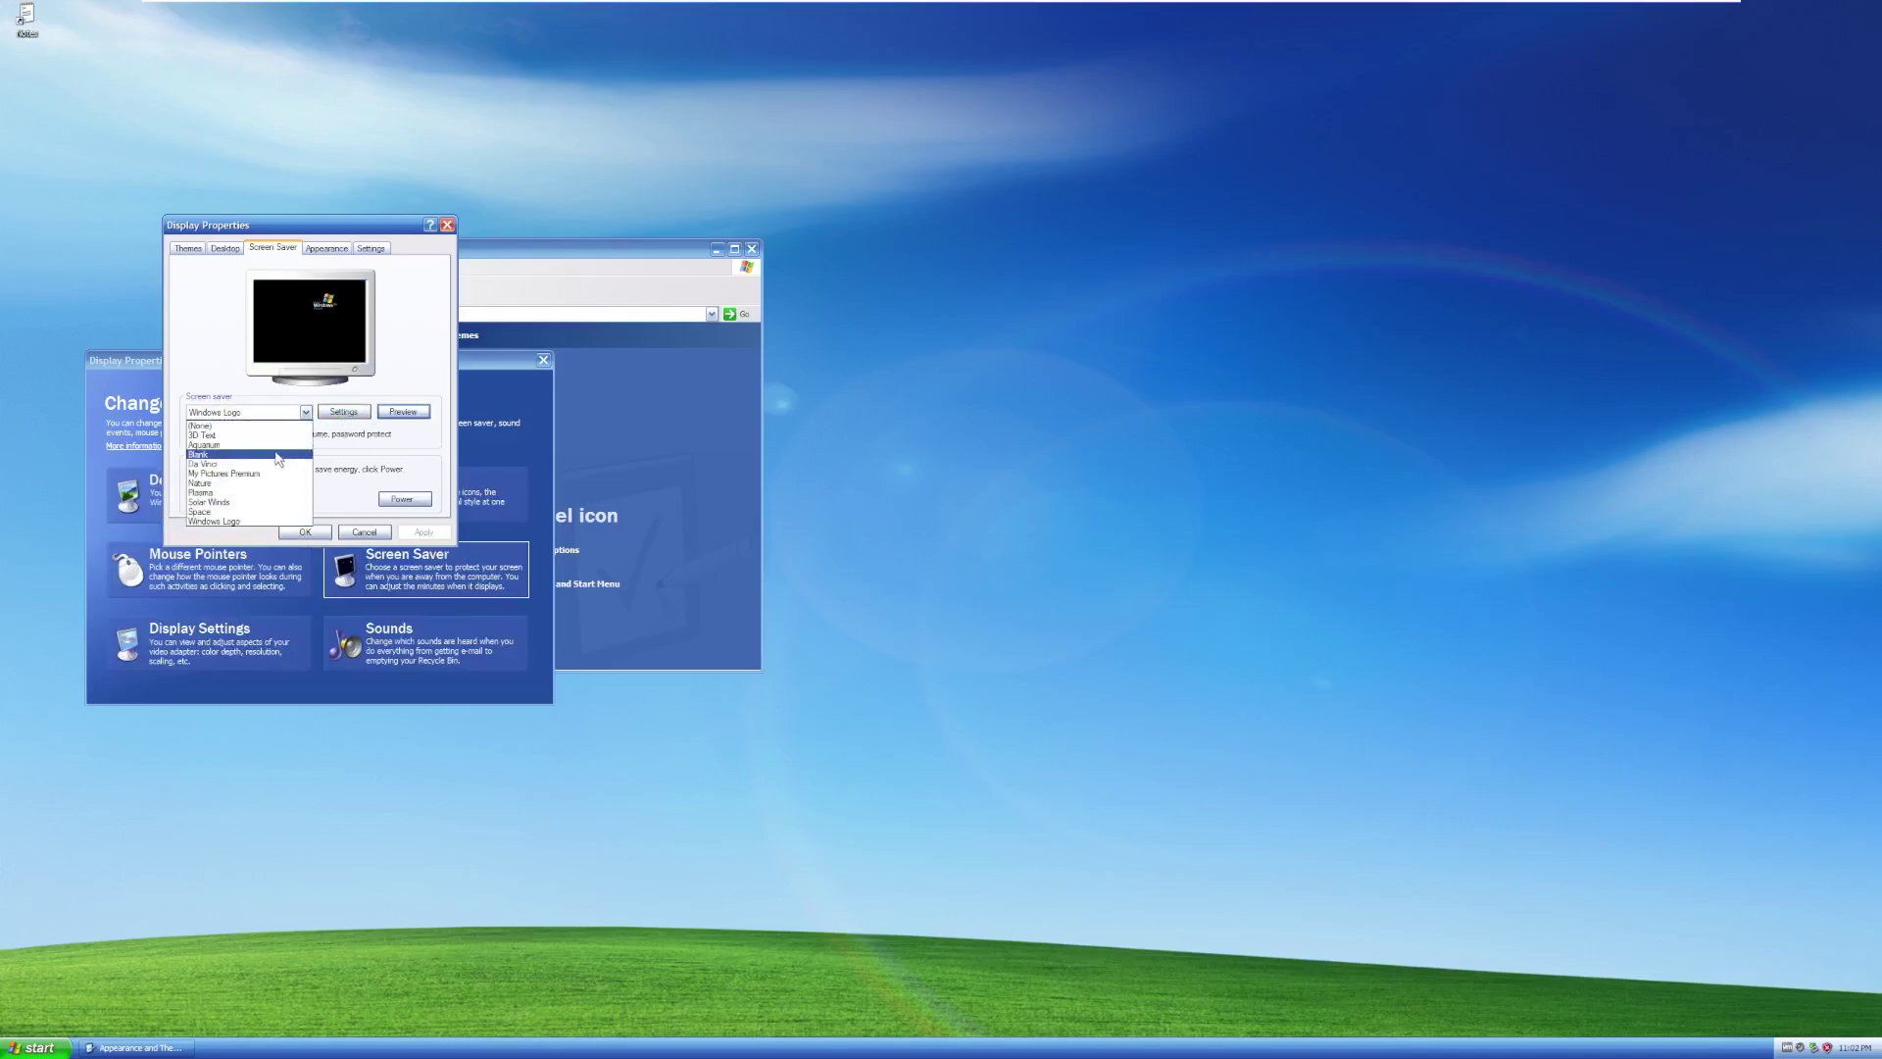
click(279, 456)
click(273, 412)
click(271, 429)
click(261, 413)
click(245, 465)
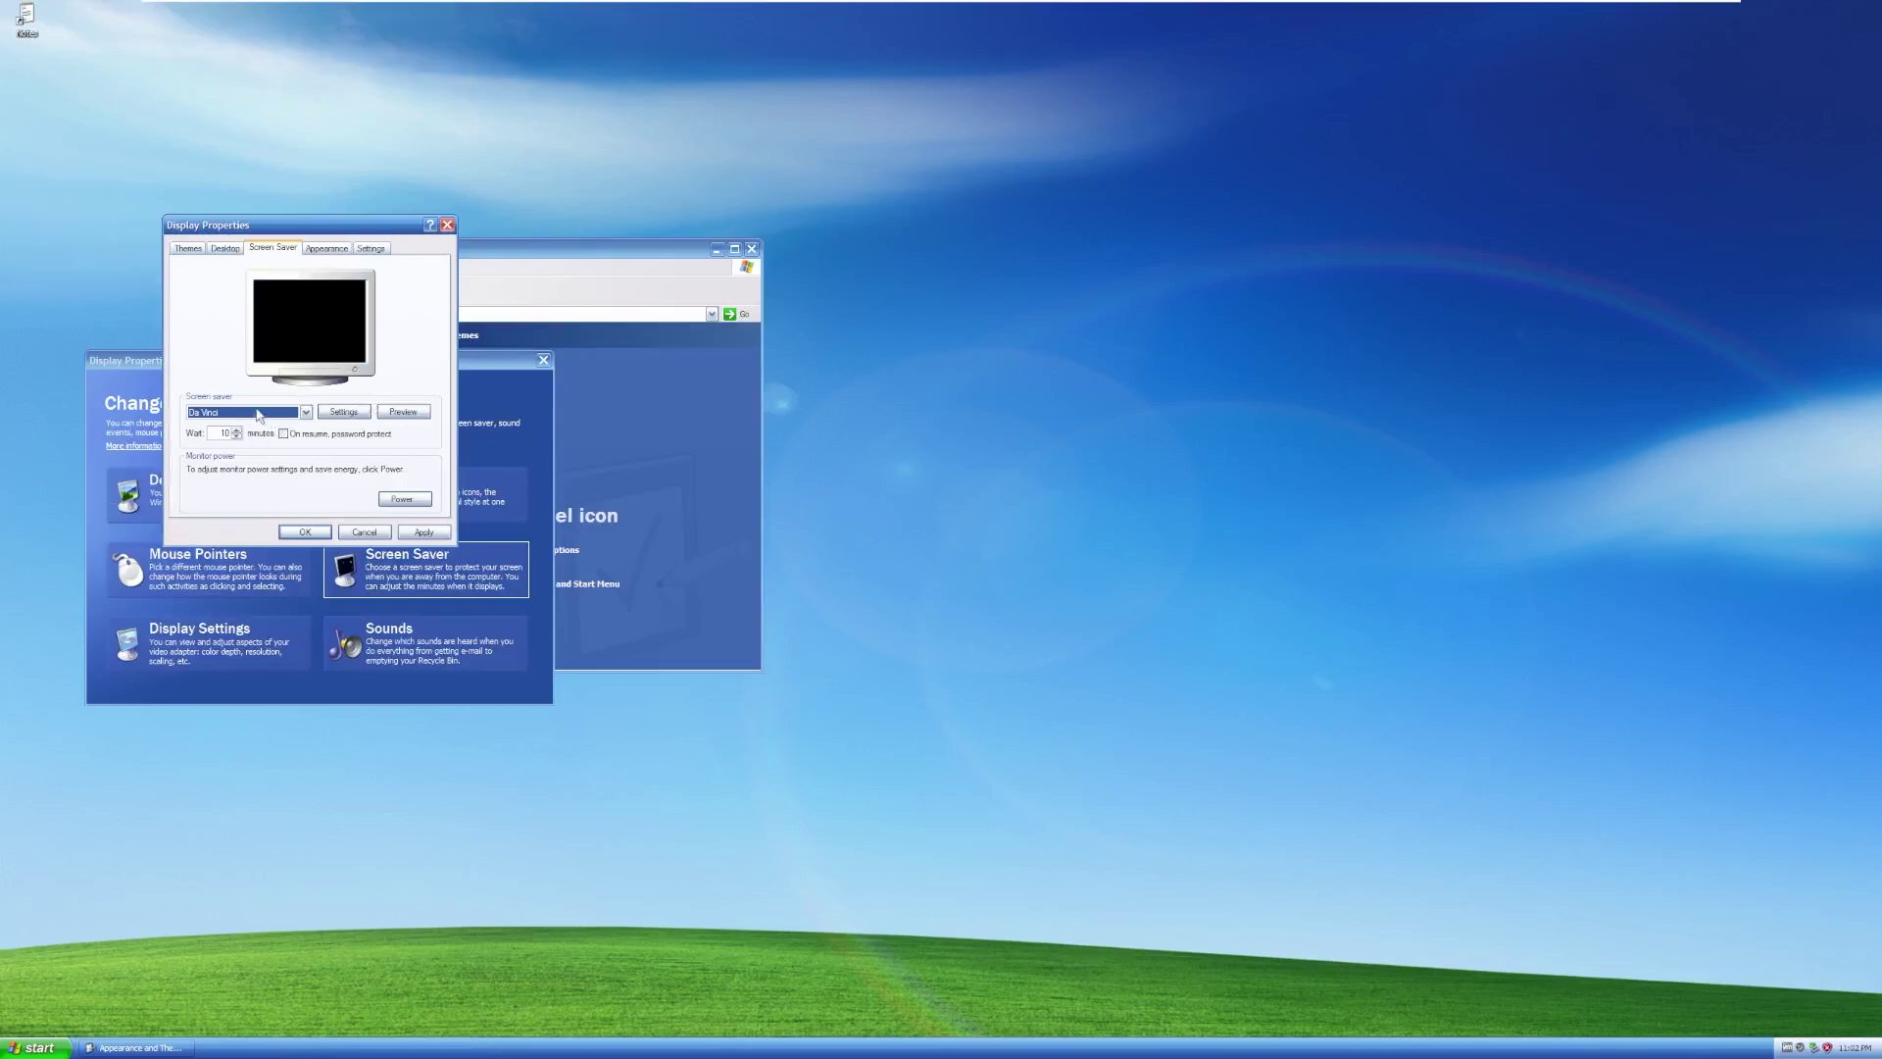
Preview the Nature and Solar Winds screen savers, view the Appearance settings, then close Display Properties
click(260, 412)
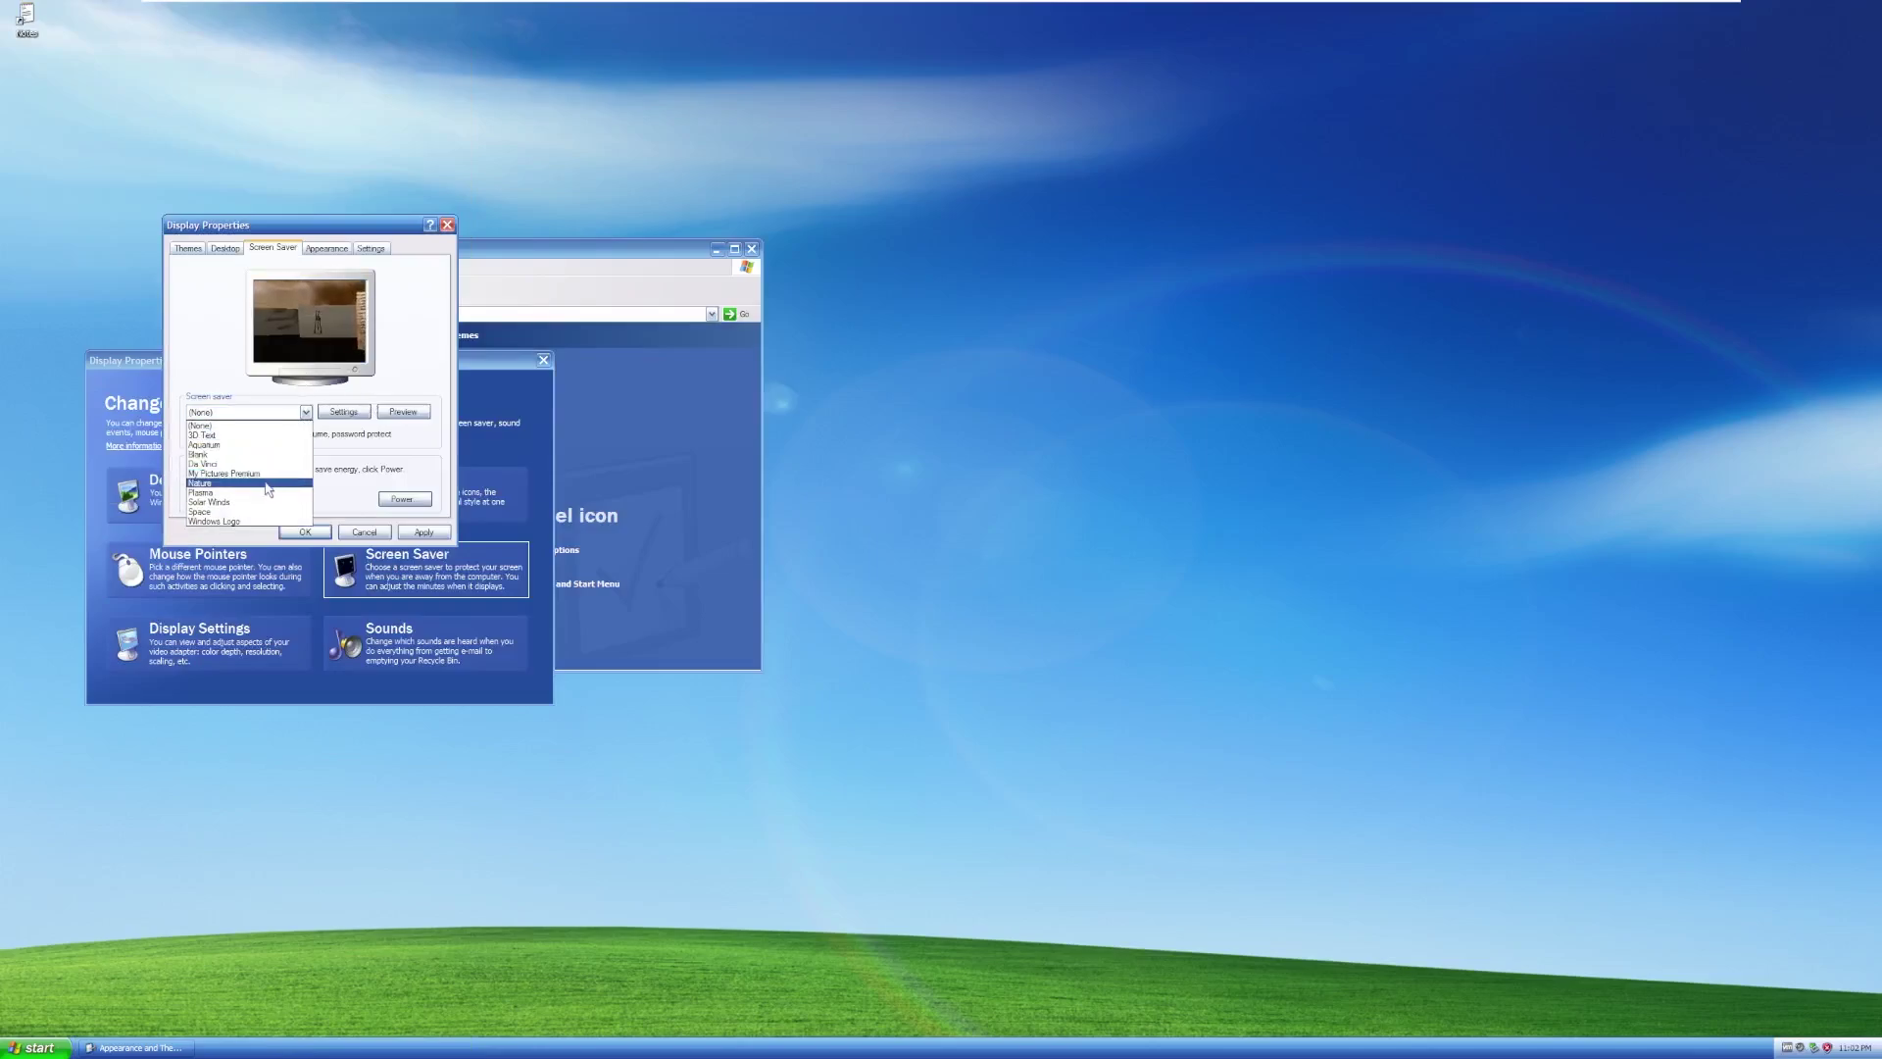
click(267, 484)
click(260, 412)
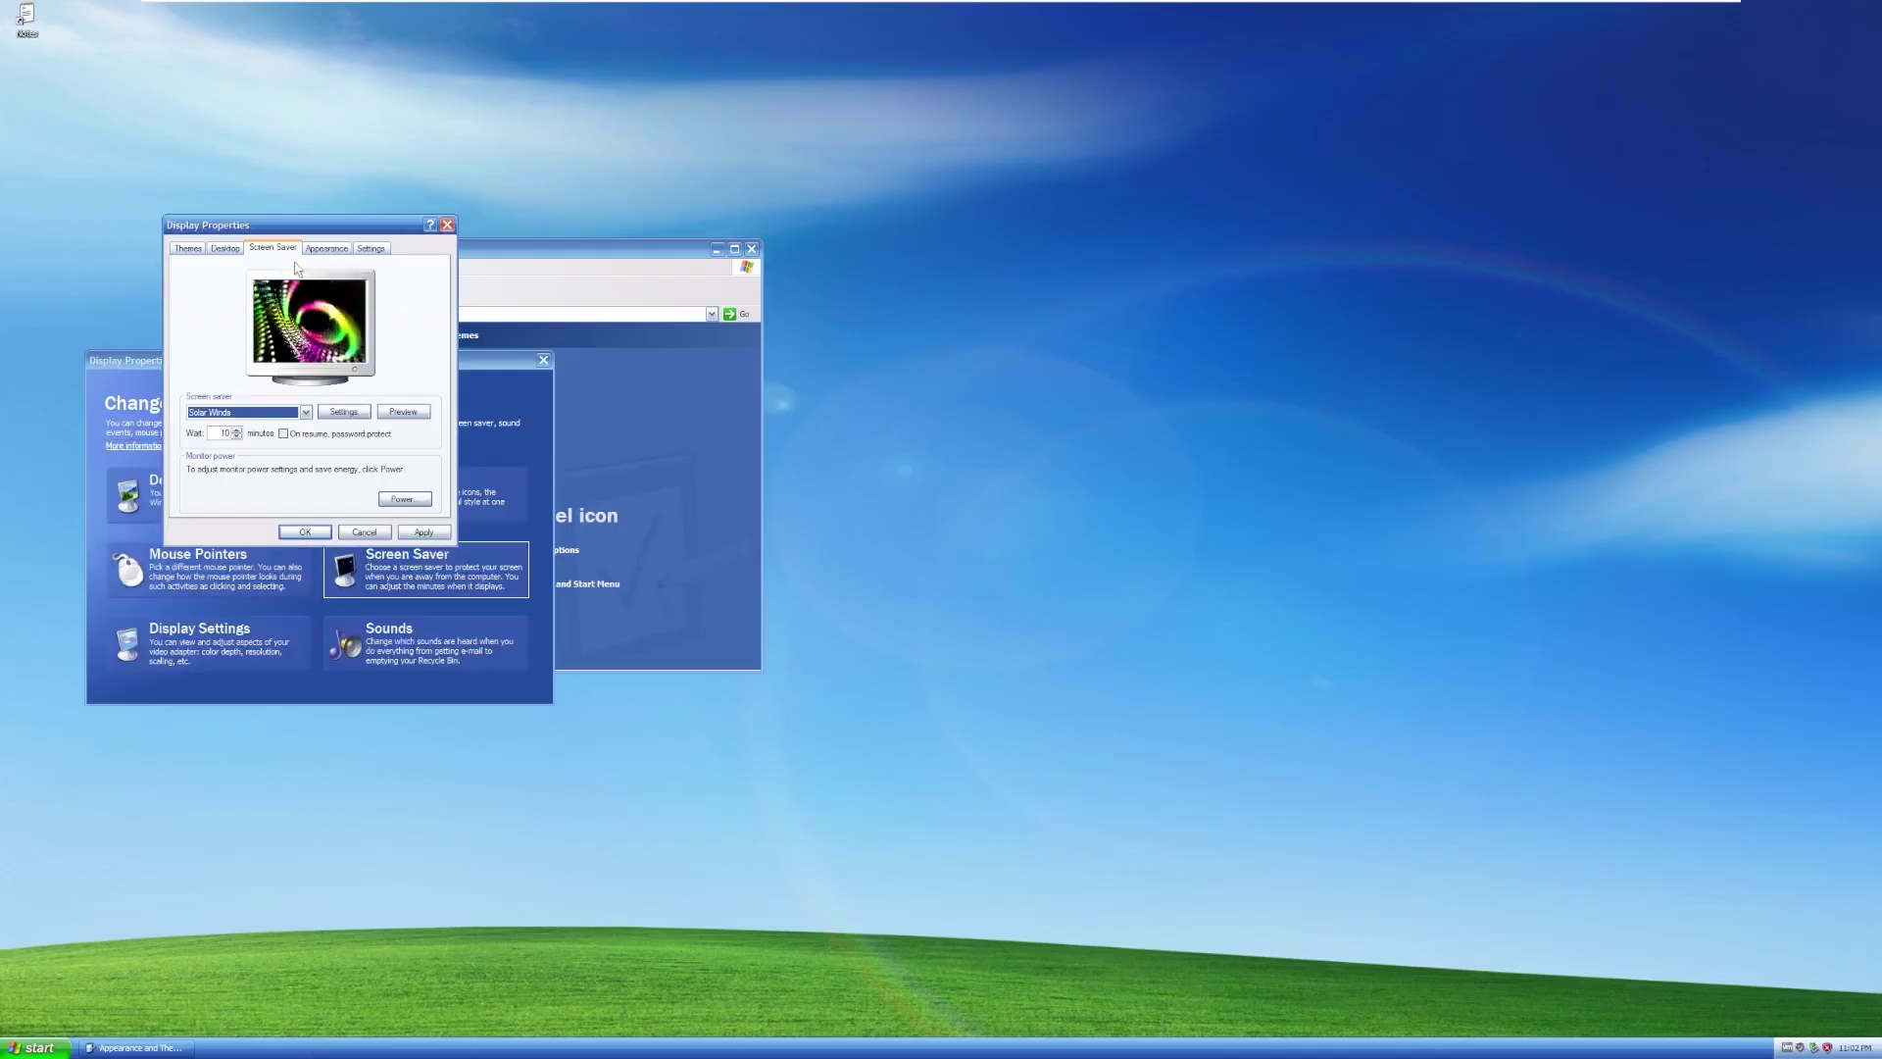
click(306, 251)
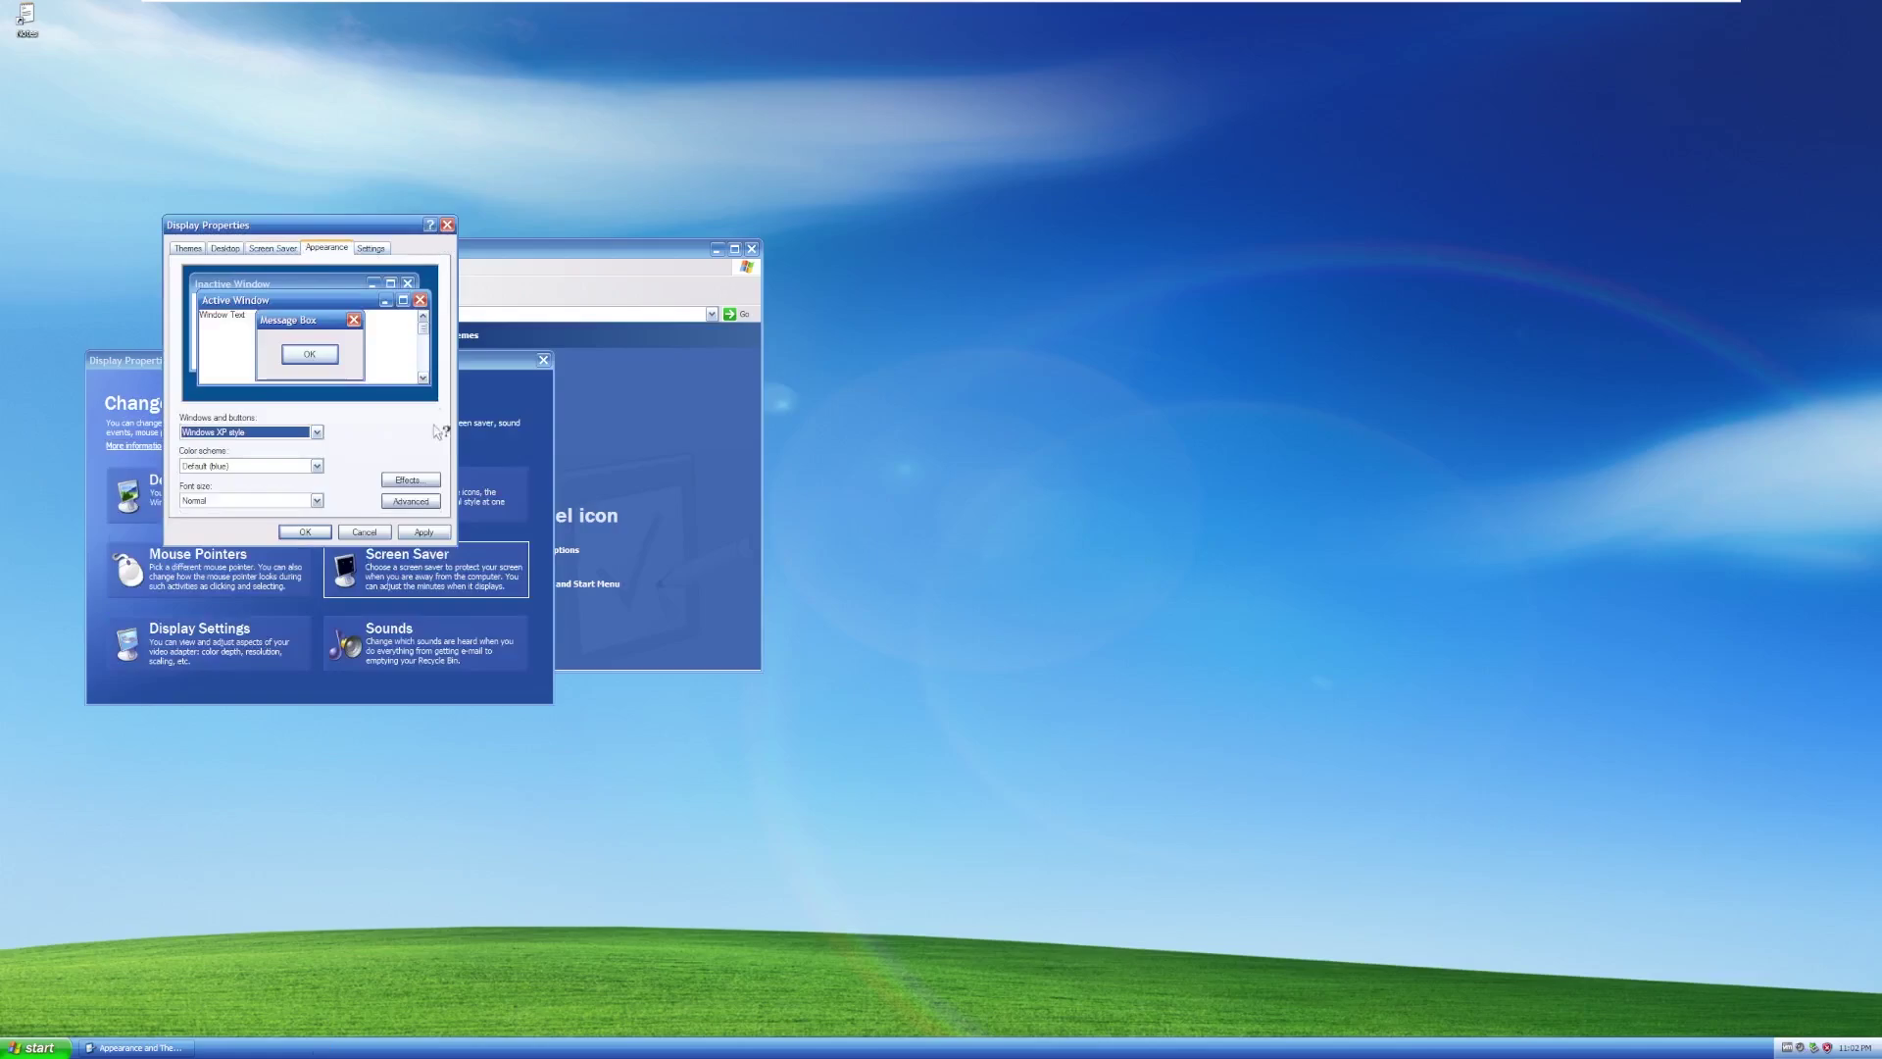
click(448, 227)
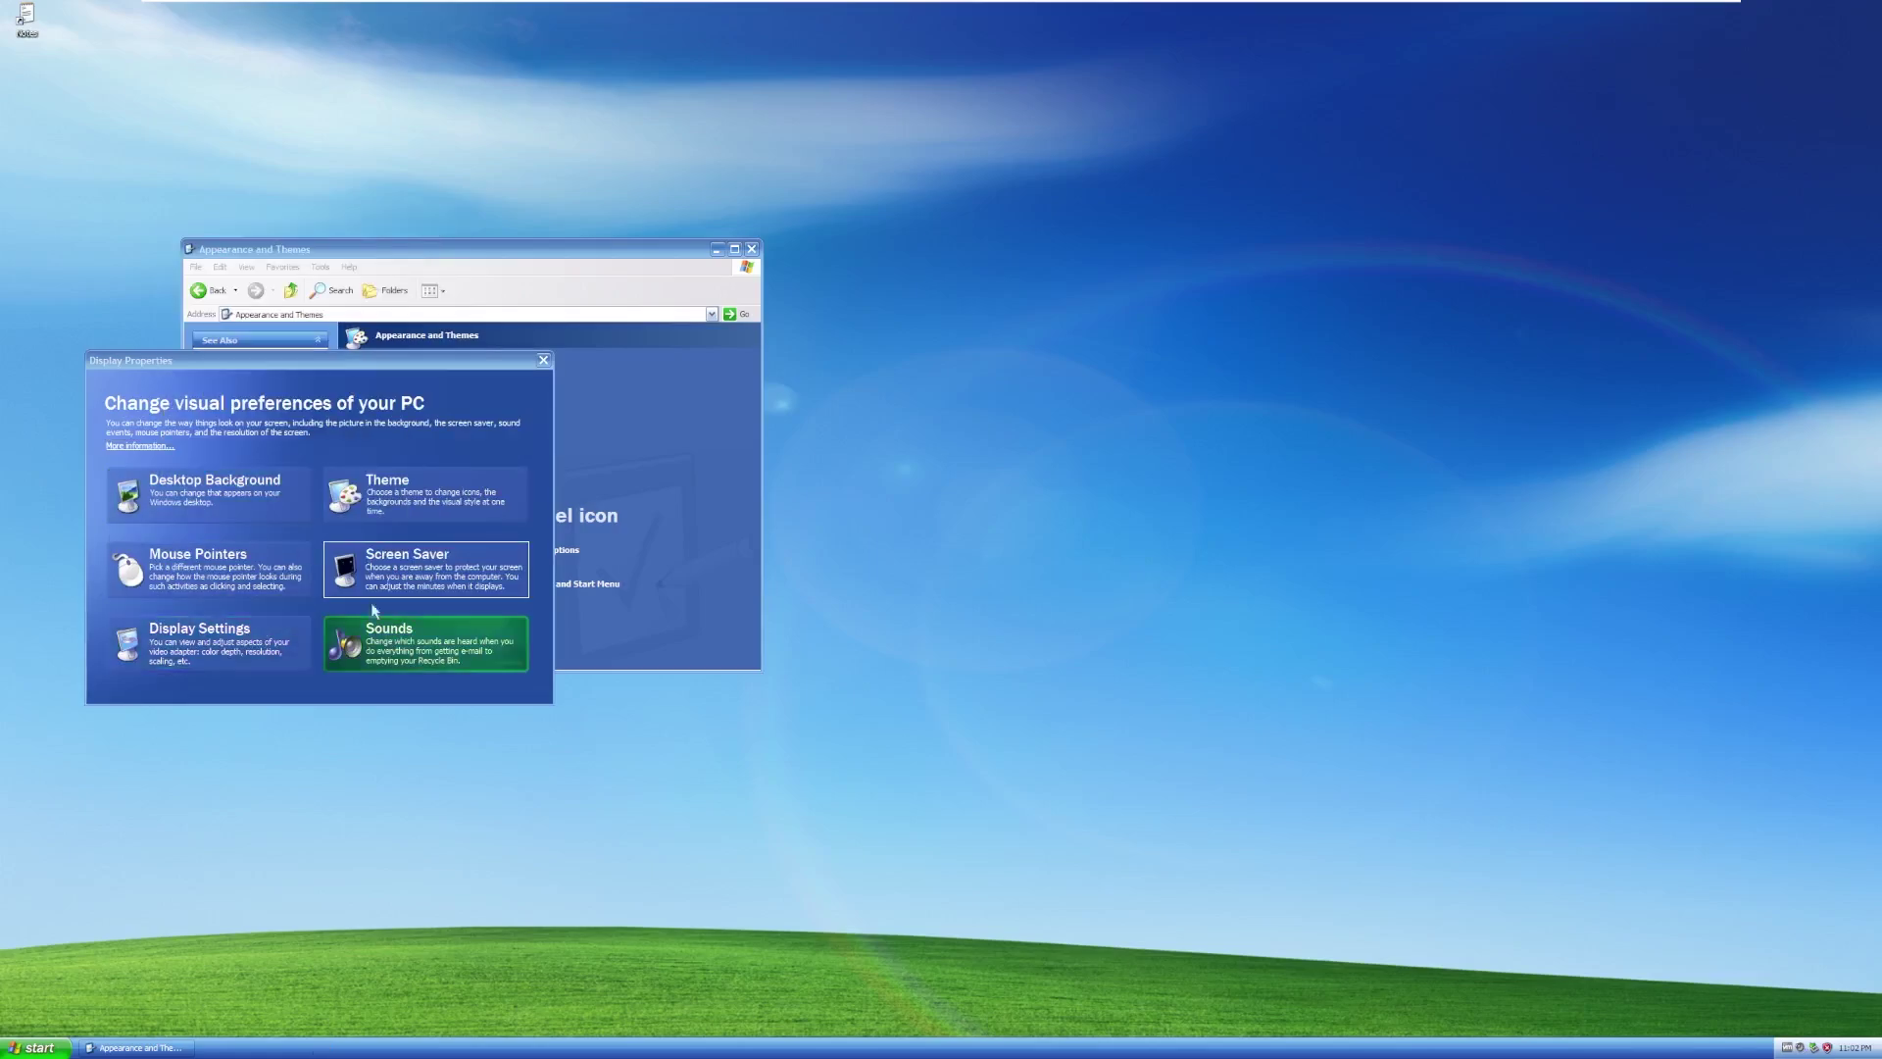
Close the appearance windows, open My Documents, then show My Computer's System Properties
click(543, 360)
click(752, 248)
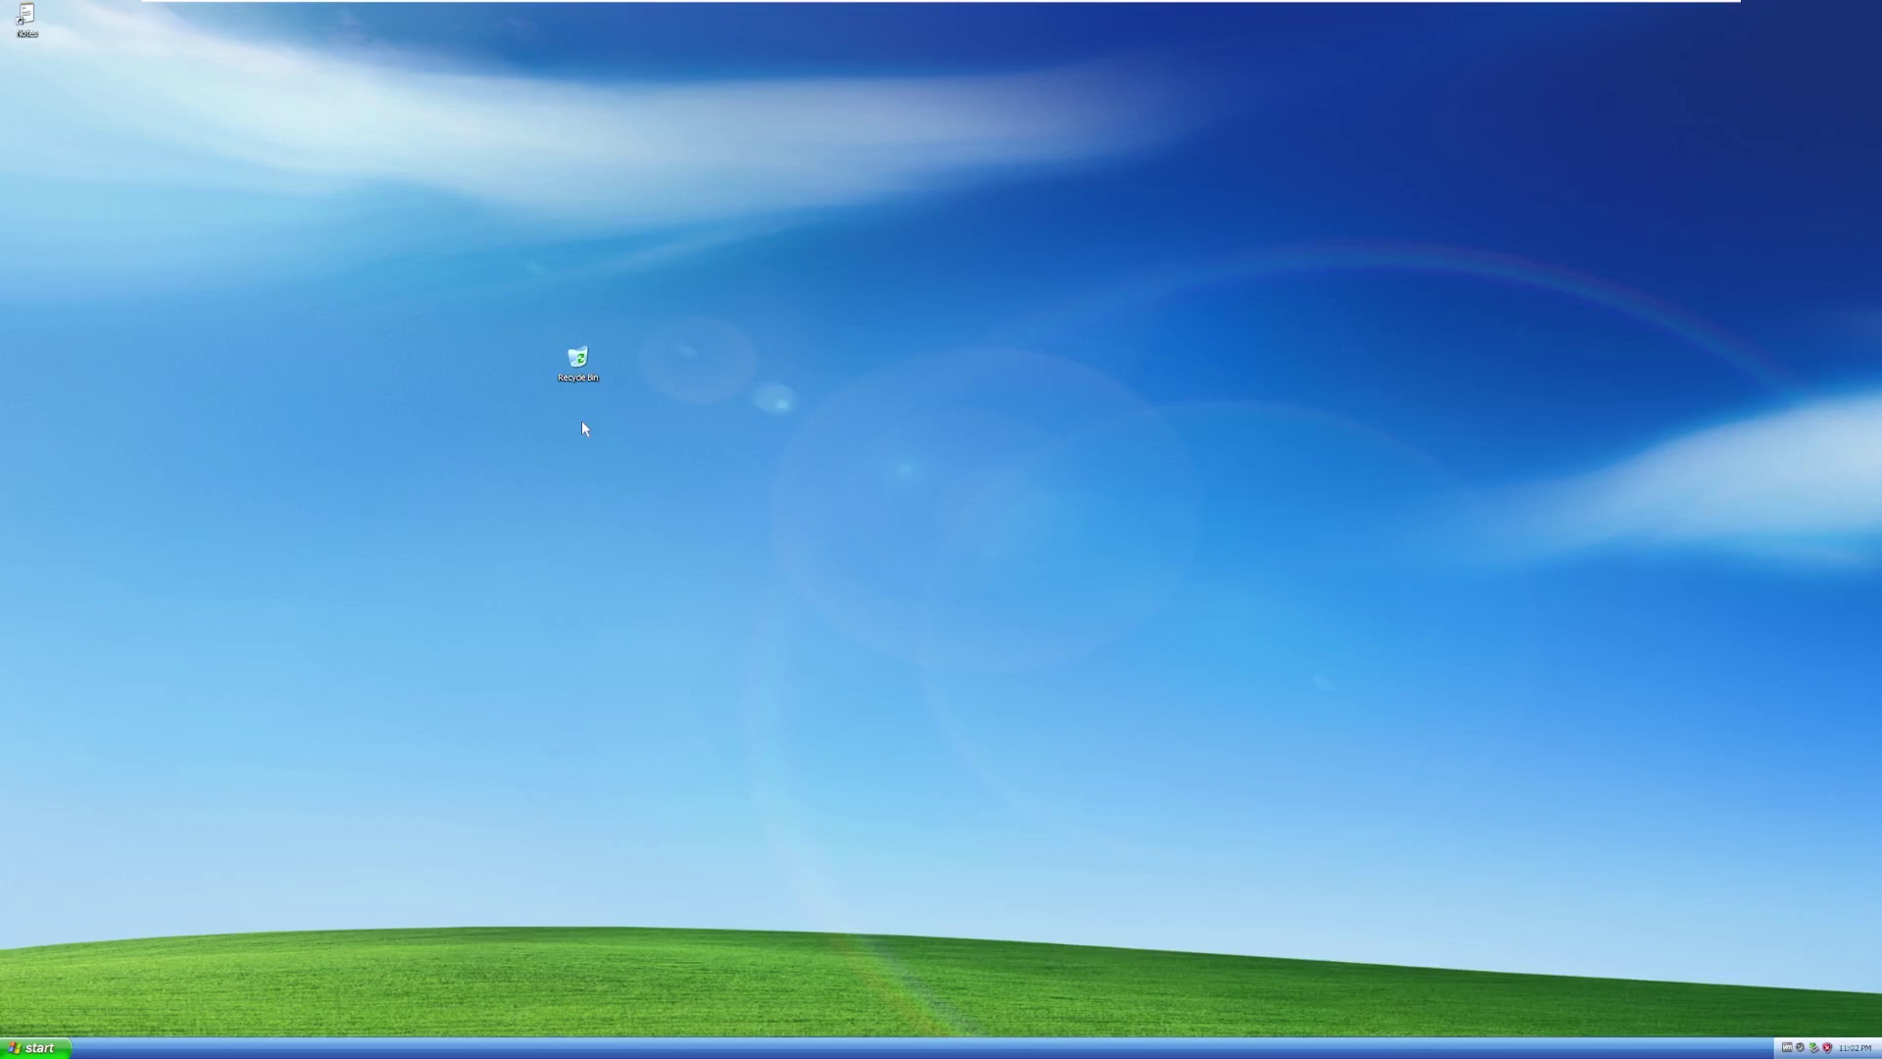
click(35, 1047)
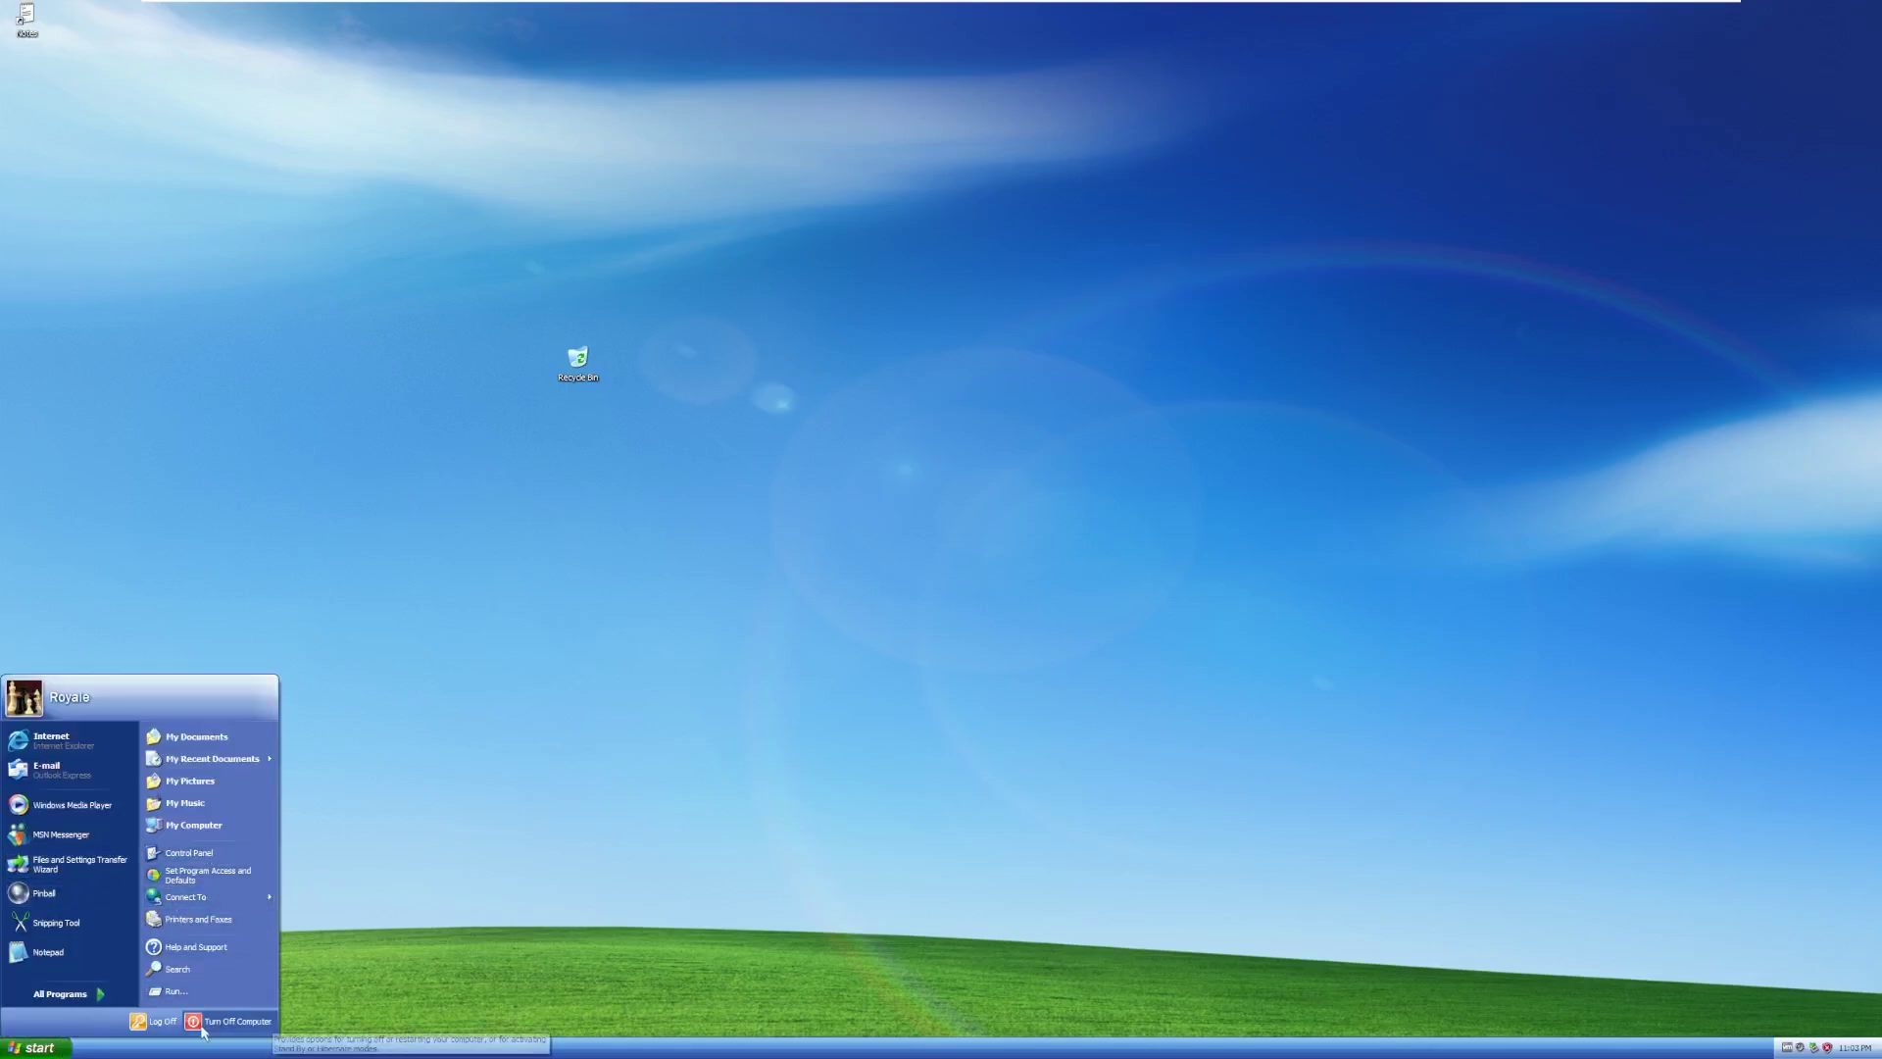
click(196, 736)
key(super)
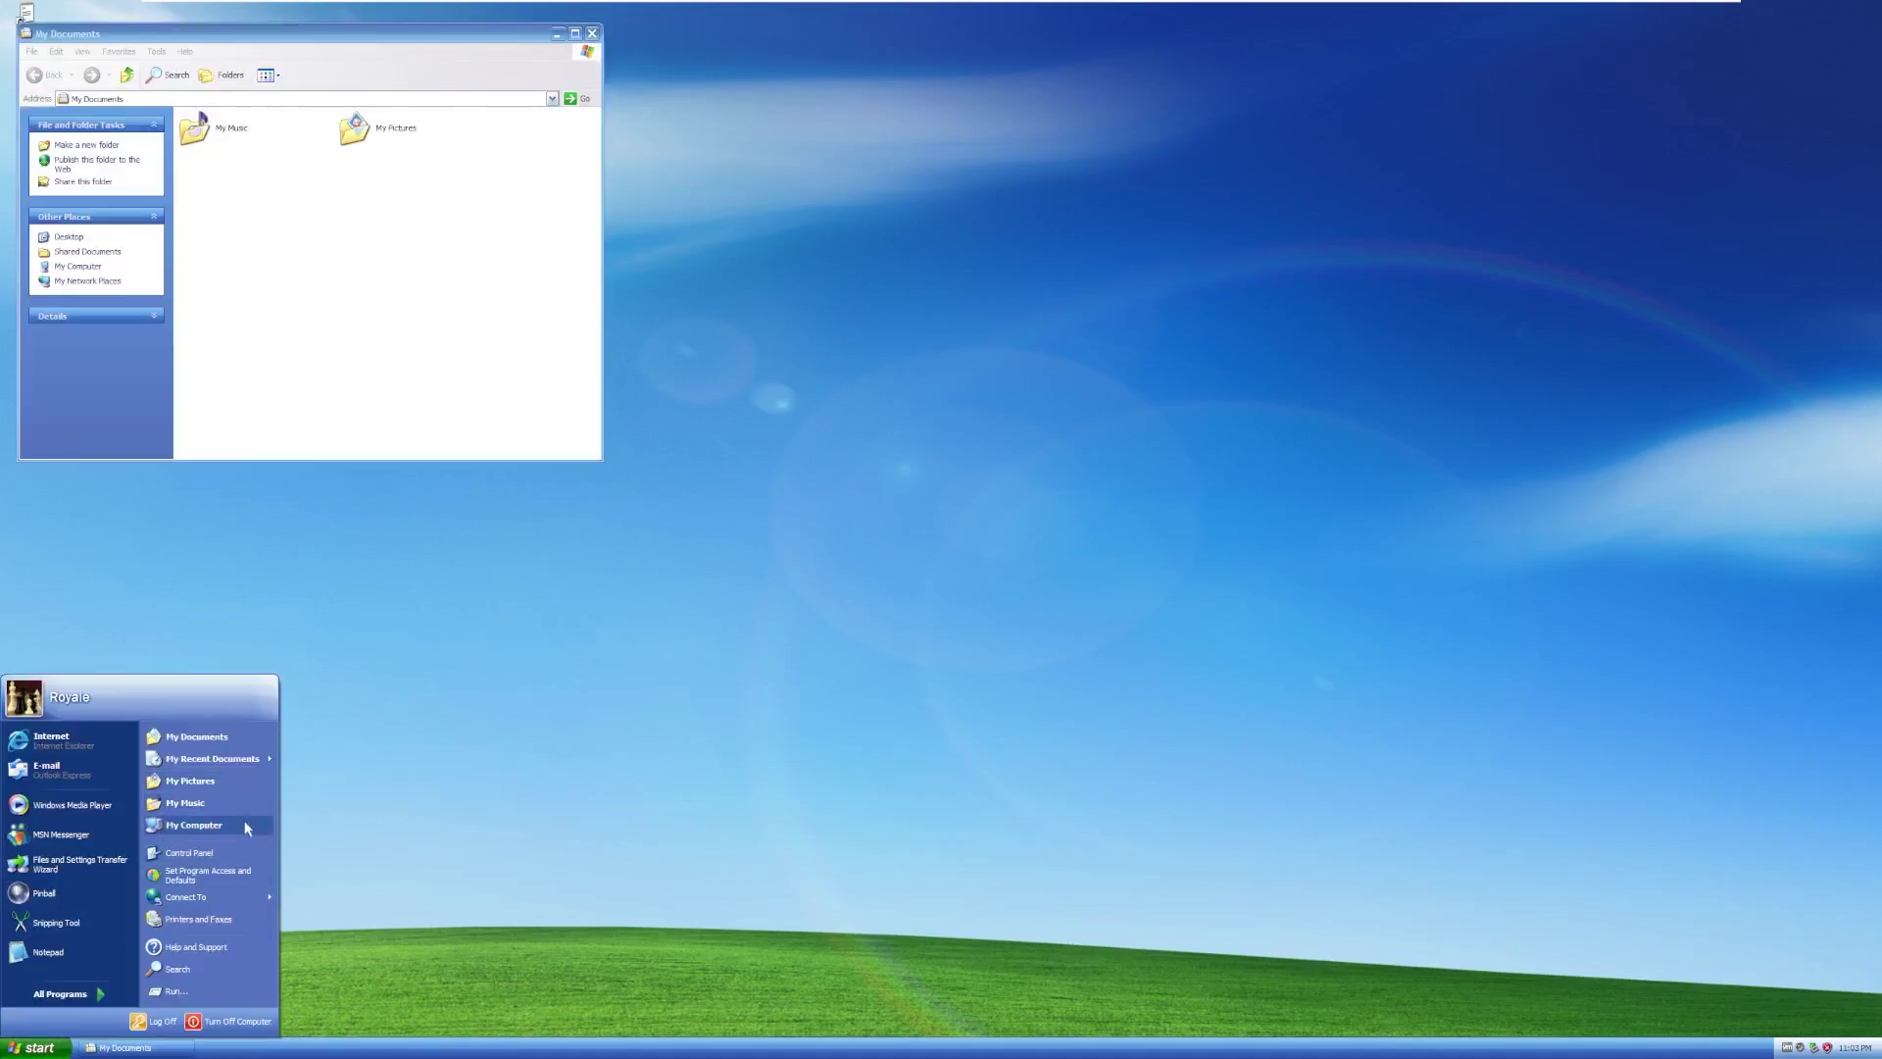
right_click(242, 825)
click(284, 951)
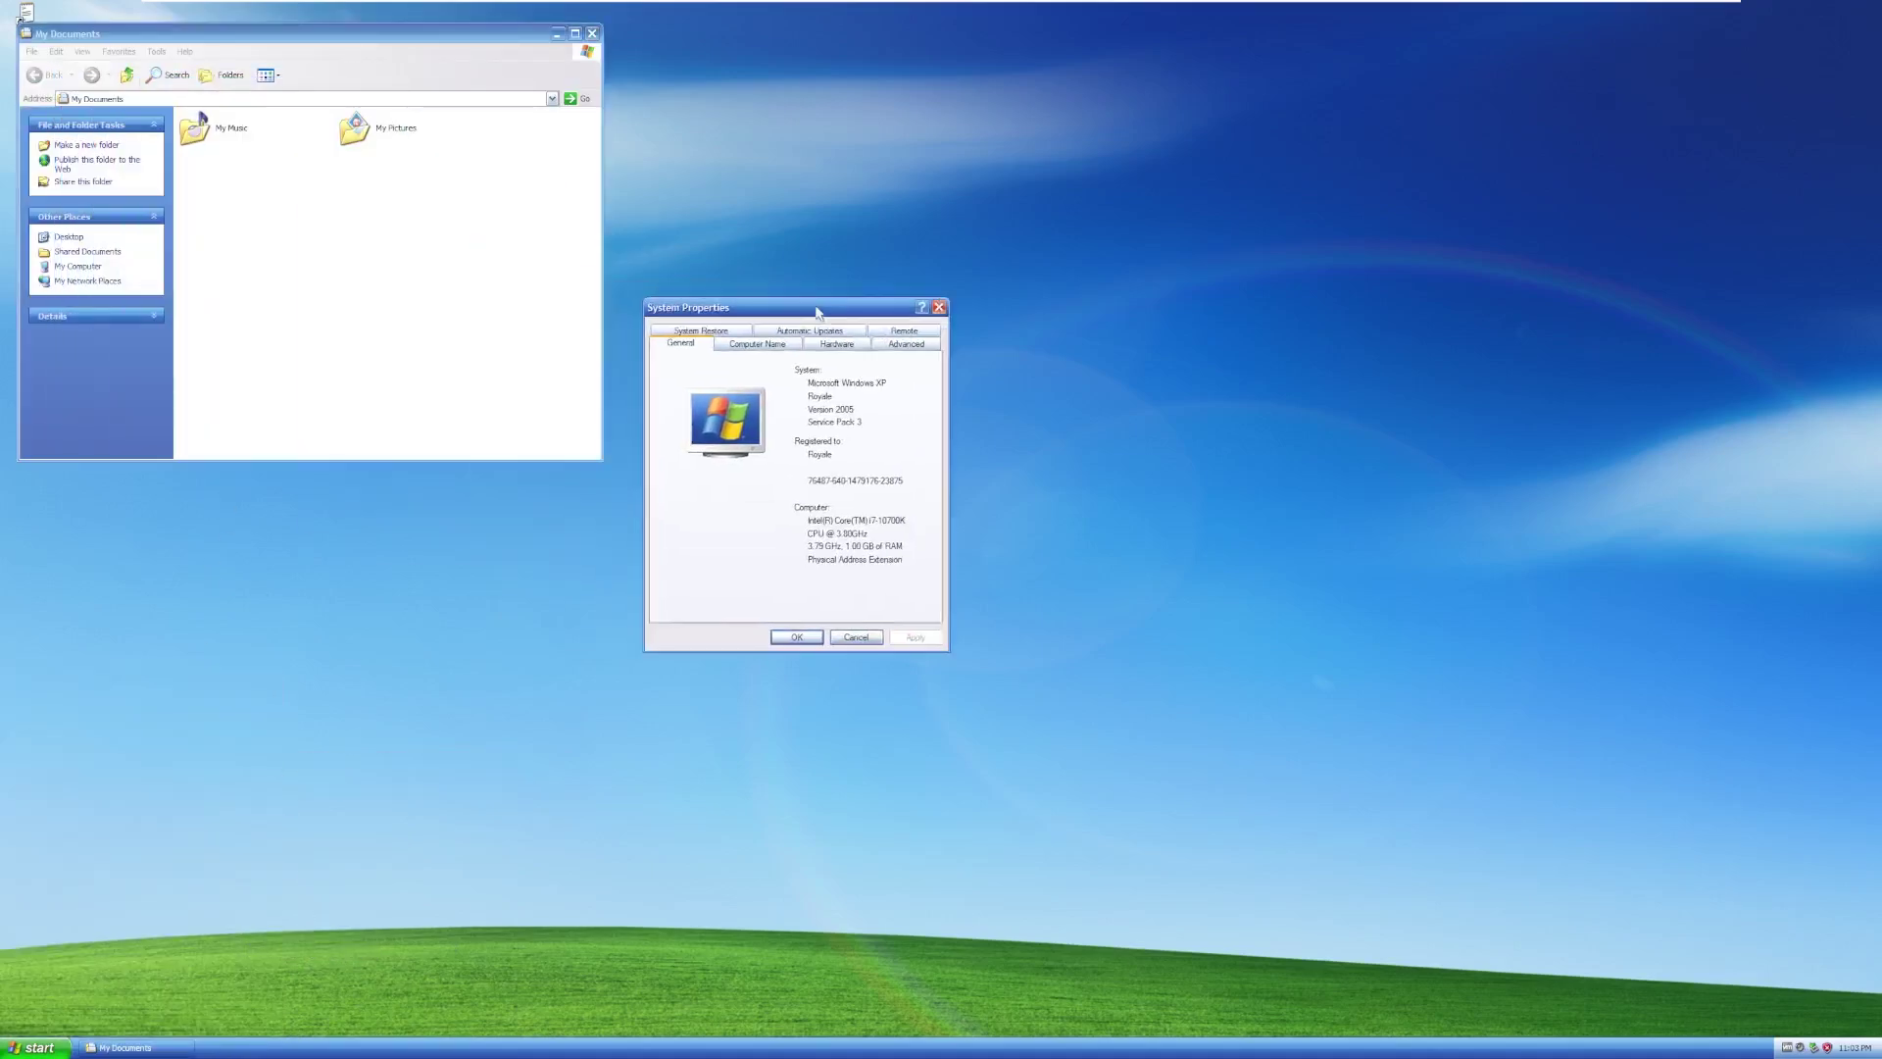